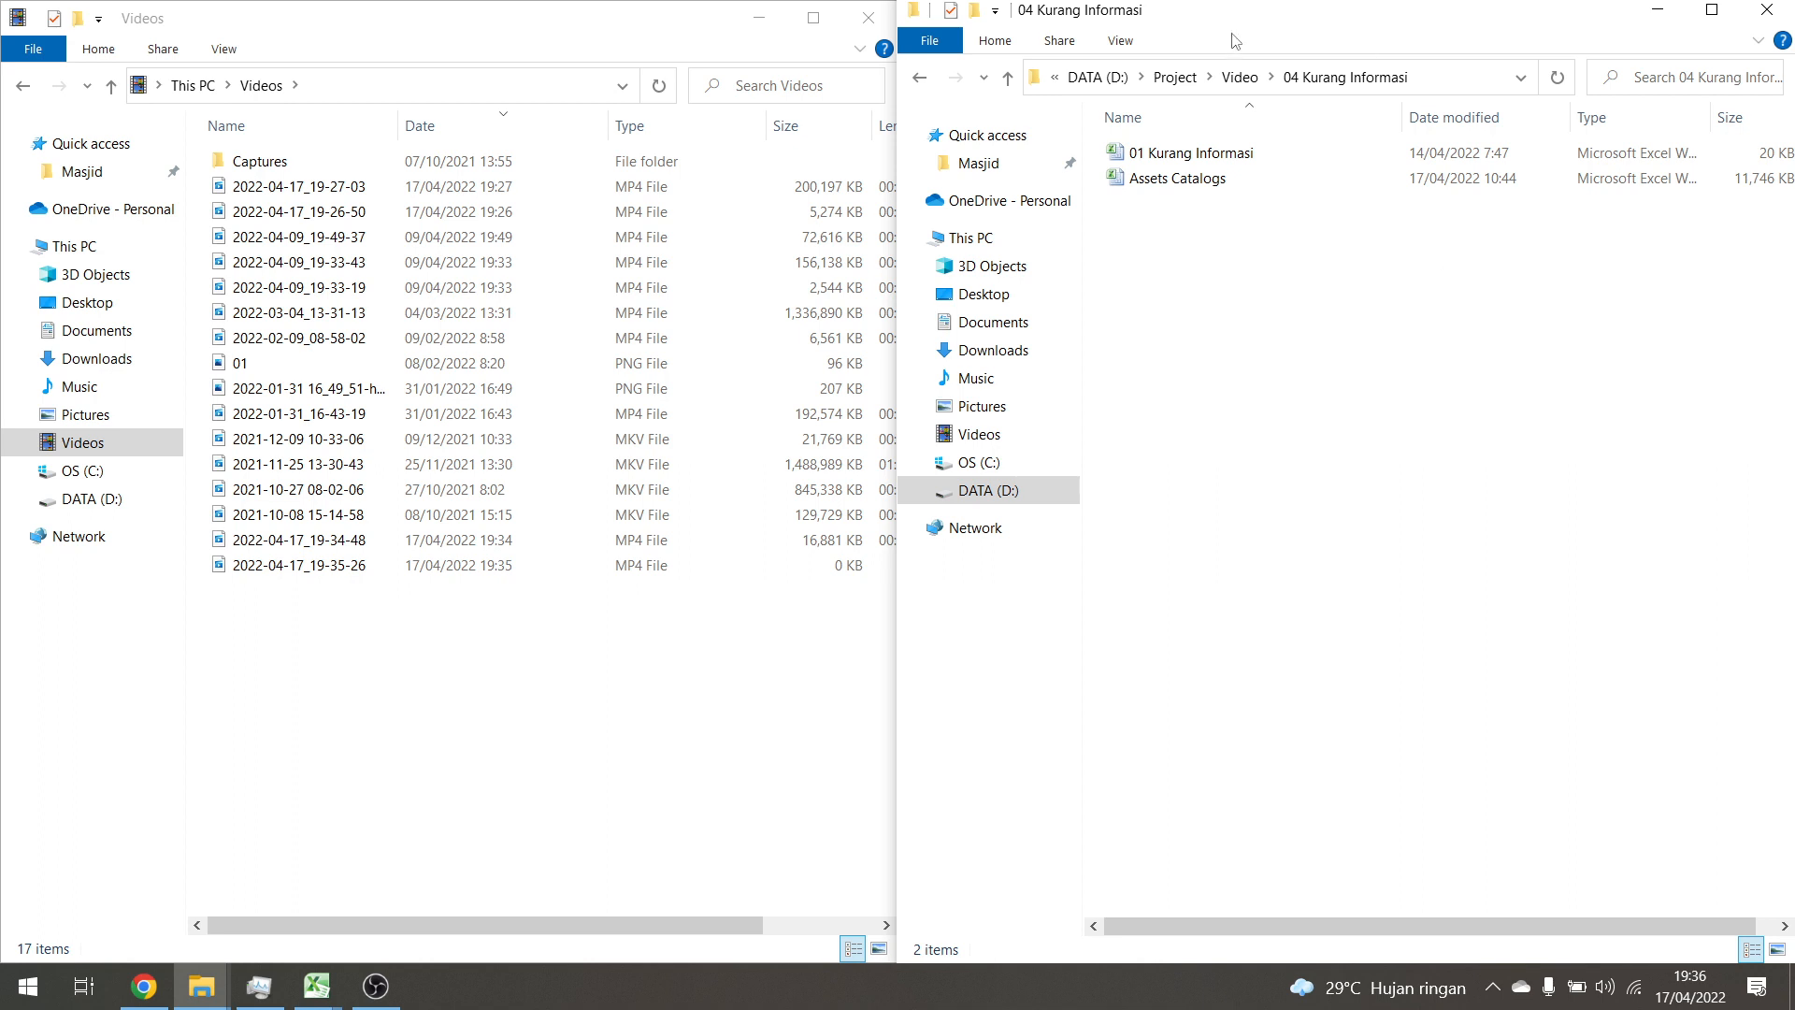
Open the workbook 01 Kurang Informasi from the 04 Kurang Informasi folder and show its Summary sheet
{"action": "double_click", "coordinate": [1228, 154]}
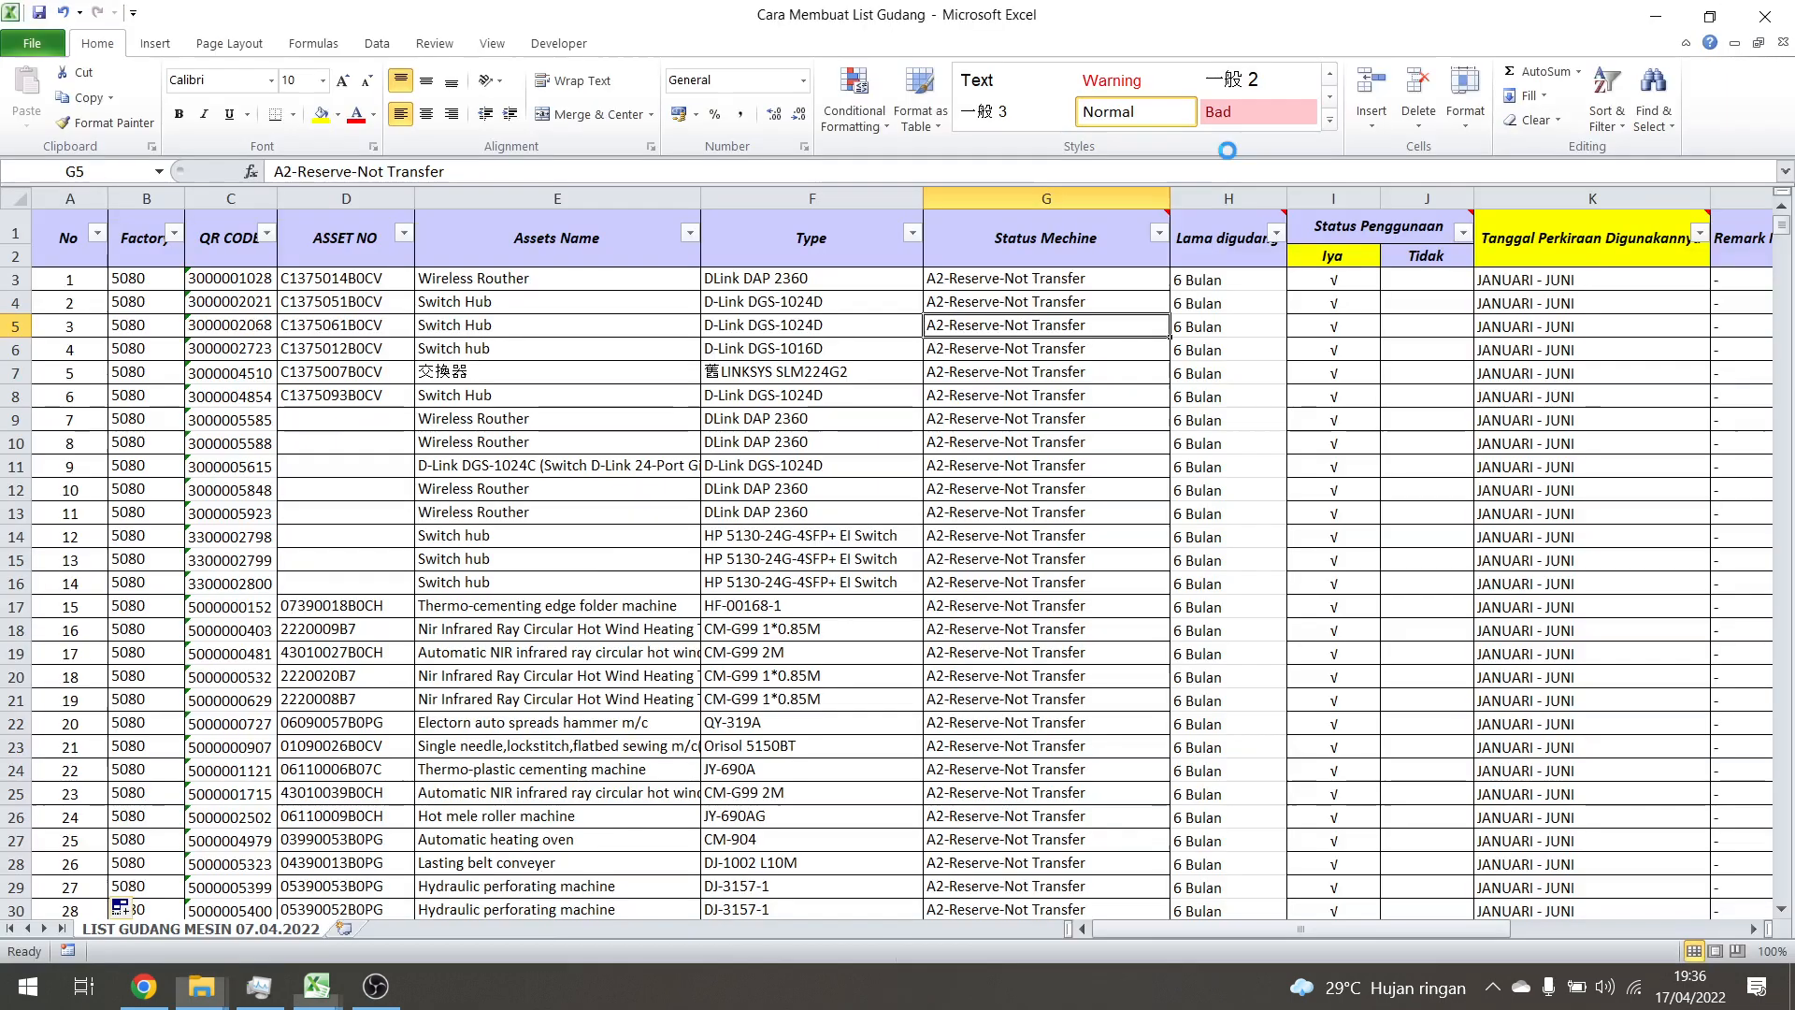
{"action": "left_click", "coordinate": [1162, 415]}
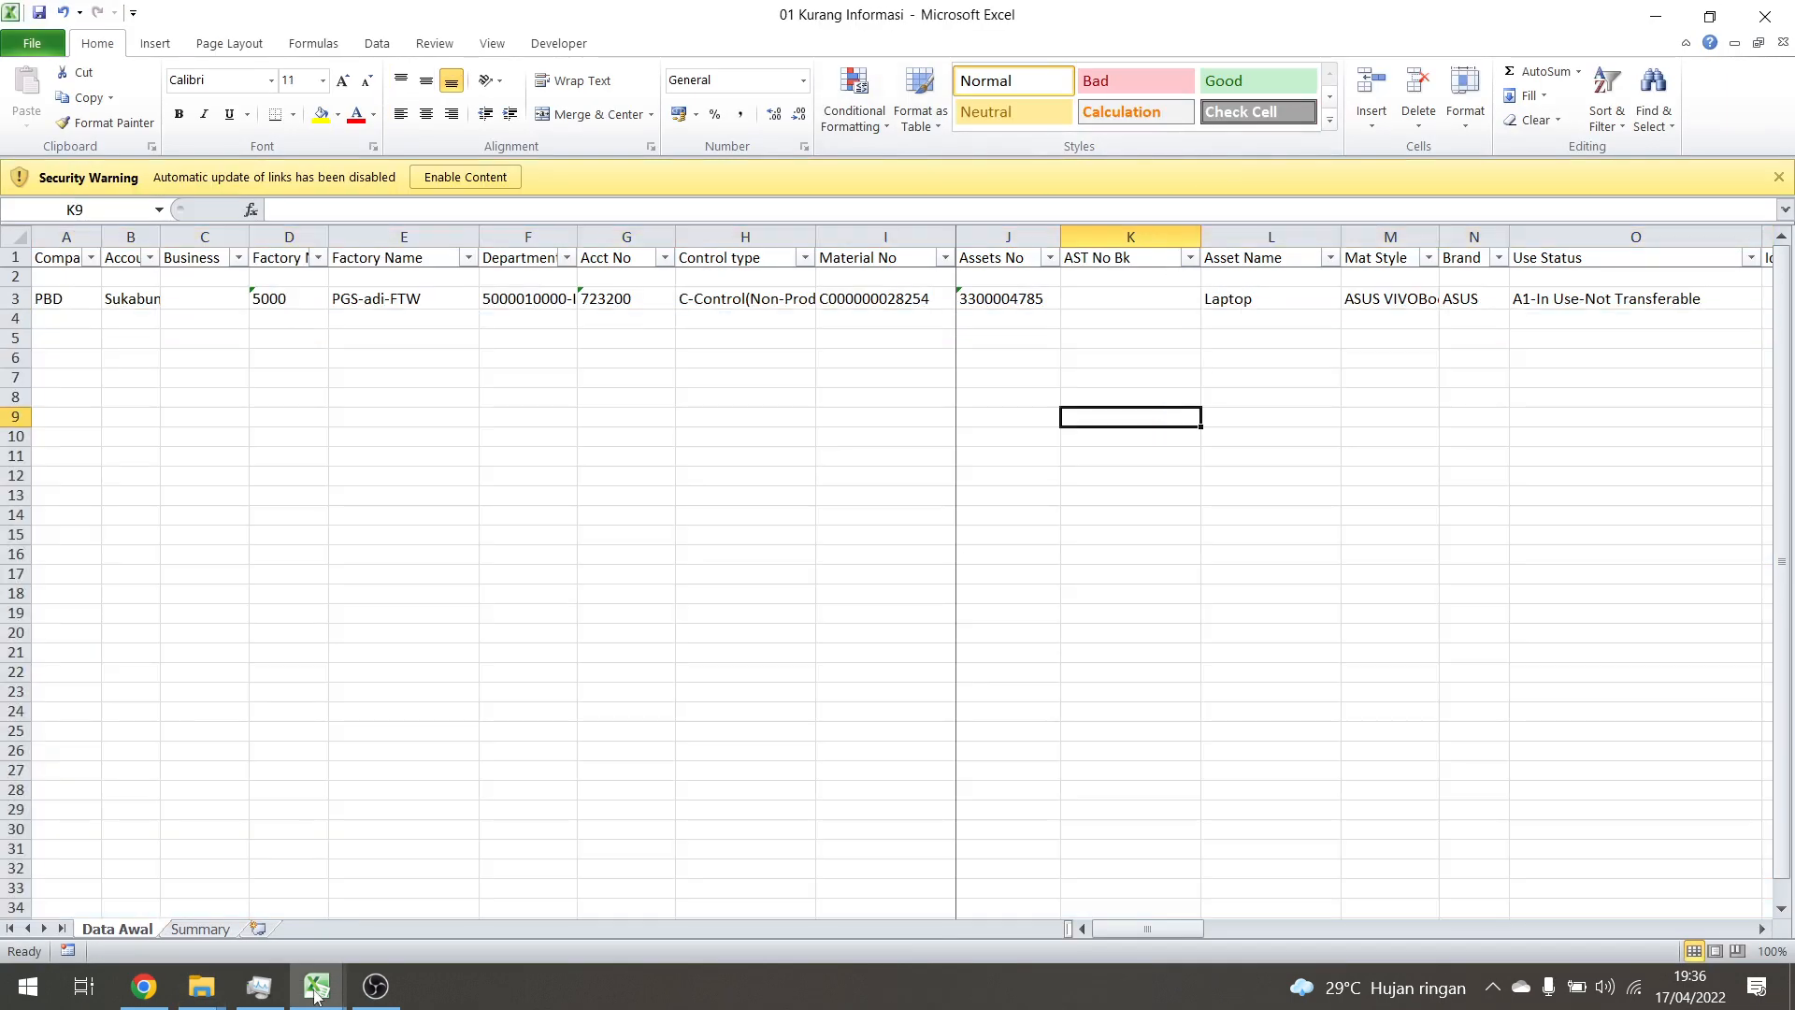
{"action": "left_click", "coordinate": [210, 935]}
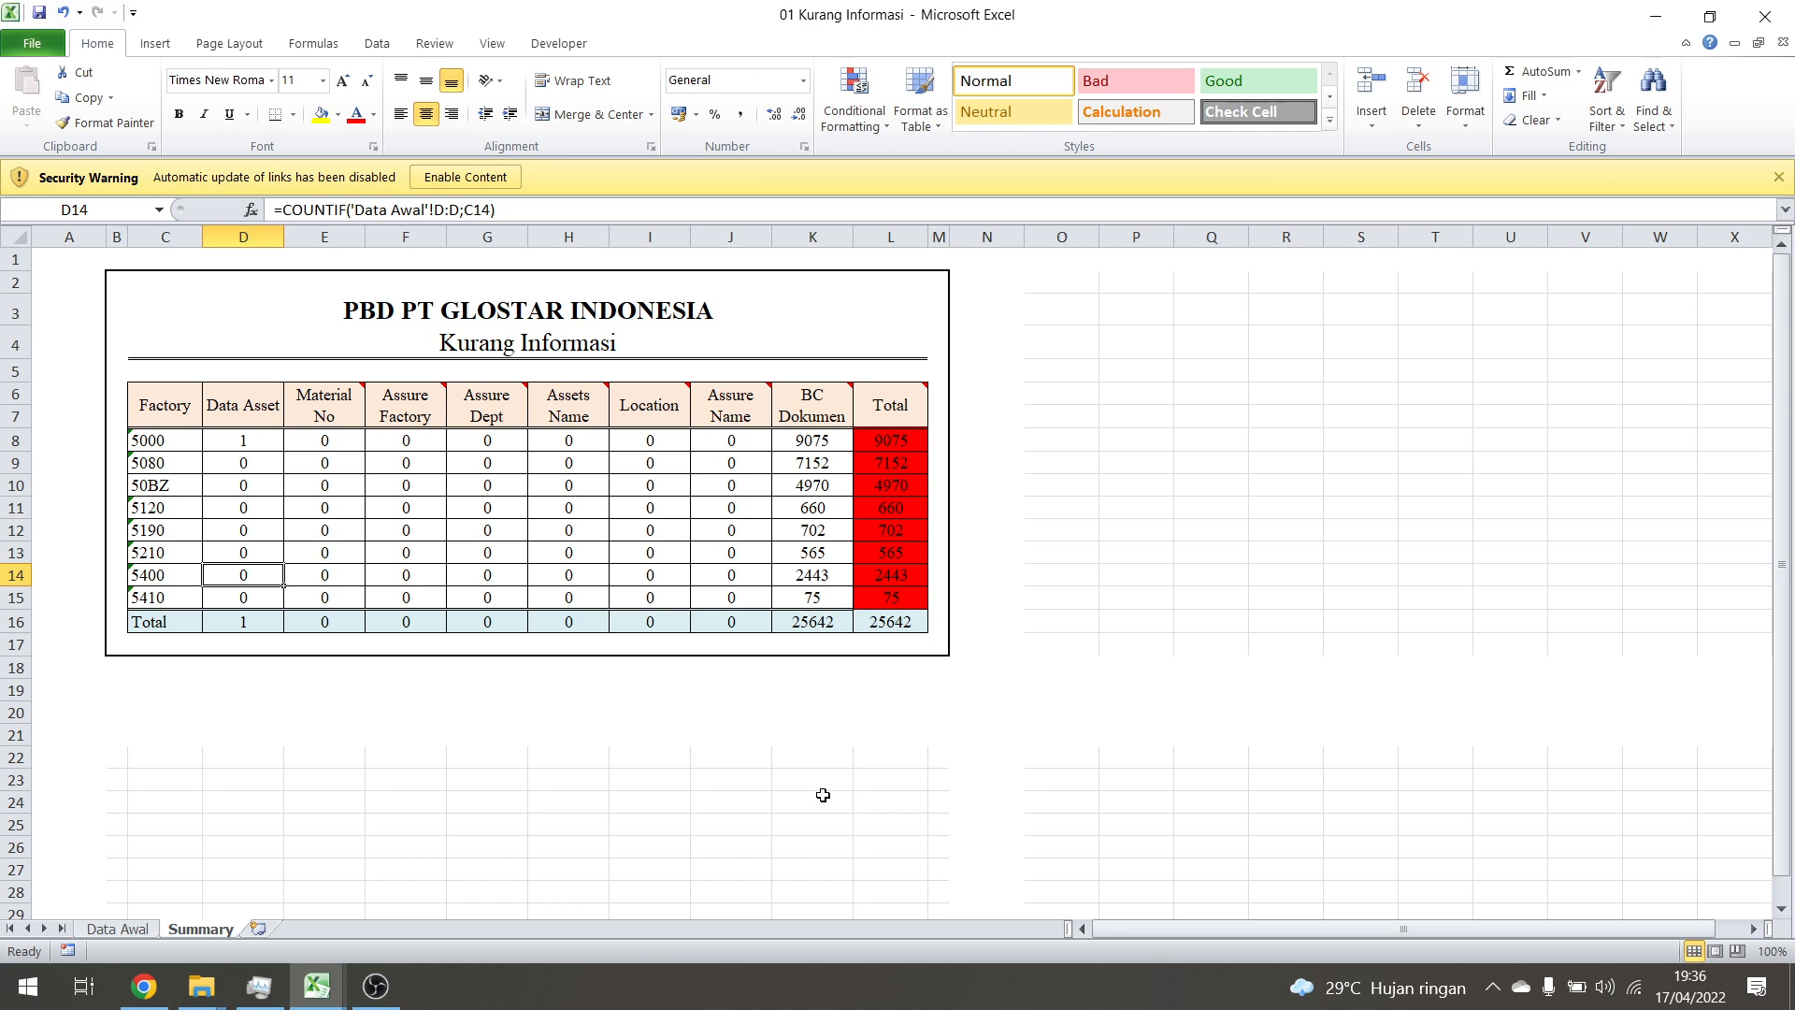
Examine the BC Dokumen formula for factory 5000 and the summary columns from Material No to Assure Name
{"action": "left_click", "coordinate": [838, 437]}
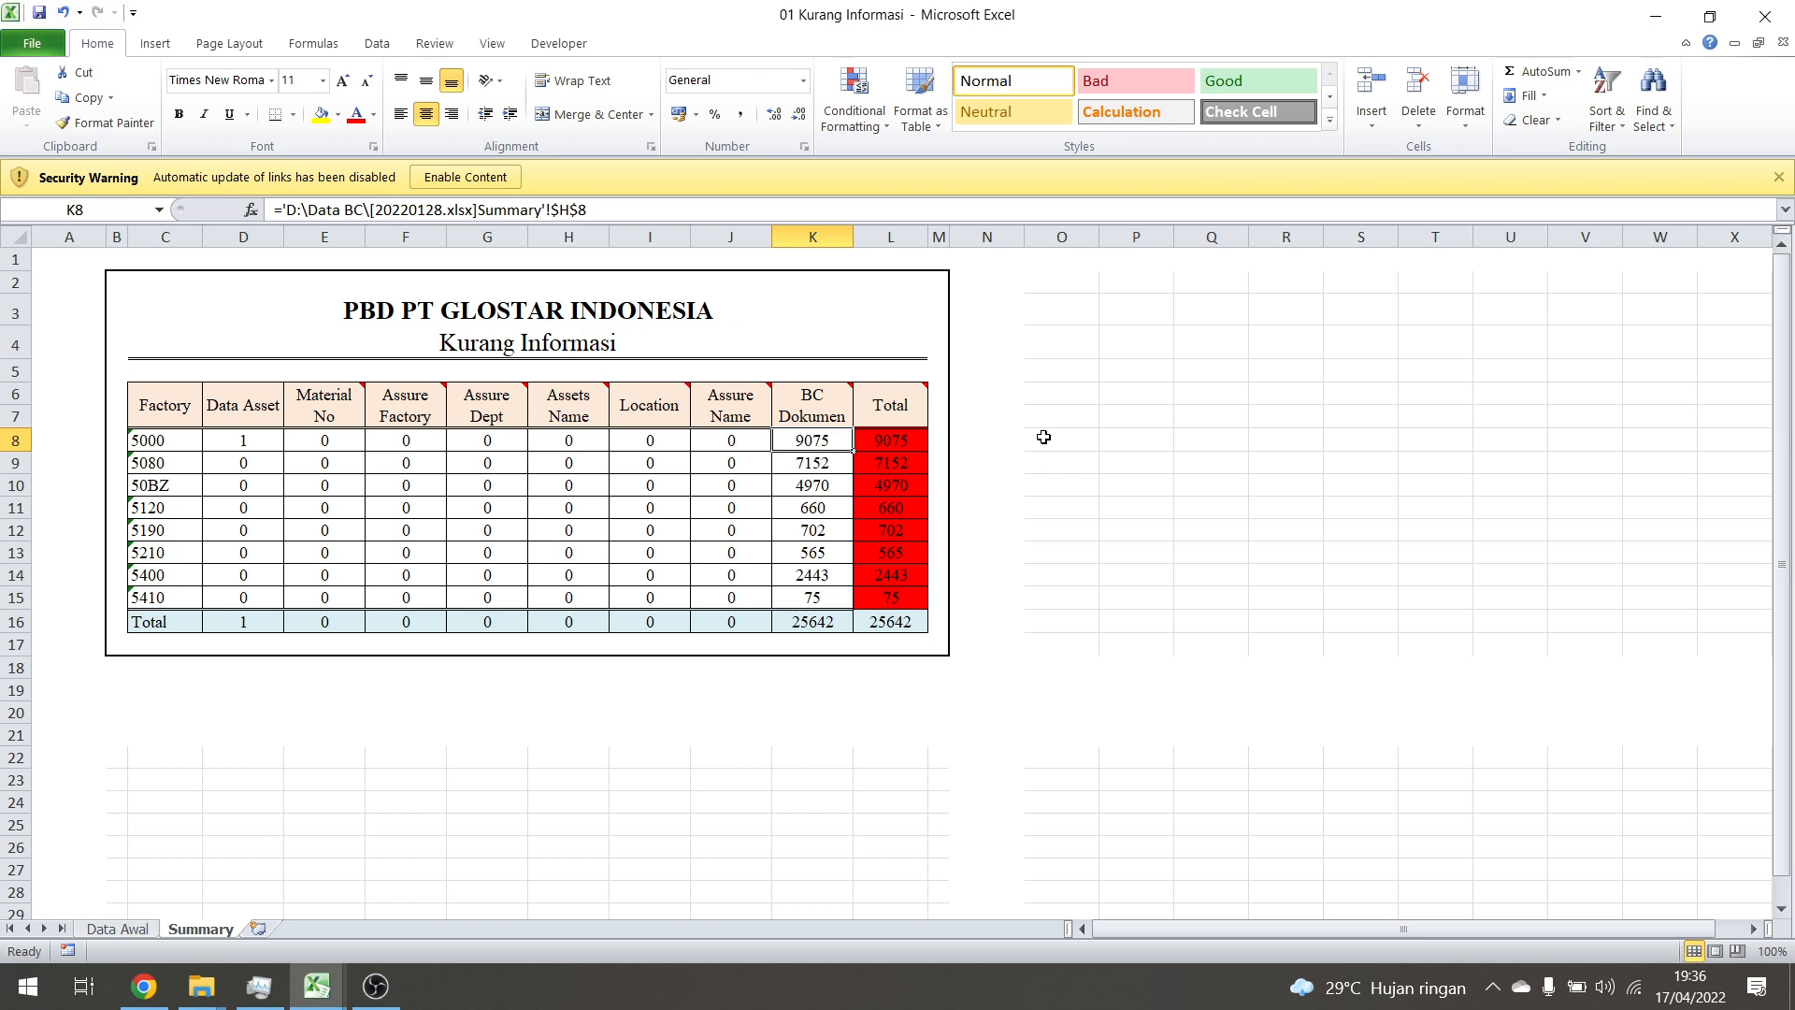
{"action": "mouse_move", "coordinate": [306, 395]}
{"action": "left_click_drag", "start_coordinate": [318, 402], "coordinate": [743, 600]}
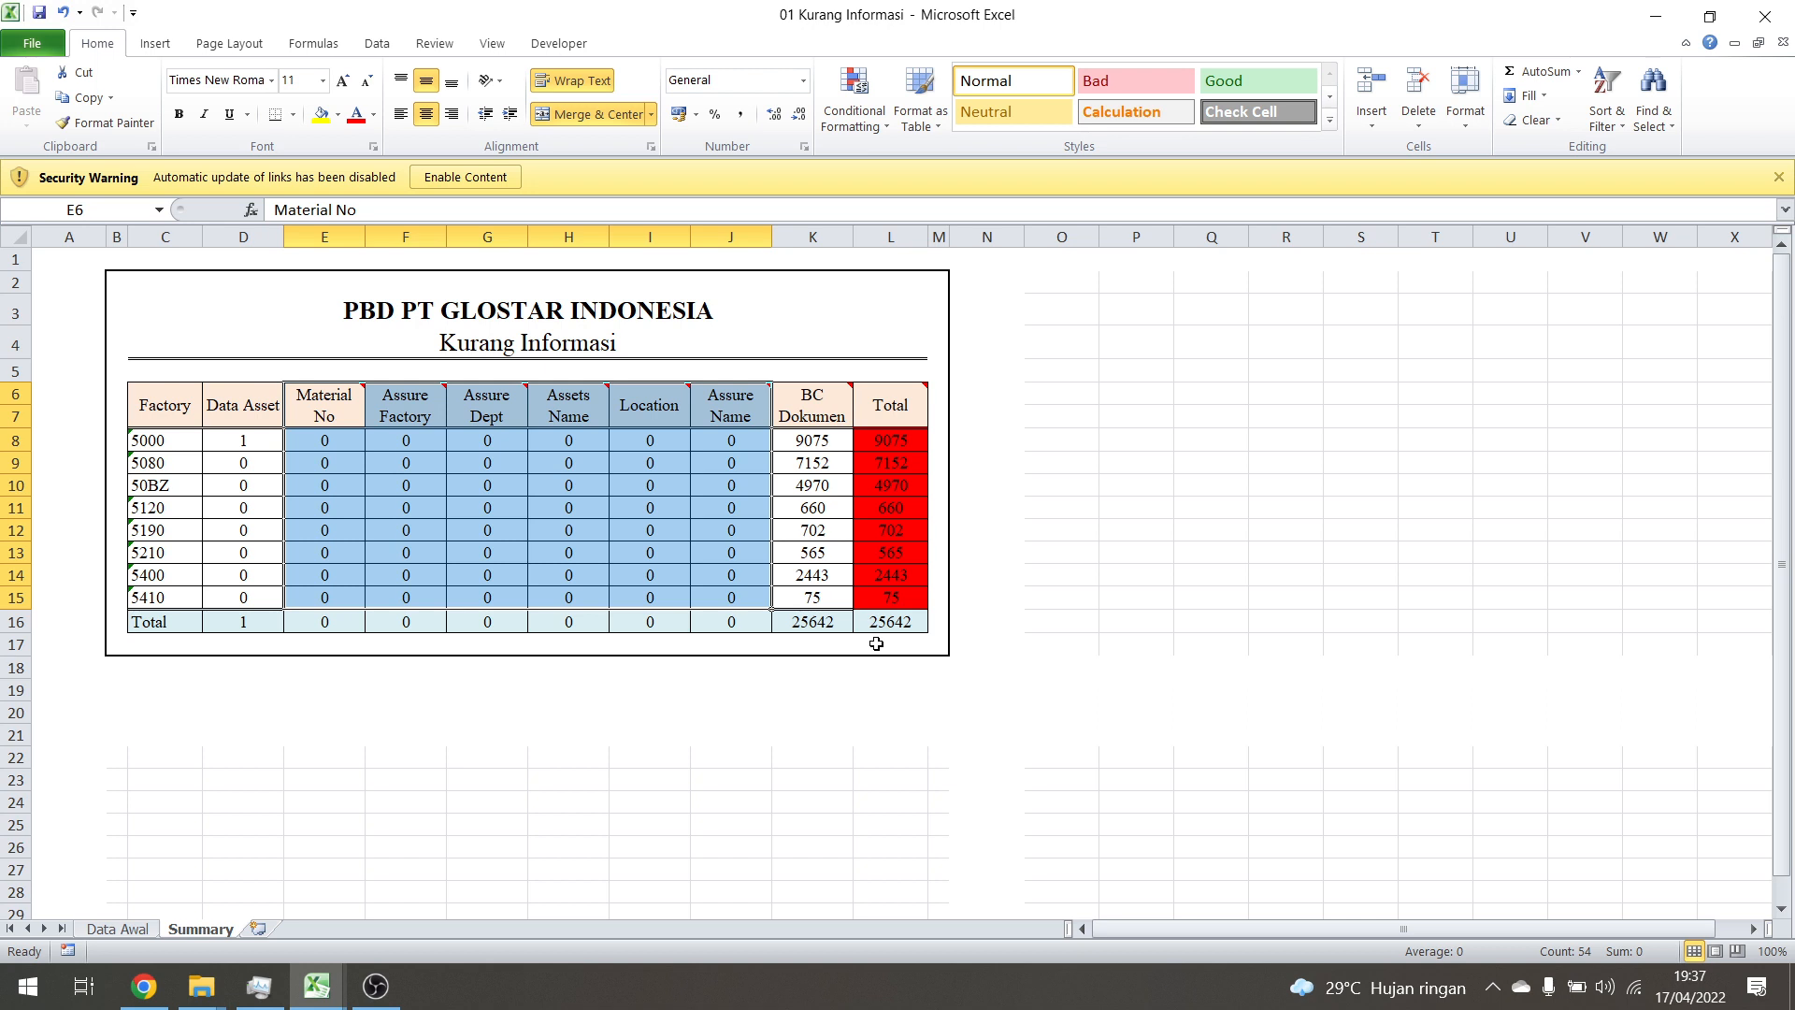
{"action": "left_click", "coordinate": [1215, 695]}
Clear the BC Dokumen values for all factories in the summary table and hide that column
{"action": "left_click_drag", "start_coordinate": [810, 432], "coordinate": [810, 599]}
{"action": "key", "text": "Delete"}
{"action": "left_click", "coordinate": [1136, 621]}
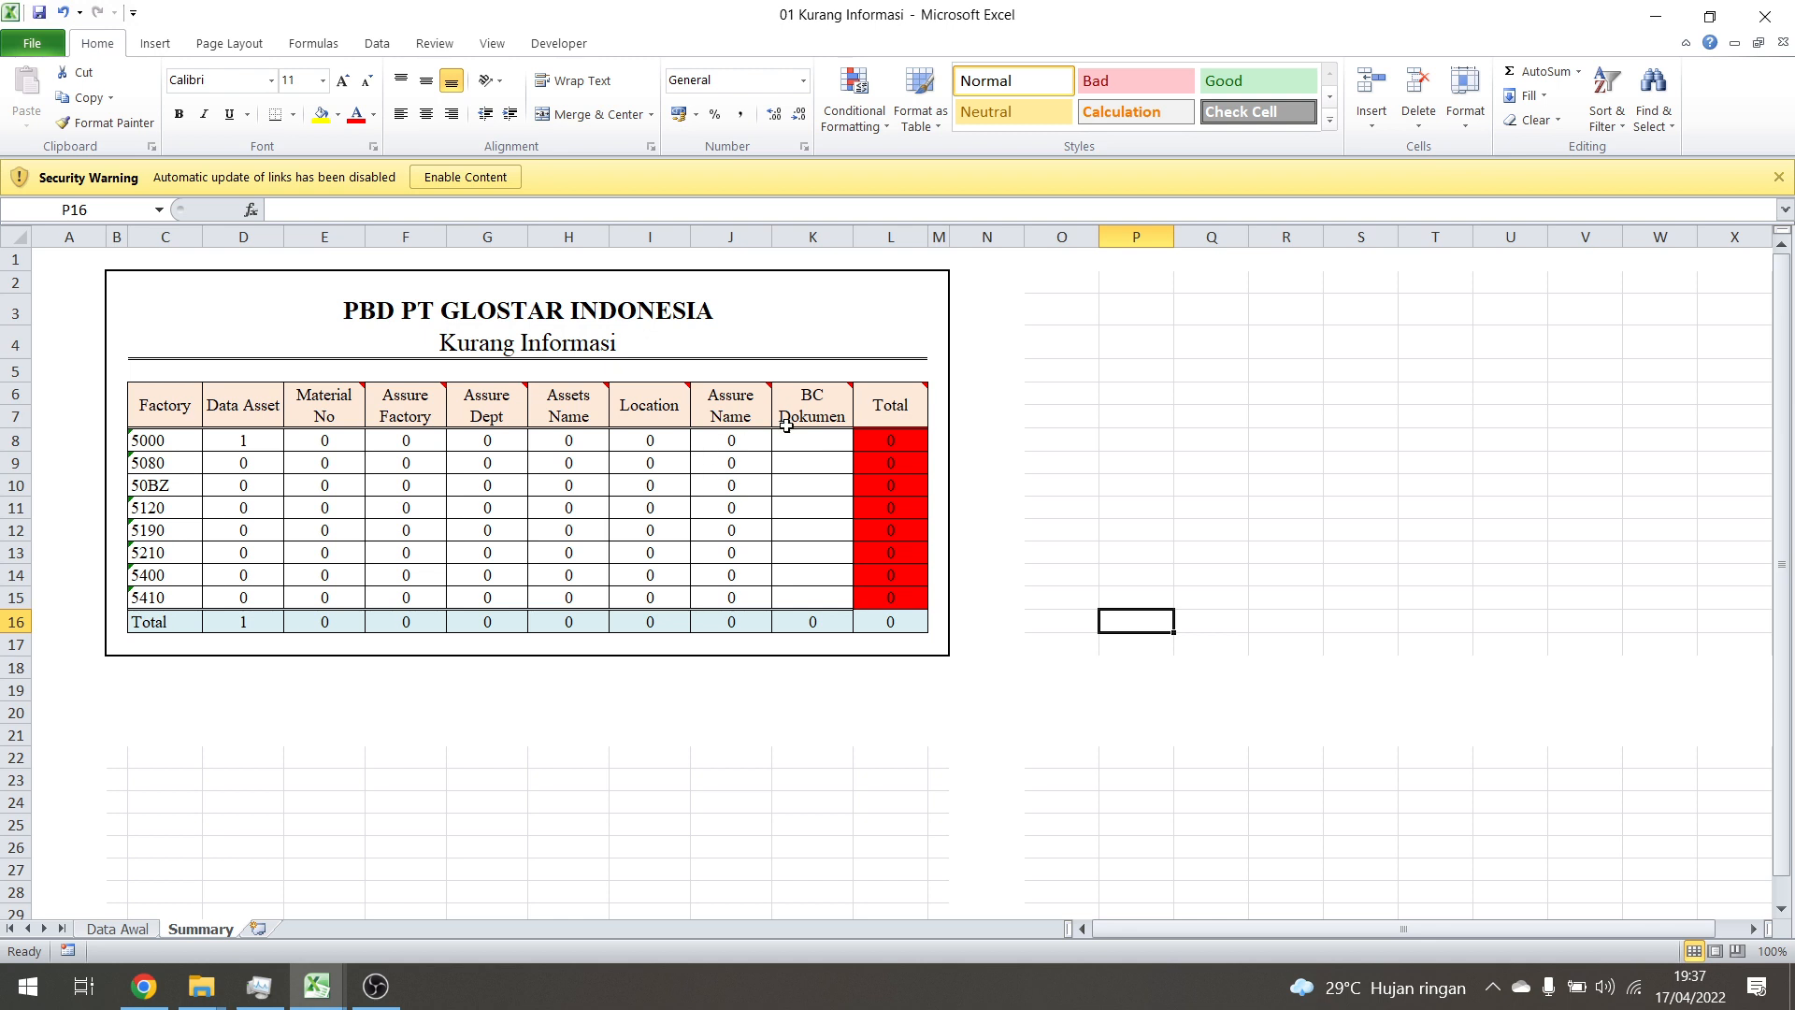
{"action": "right_click", "coordinate": [802, 237]}
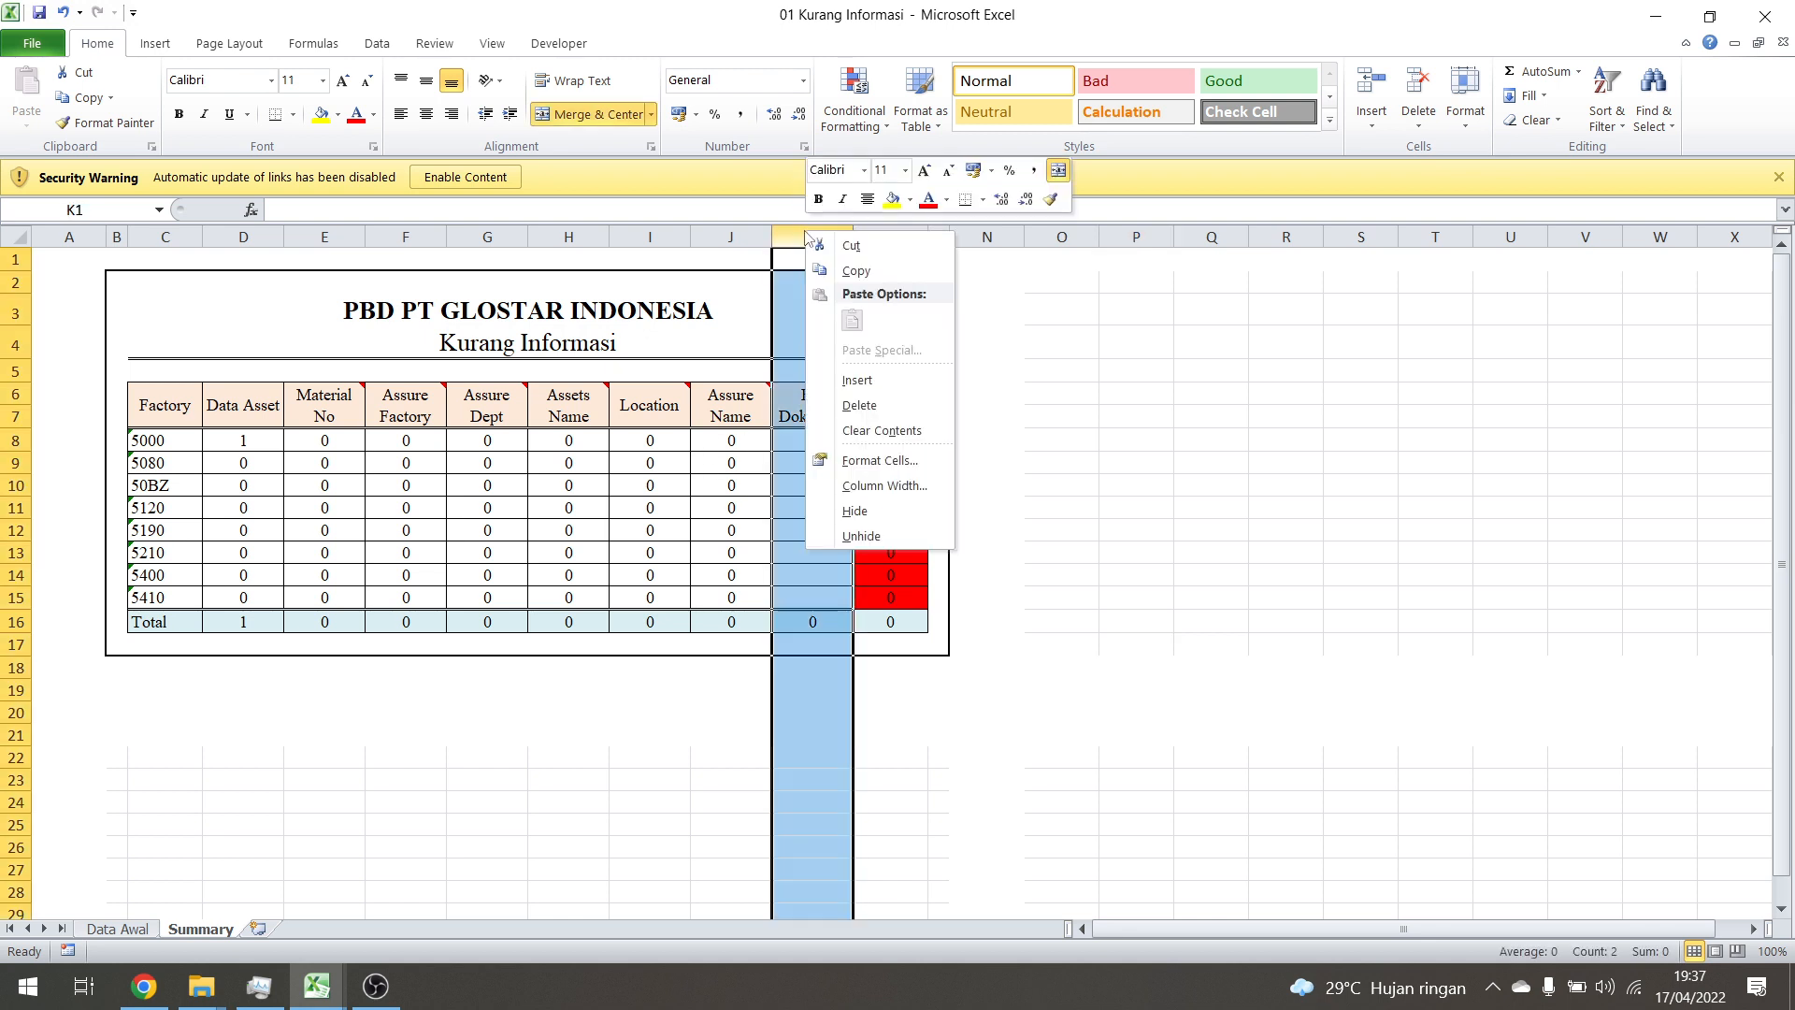
{"action": "left_click", "coordinate": [855, 510]}
{"action": "left_click", "coordinate": [996, 599]}
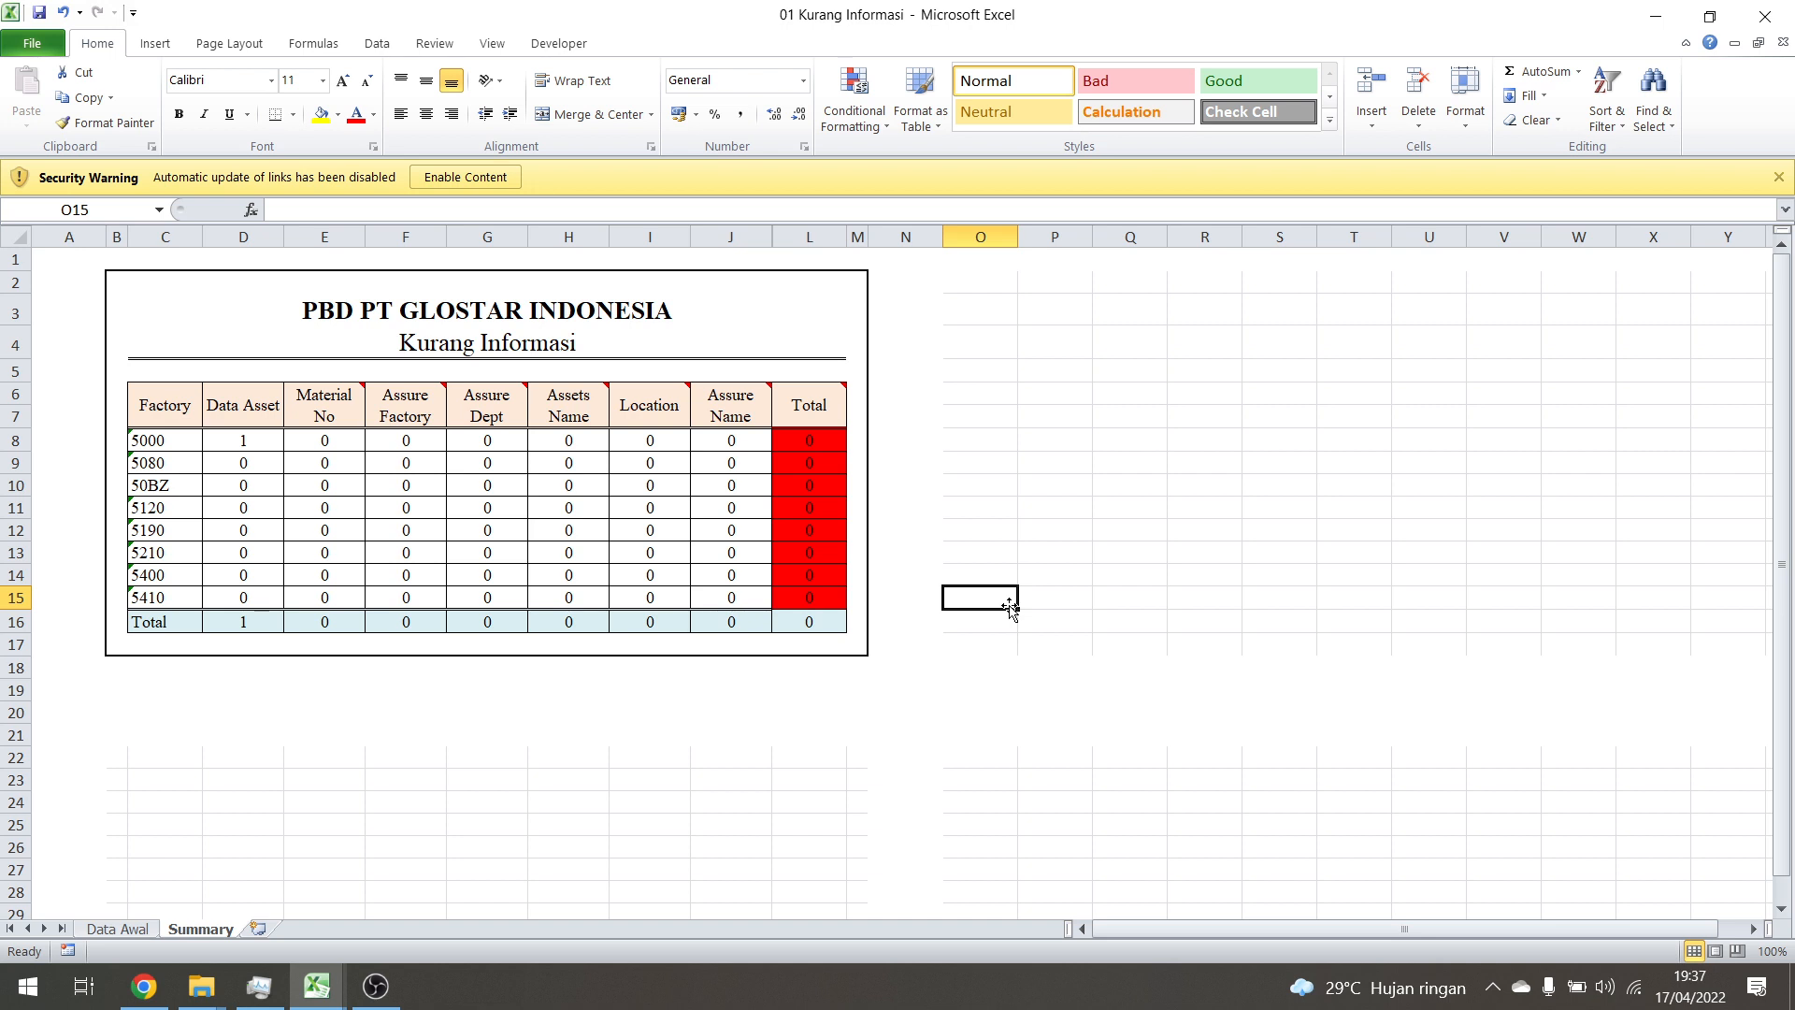
Open the Assets Catalogs workbook from the 04 Kurang Informasi folder
{"action": "mouse_move", "coordinate": [339, 991]}
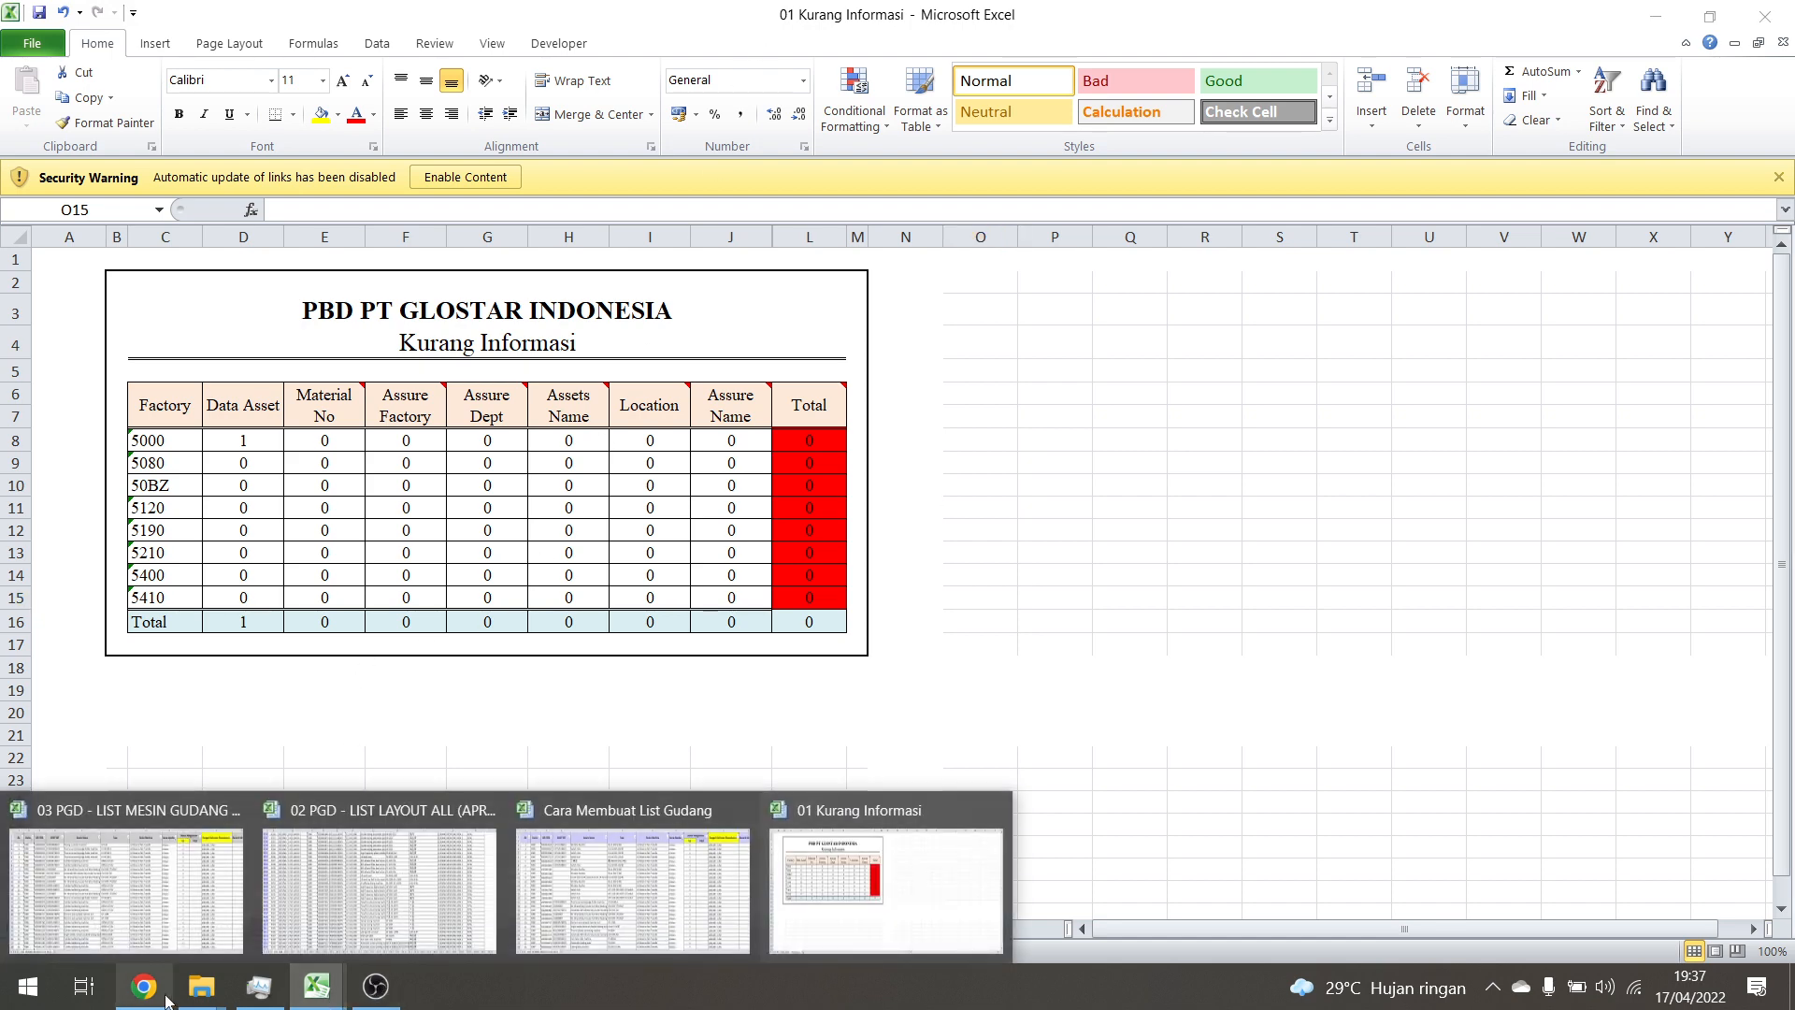
{"action": "left_click", "coordinate": [243, 994]}
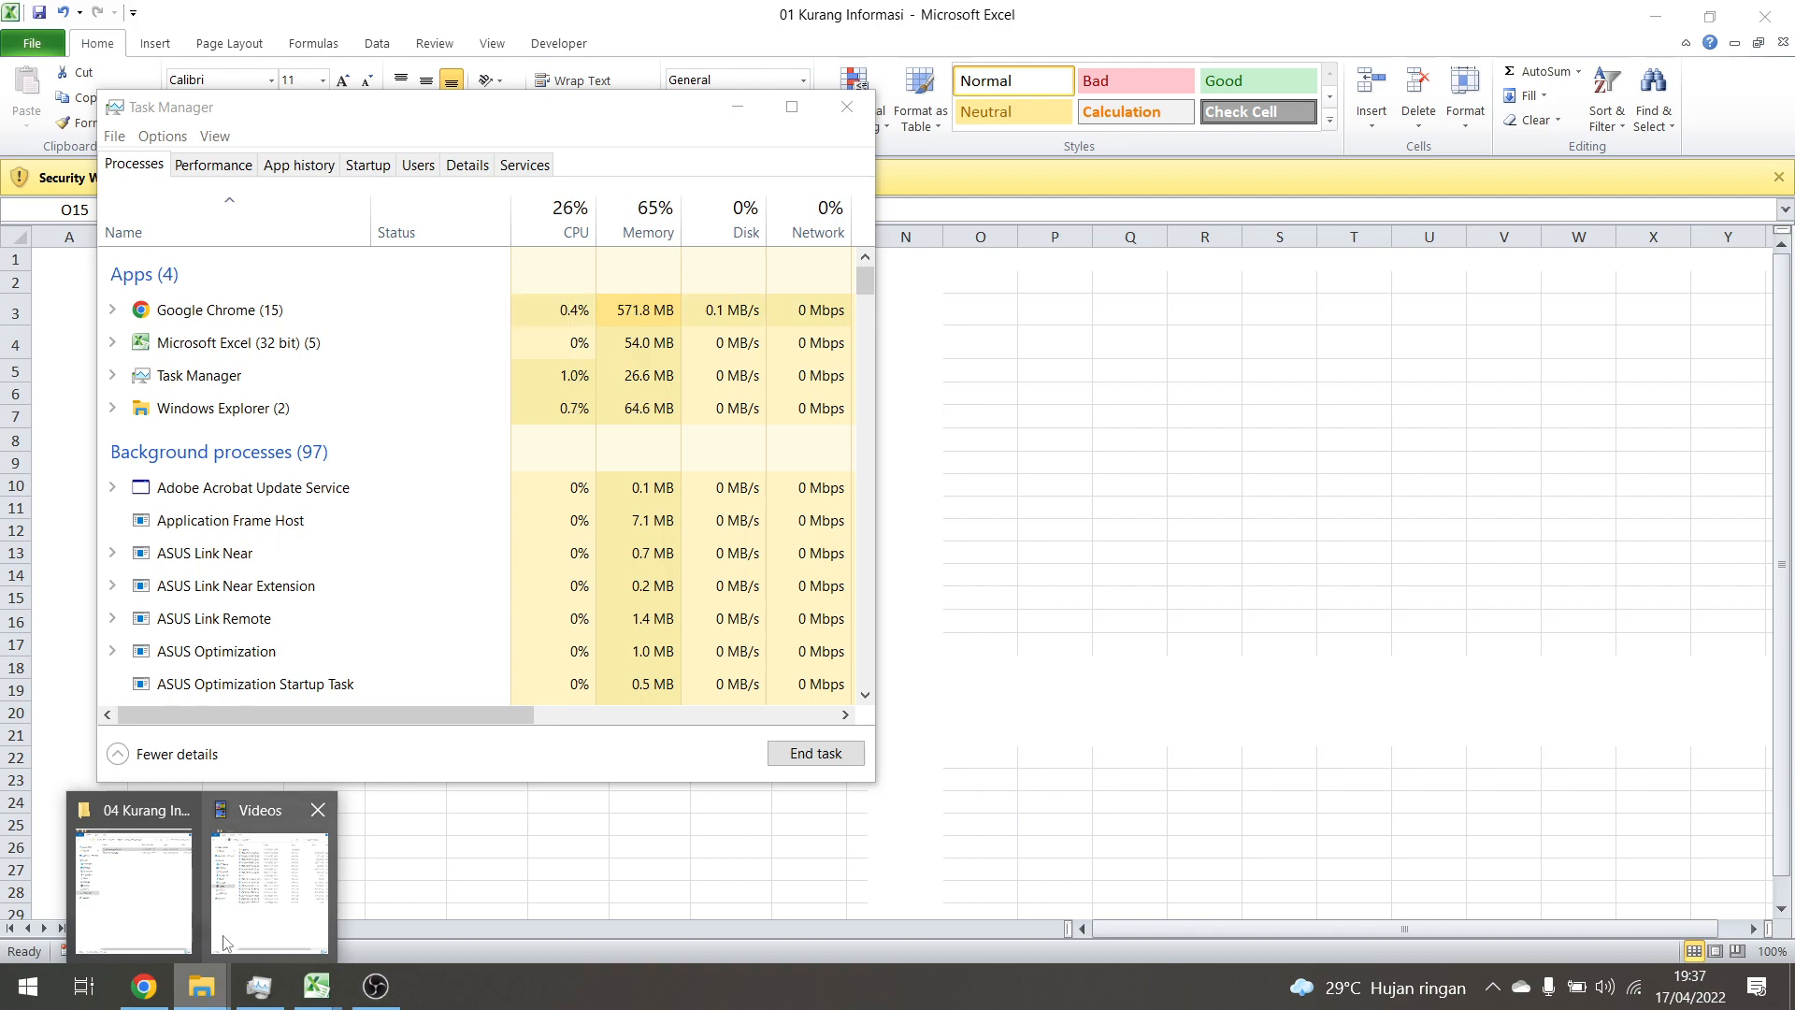
{"action": "left_click", "coordinate": [764, 112]}
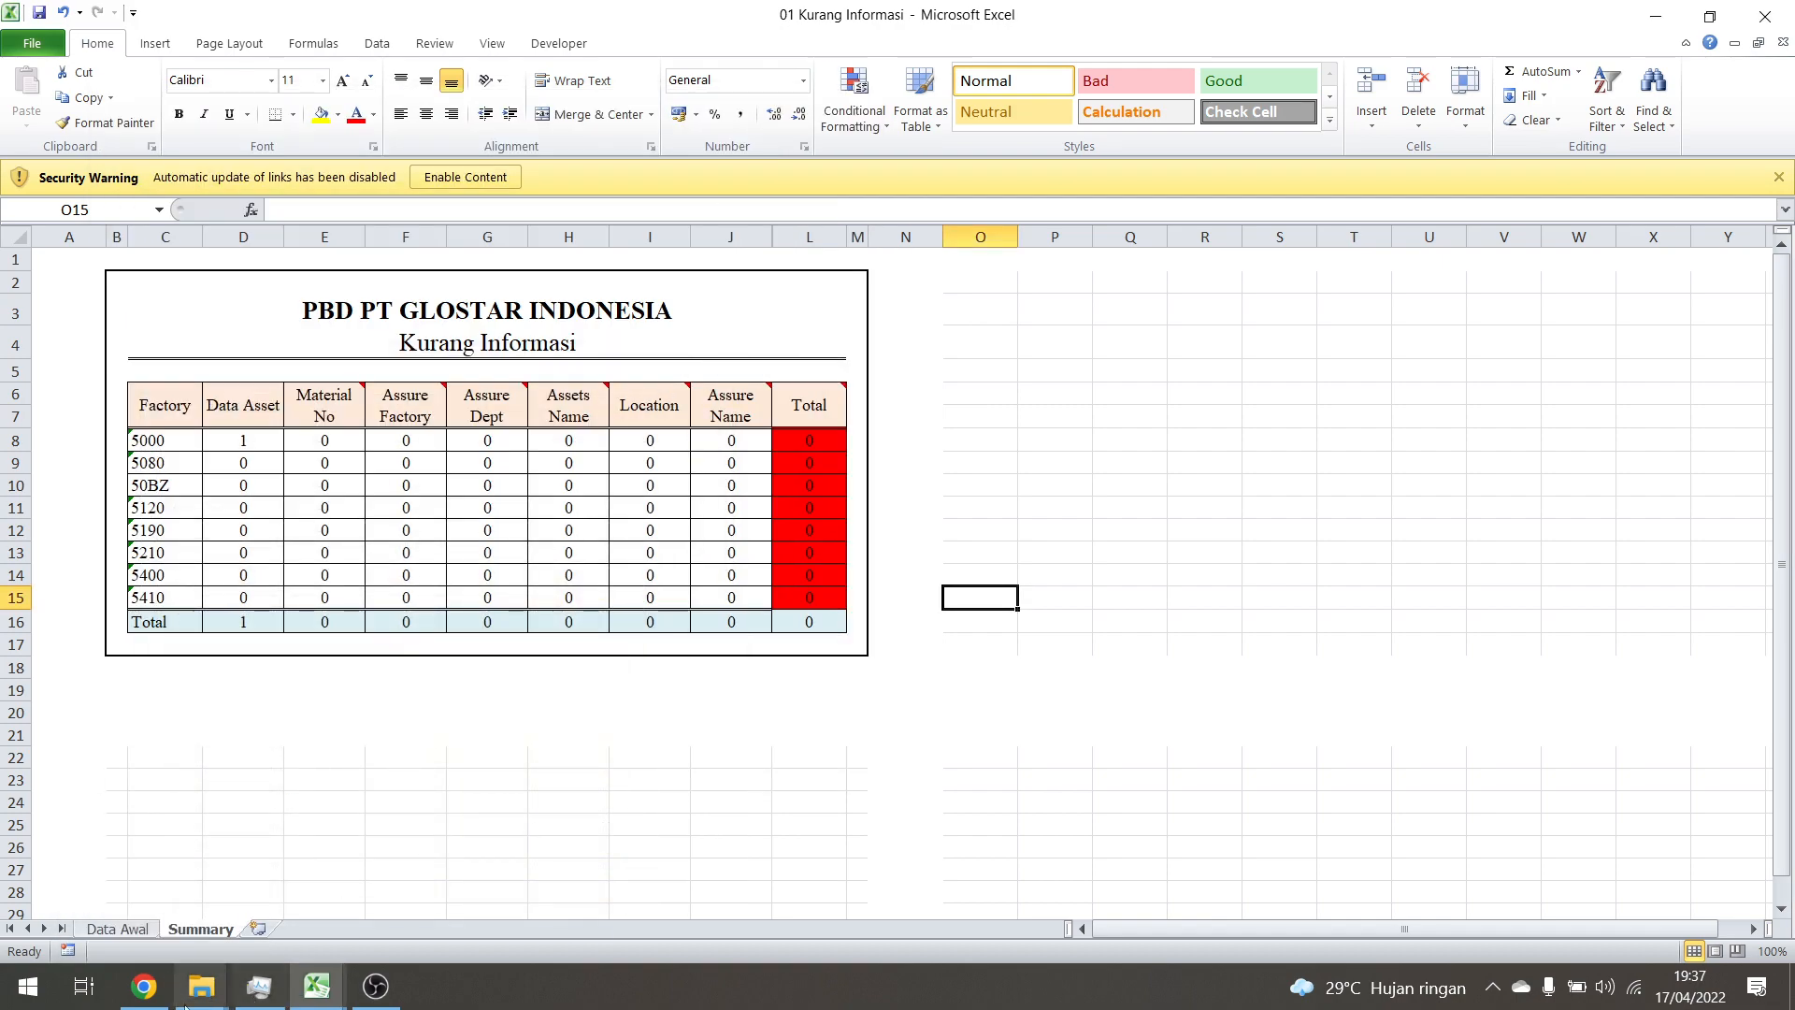
{"action": "mouse_move", "coordinate": [202, 986]}
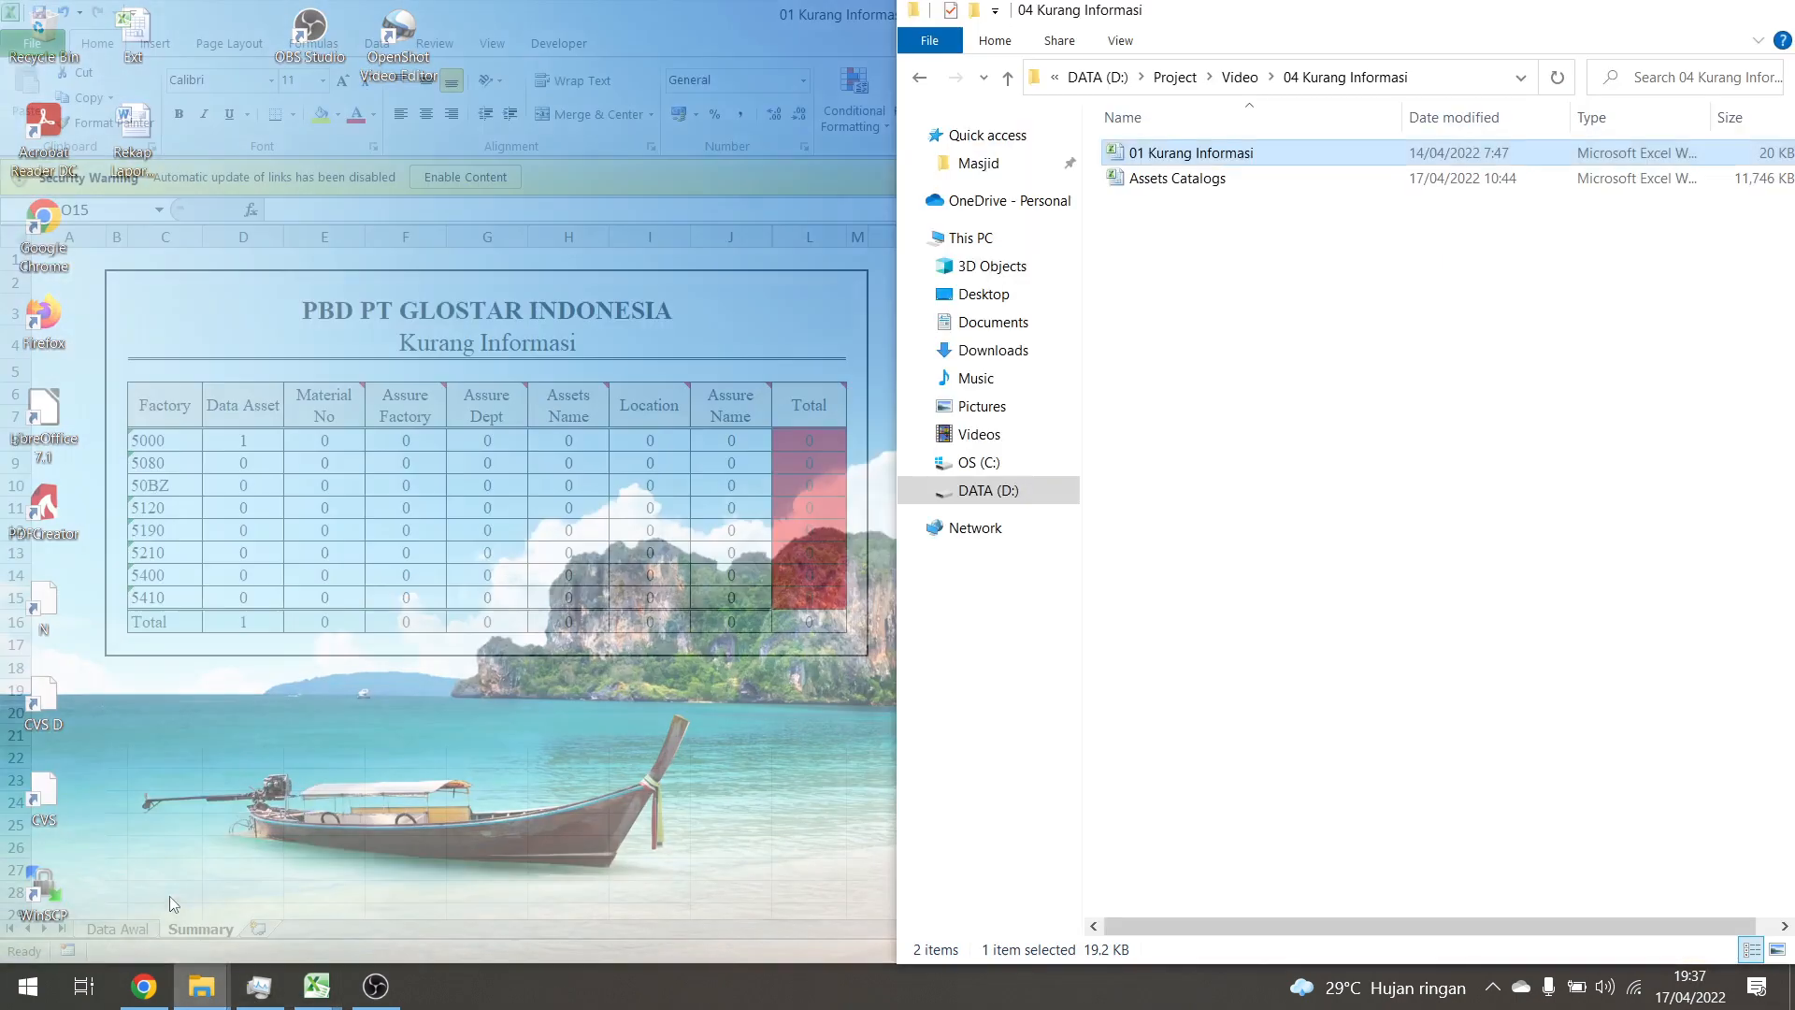
{"action": "left_click", "coordinate": [171, 903]}
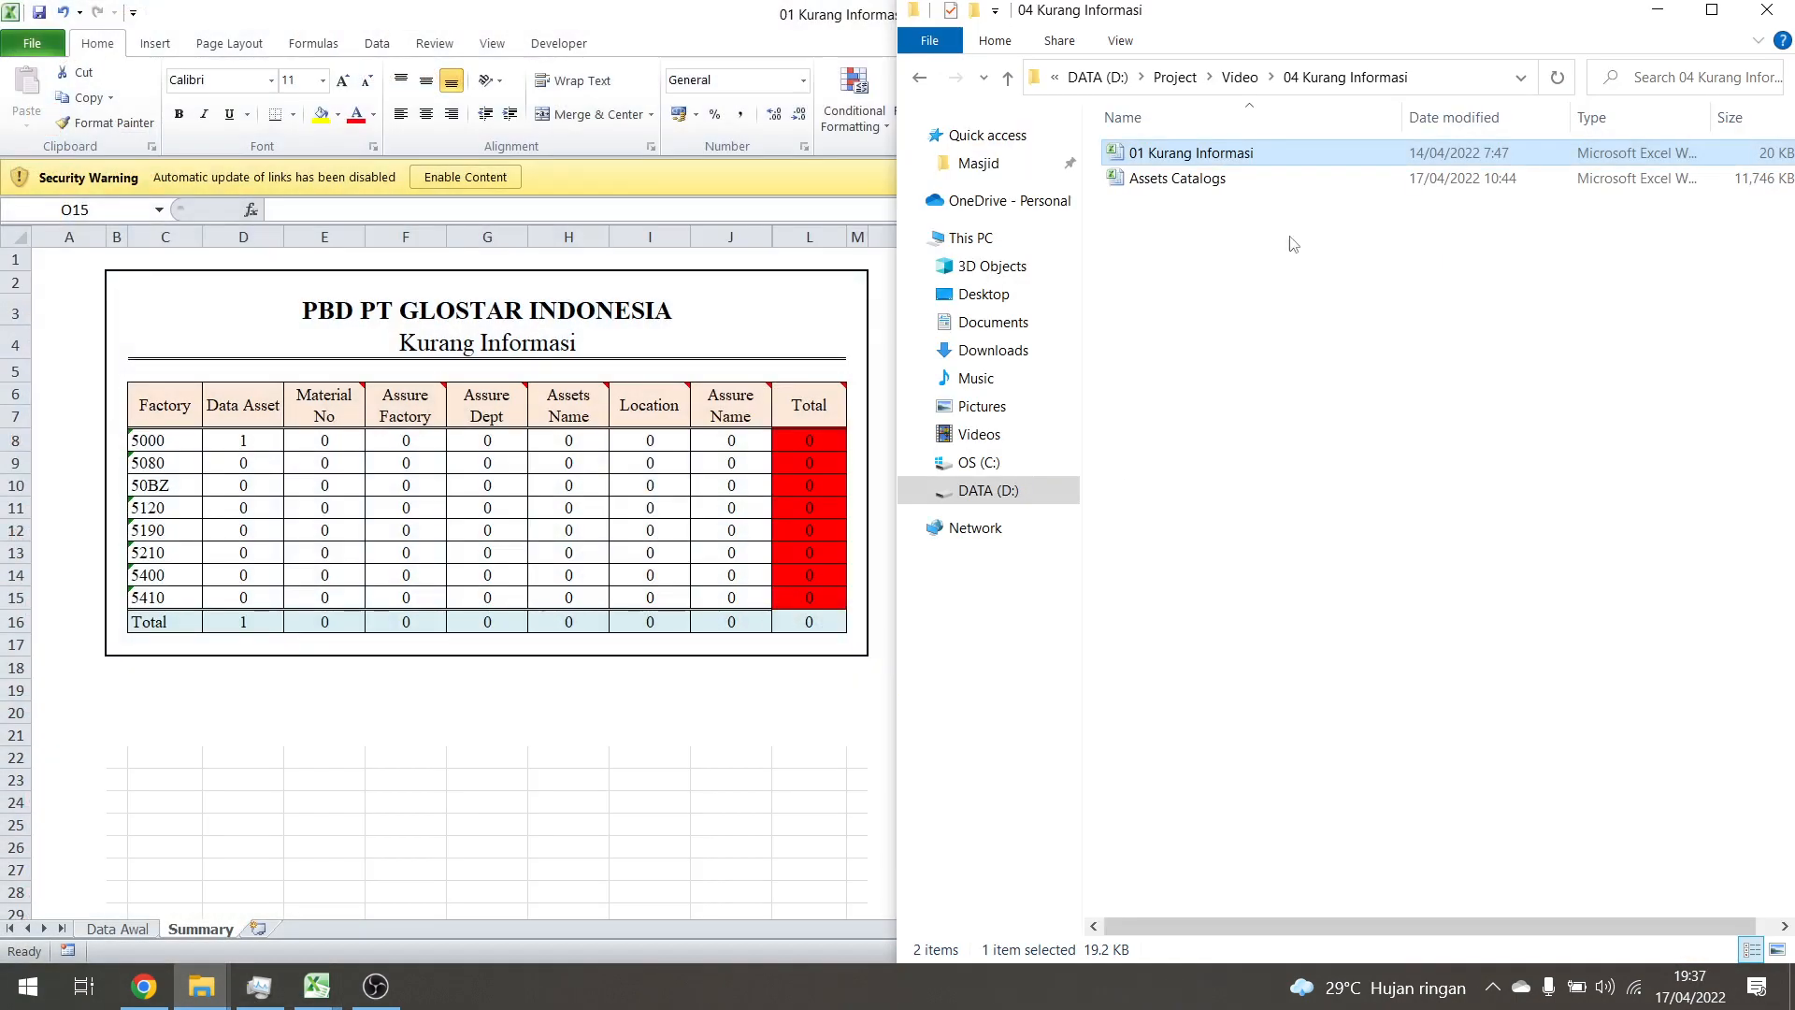
{"action": "double_click", "coordinate": [1250, 177]}
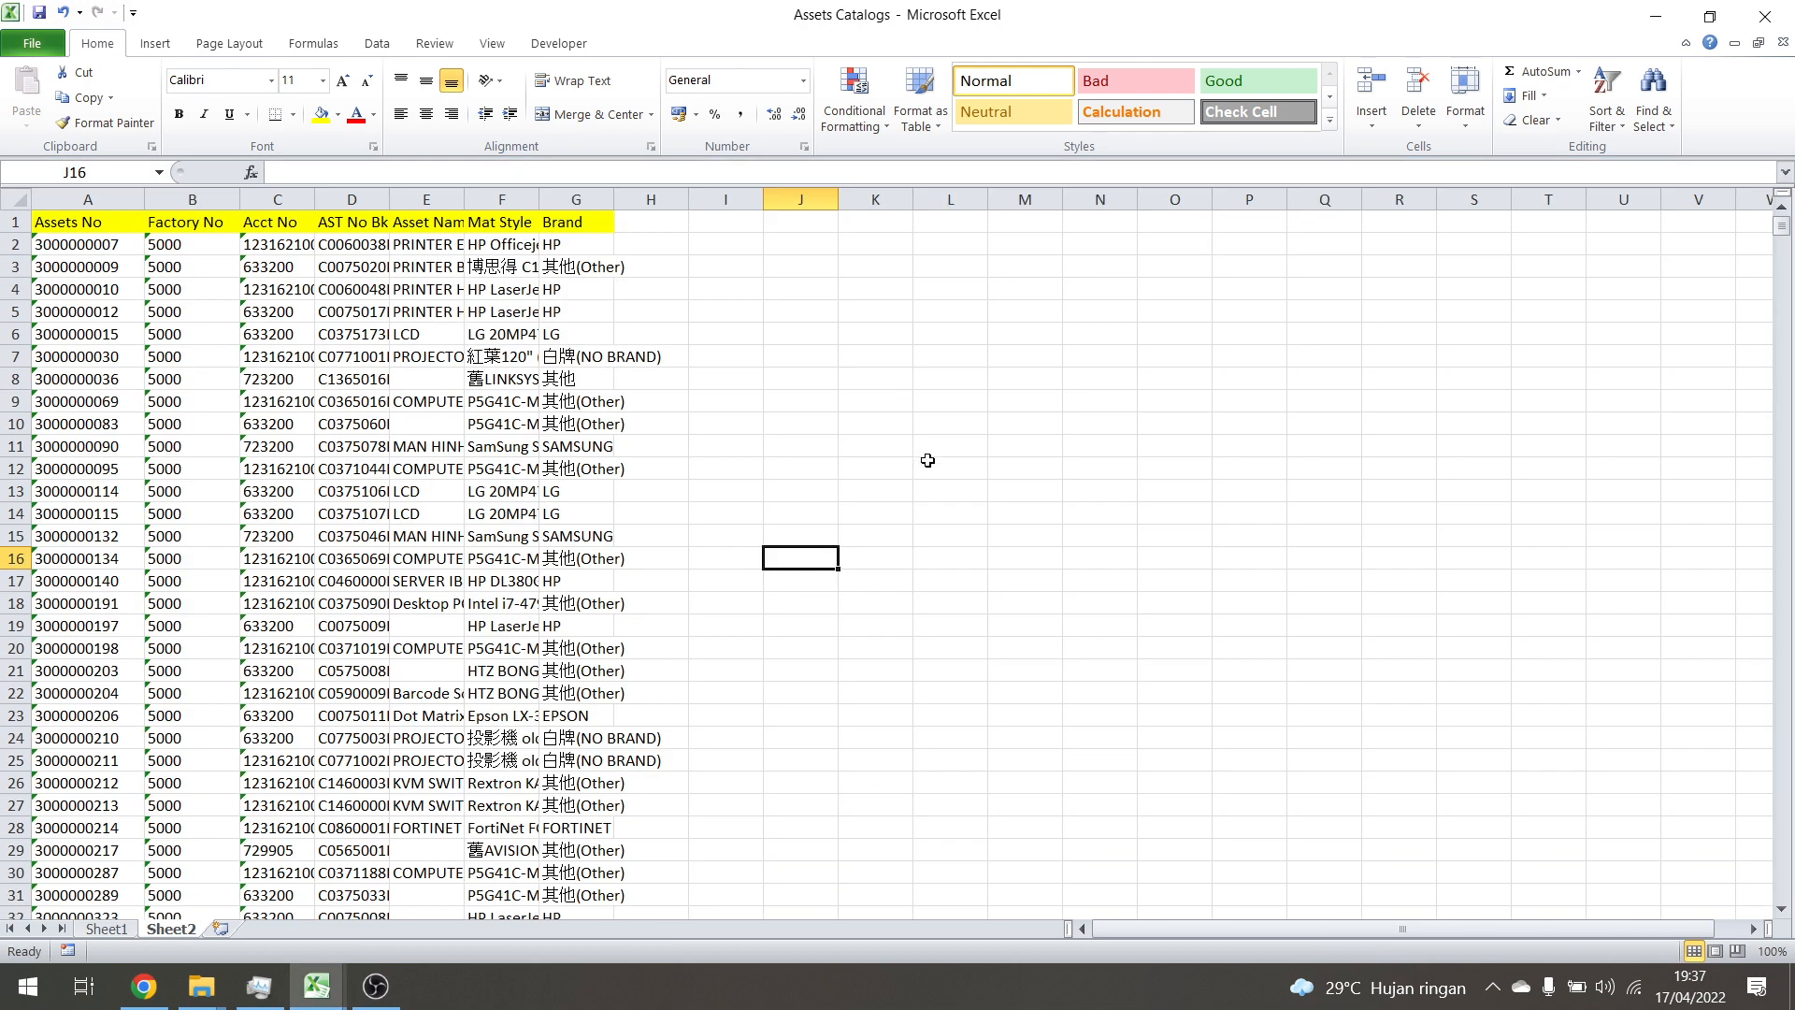
{"action": "left_click", "coordinate": [929, 460]}
On Sheet1 of Assets Catalogs, filter the Factory No column to show only 5400, 5410 and 5420
{"action": "left_click", "coordinate": [108, 931]}
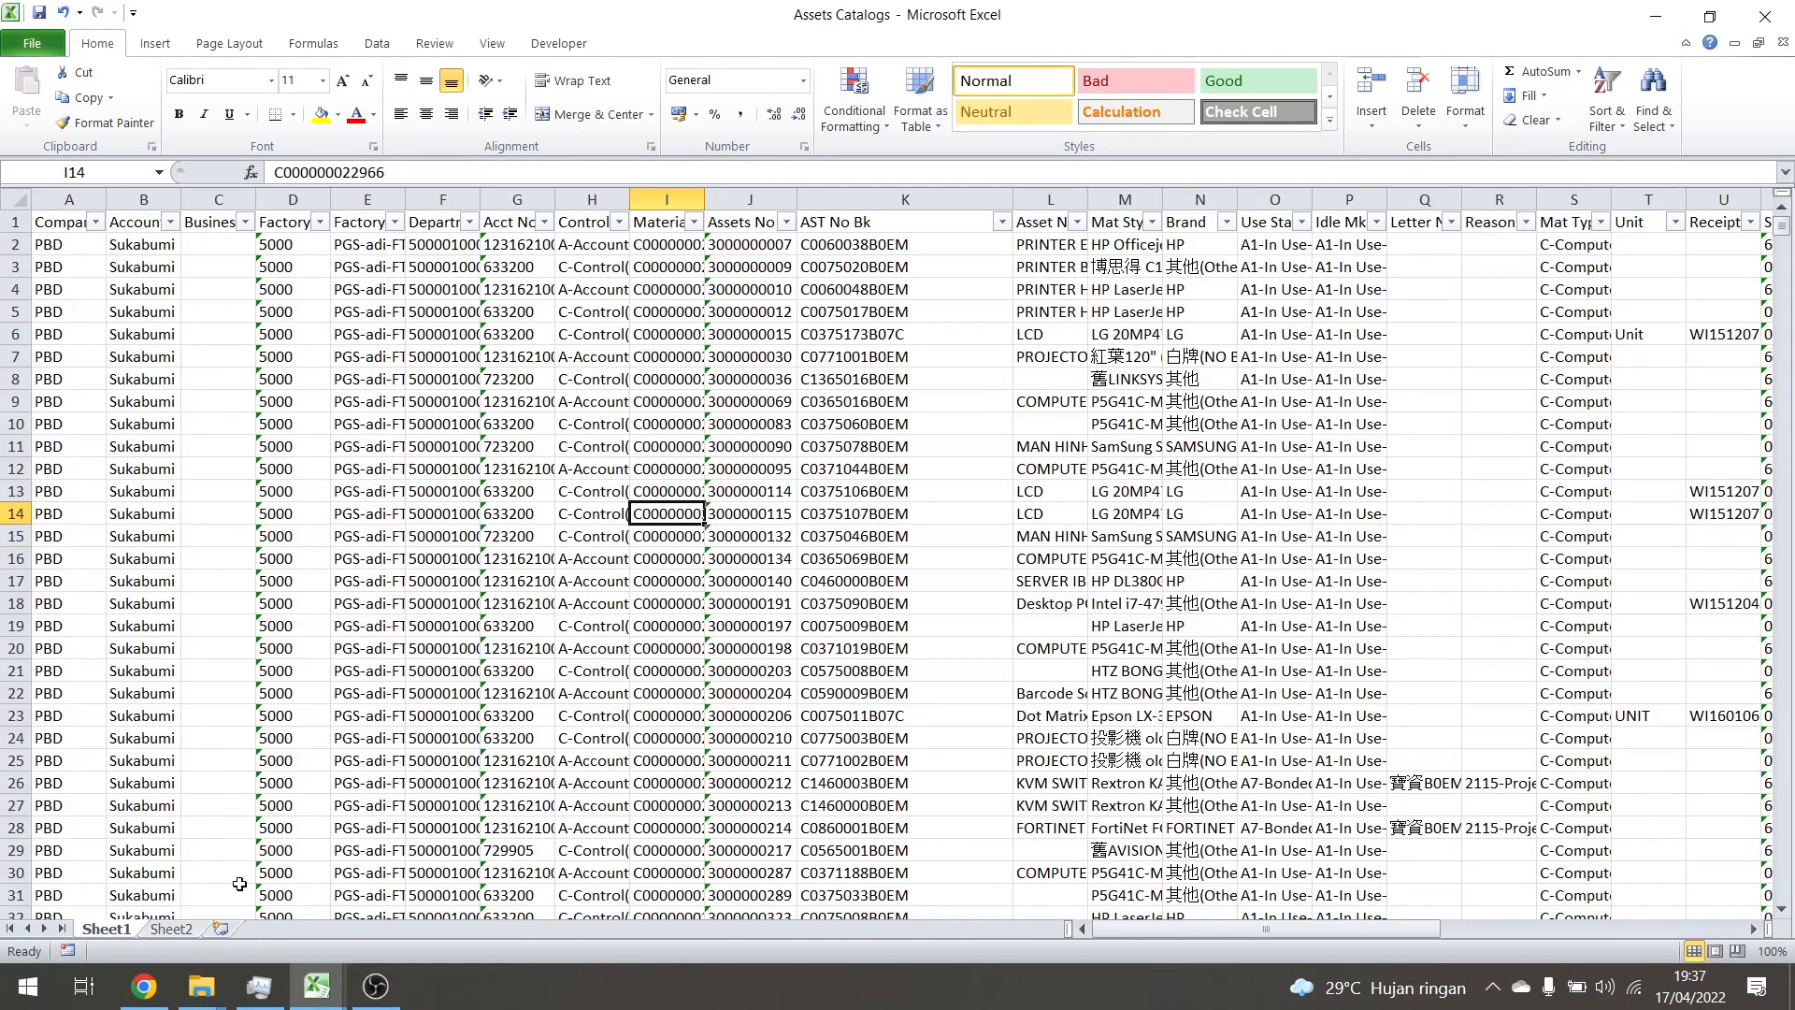
{"action": "left_click", "coordinate": [305, 225]}
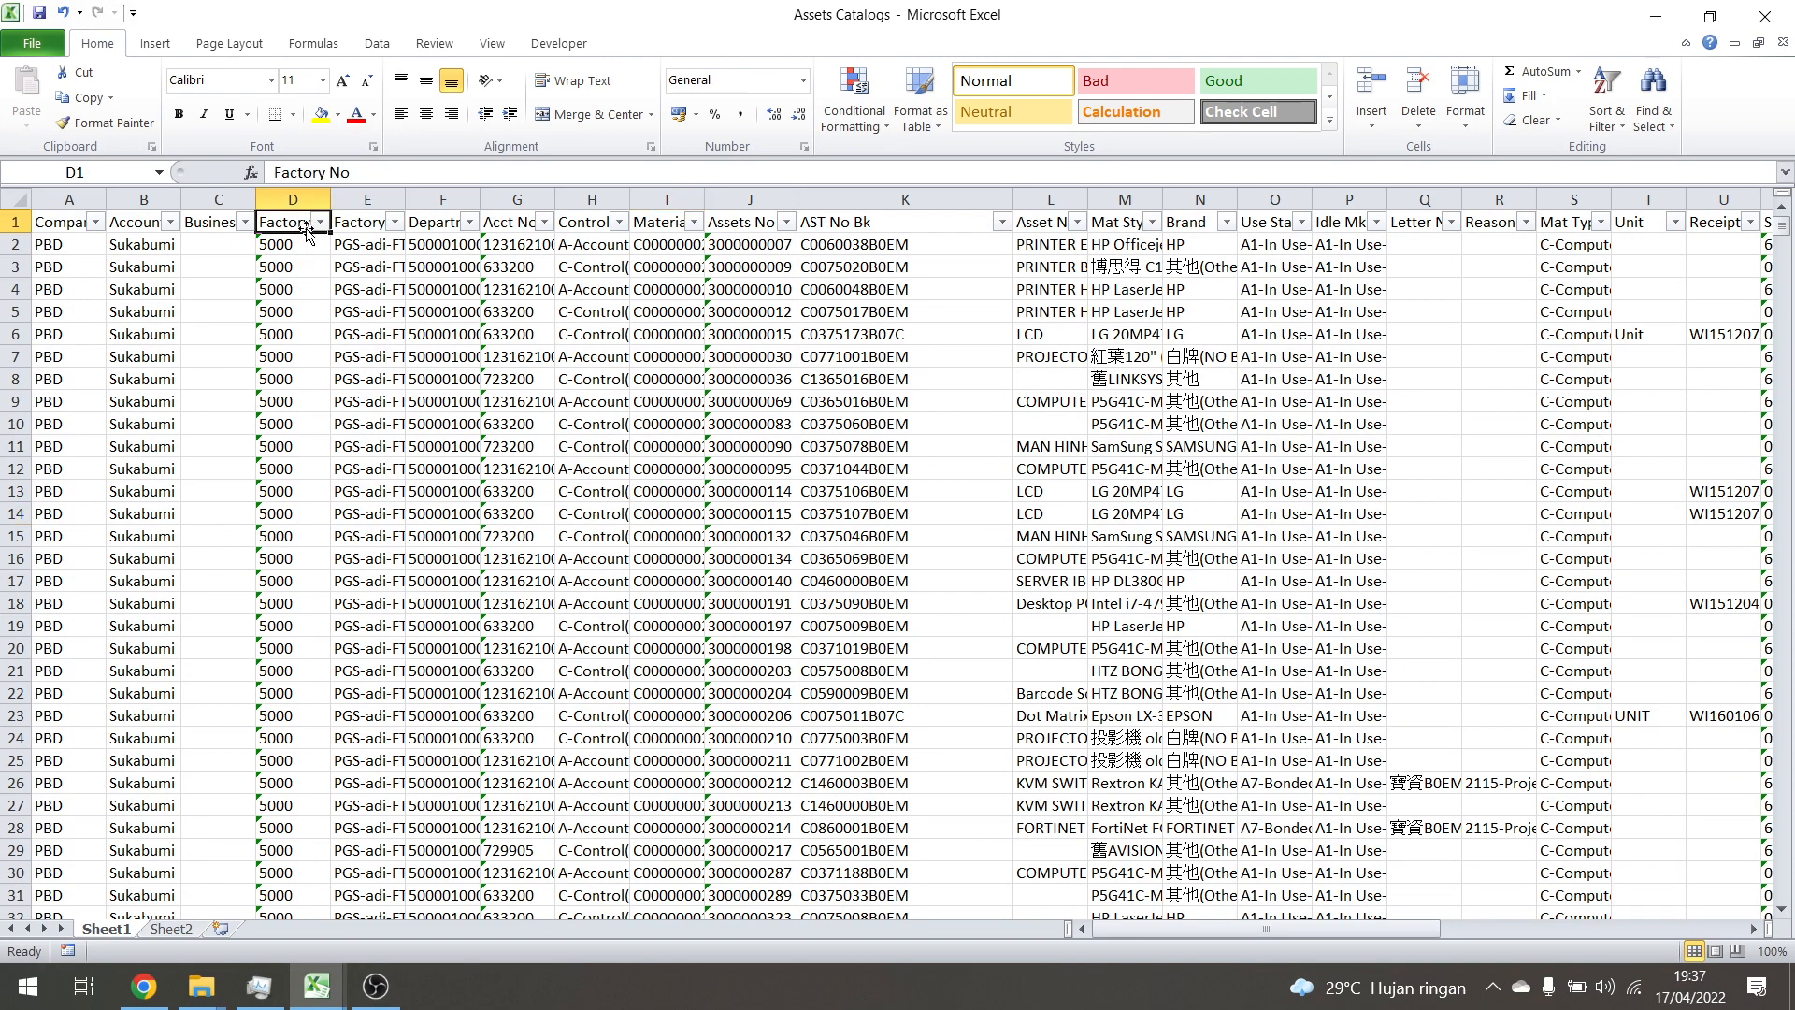
{"action": "left_click", "coordinate": [319, 221]}
{"action": "left_click", "coordinate": [129, 434]}
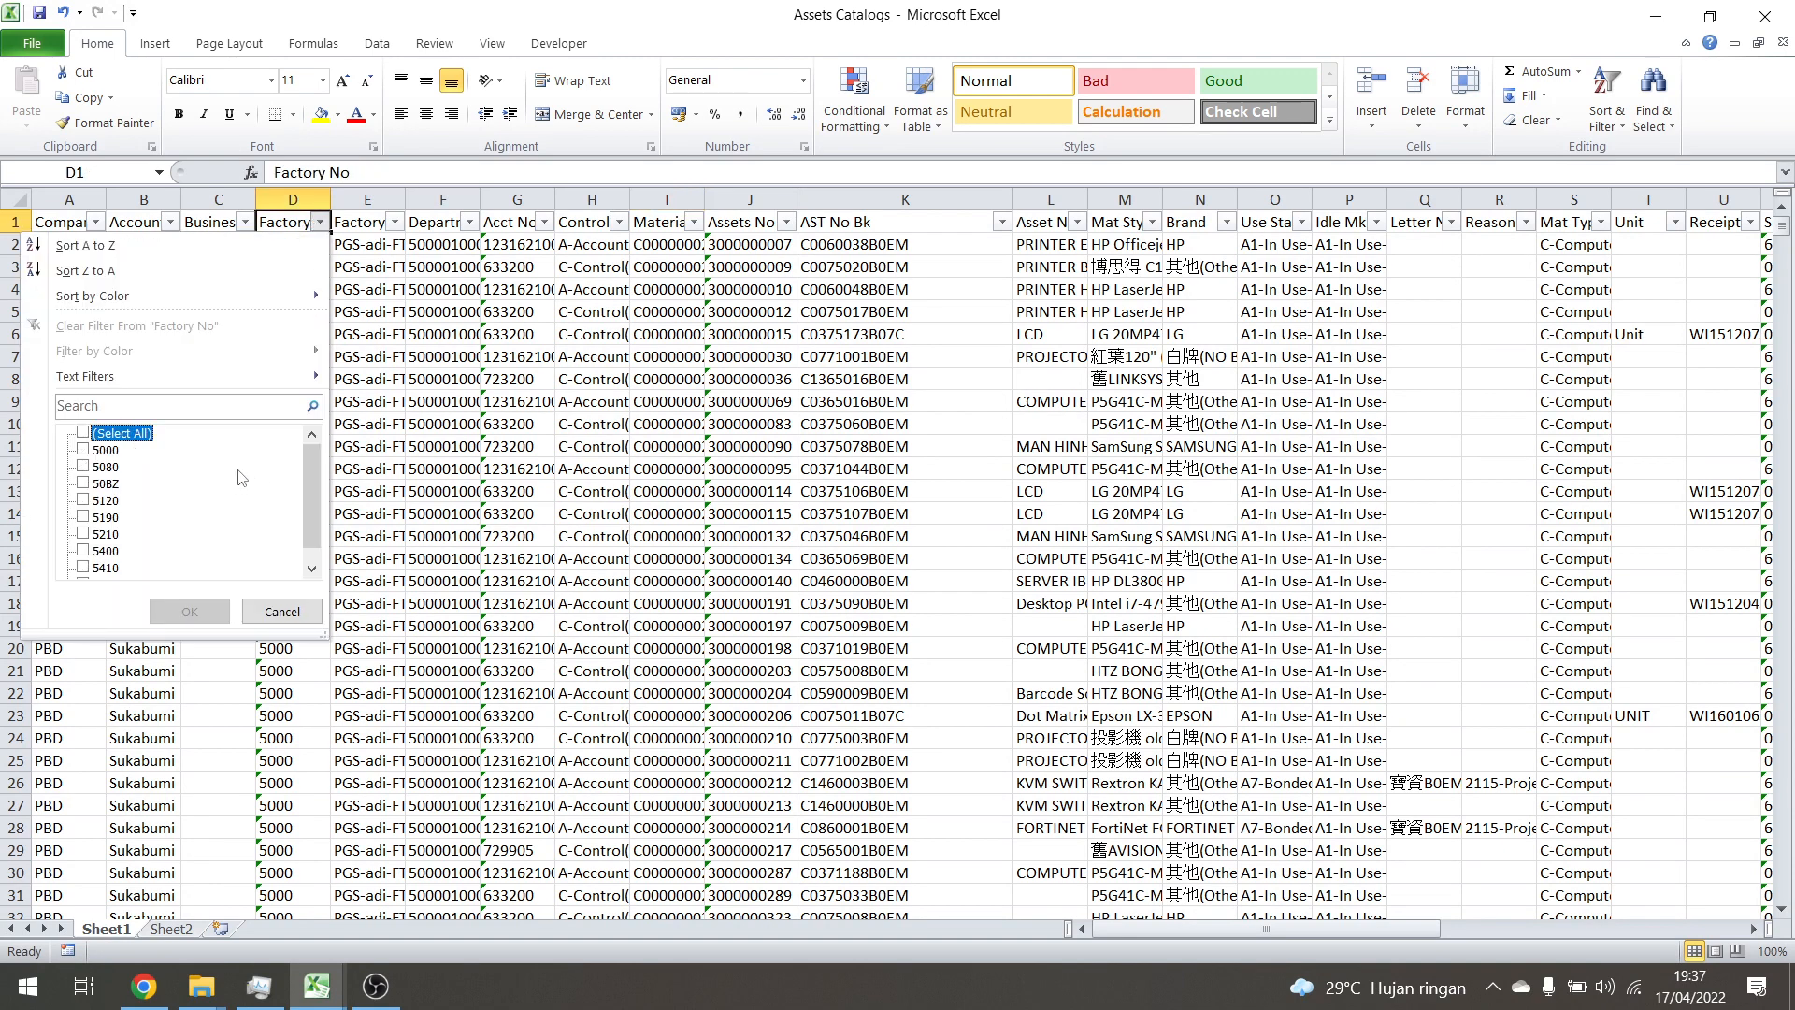
{"action": "scroll", "coordinate": [316, 509], "scroll_direction": "down", "scroll_amount": 1}
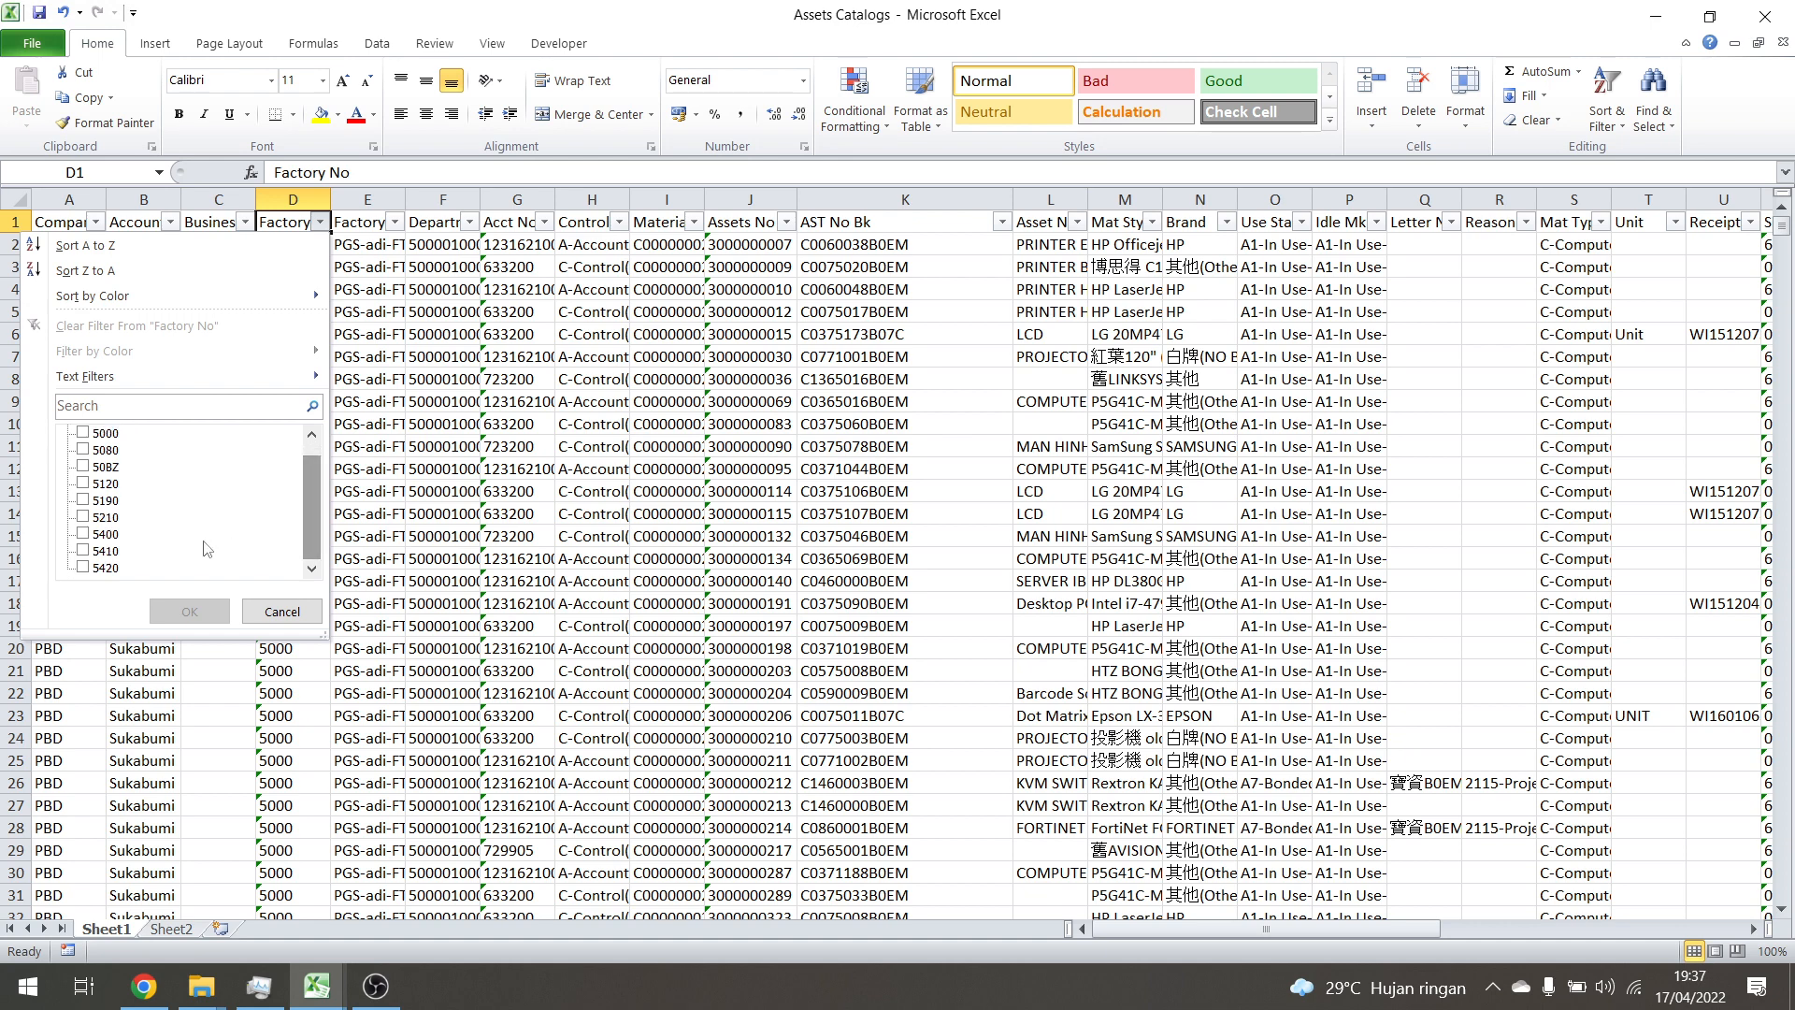
{"action": "left_click", "coordinate": [106, 534]}
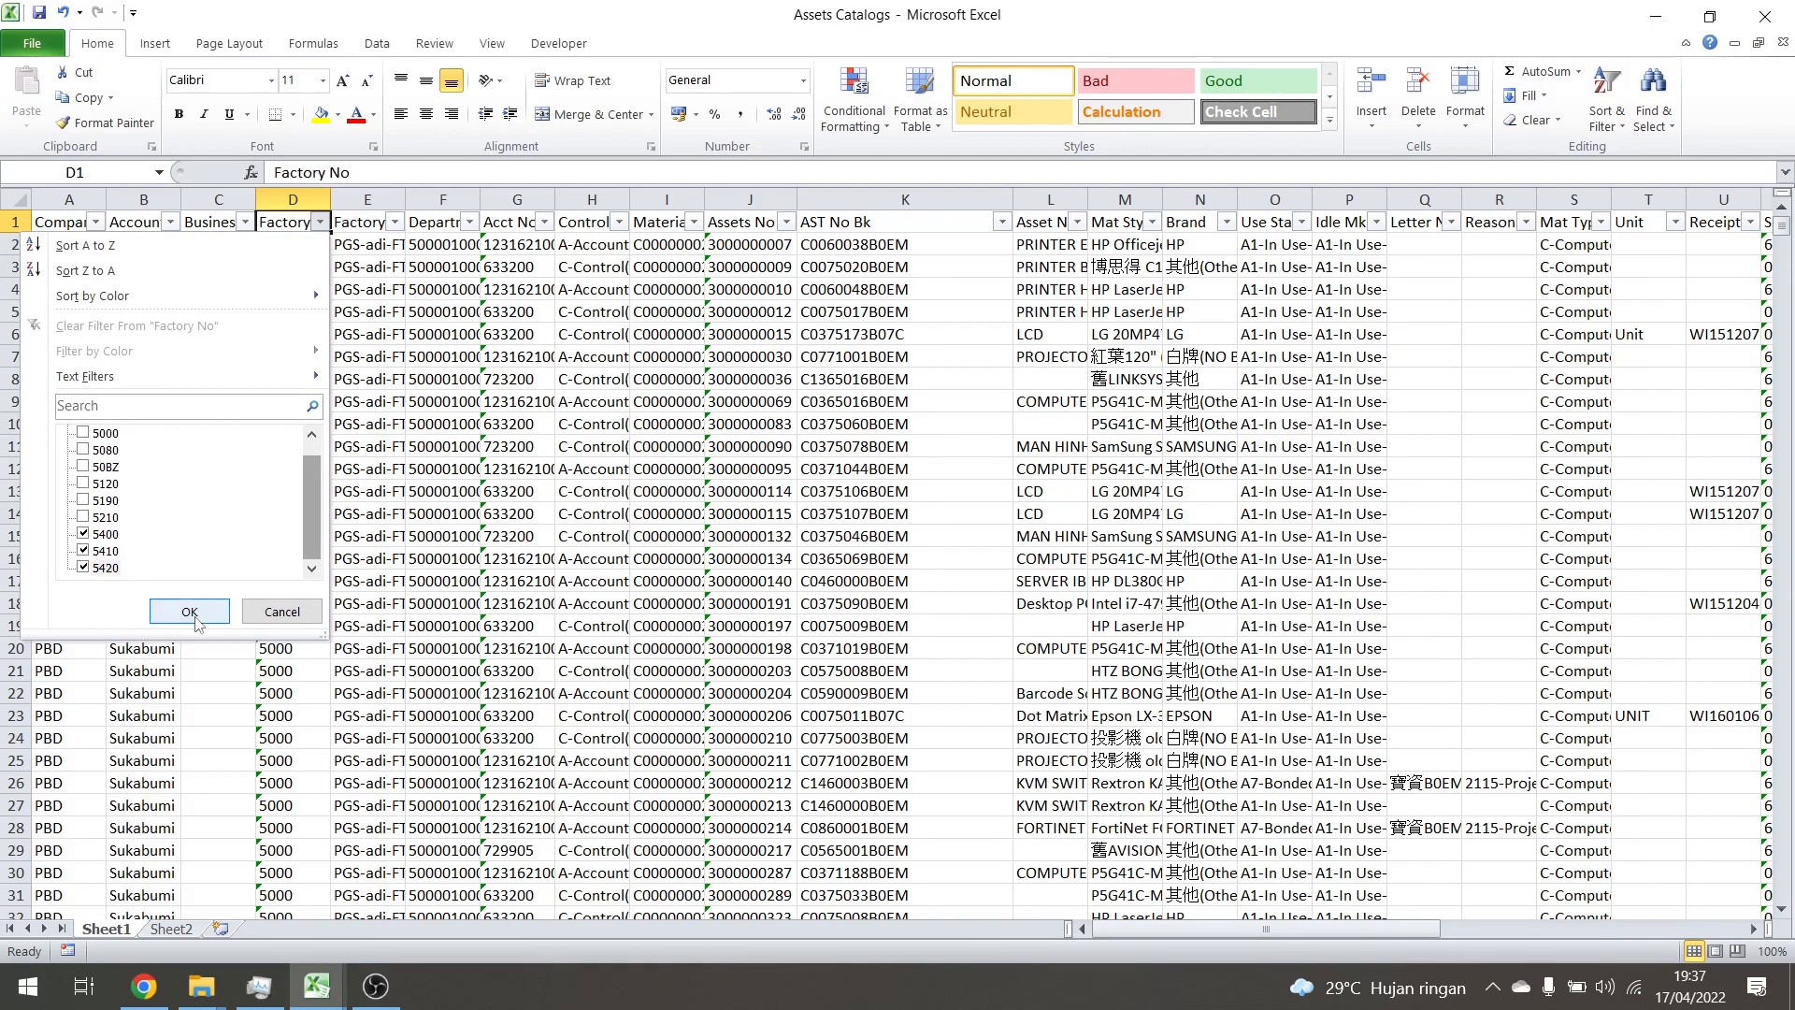
{"action": "left_click", "coordinate": [190, 611]}
{"action": "left_click", "coordinate": [1063, 606]}
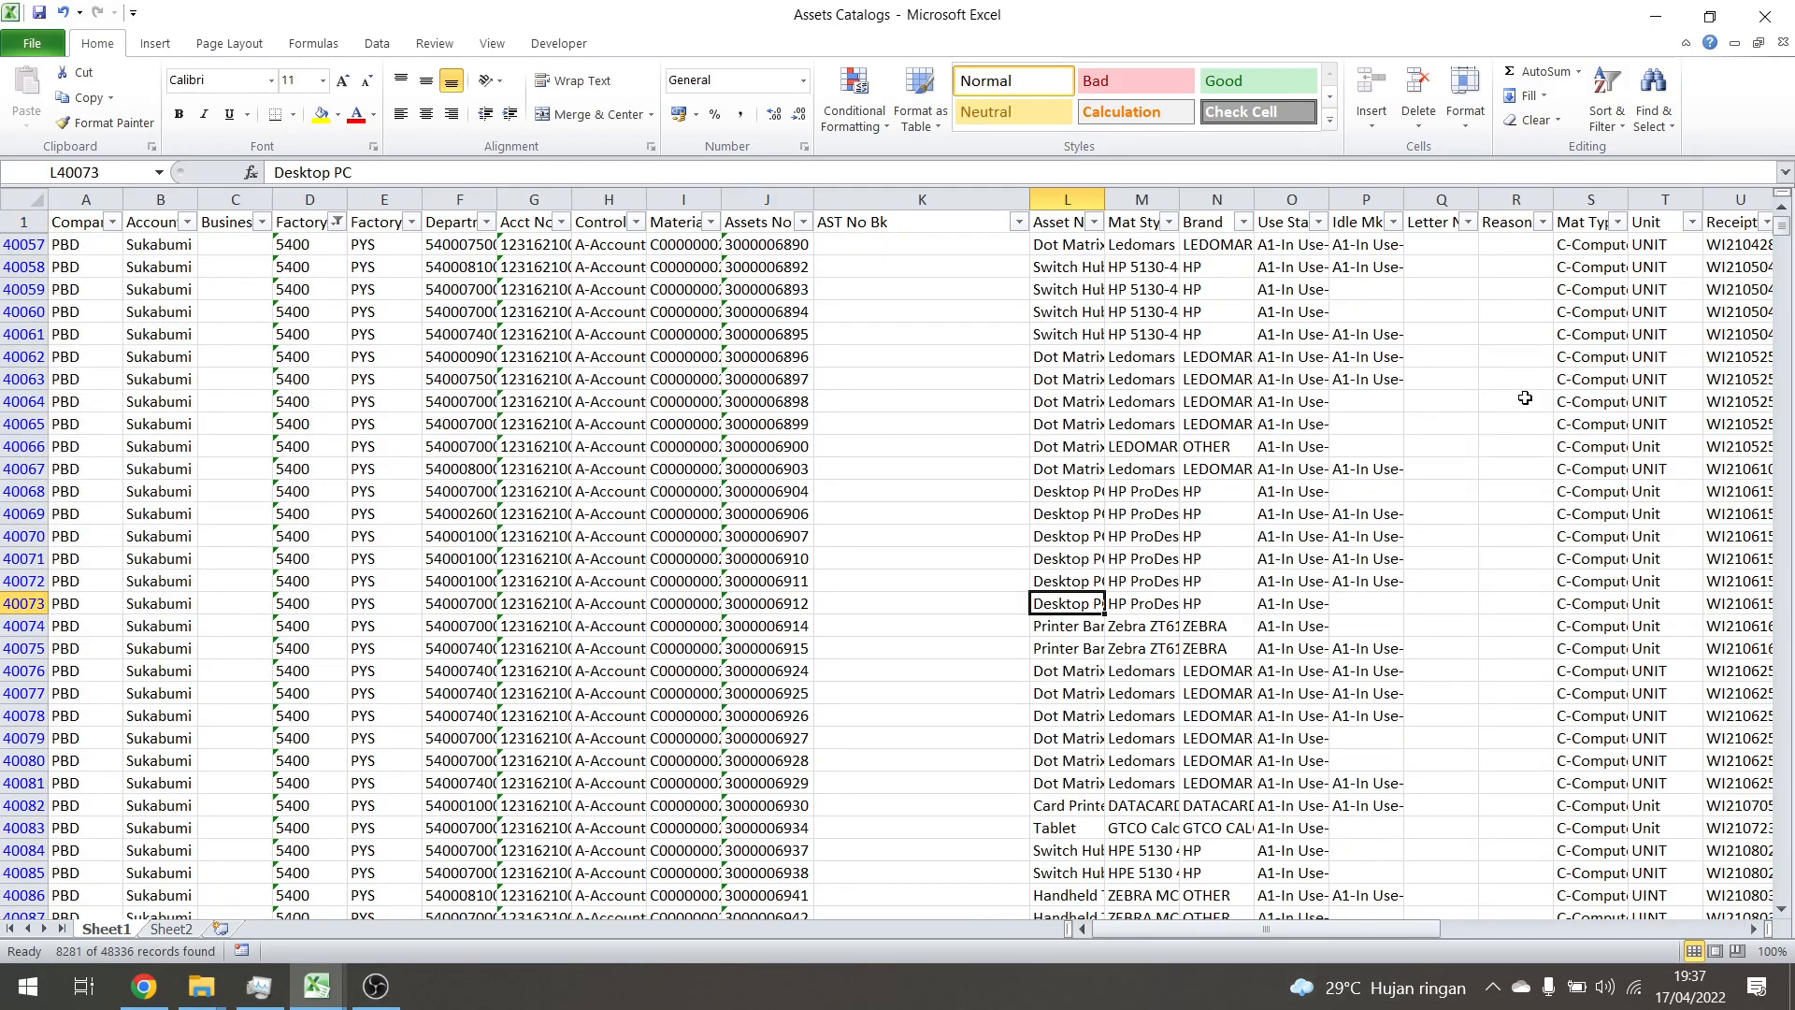
Filter the Mat Type column to show only G-General Equipment
{"action": "left_click", "coordinate": [1674, 334]}
{"action": "left_click", "coordinate": [1617, 222]}
{"action": "left_click", "coordinate": [1412, 433]}
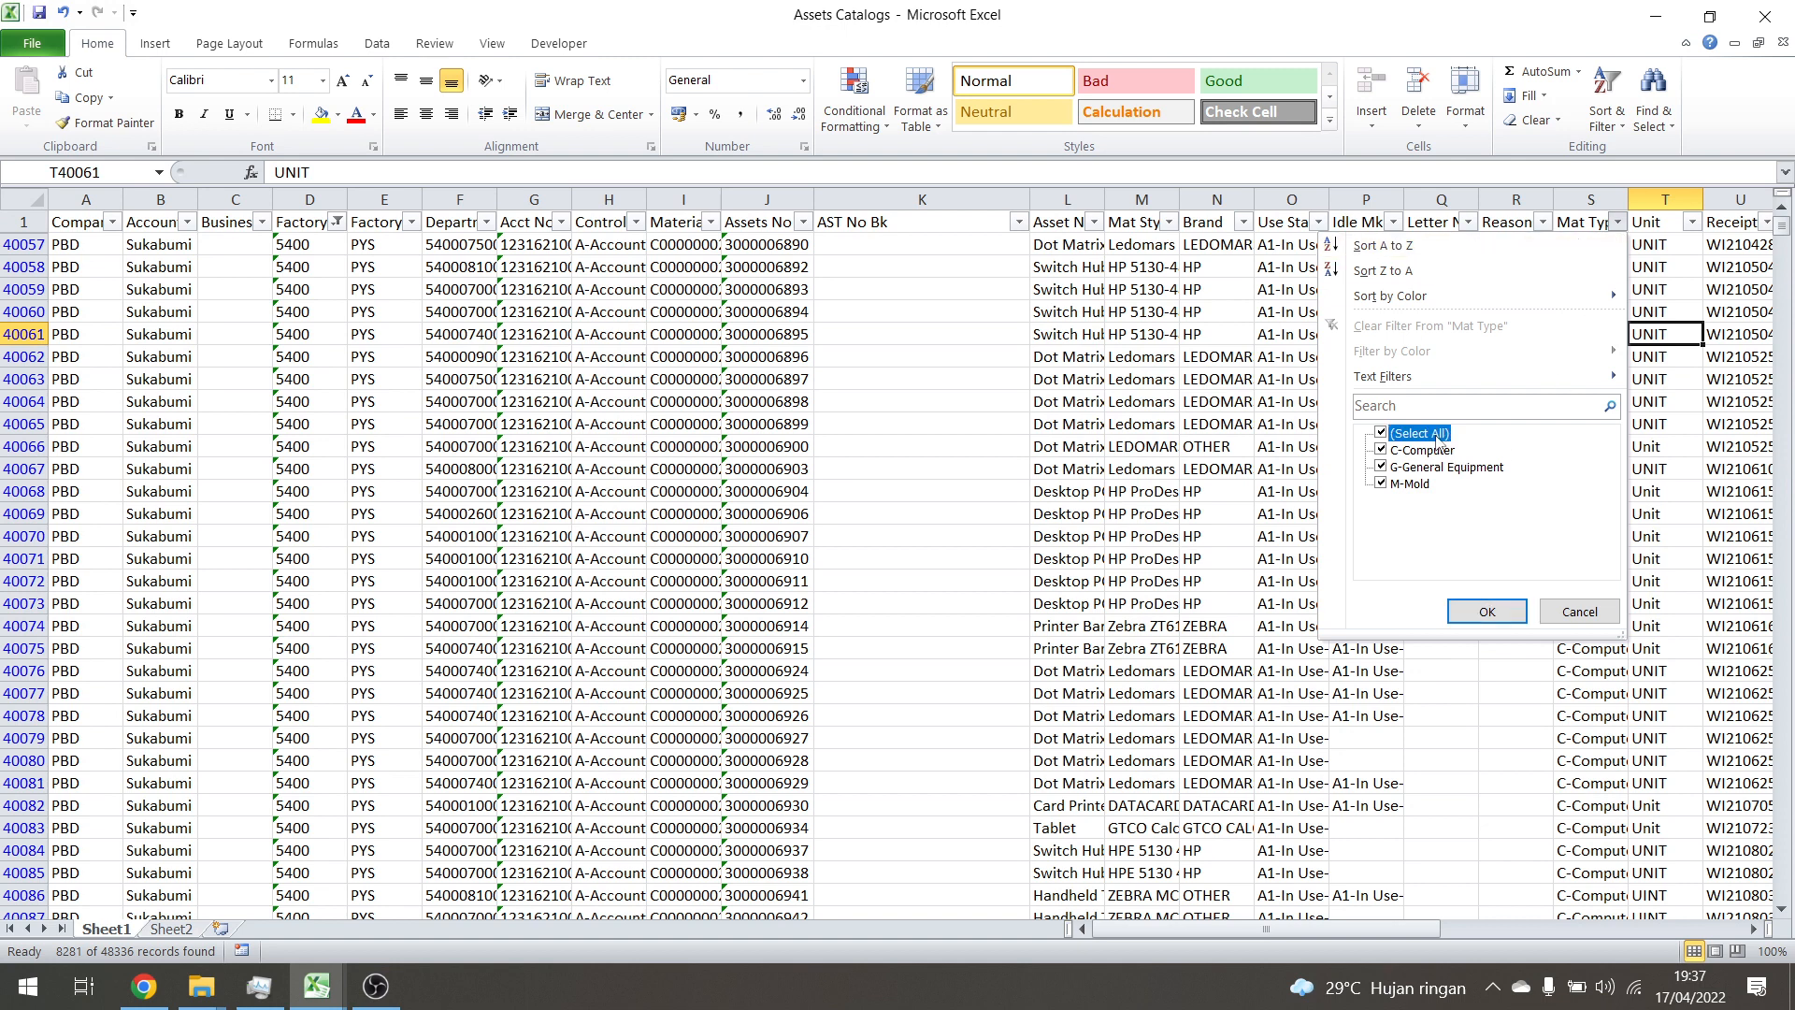
{"action": "left_click", "coordinate": [1431, 467]}
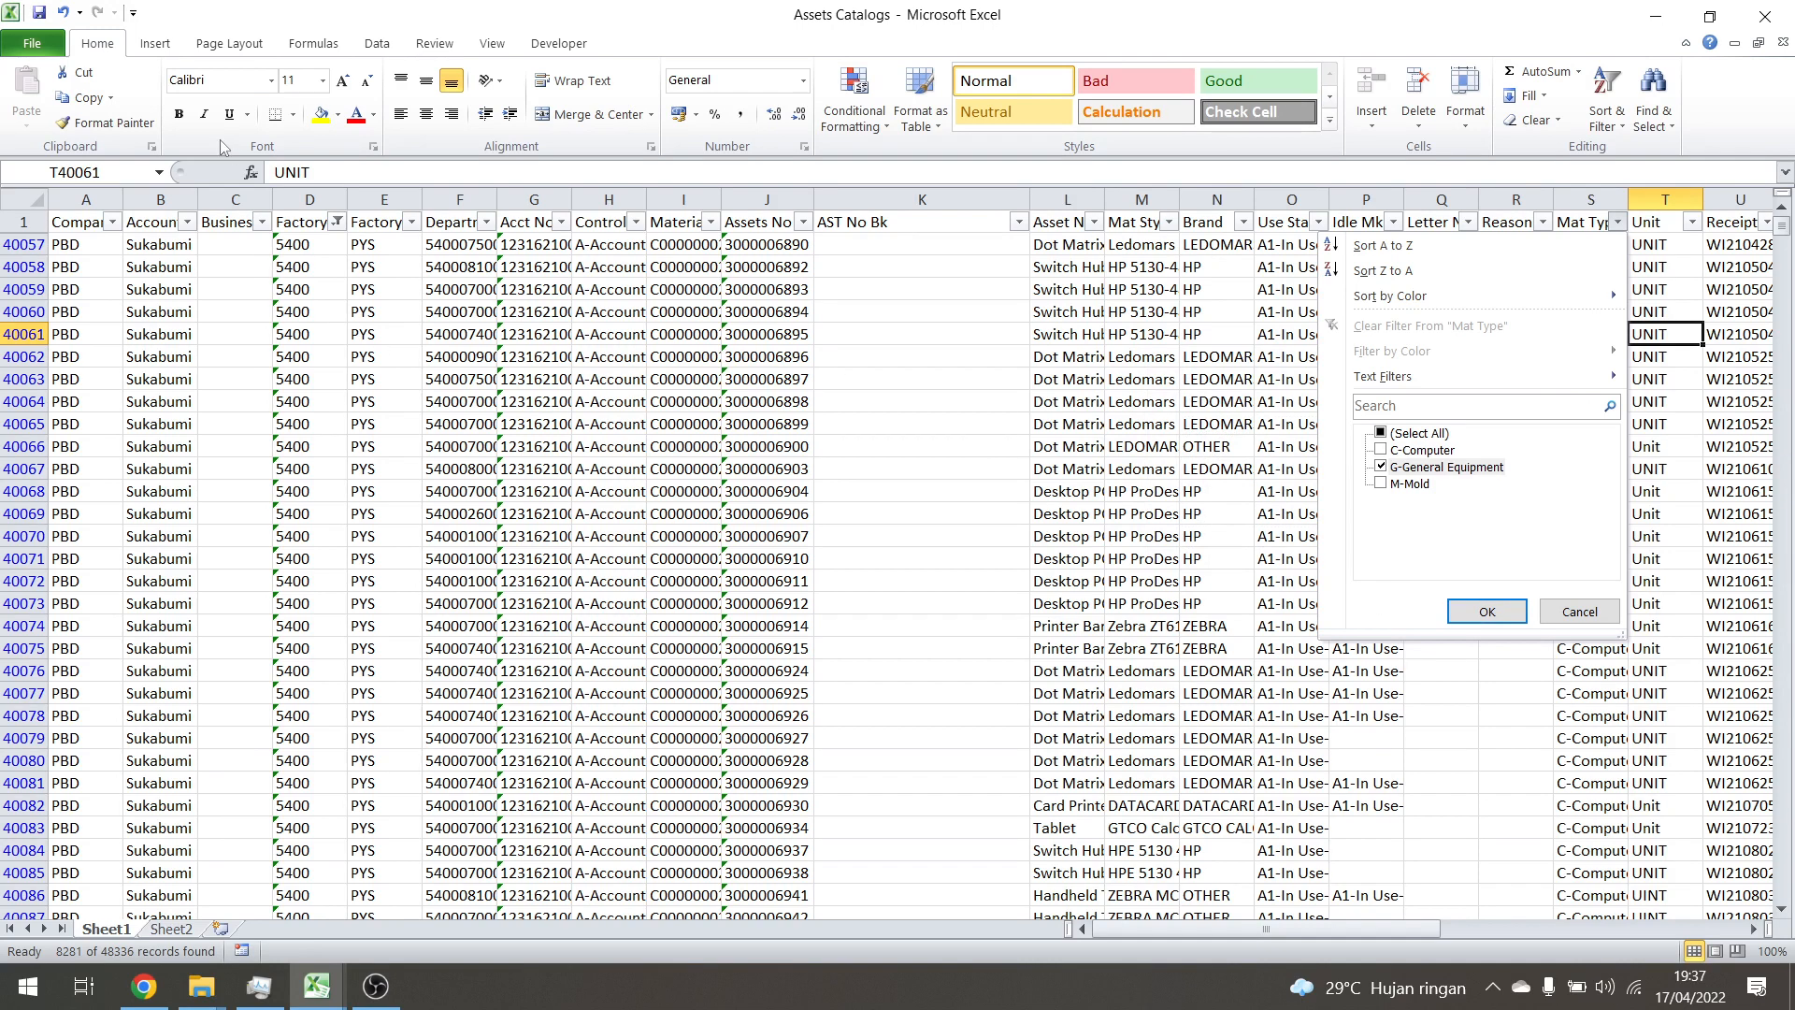
{"action": "left_click", "coordinate": [1496, 612]}
{"action": "left_click", "coordinate": [1496, 606]}
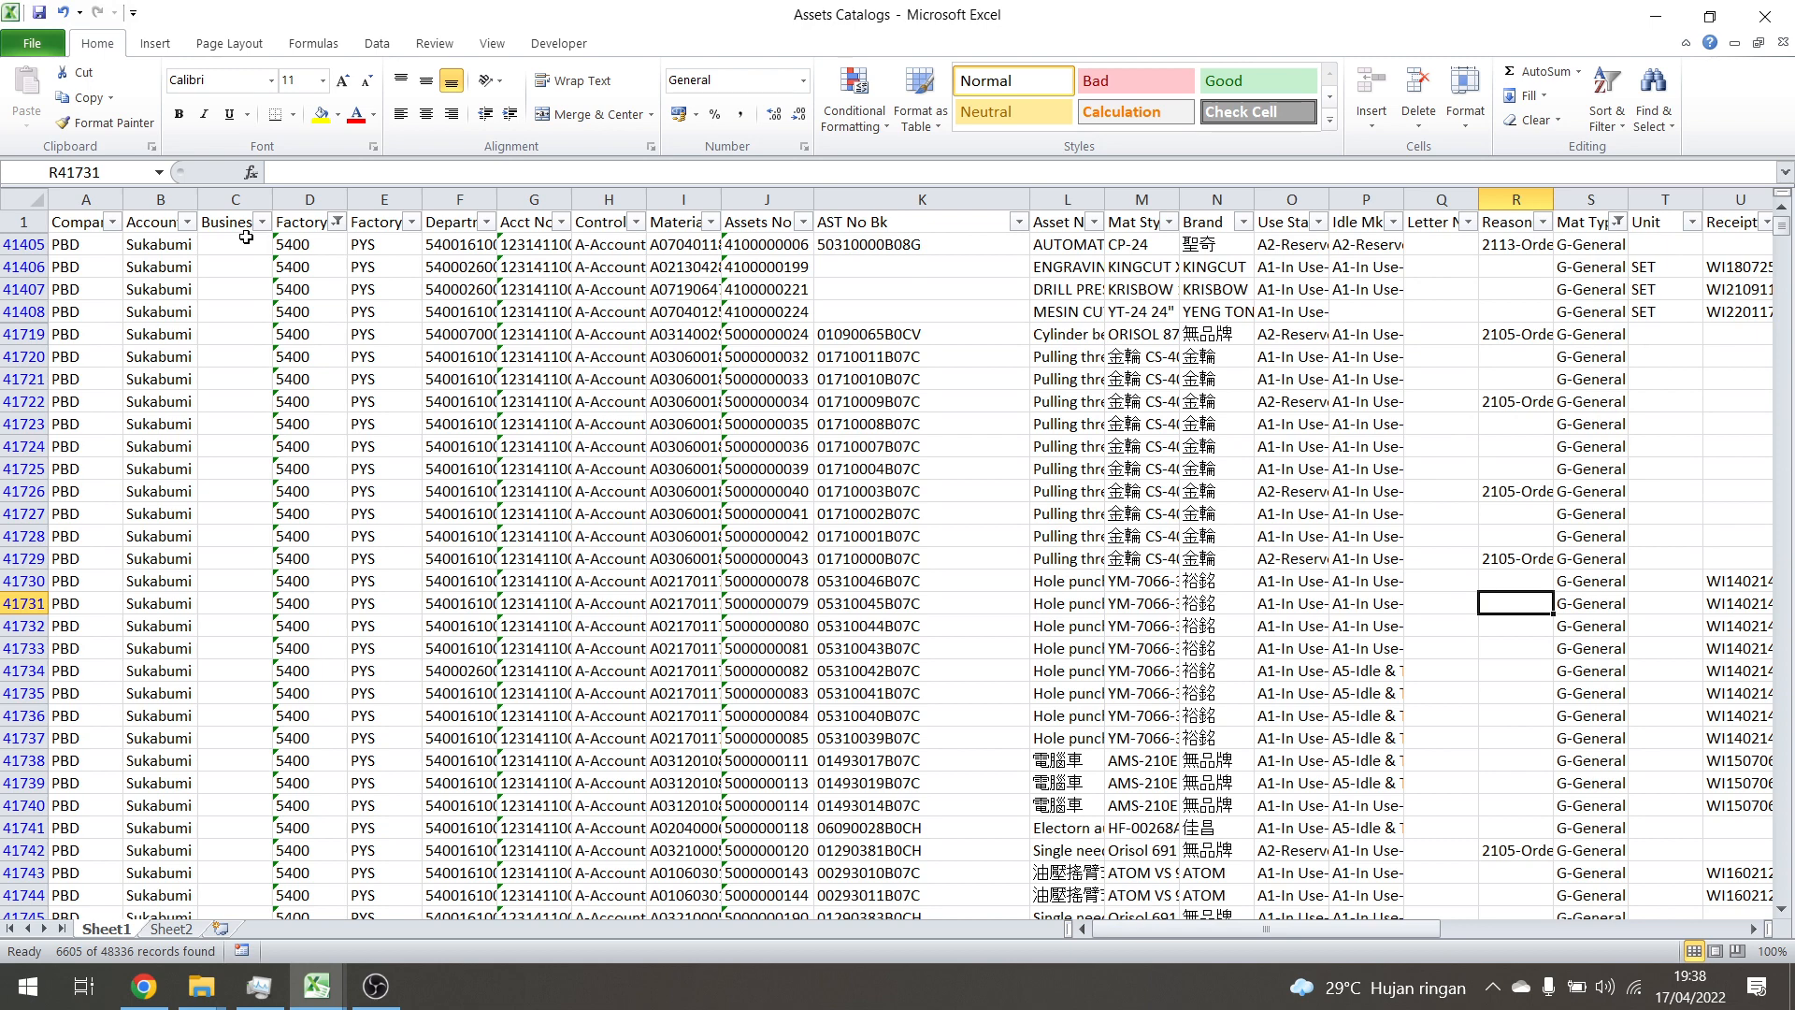
Copy all filtered asset records across every column, from Company to Custom No, without the header row
{"action": "left_click", "coordinate": [80, 249]}
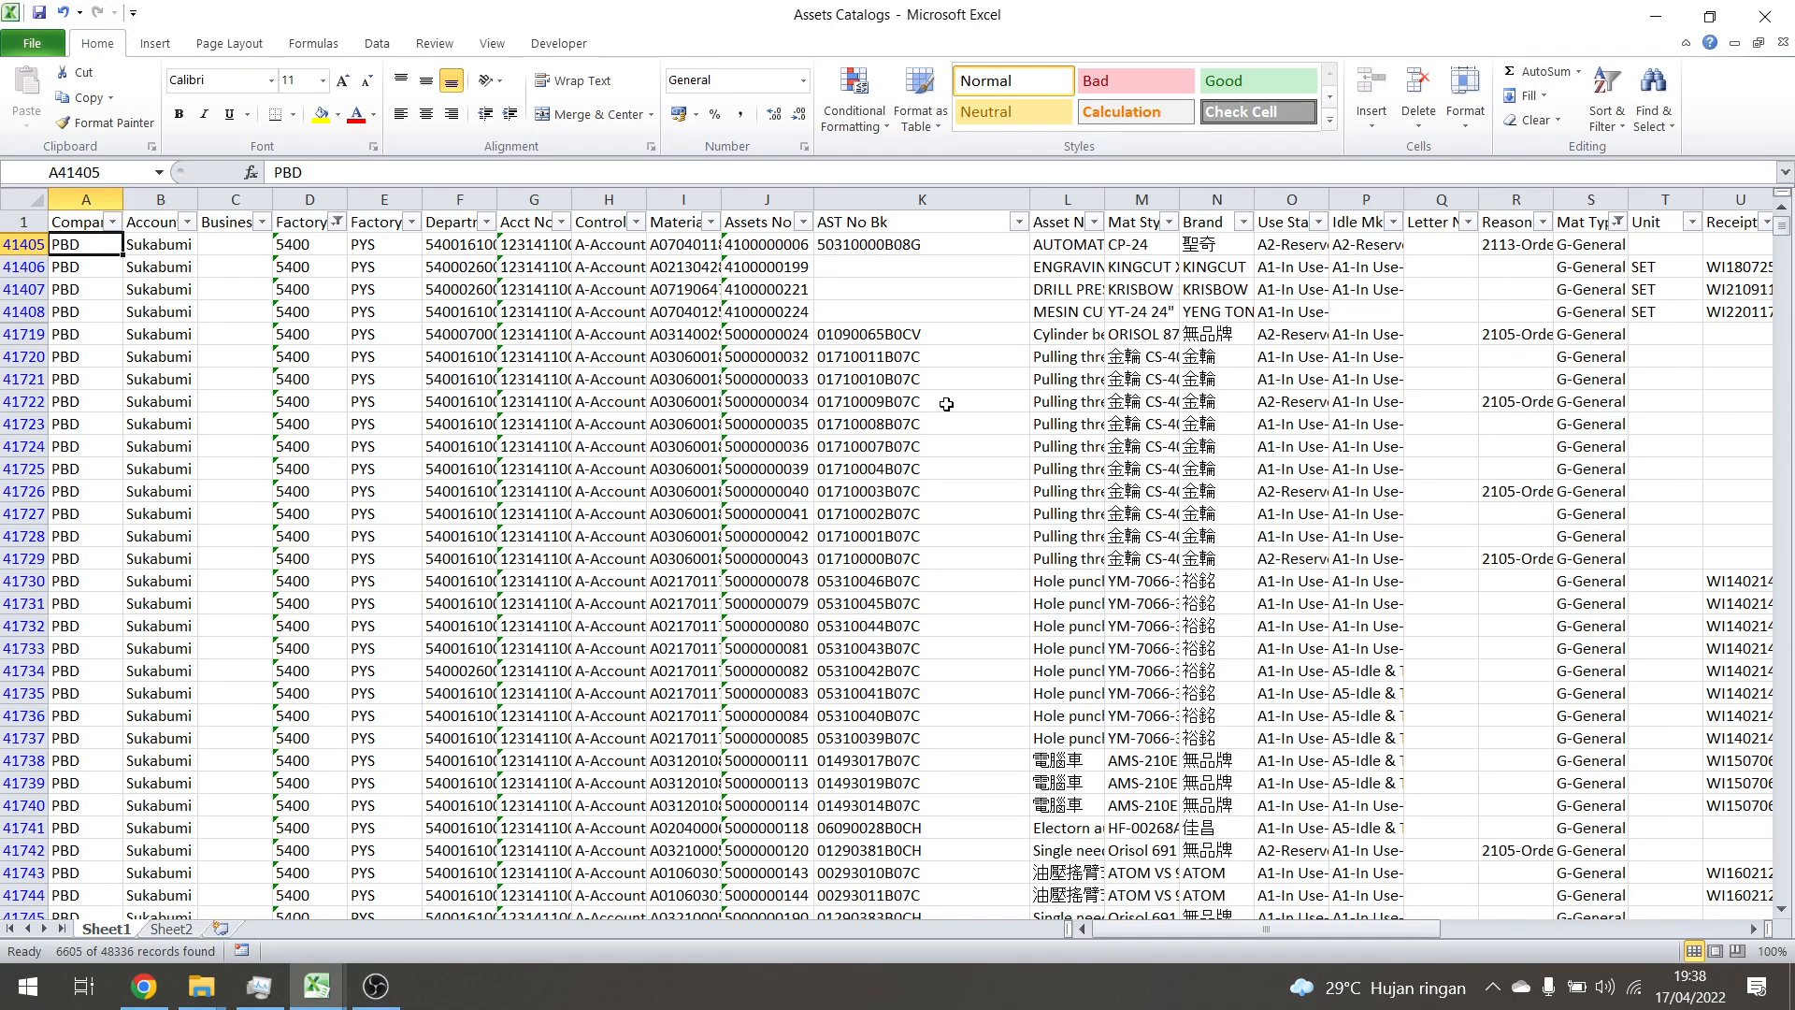
{"action": "key", "text": "ctrl+shift+Right"}
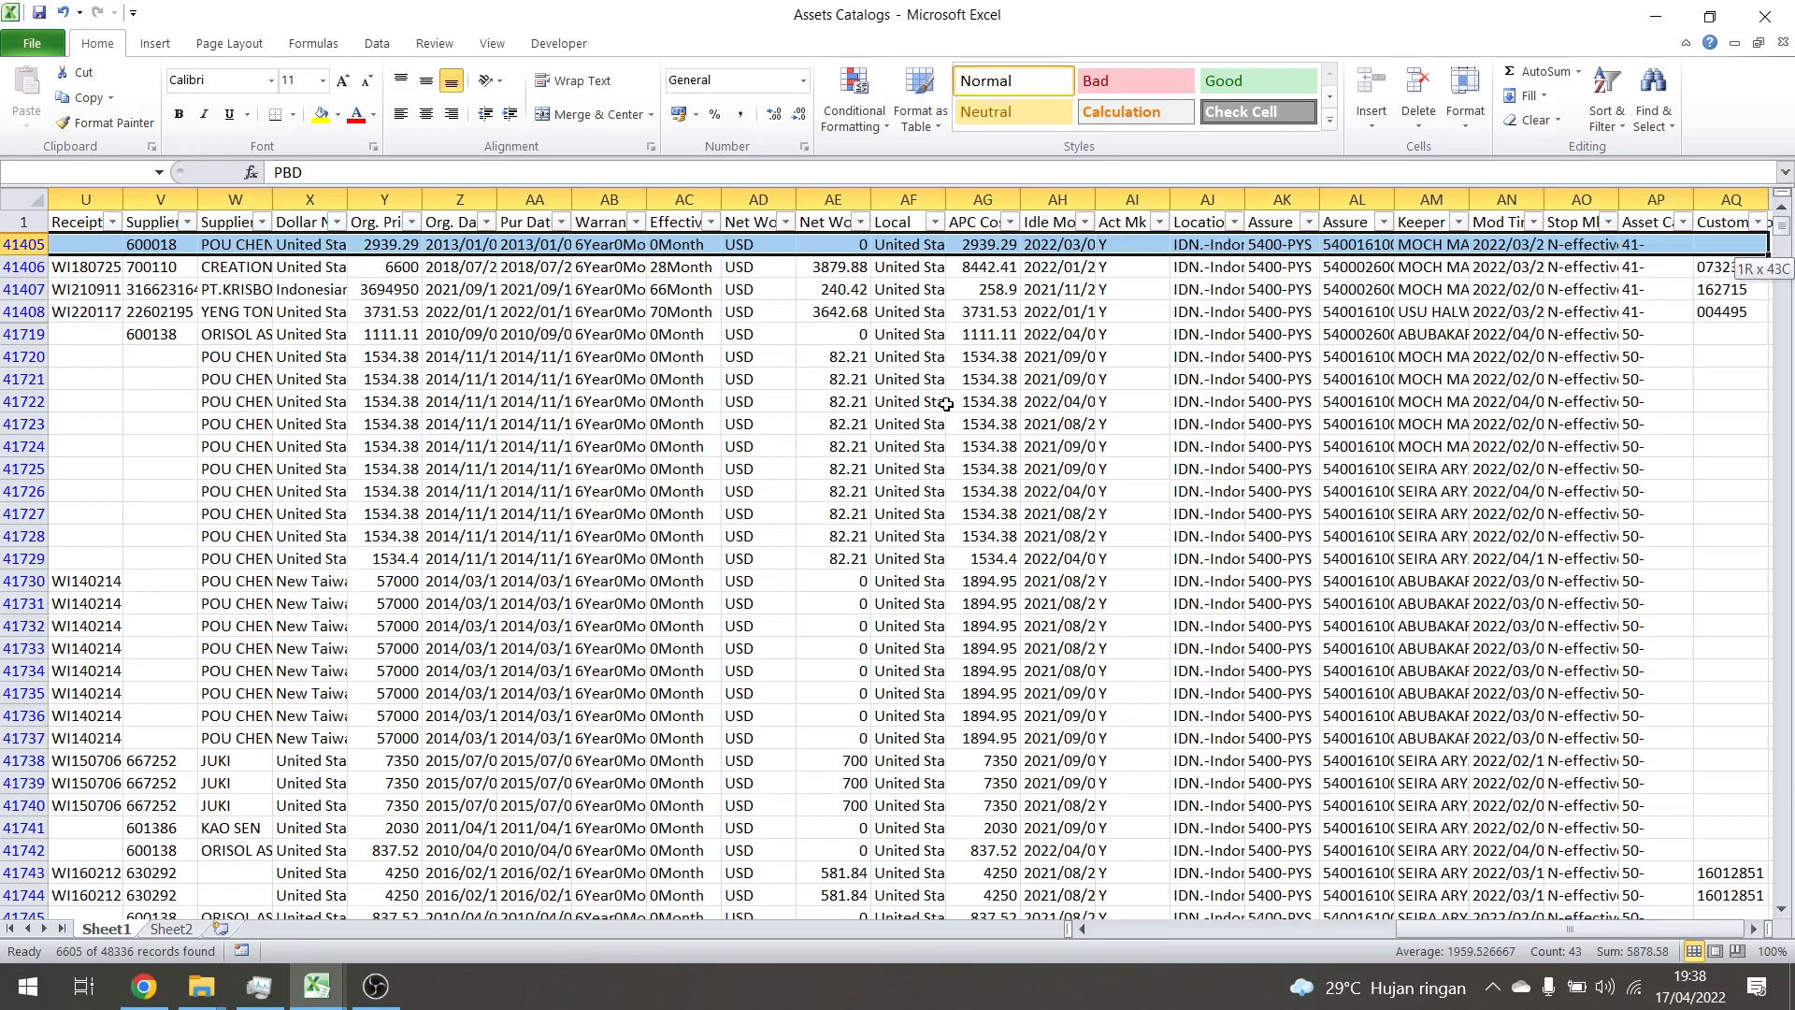
{"action": "key", "text": "ctrl+shift+Down"}
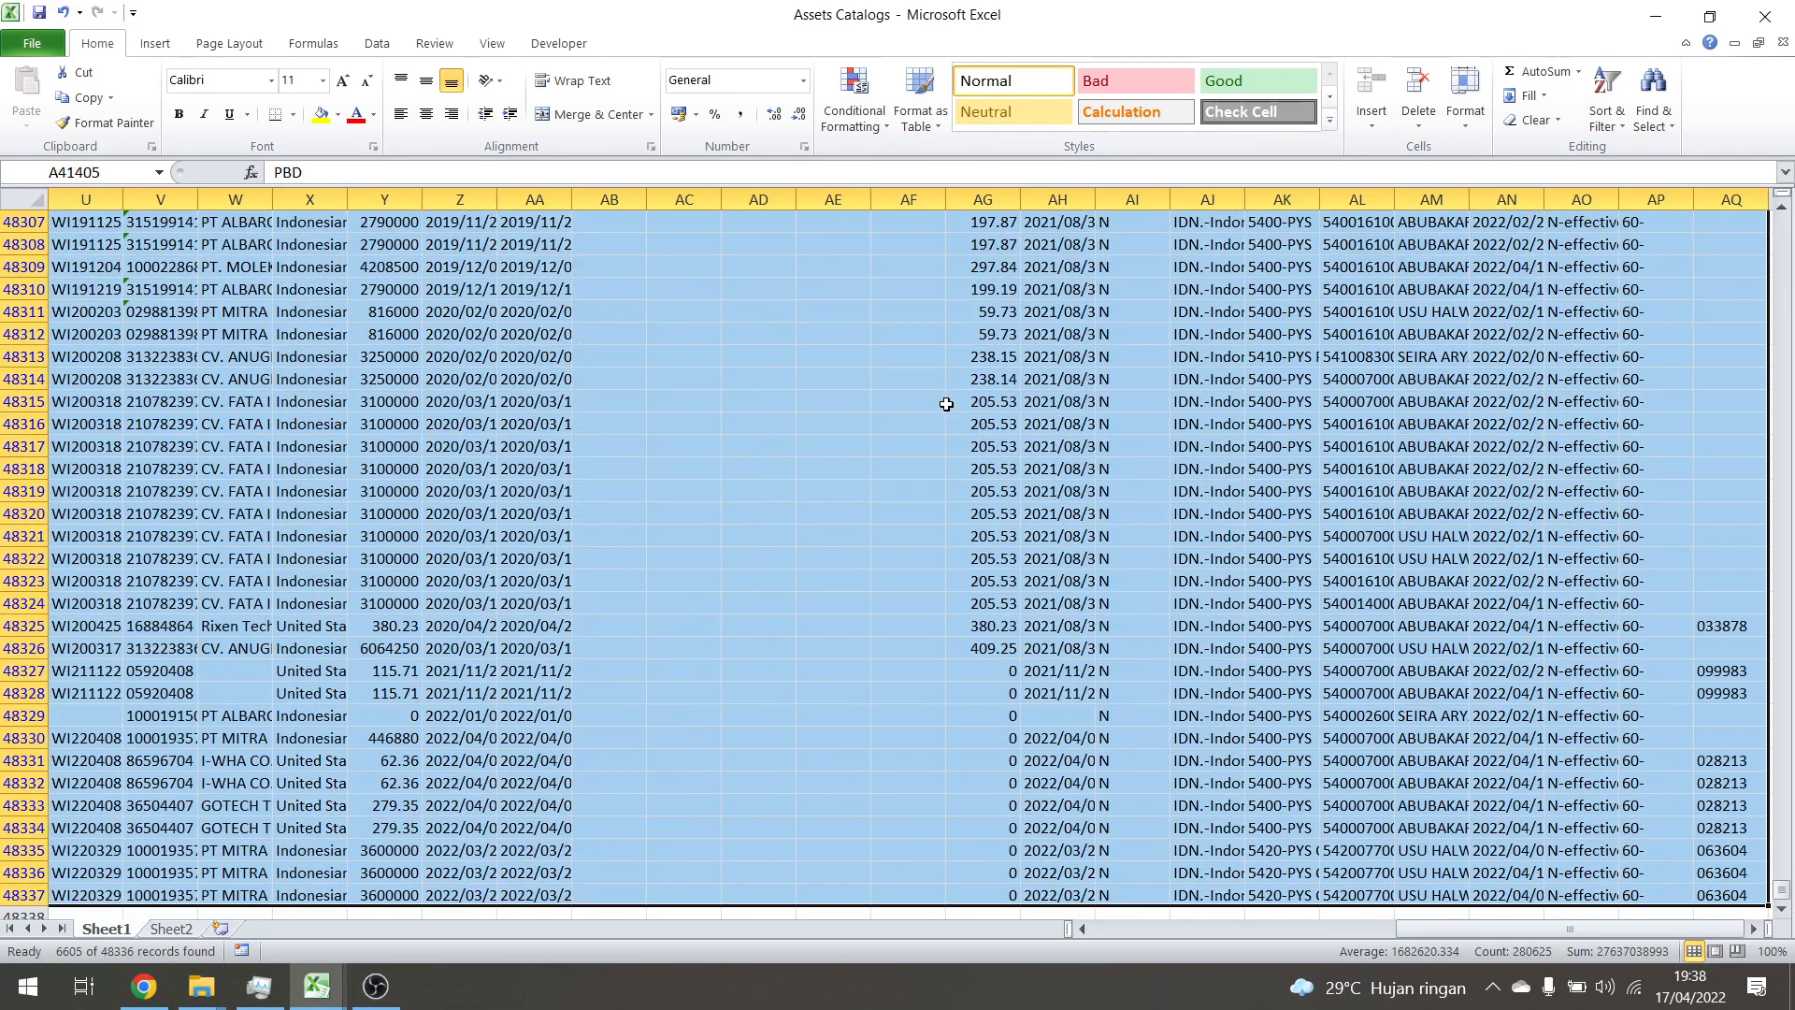
{"action": "key", "text": "ctrl+c"}
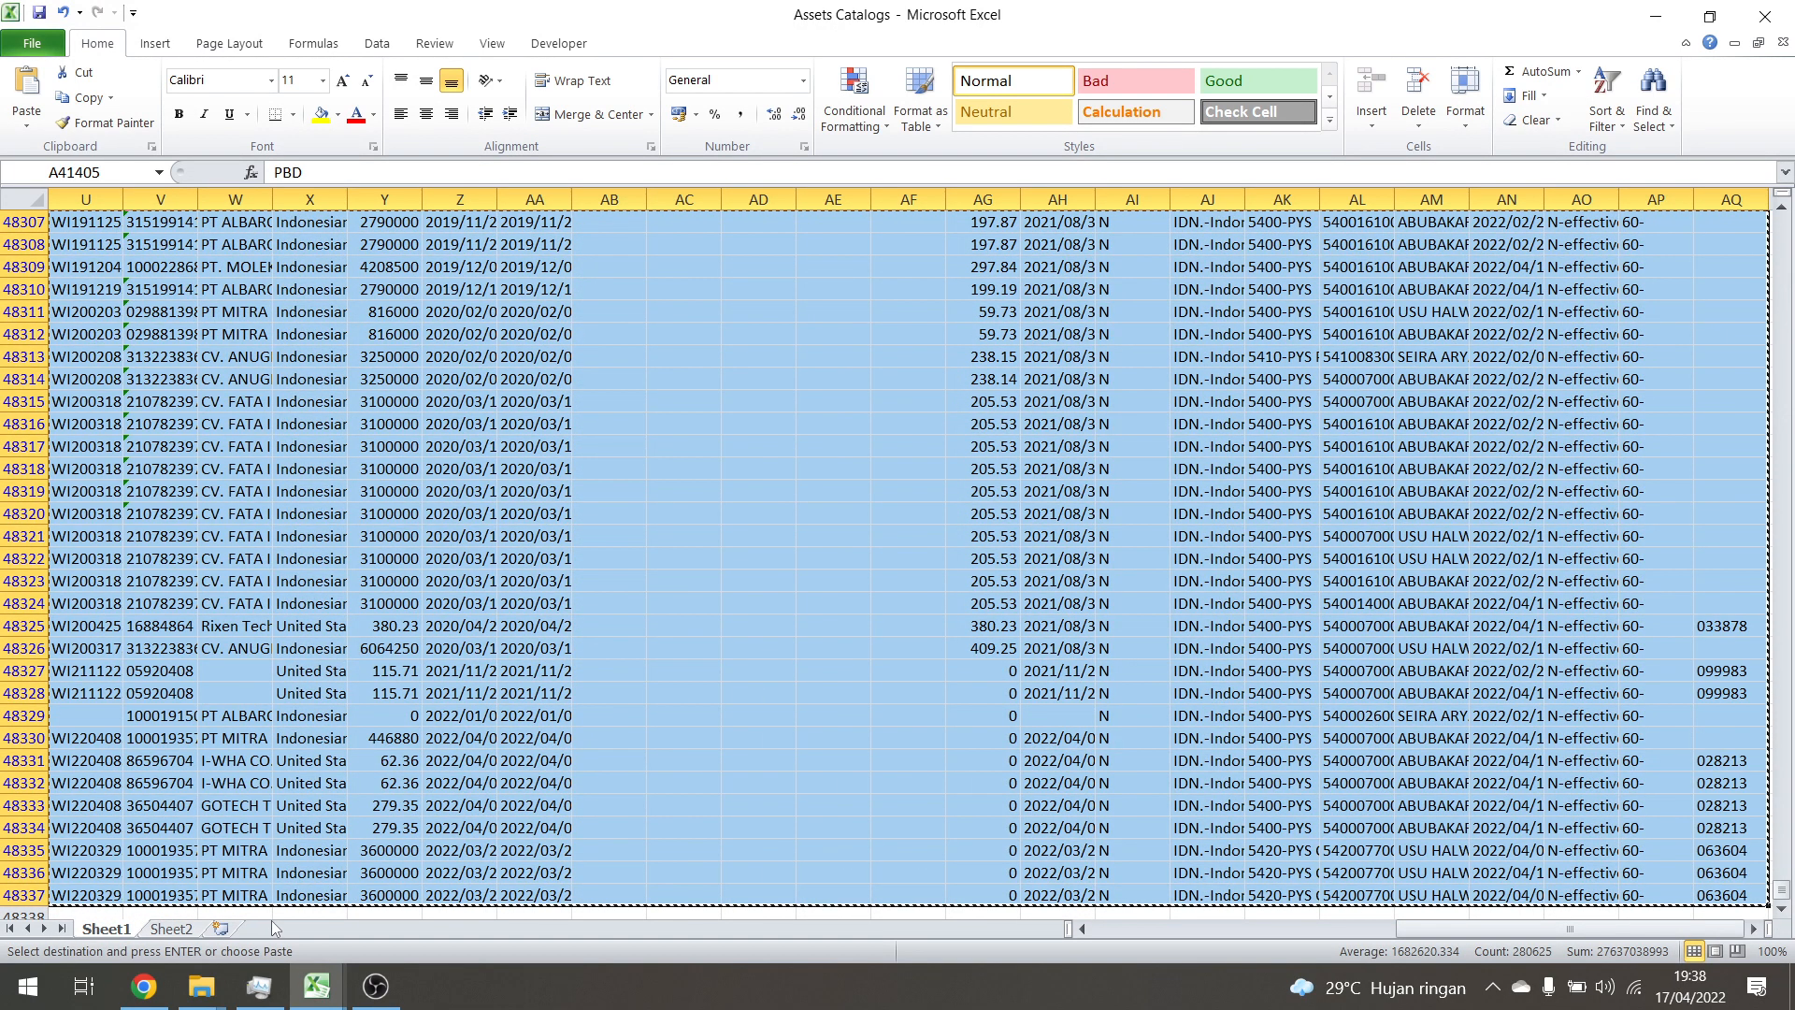
Paste the copied records as values from cell A3 of the Data Awal sheet in 01 Kurang Informasi
{"action": "left_click", "coordinate": [316, 986]}
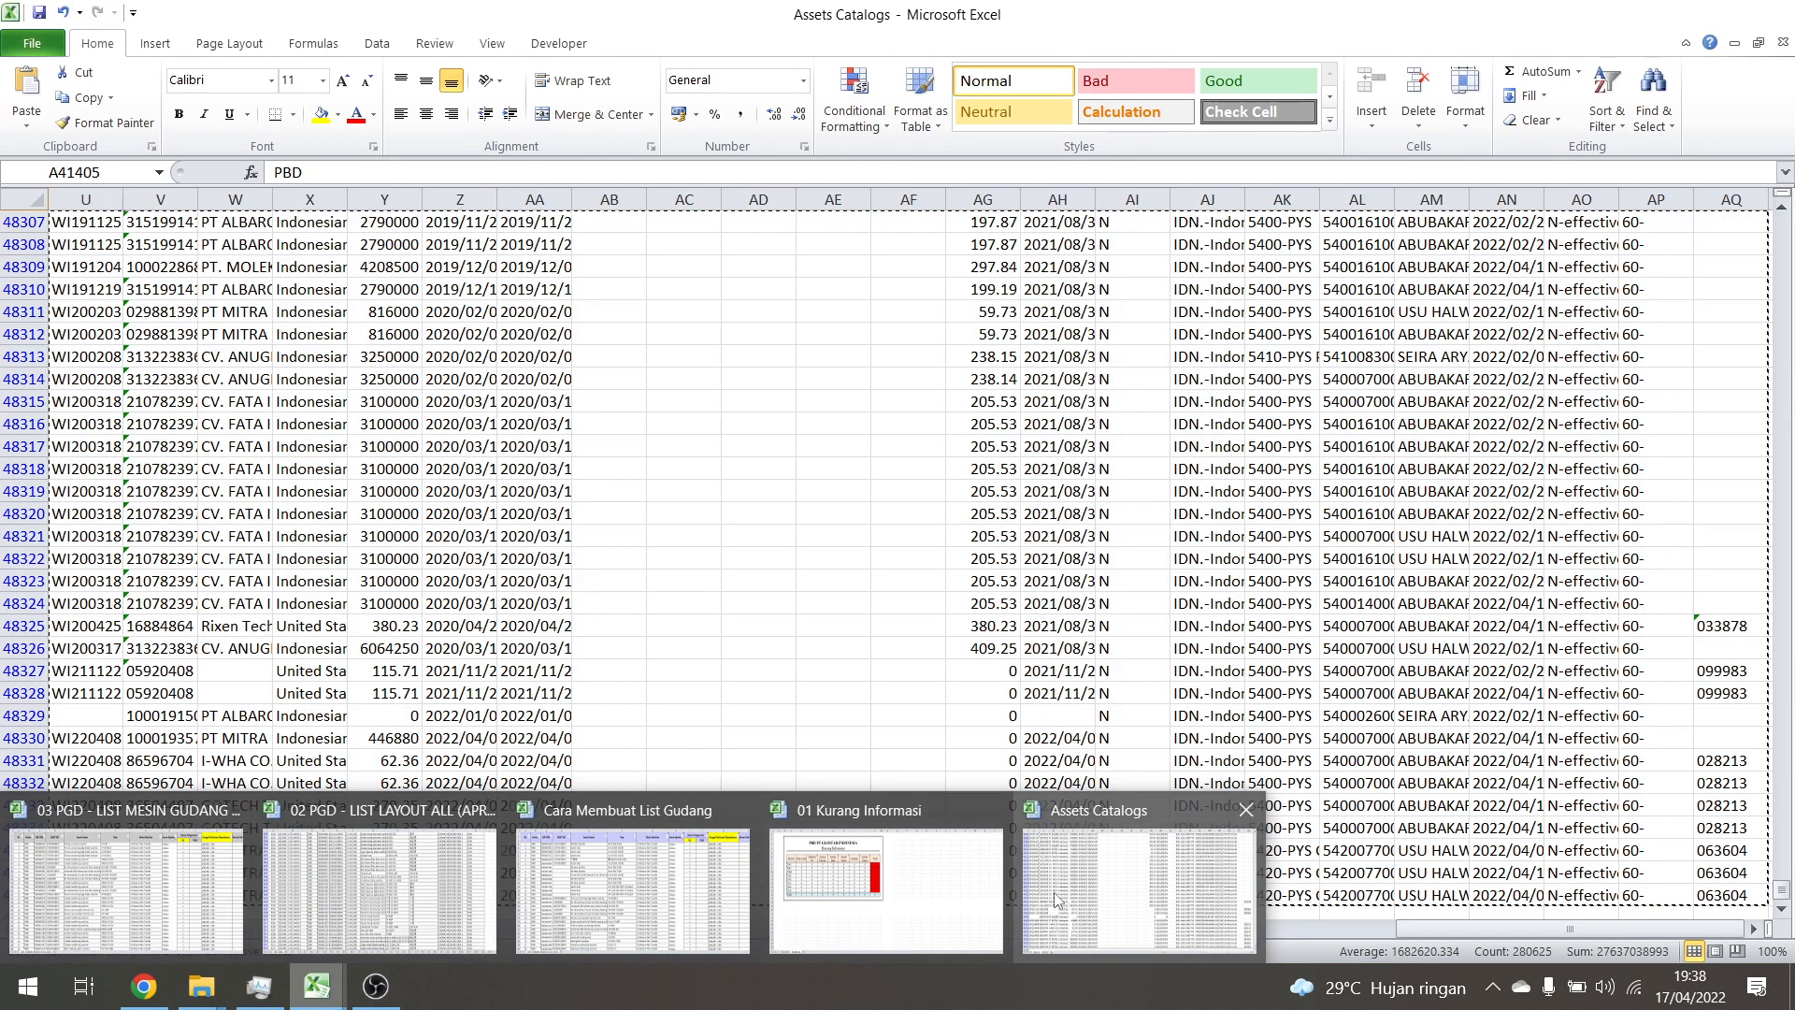
{"action": "left_click", "coordinate": [886, 893]}
{"action": "left_click", "coordinate": [116, 929]}
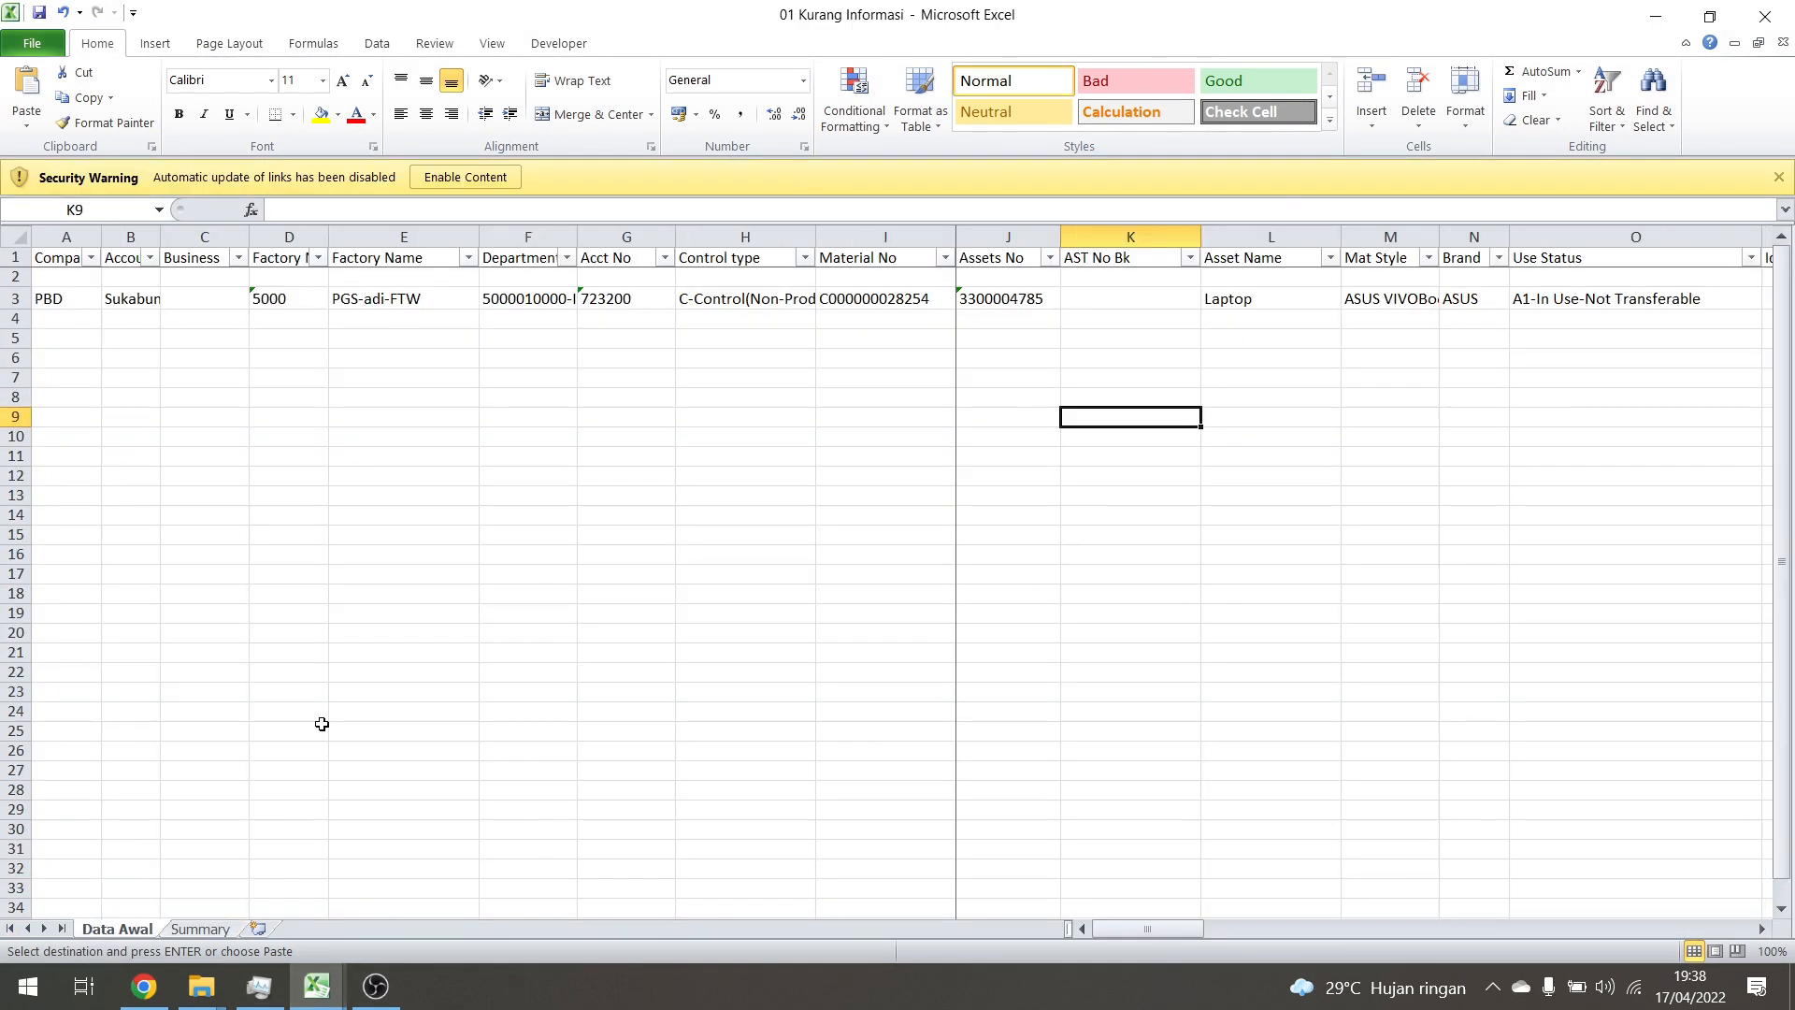
{"action": "left_click", "coordinate": [62, 297]}
{"action": "right_click", "coordinate": [63, 296]}
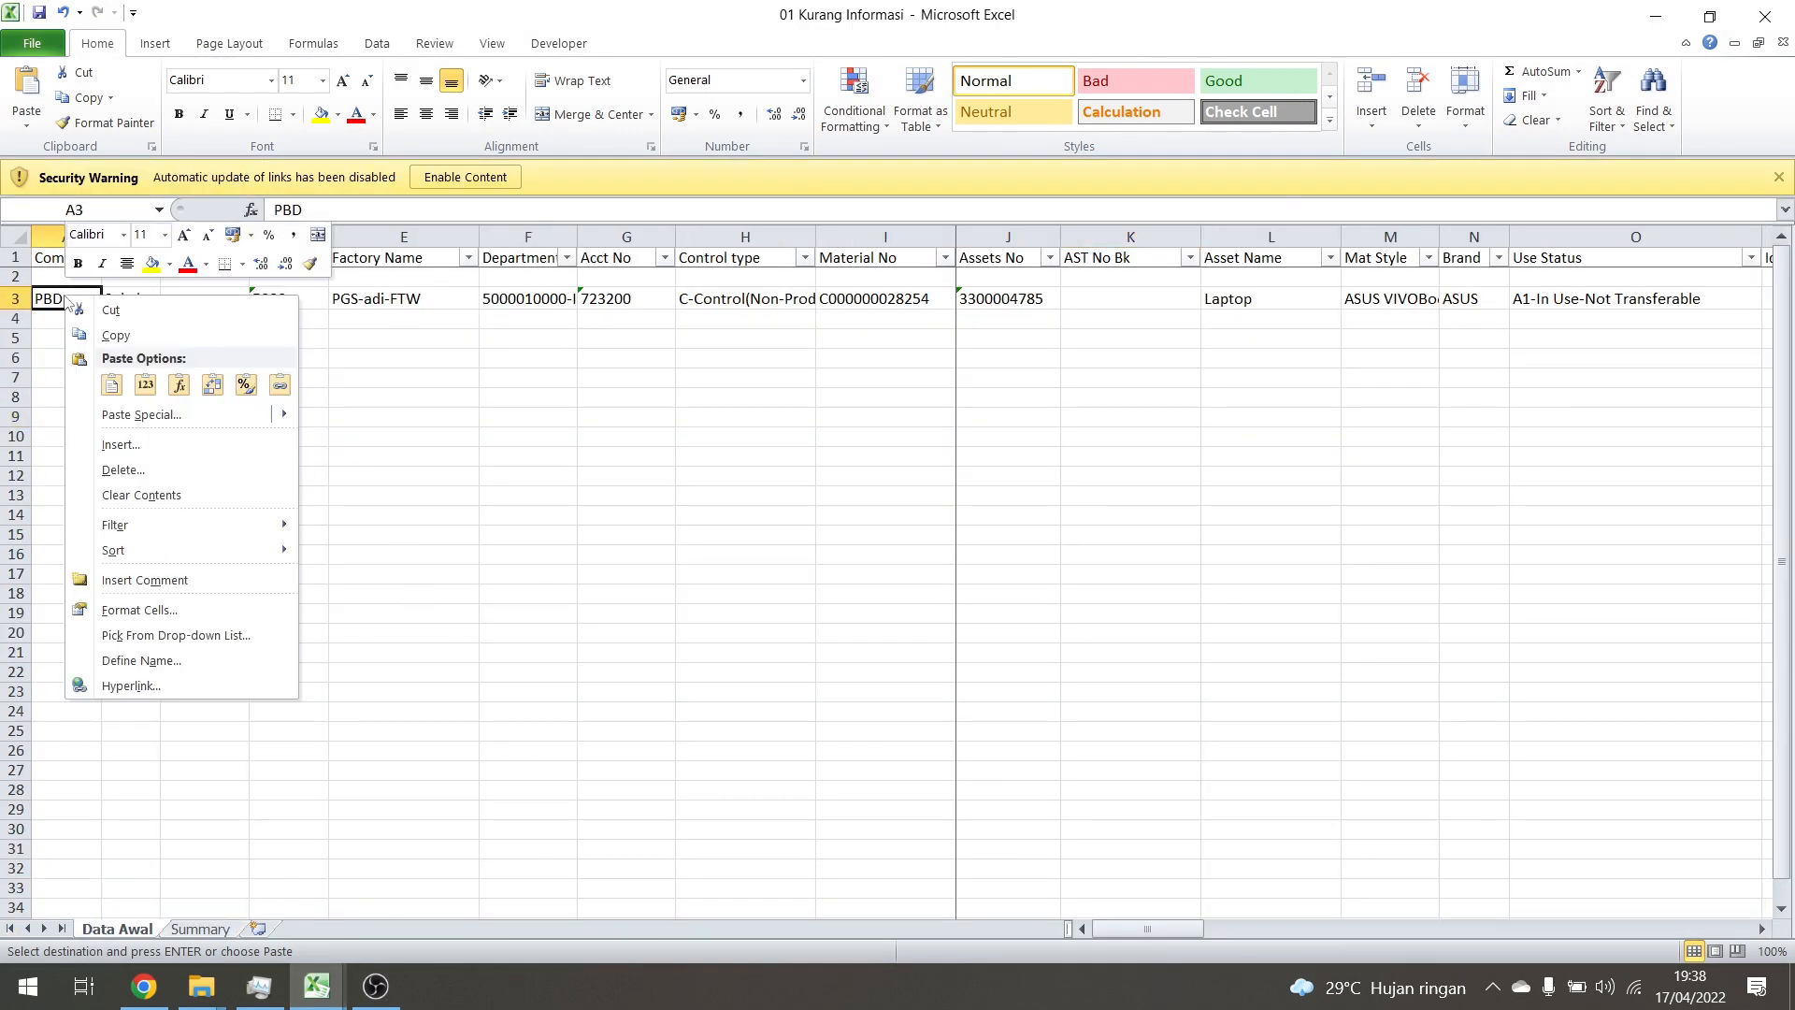
{"action": "left_click", "coordinate": [145, 384]}
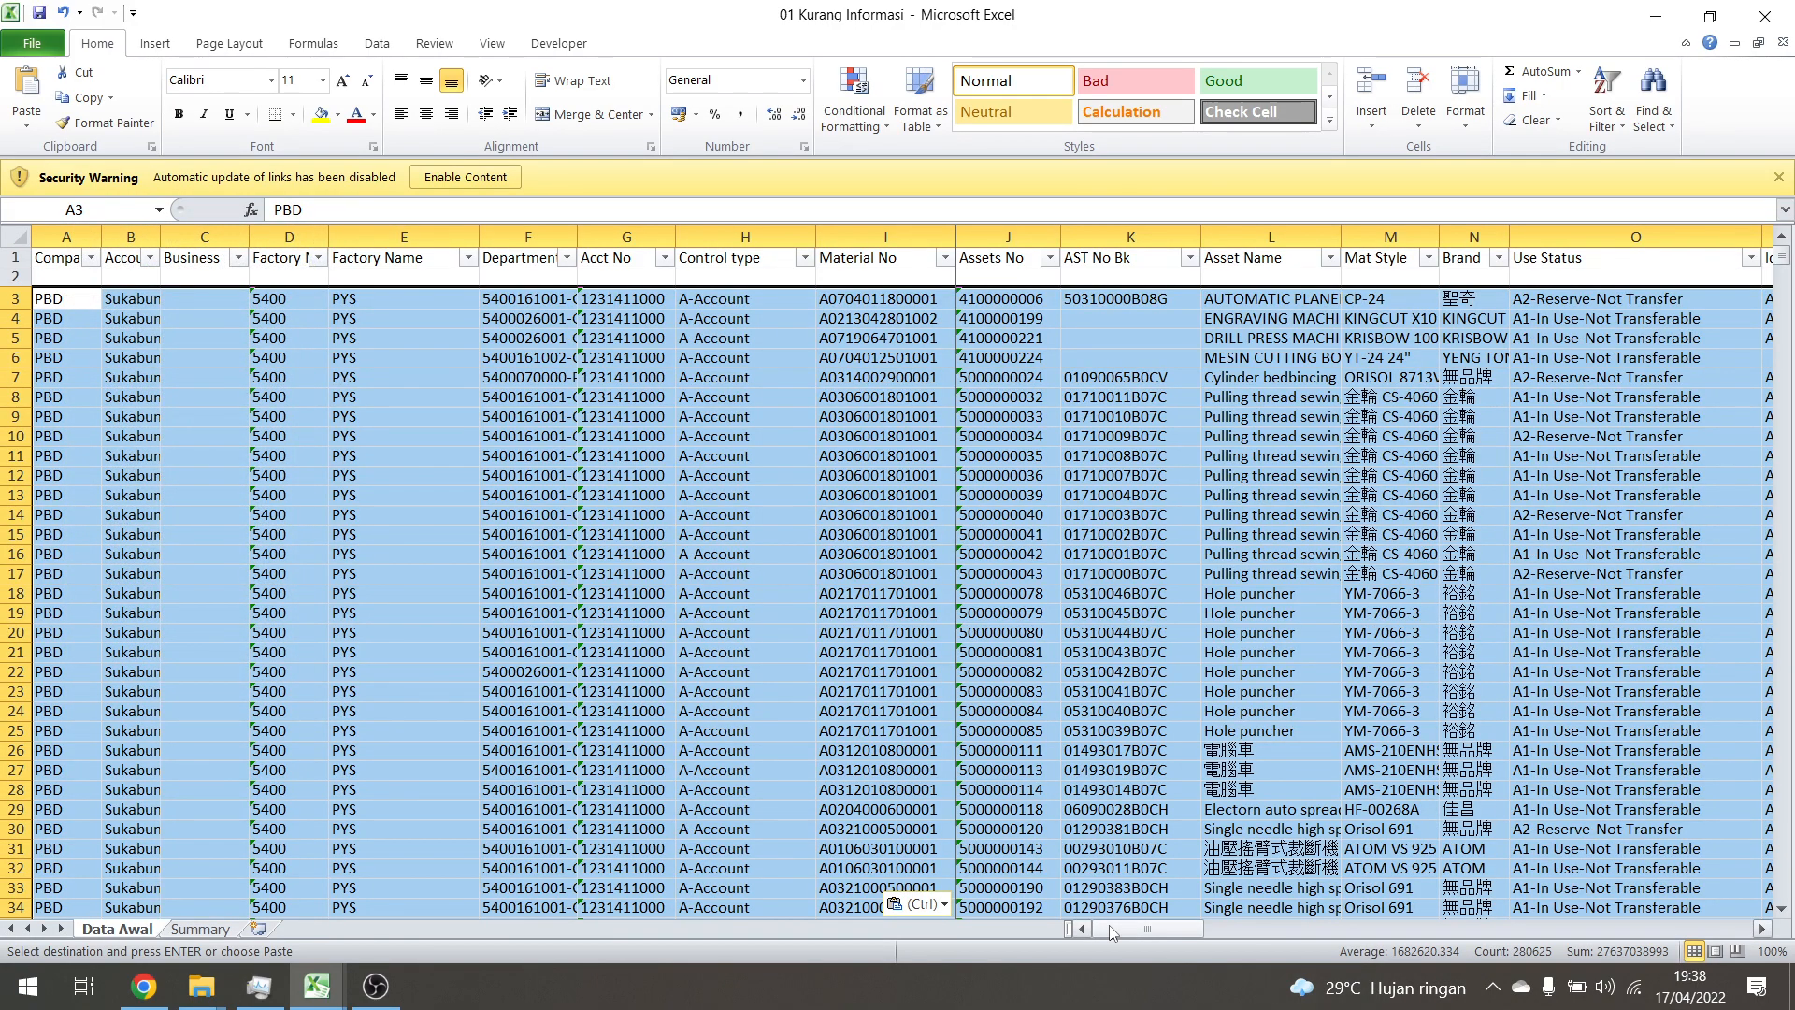
Inspect the Check Material No formula beyond the pasted data, and check the Summary sheet's table
{"action": "left_click_drag", "start_coordinate": [1113, 932], "coordinate": [1554, 932]}
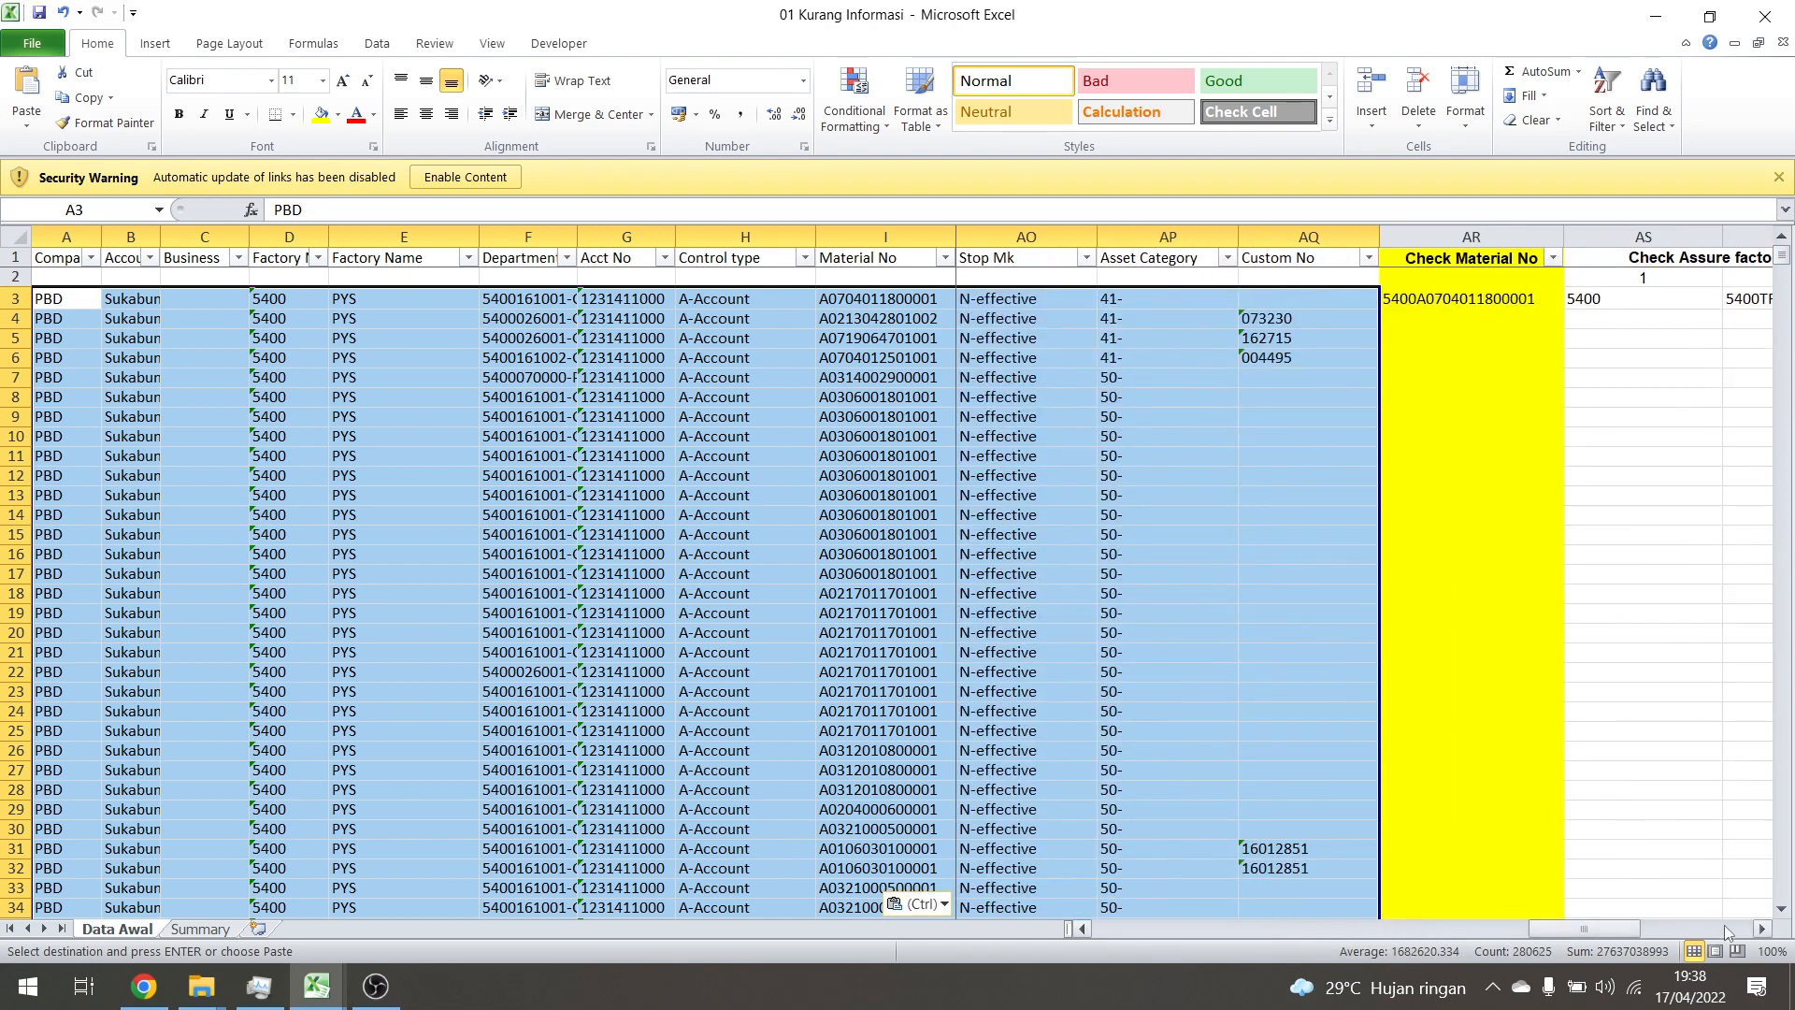
{"action": "left_click", "coordinate": [1763, 929]}
{"action": "left_click", "coordinate": [1764, 930]}
{"action": "left_click", "coordinate": [1764, 929]}
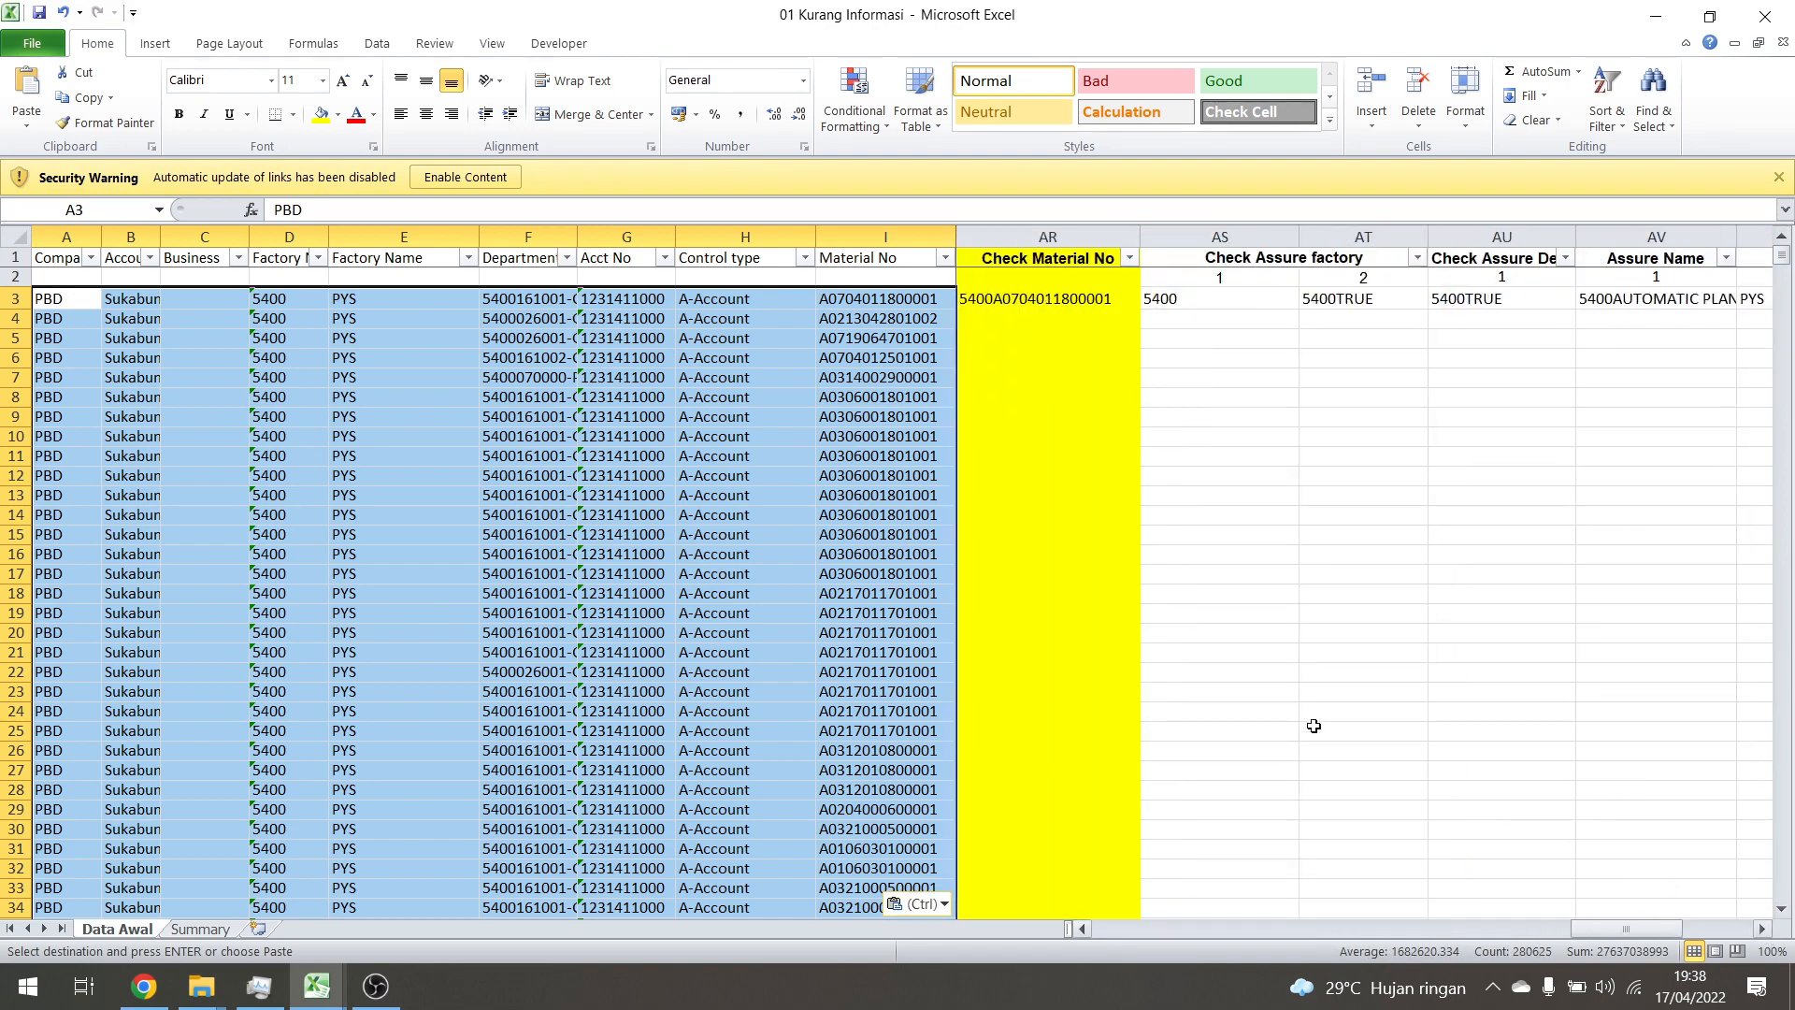
{"action": "left_click", "coordinate": [1087, 448]}
{"action": "left_click", "coordinate": [1049, 304]}
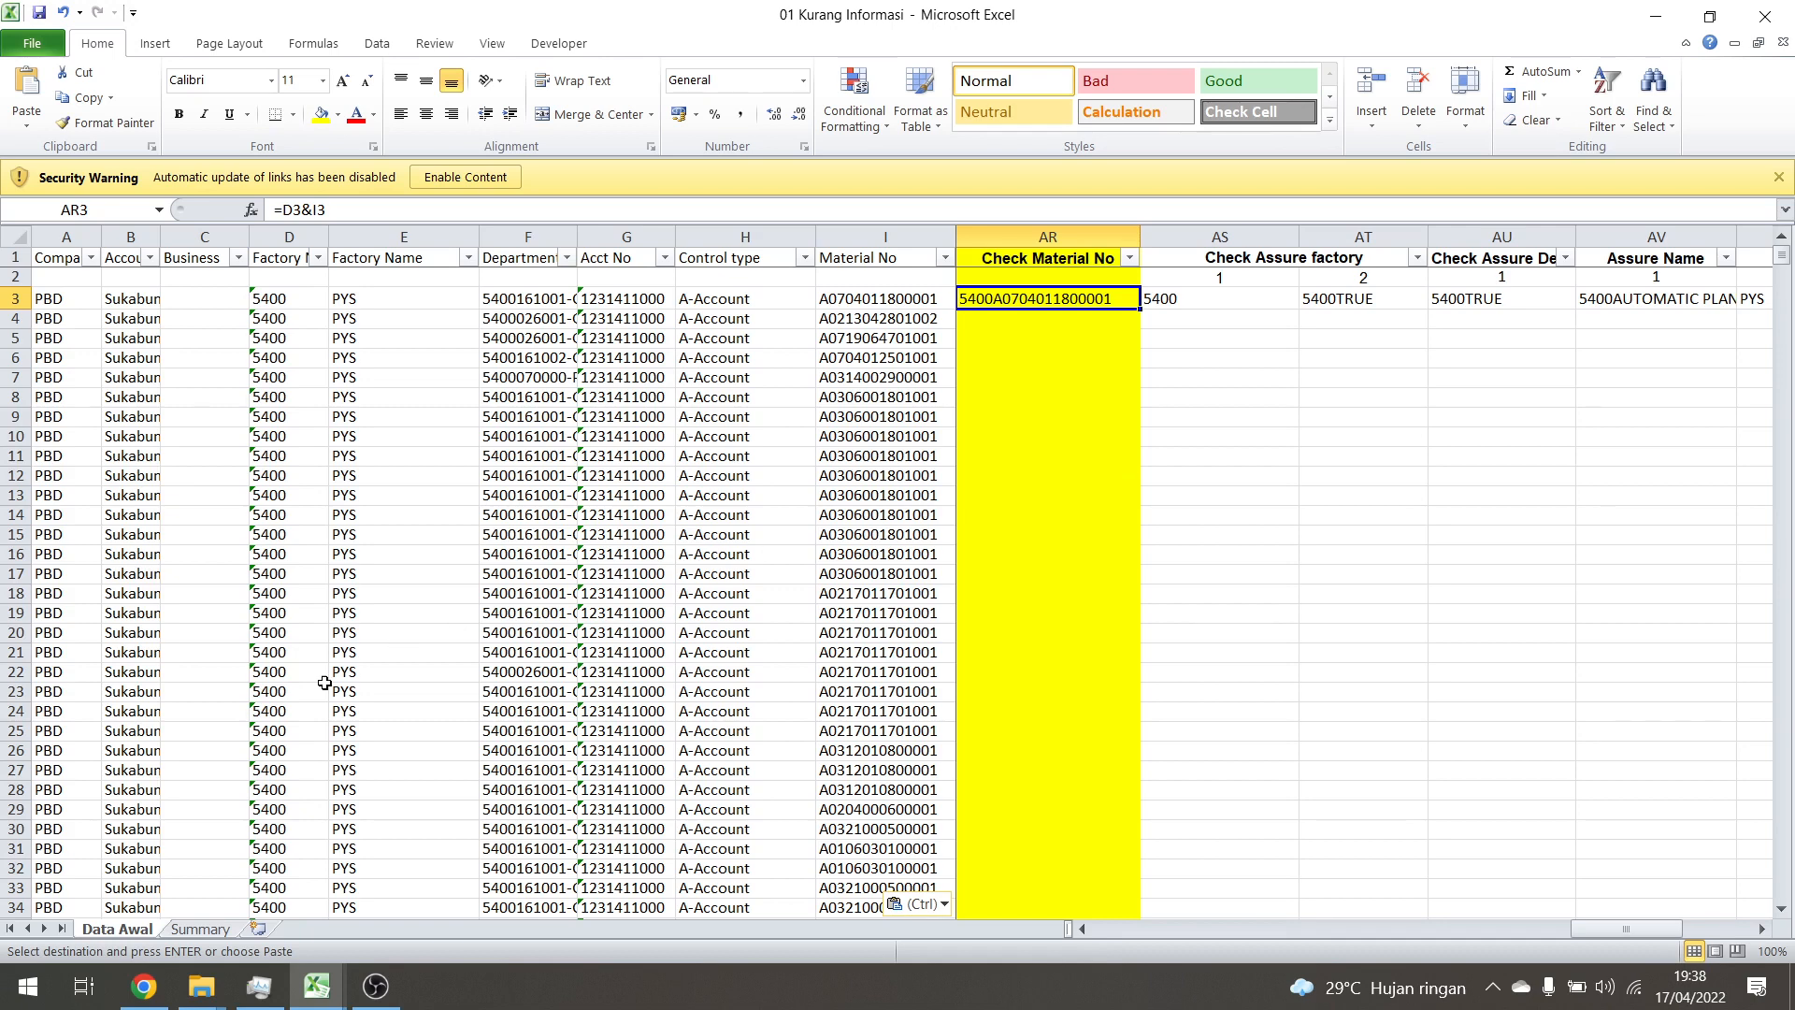
{"action": "left_click", "coordinate": [228, 931]}
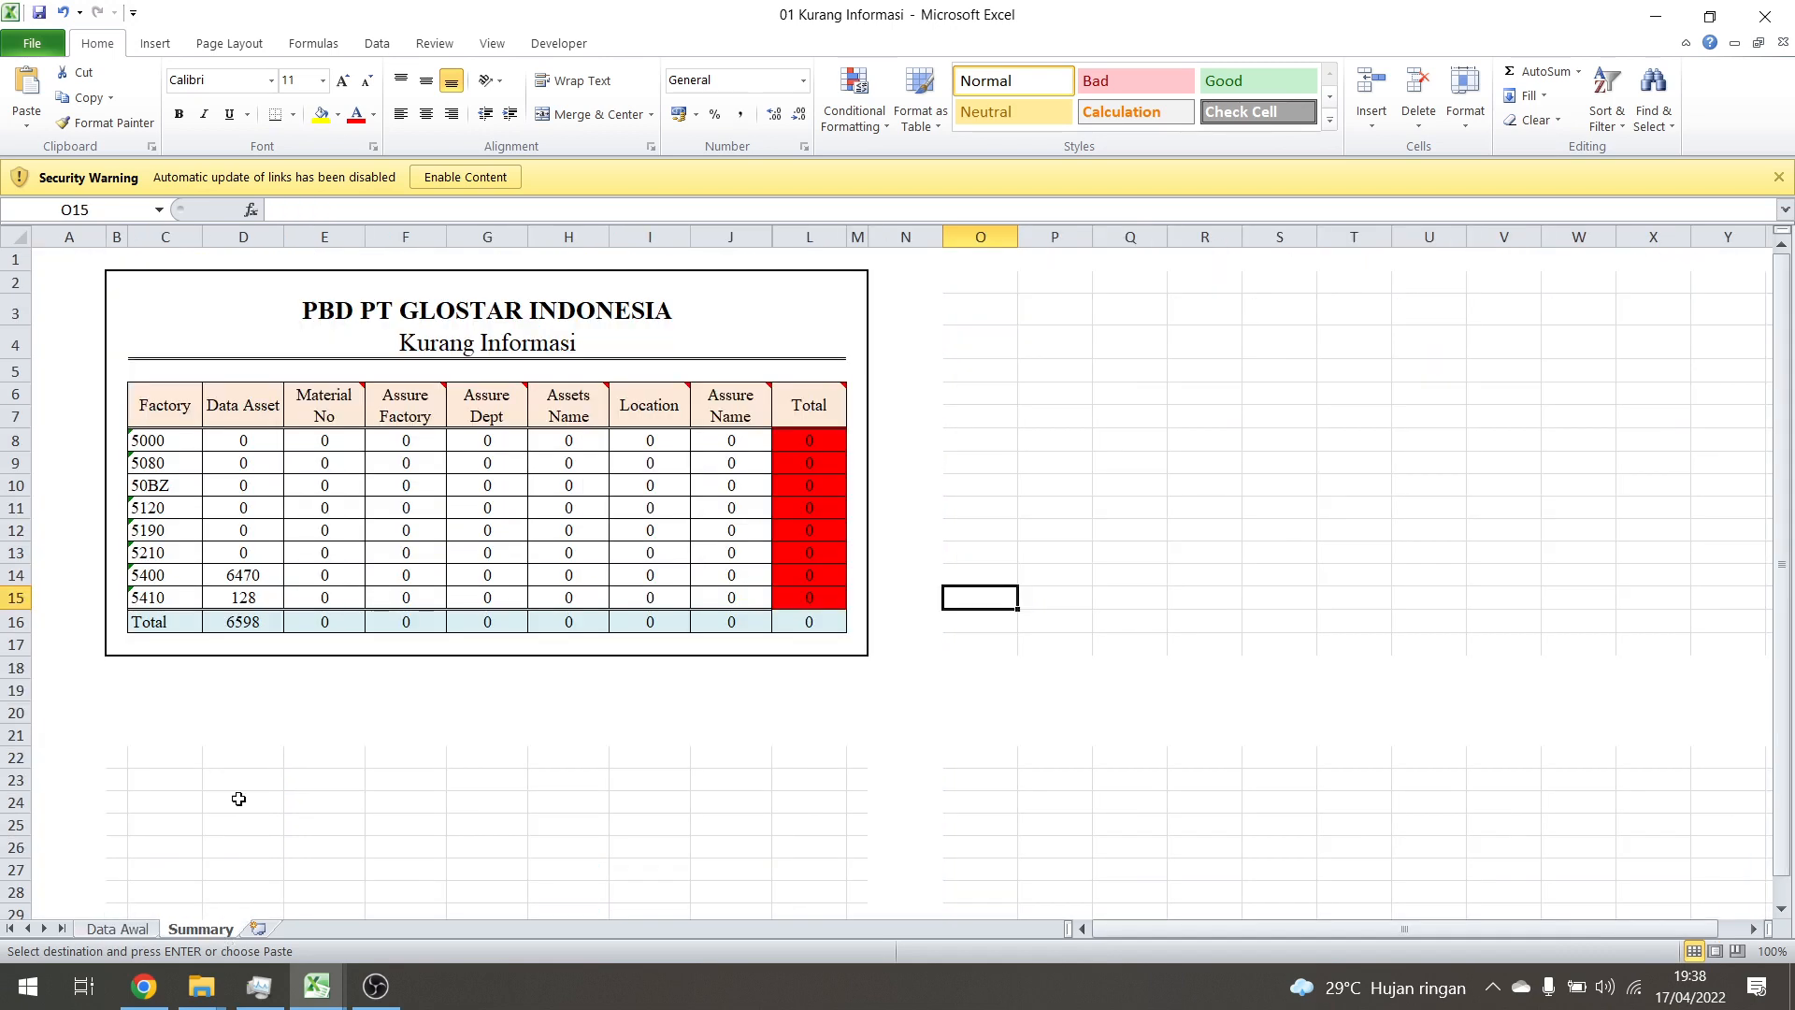
Review the Summary's Material No formulas for factories 5000 and 5400, and fill Data Awal's Check Material No formula down from AR3
{"action": "left_click", "coordinate": [353, 438]}
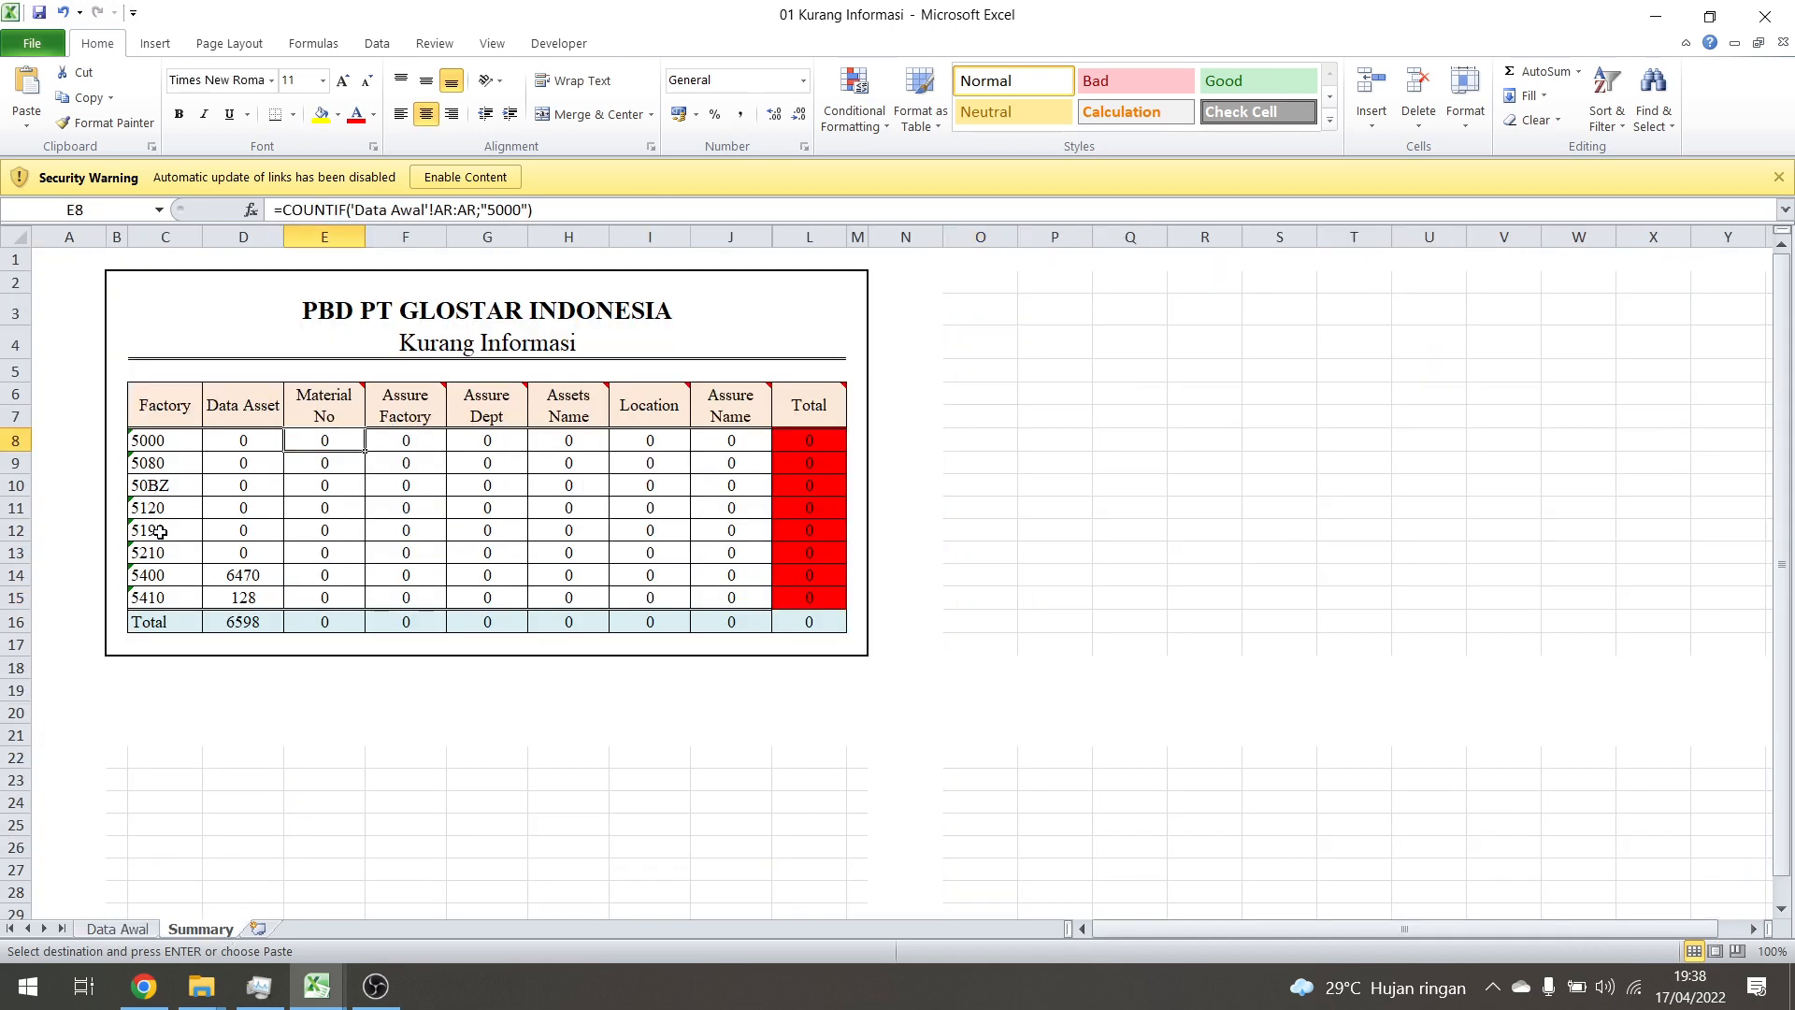
{"action": "left_click", "coordinate": [338, 583]}
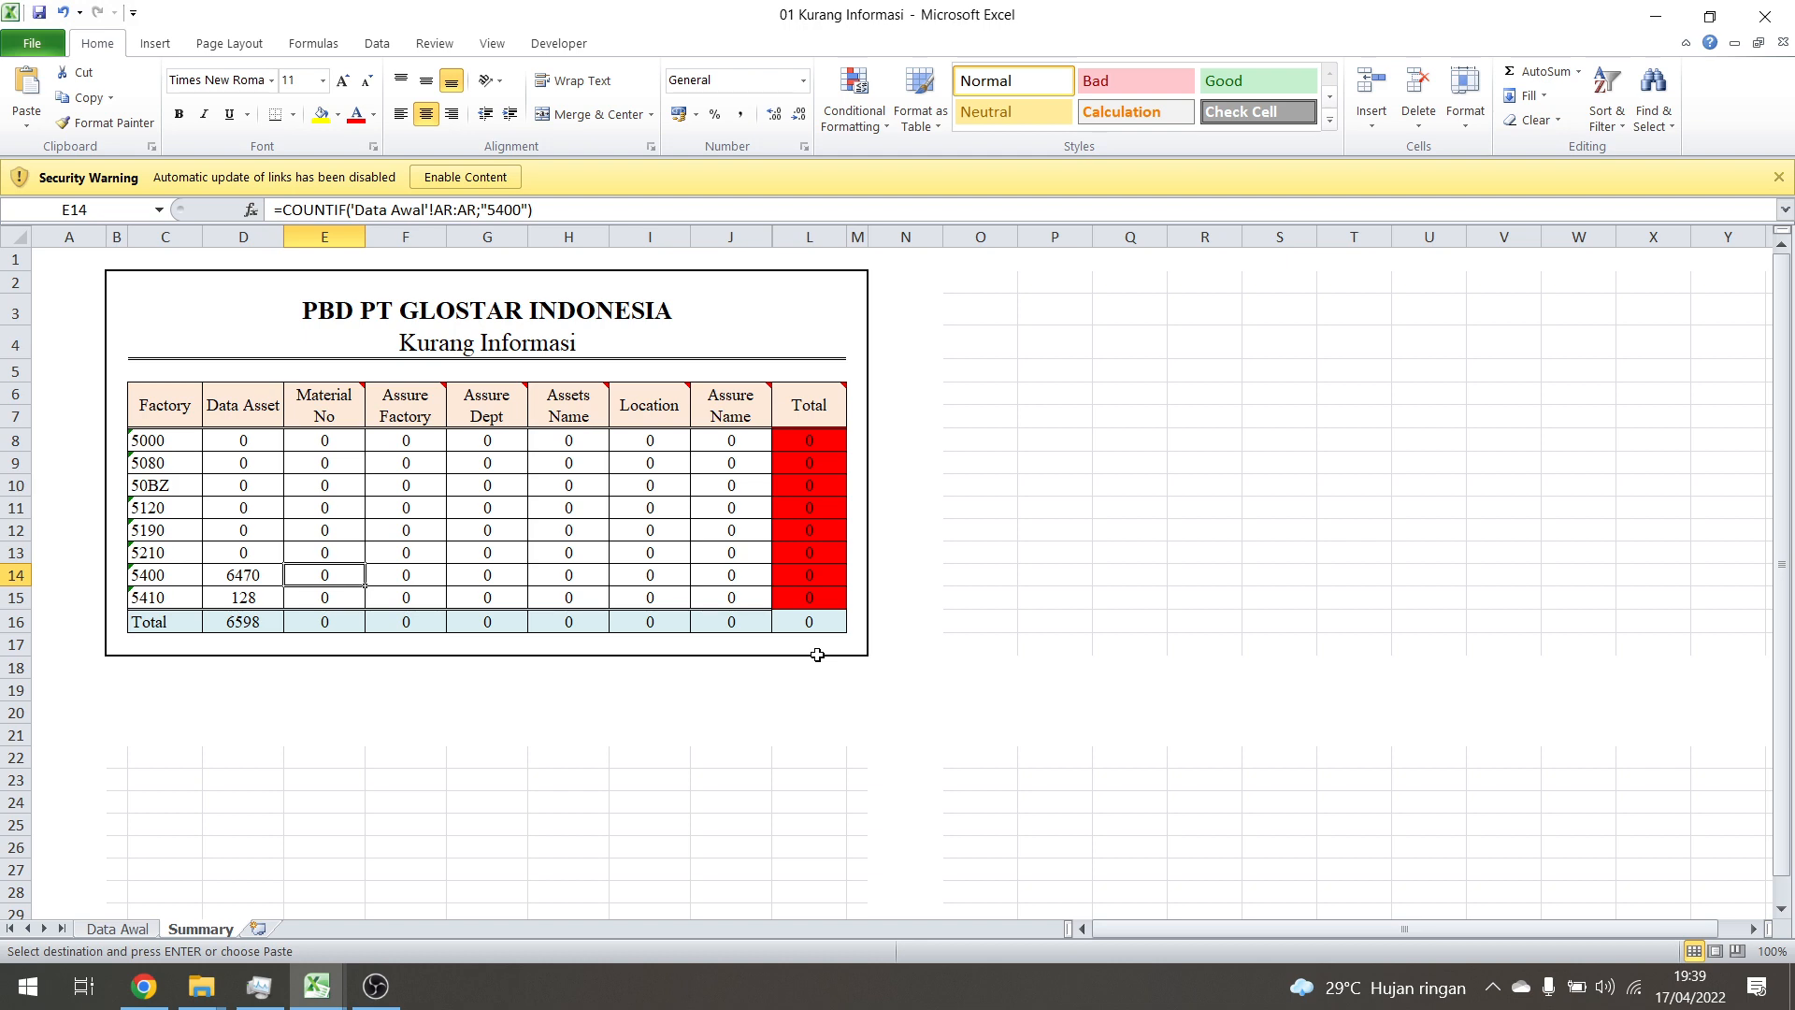
{"action": "left_click", "coordinate": [137, 933]}
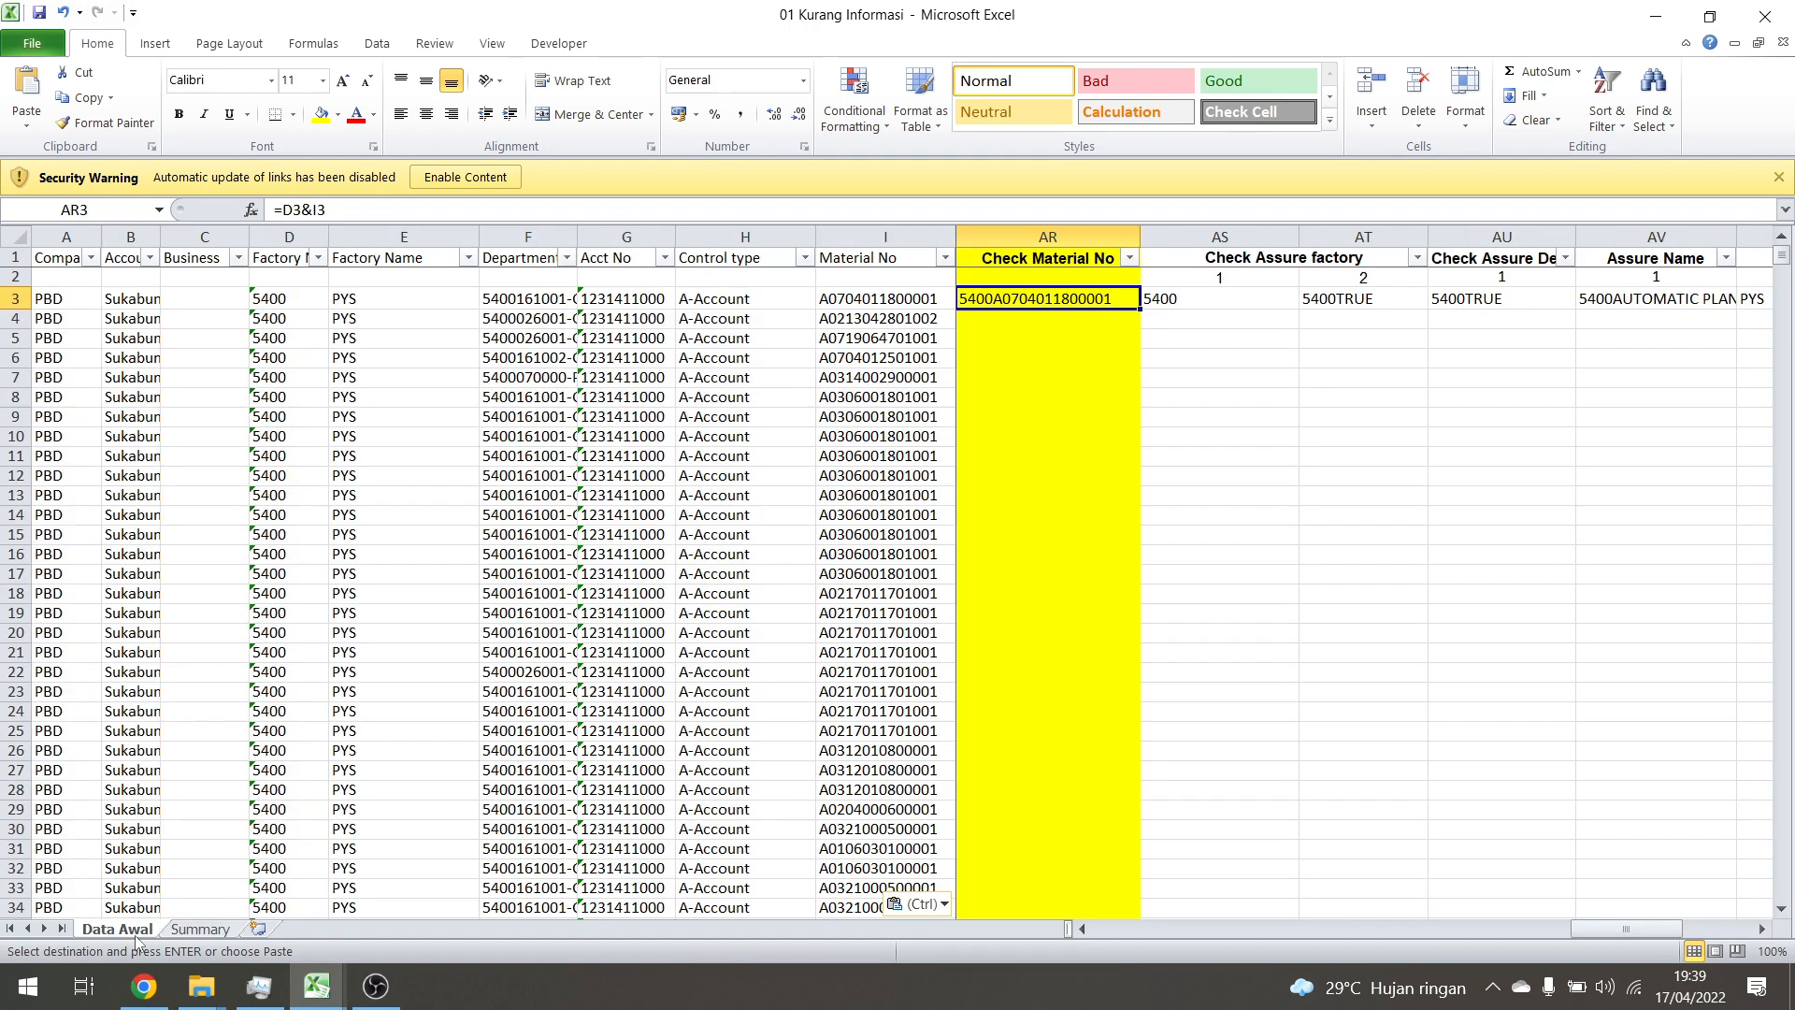
{"action": "double_click", "coordinate": [1140, 312]}
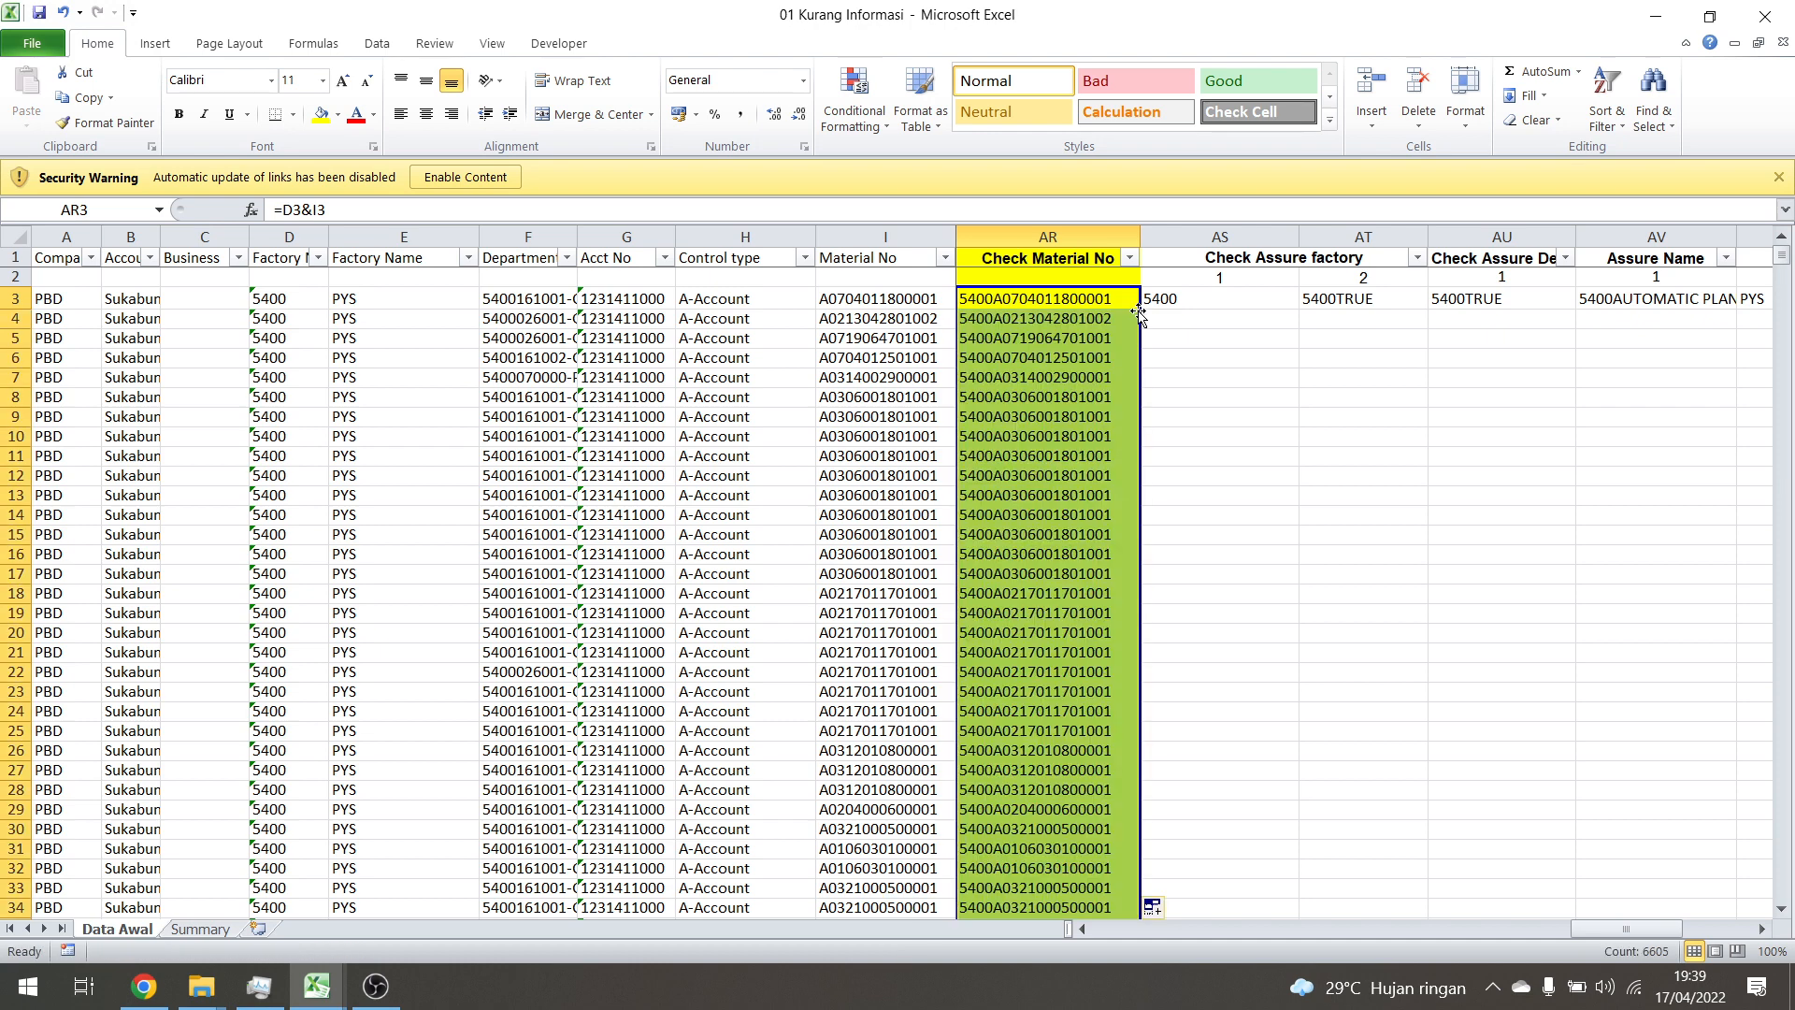
{"action": "left_click", "coordinate": [1164, 402]}
Look through the filter values of the Check Material No column and check the Material No counts on the Summary sheet
{"action": "left_click", "coordinate": [1130, 260]}
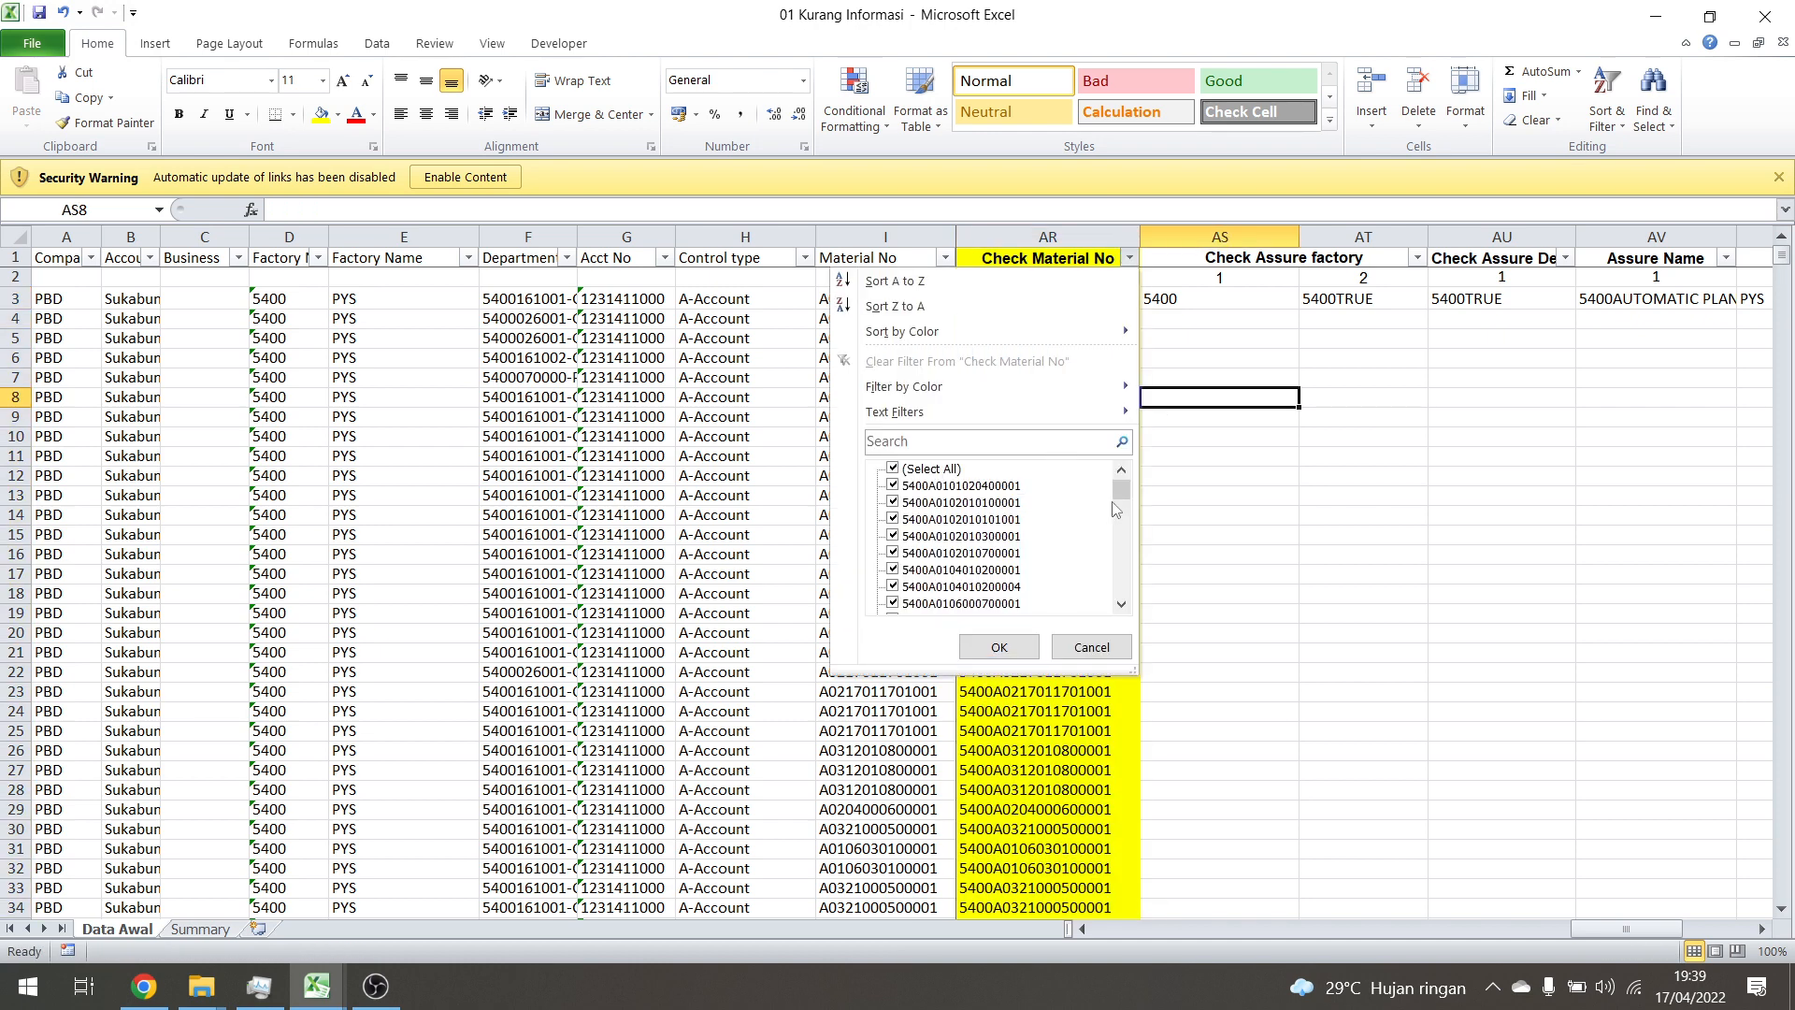
{"action": "left_click_drag", "start_coordinate": [1121, 510], "coordinate": [1121, 611]}
{"action": "left_click", "coordinate": [1275, 629]}
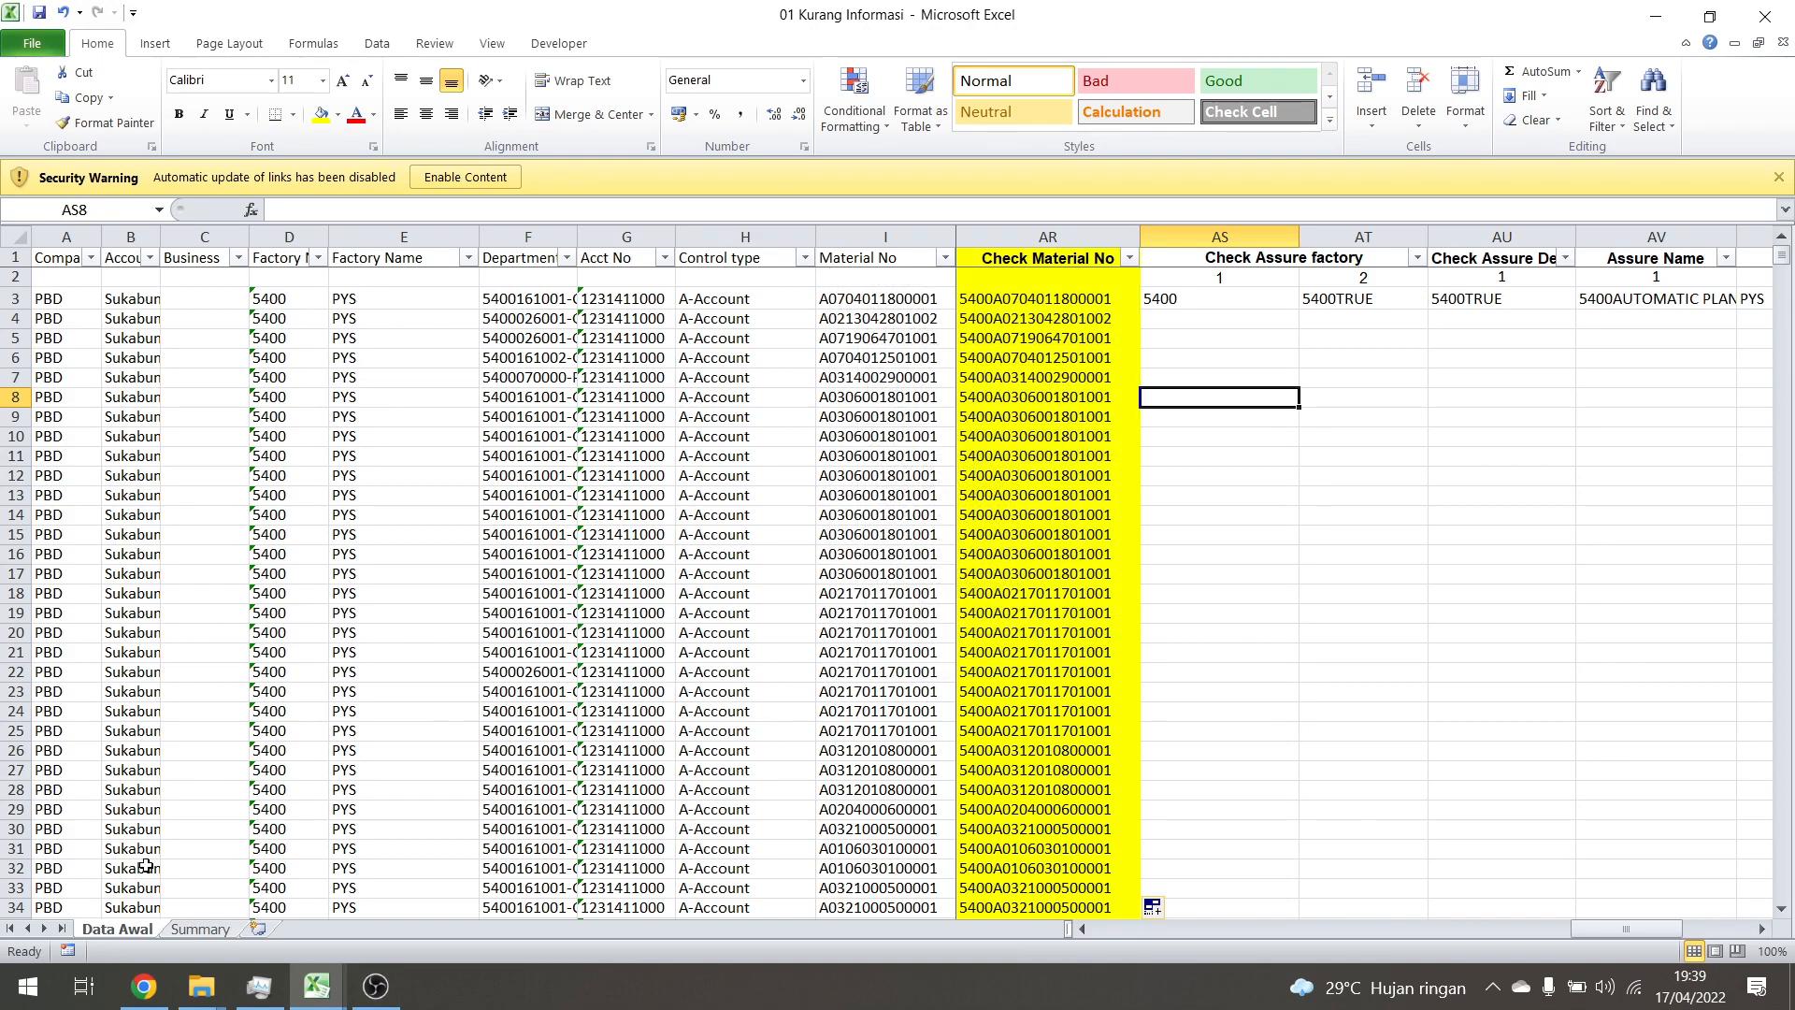
{"action": "left_click", "coordinate": [185, 930]}
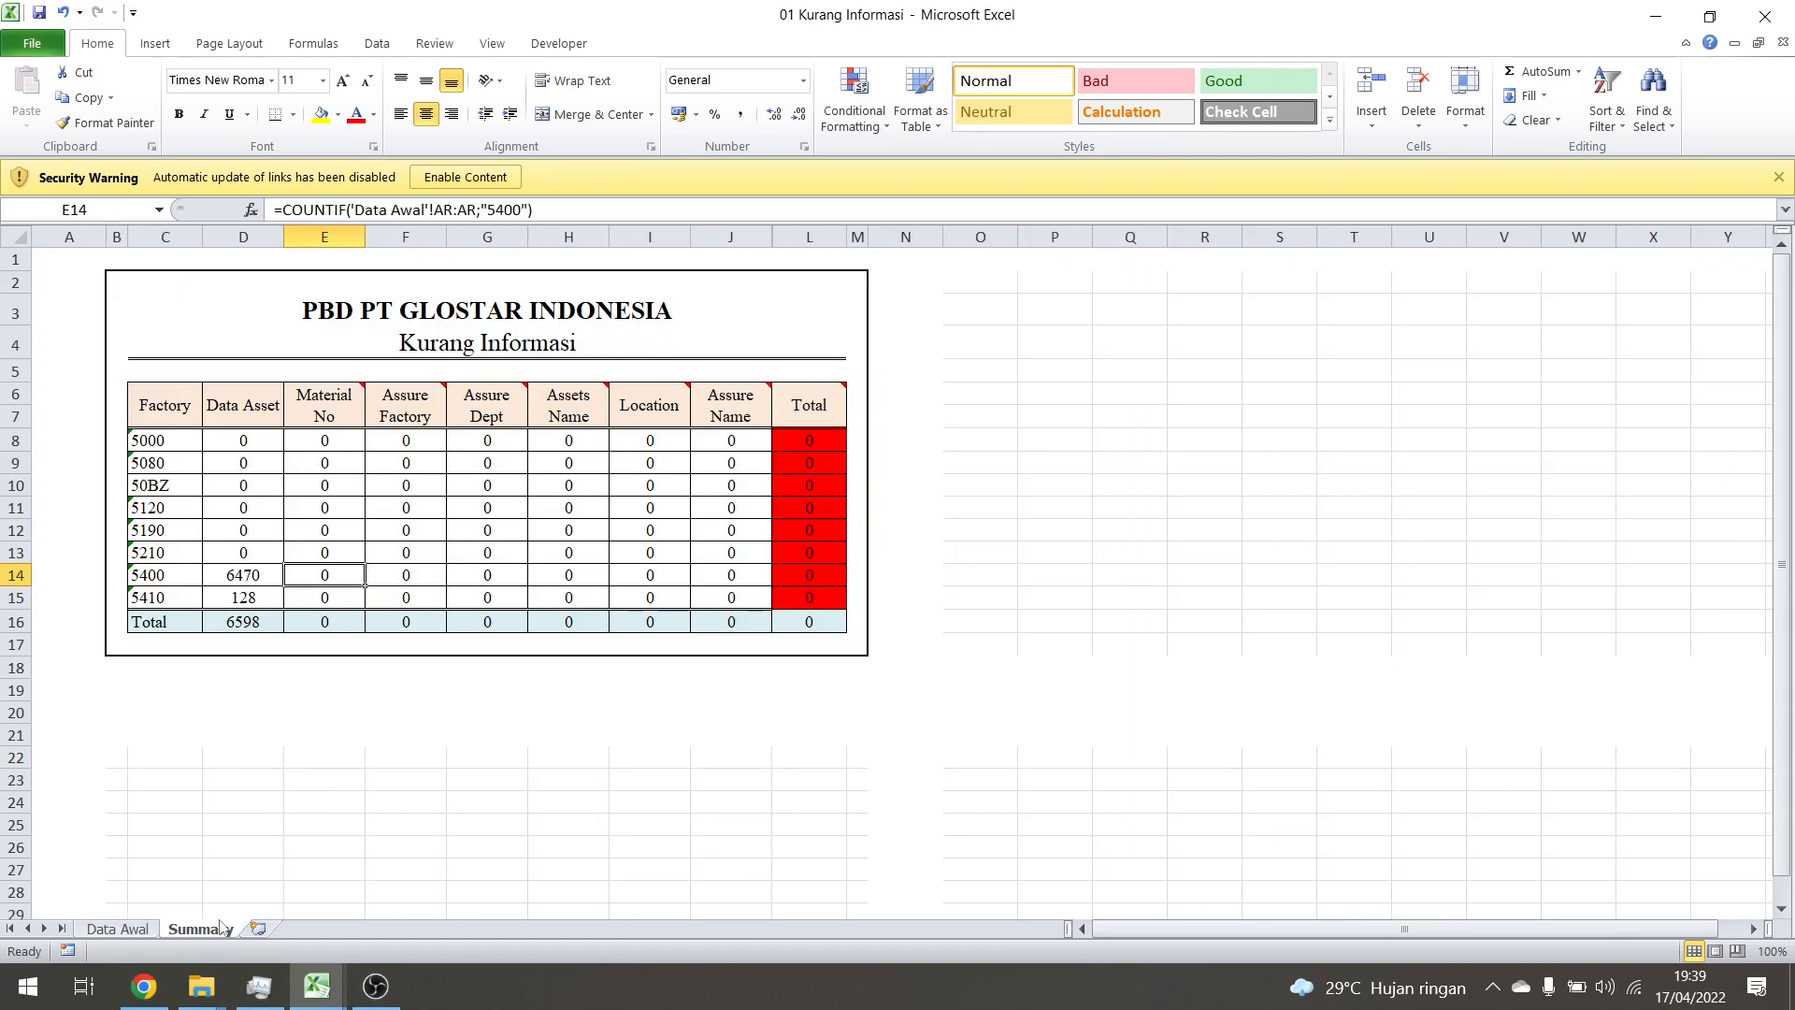
{"action": "left_click", "coordinate": [117, 929]}
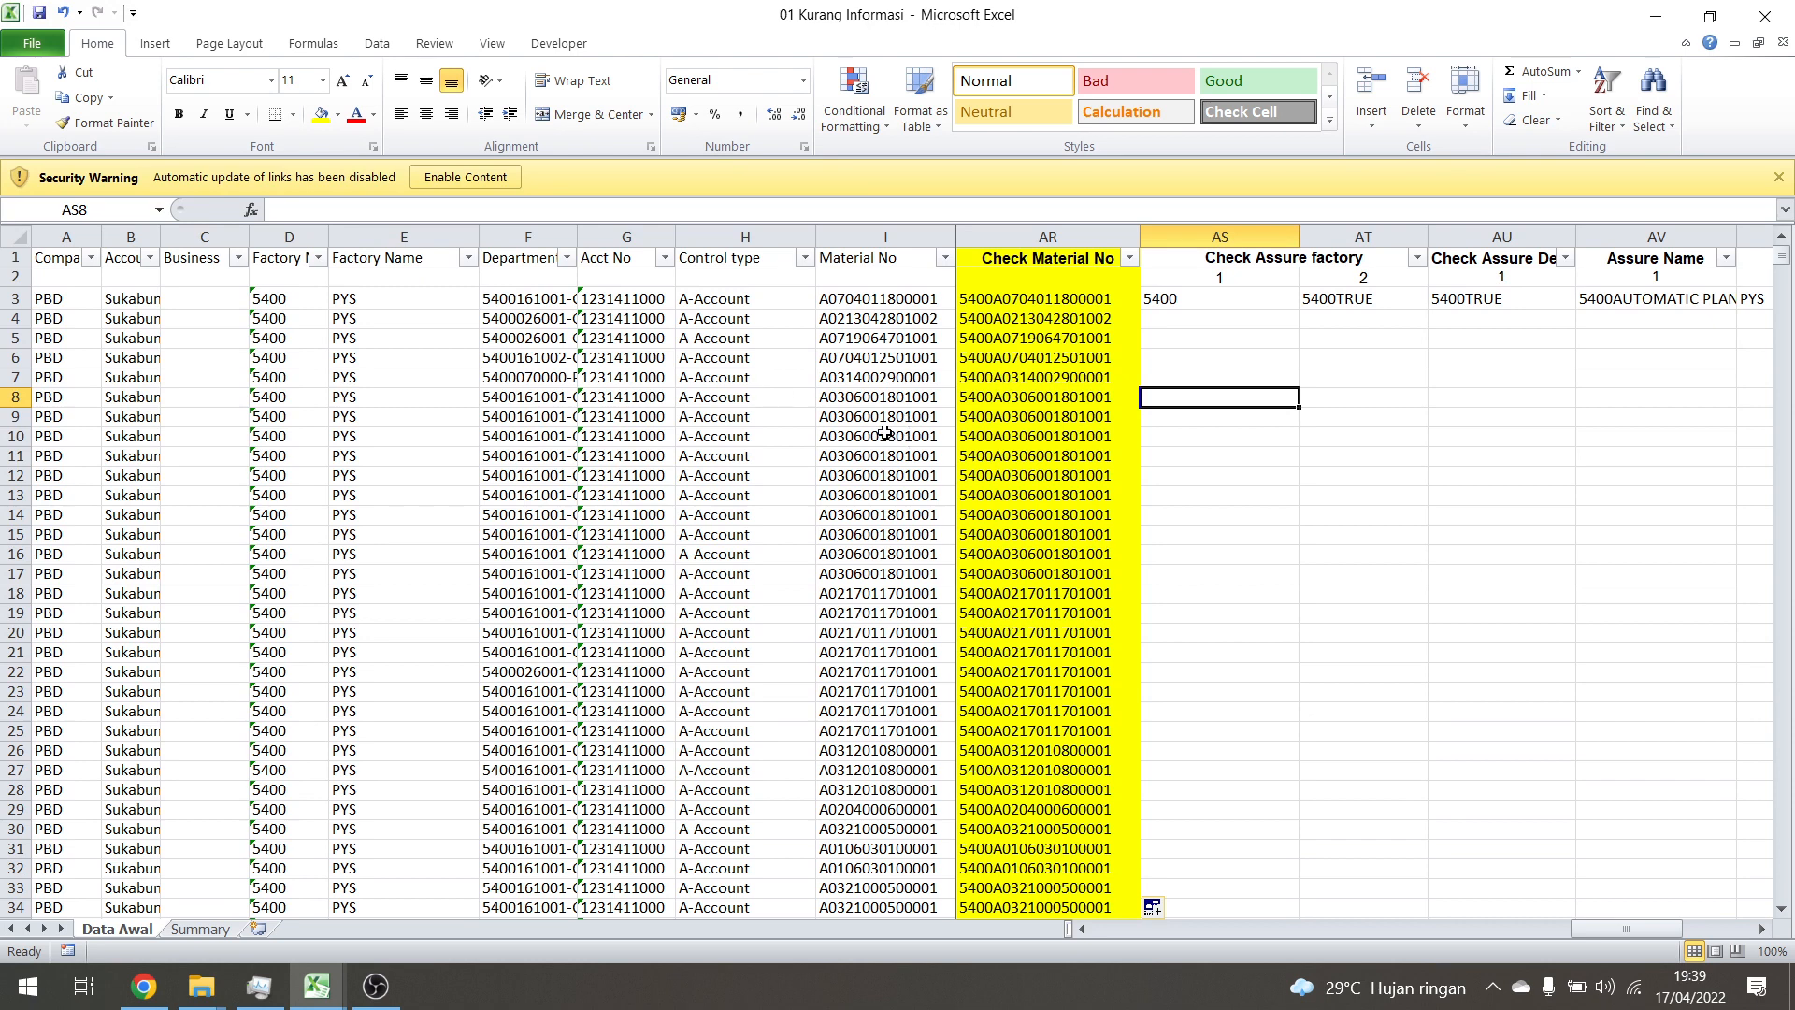
Clear the Material No values in rows 10 to 27 of Data Awal and check the effect on the Summary sheet
{"action": "left_click_drag", "start_coordinate": [884, 436], "coordinate": [894, 782]}
{"action": "key", "text": "Delete"}
{"action": "left_click", "coordinate": [1219, 712]}
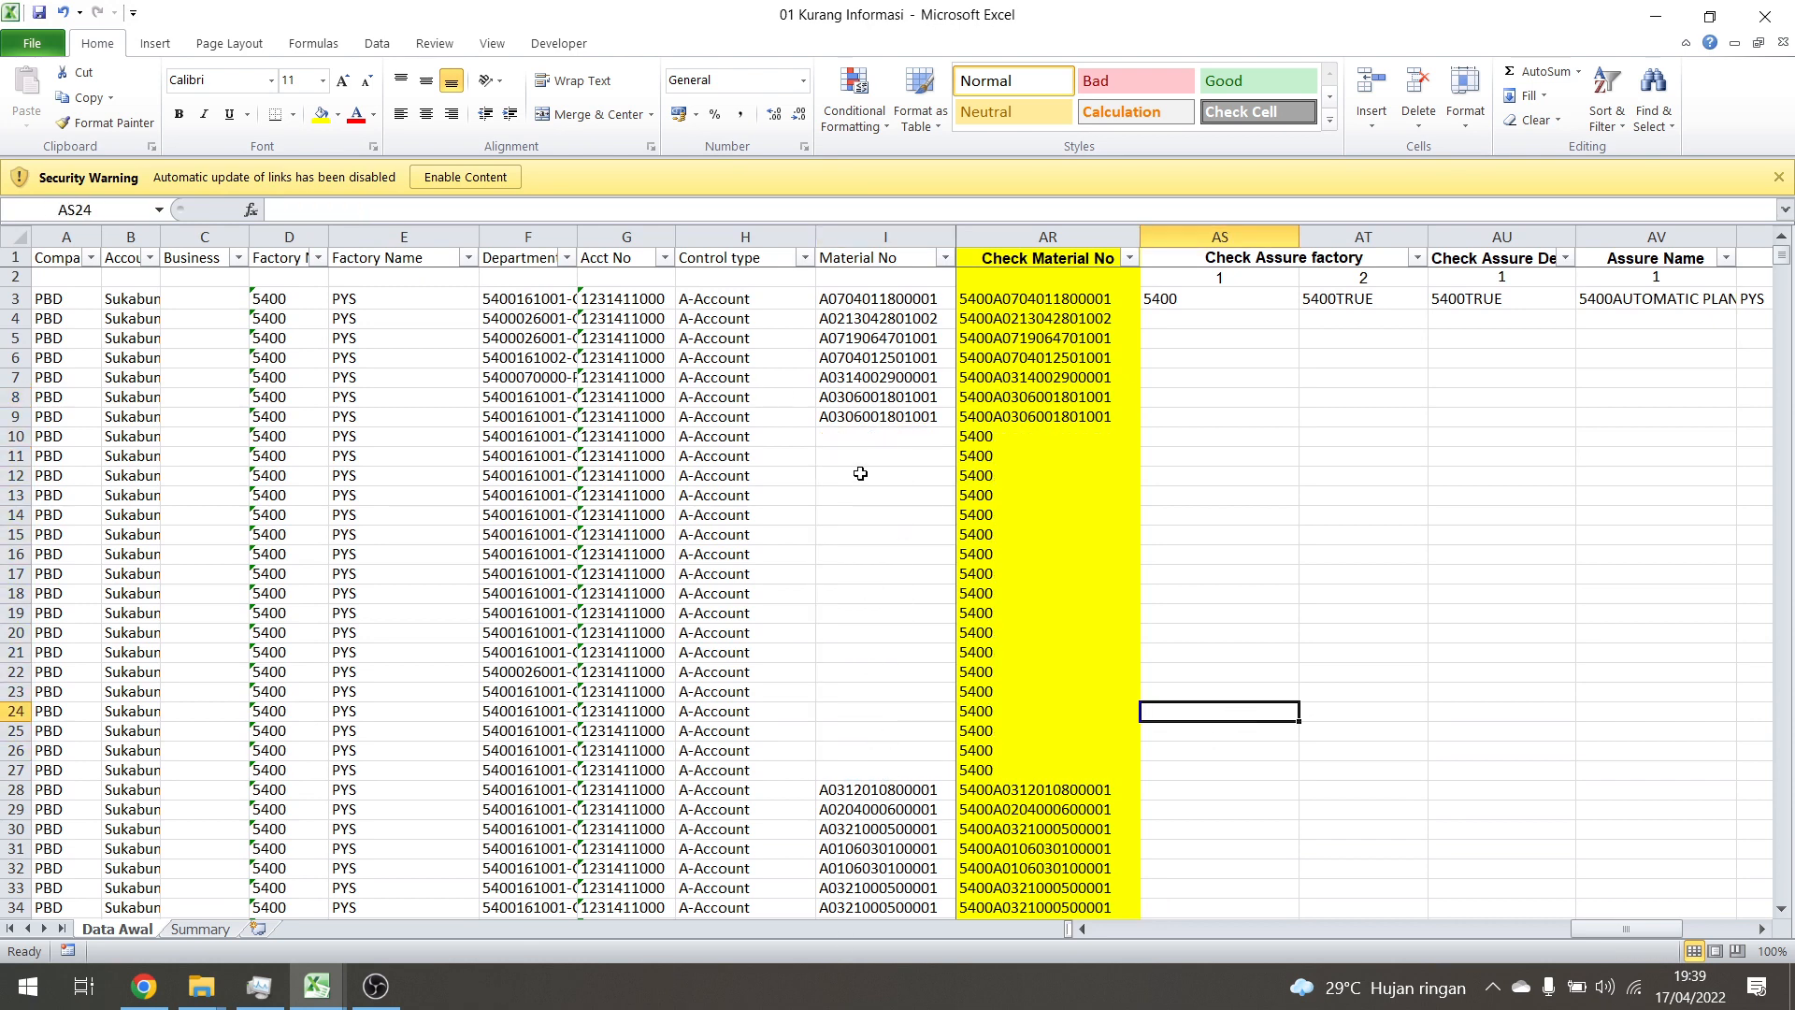
{"action": "left_click_drag", "start_coordinate": [1005, 435], "coordinate": [1008, 711]}
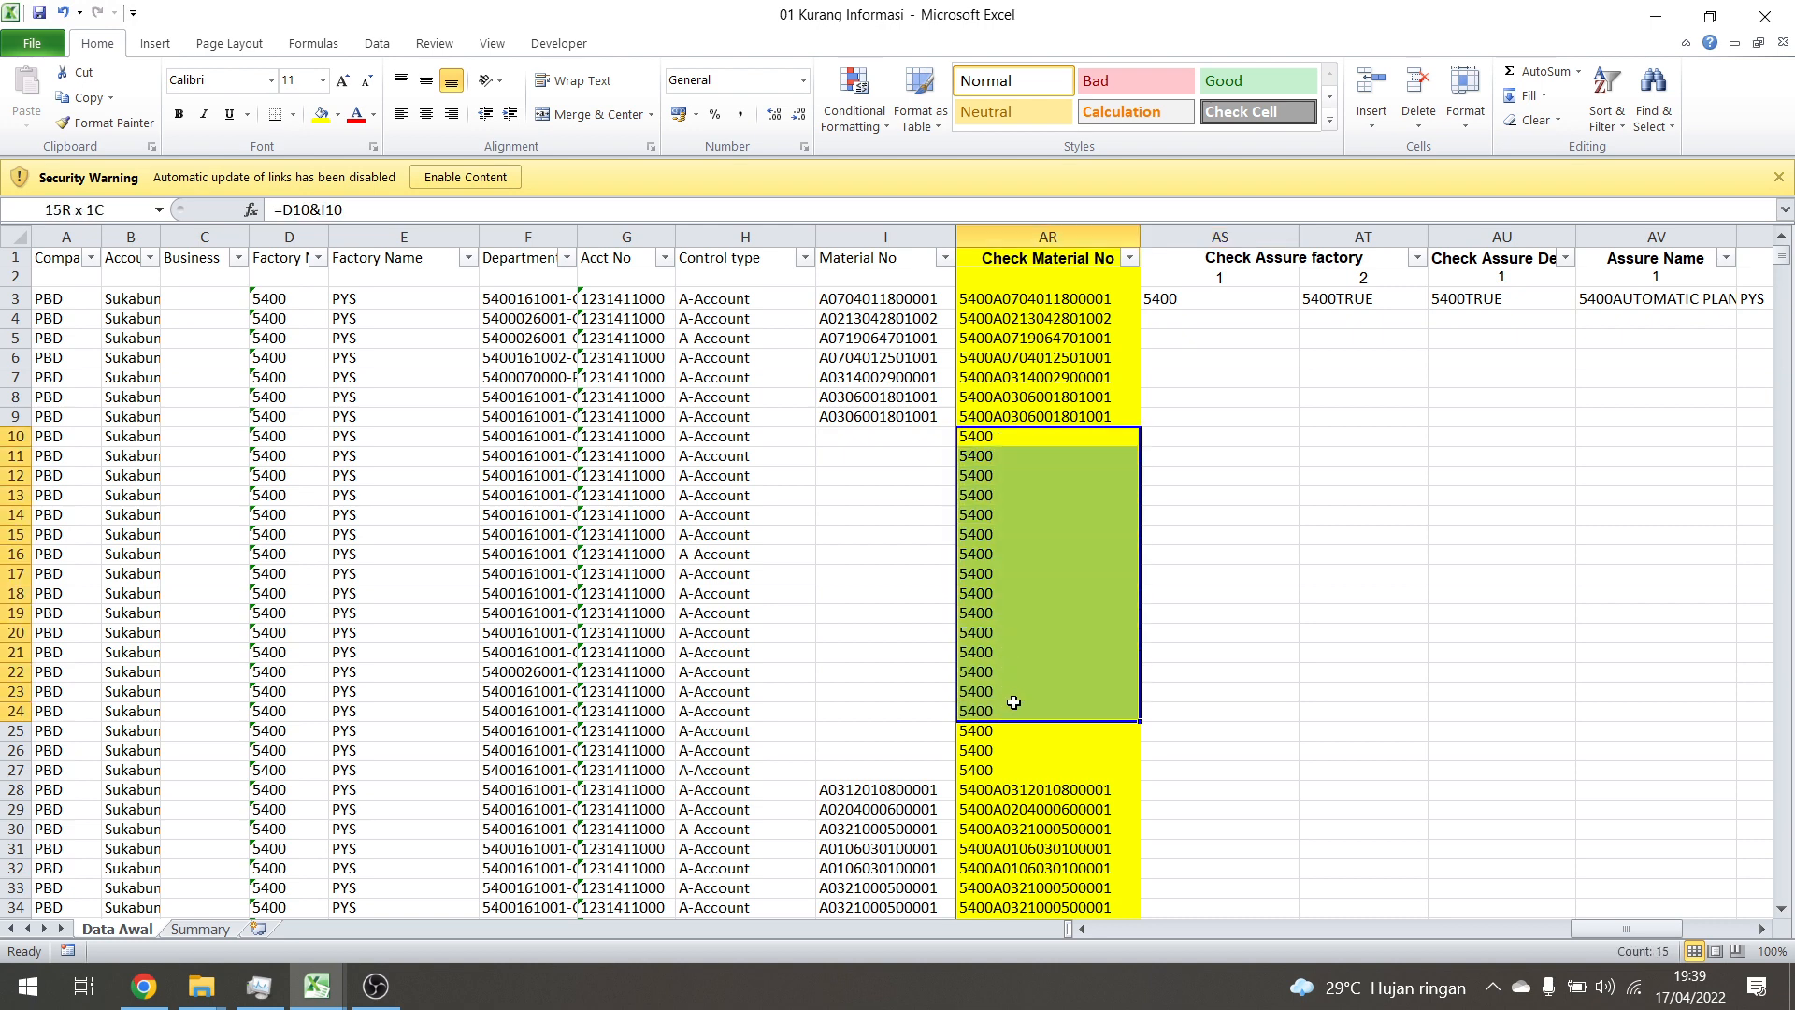
{"action": "left_click", "coordinate": [201, 929]}
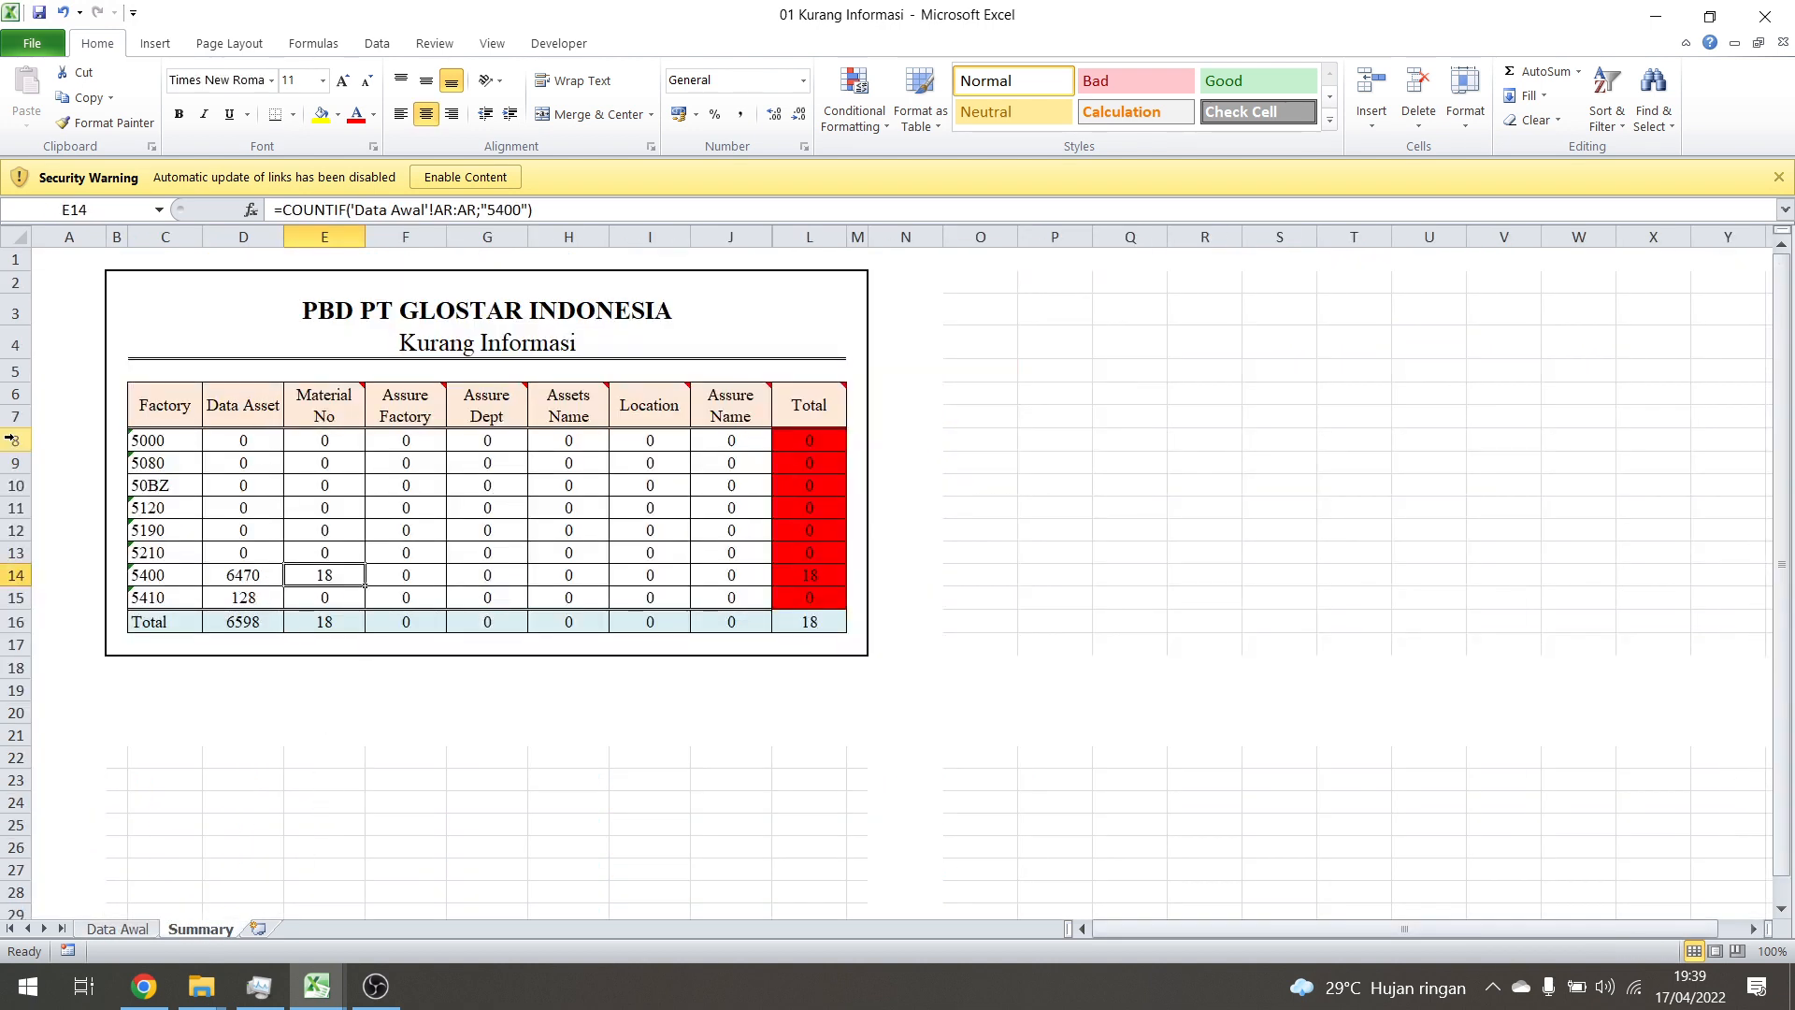
Hide rows 8 to 13 of the Summary sheet, covering factories 5000 through 5210
{"action": "left_click_drag", "start_coordinate": [10, 437], "coordinate": [14, 552]}
{"action": "right_click", "coordinate": [11, 494]}
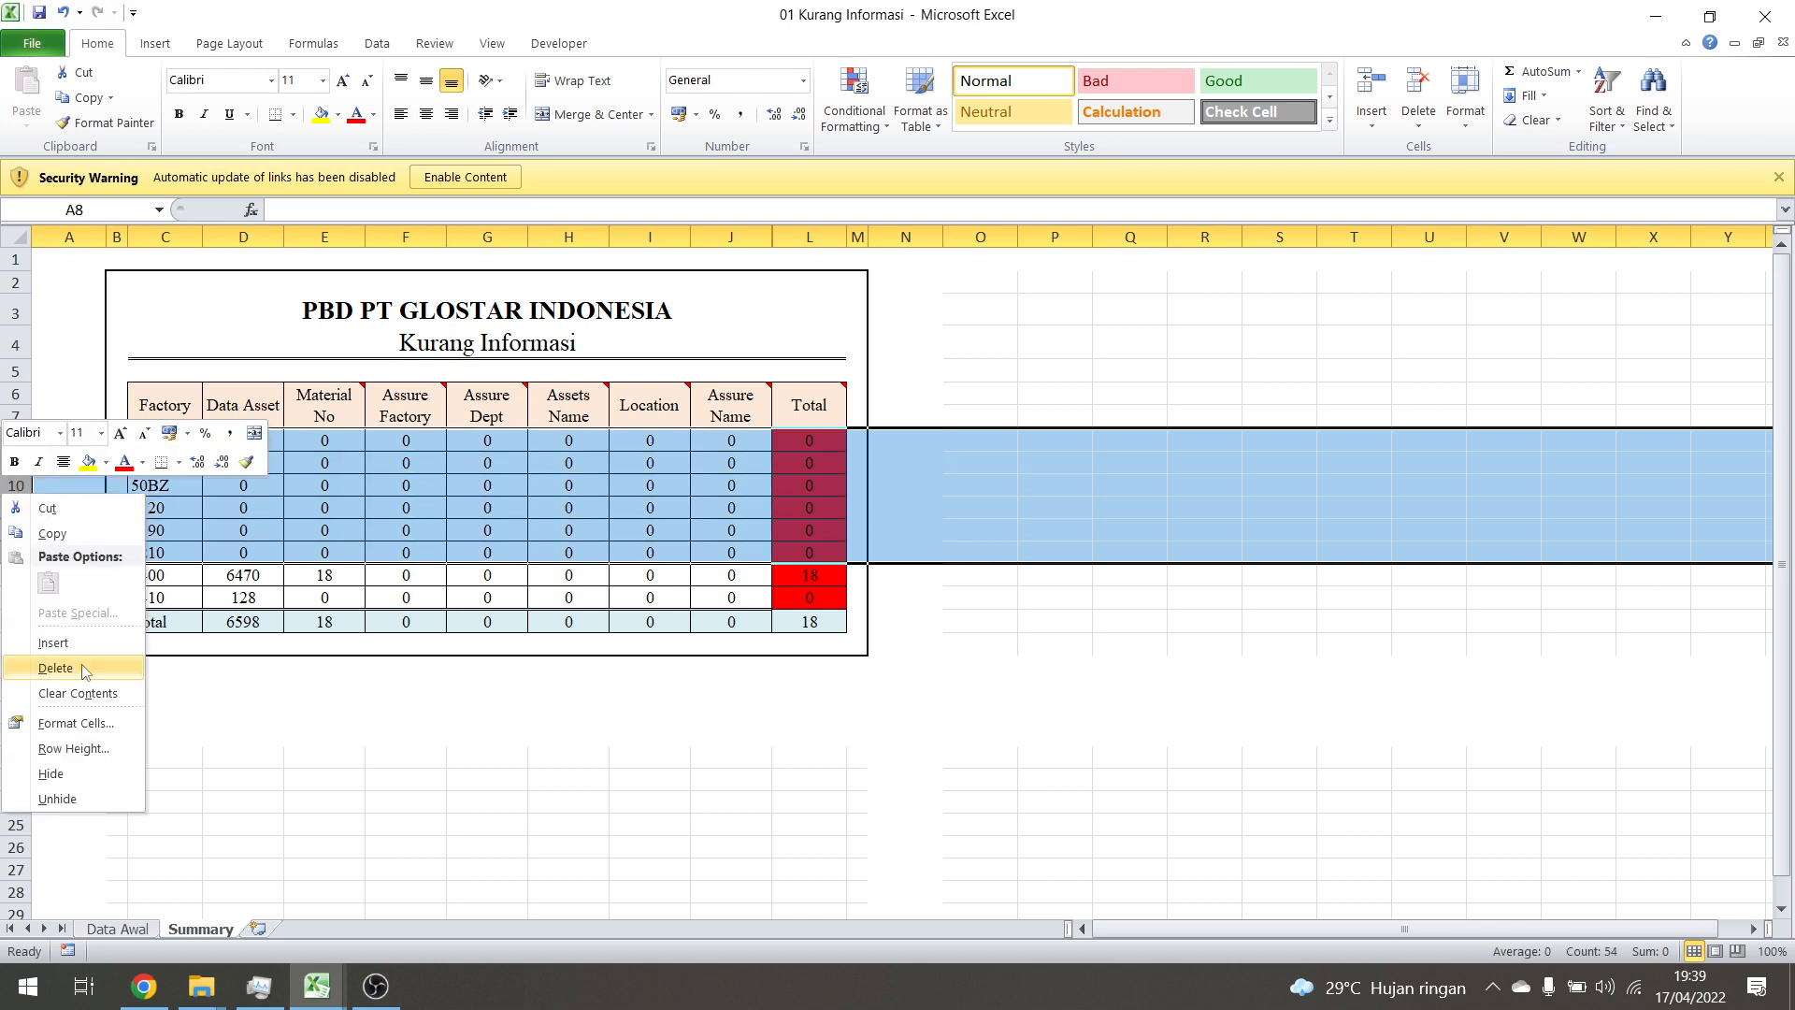
{"action": "left_click", "coordinate": [110, 774]}
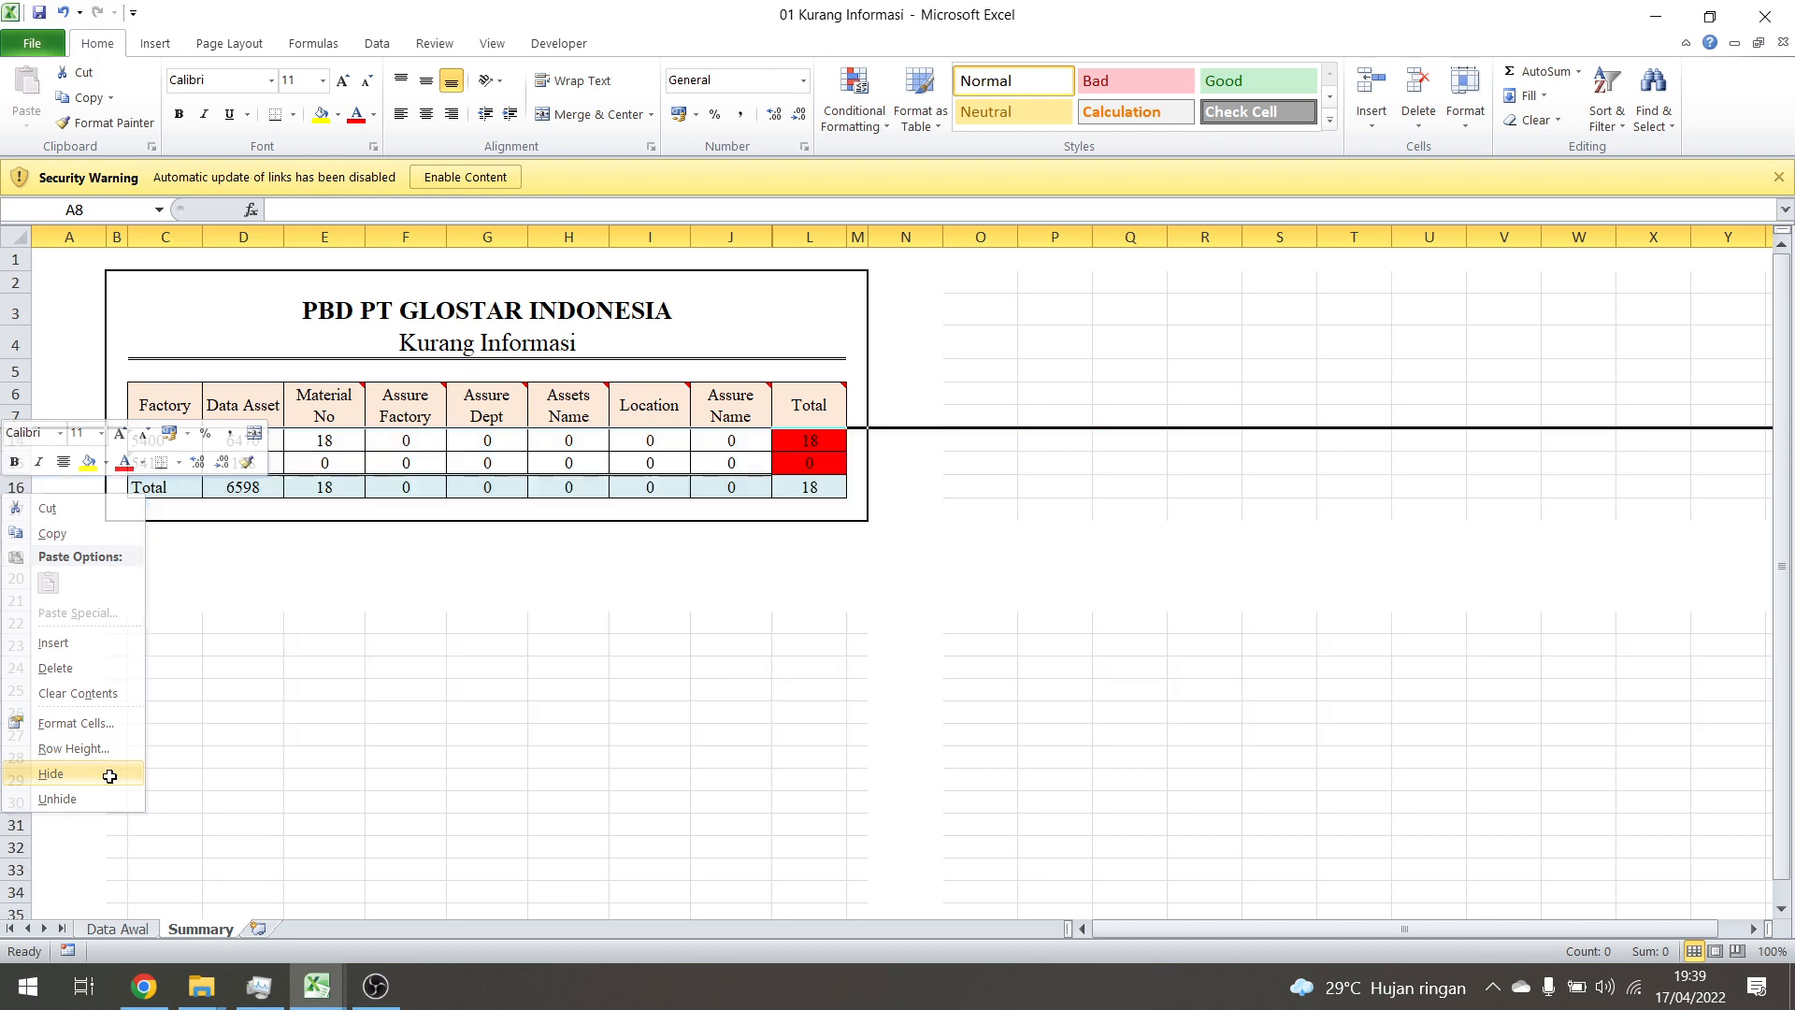
{"action": "left_click", "coordinate": [404, 664]}
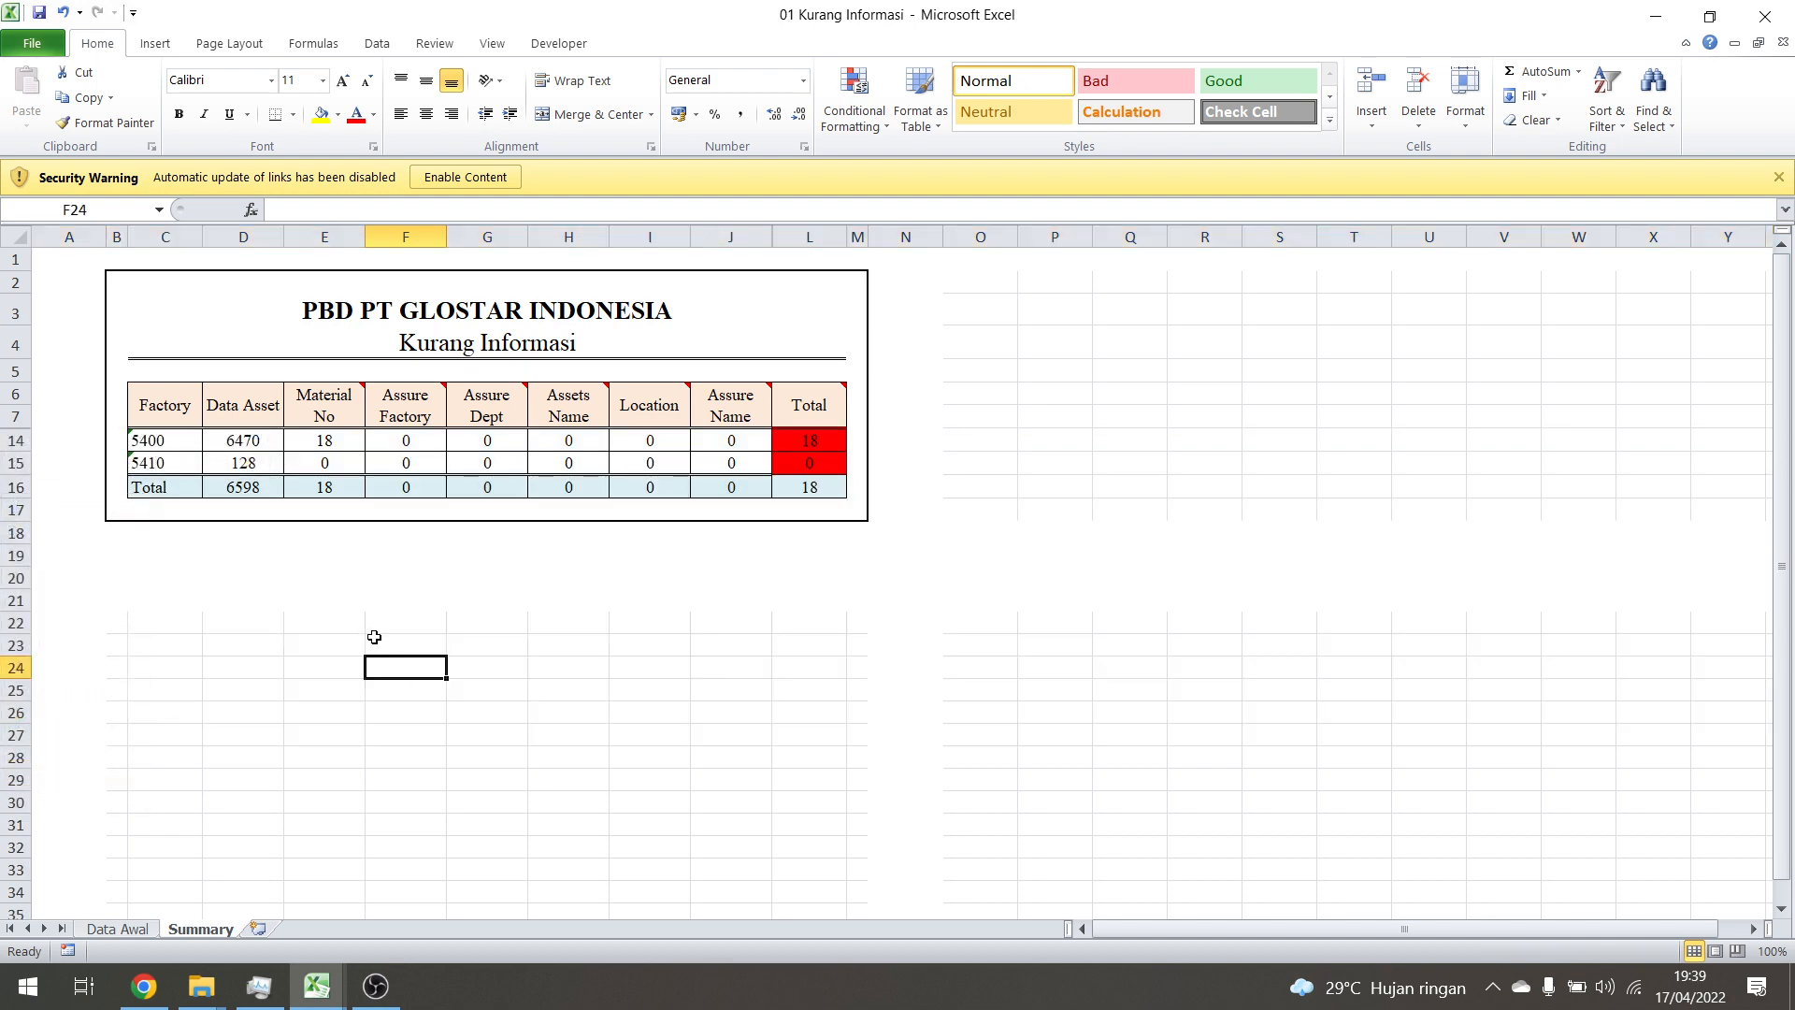
Filter the Factory No column of Data Awal to show only 5420
{"action": "left_click", "coordinate": [141, 923]}
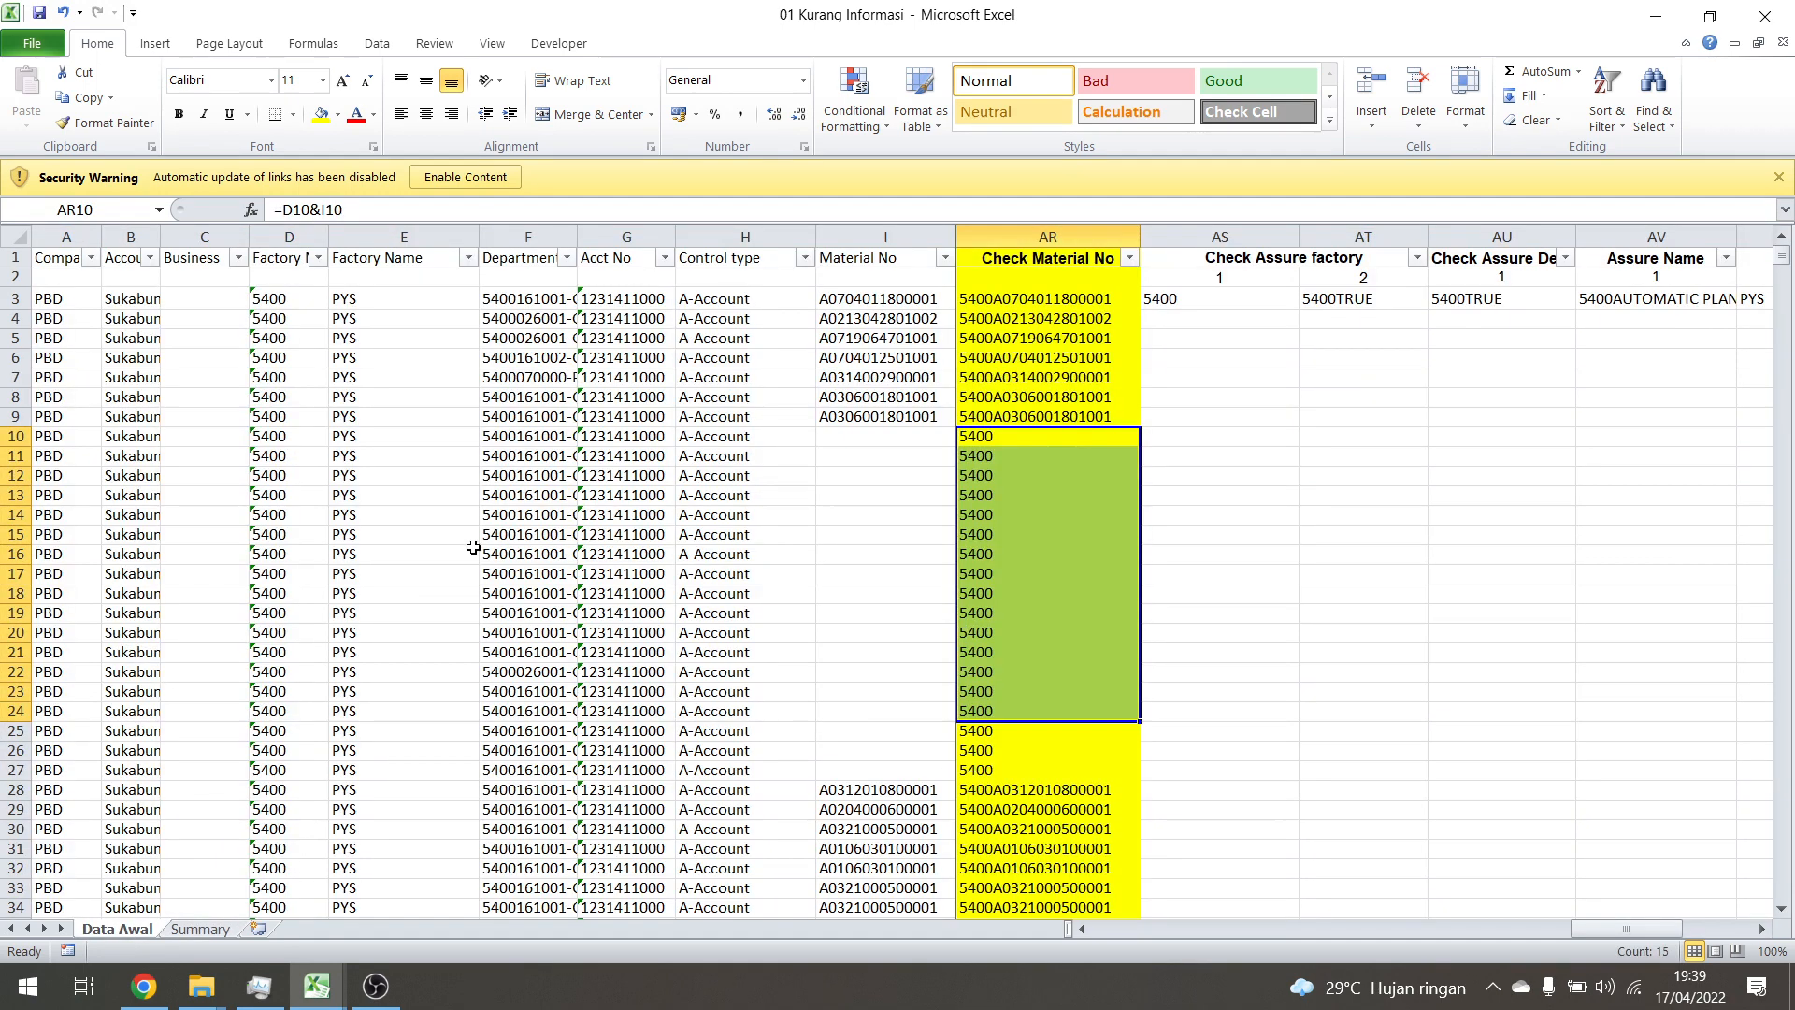
{"action": "left_click", "coordinate": [624, 377]}
{"action": "left_click", "coordinate": [319, 258]}
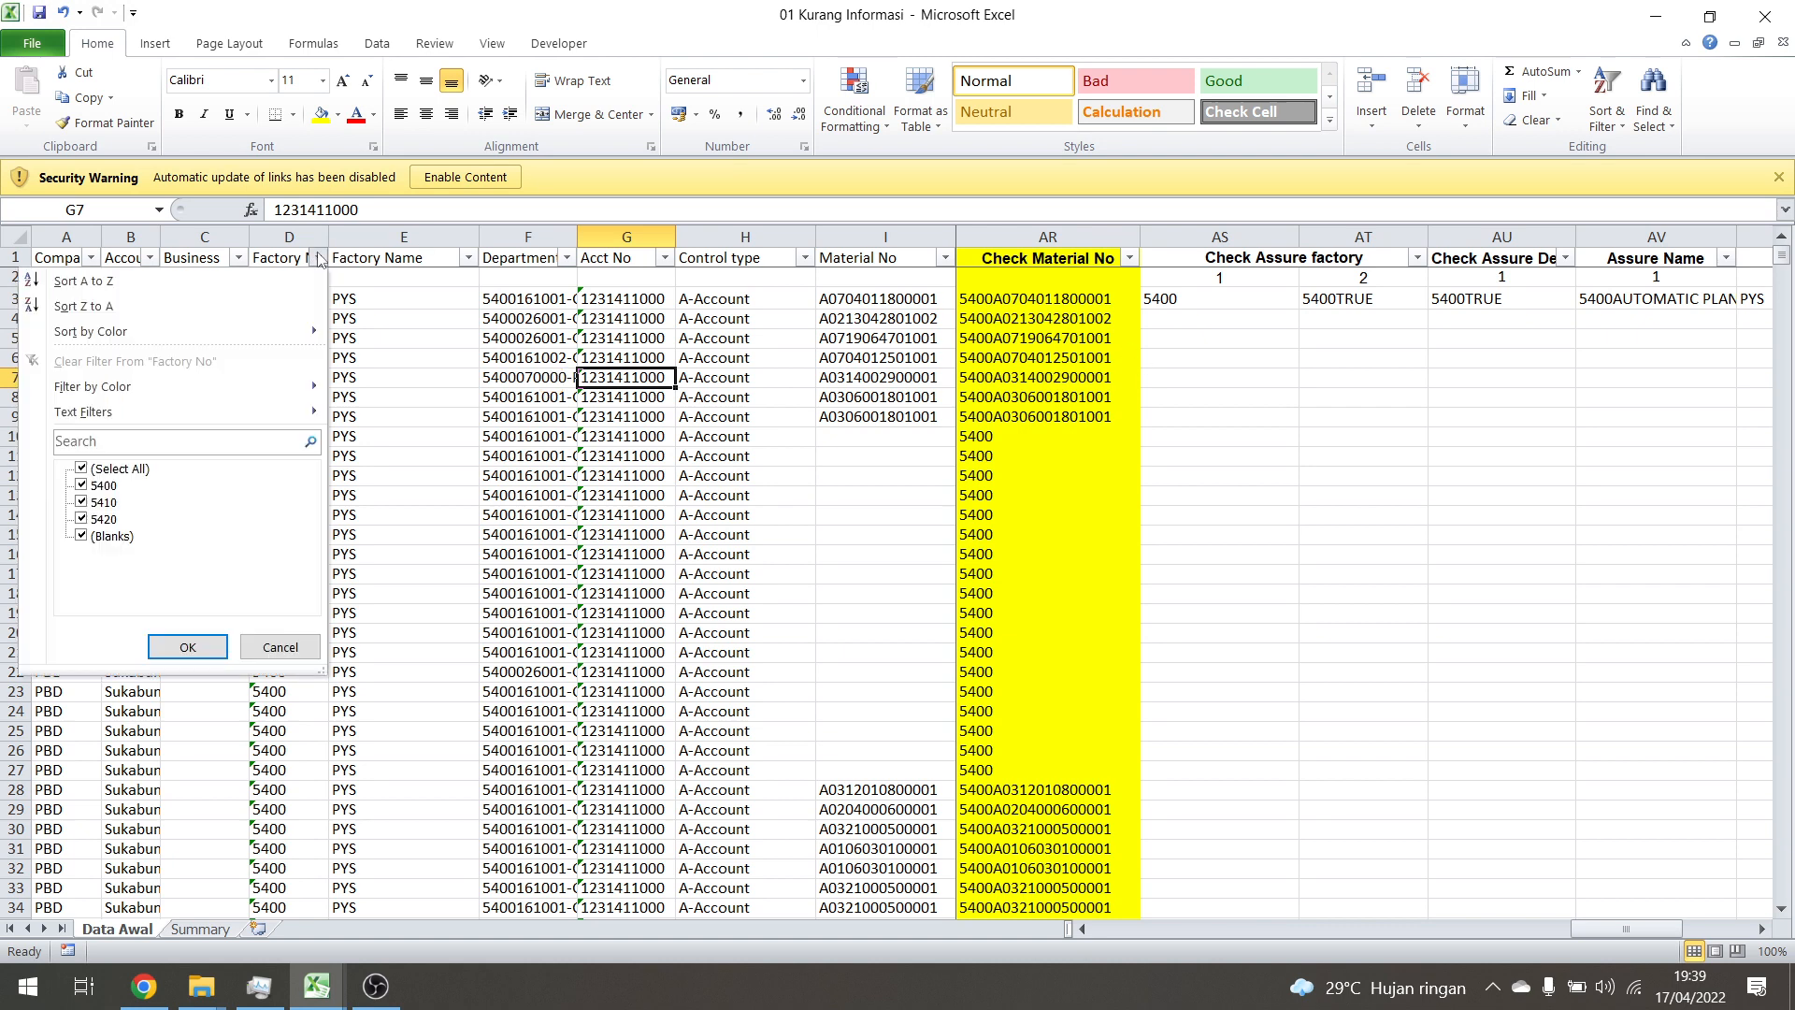
{"action": "left_click", "coordinate": [104, 520]}
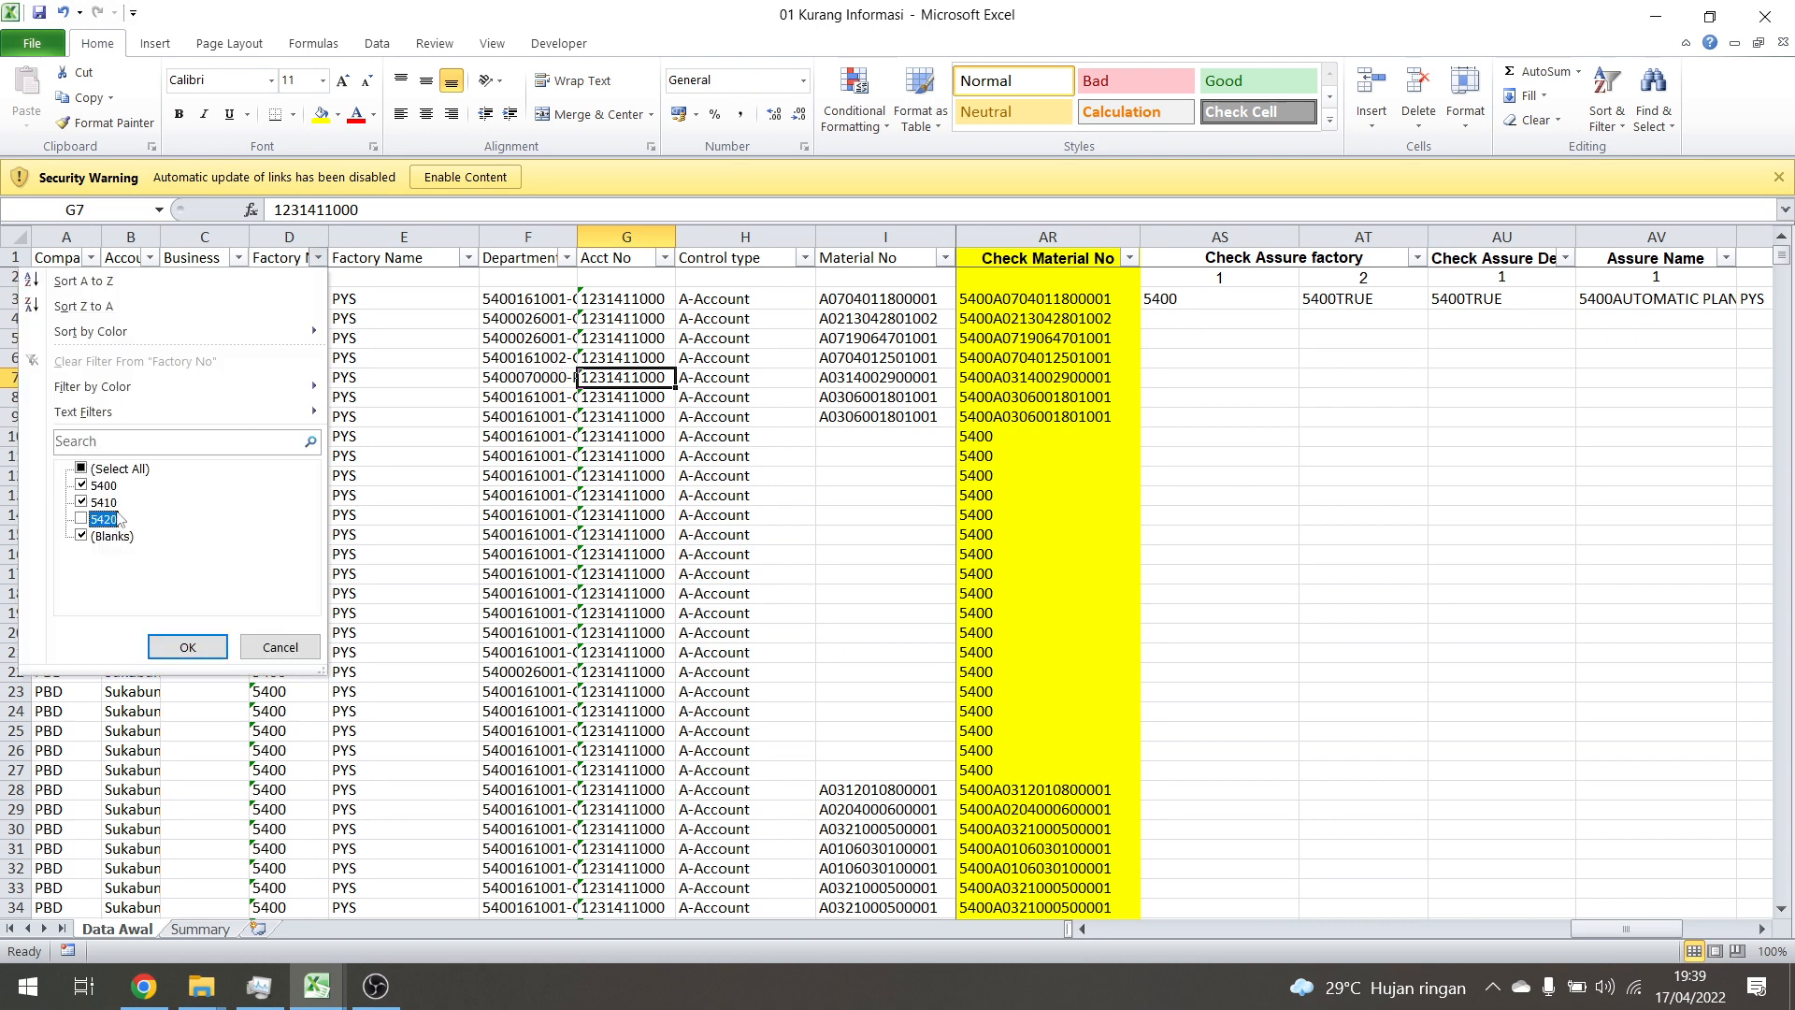
{"action": "left_click", "coordinate": [114, 469]}
{"action": "left_click", "coordinate": [105, 520]}
{"action": "left_click", "coordinate": [187, 647]}
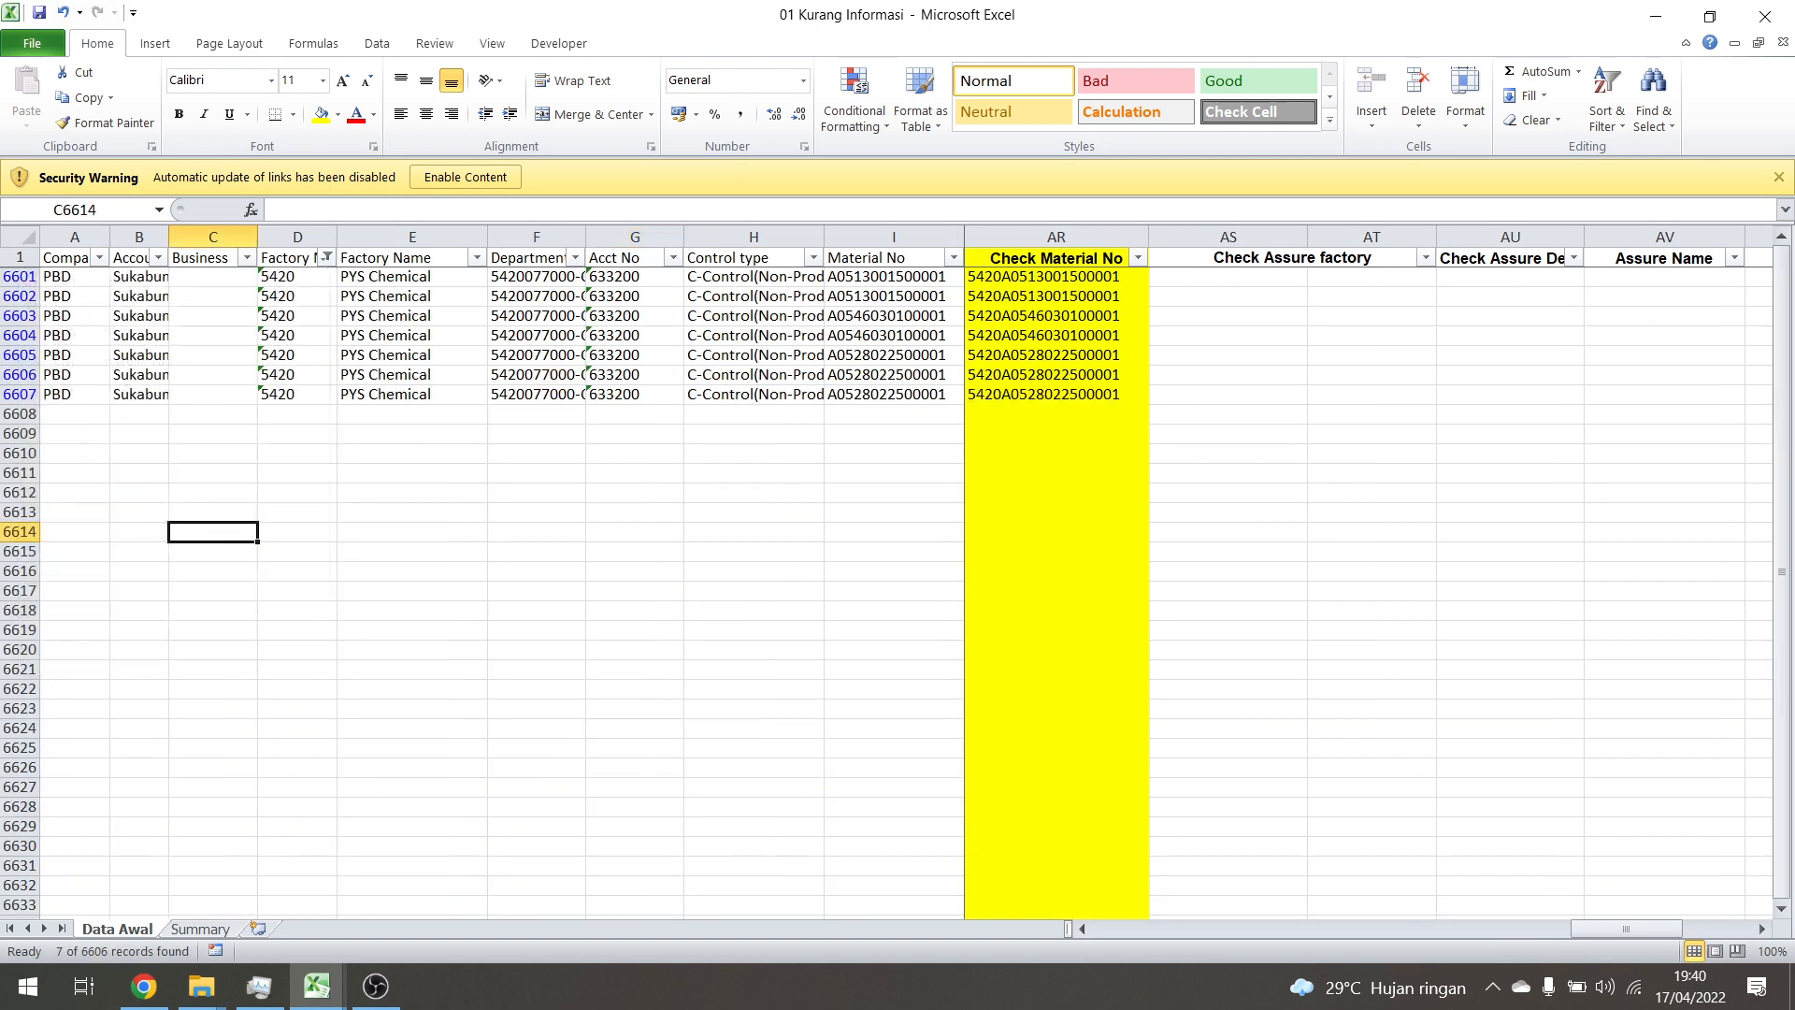
Delete rows 6601 to 6610, which hold the filtered factory 5420 records
{"action": "left_click", "coordinate": [19, 452]}
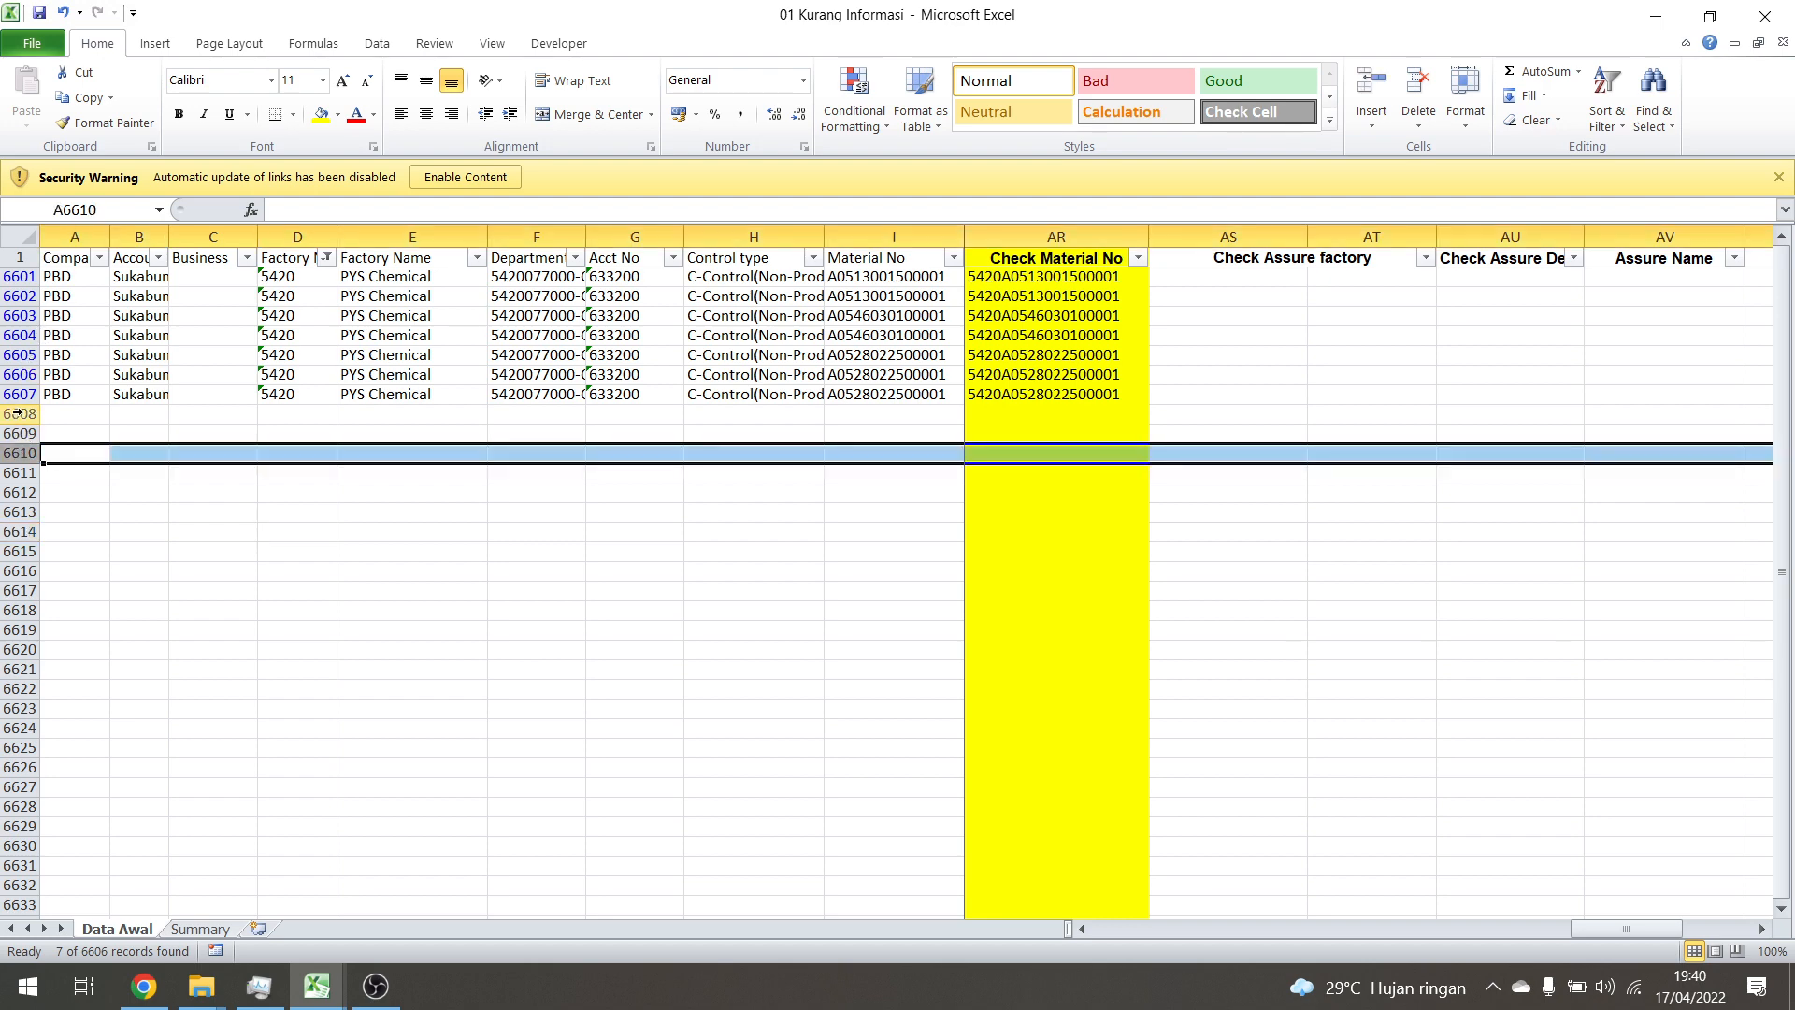
{"action": "left_click", "coordinate": [19, 277], "text": "shift"}
{"action": "right_click", "coordinate": [31, 305]}
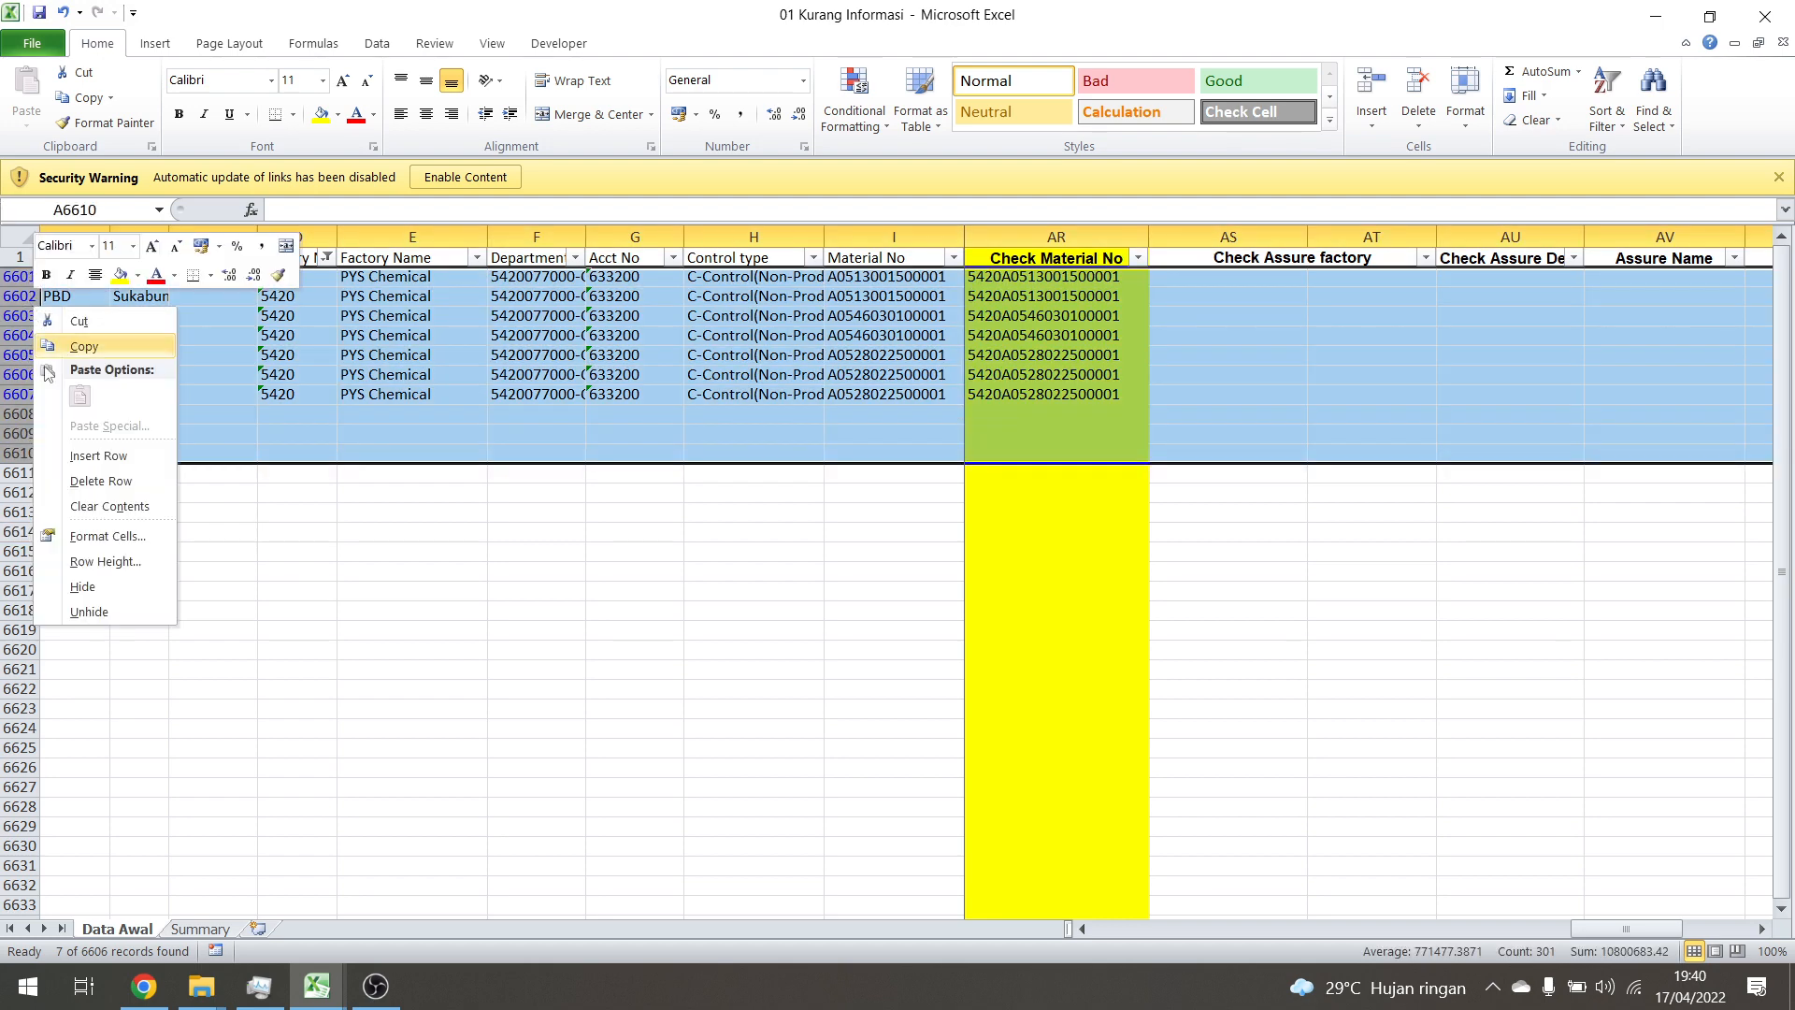
{"action": "left_click", "coordinate": [81, 481]}
{"action": "left_click", "coordinate": [491, 360]}
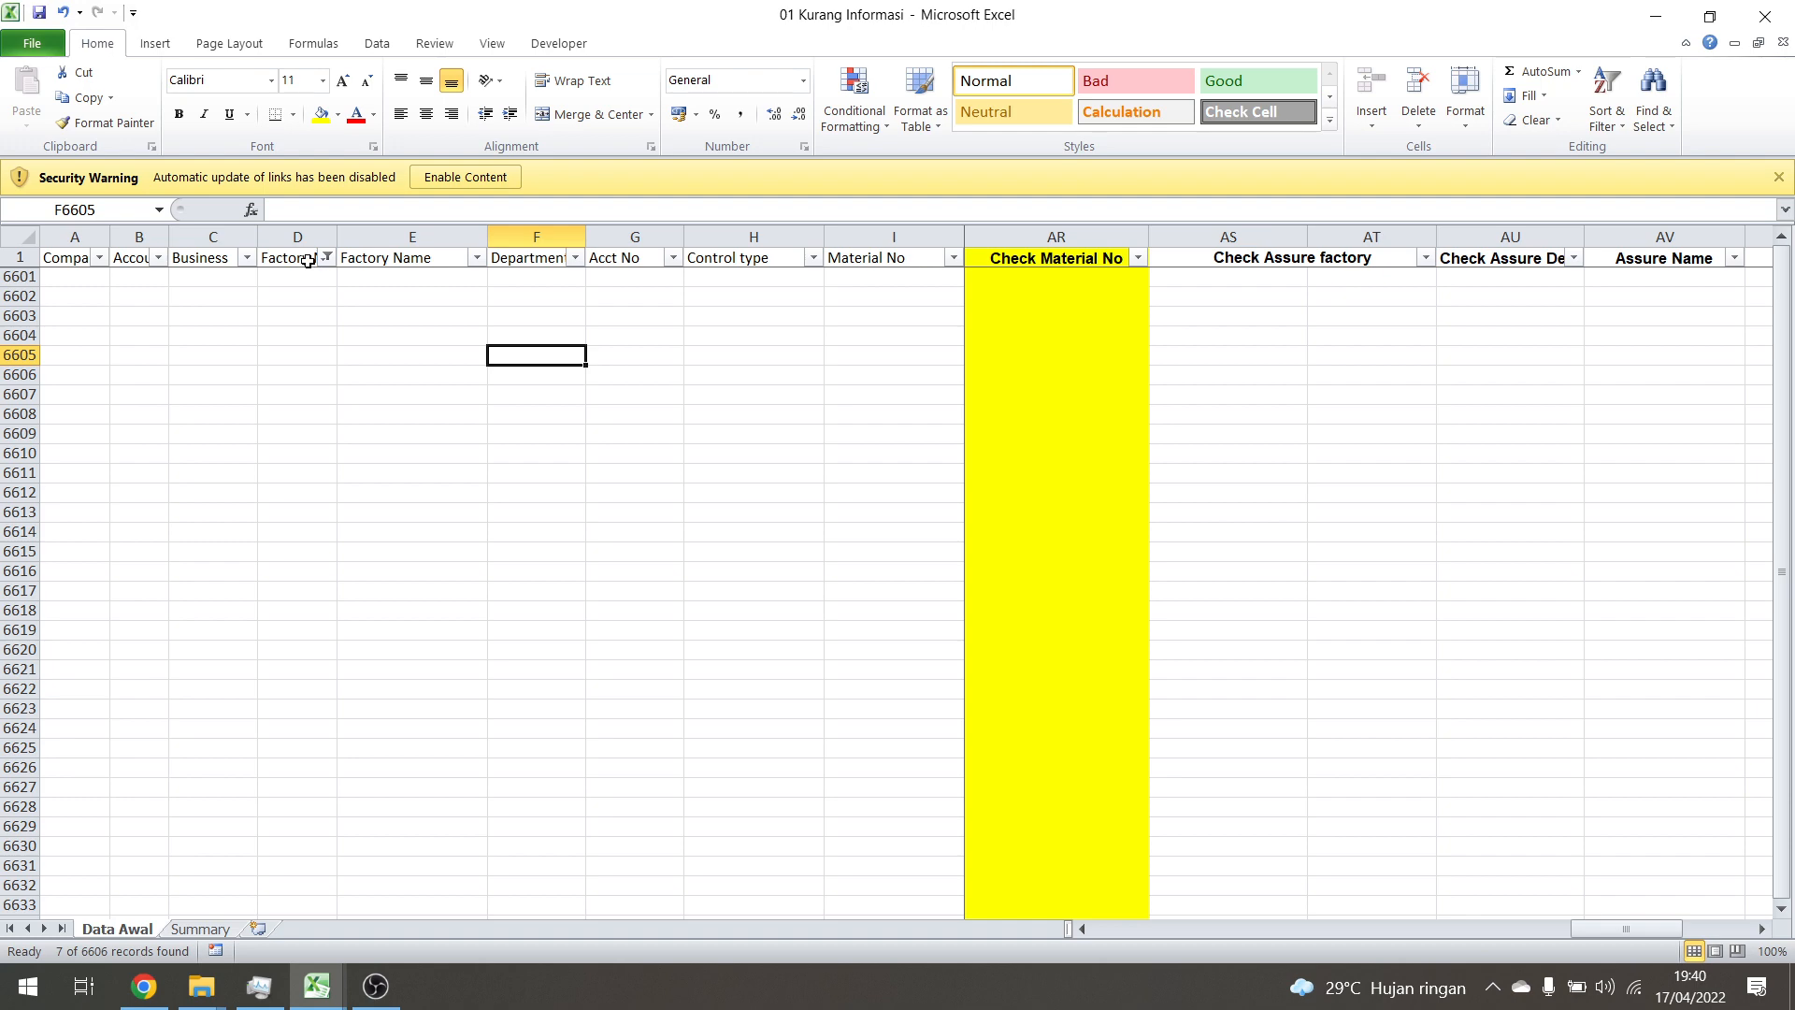
Select all values in the Factory No filter to show the records of every factory again
{"action": "left_click", "coordinate": [326, 258]}
{"action": "left_click", "coordinate": [157, 470]}
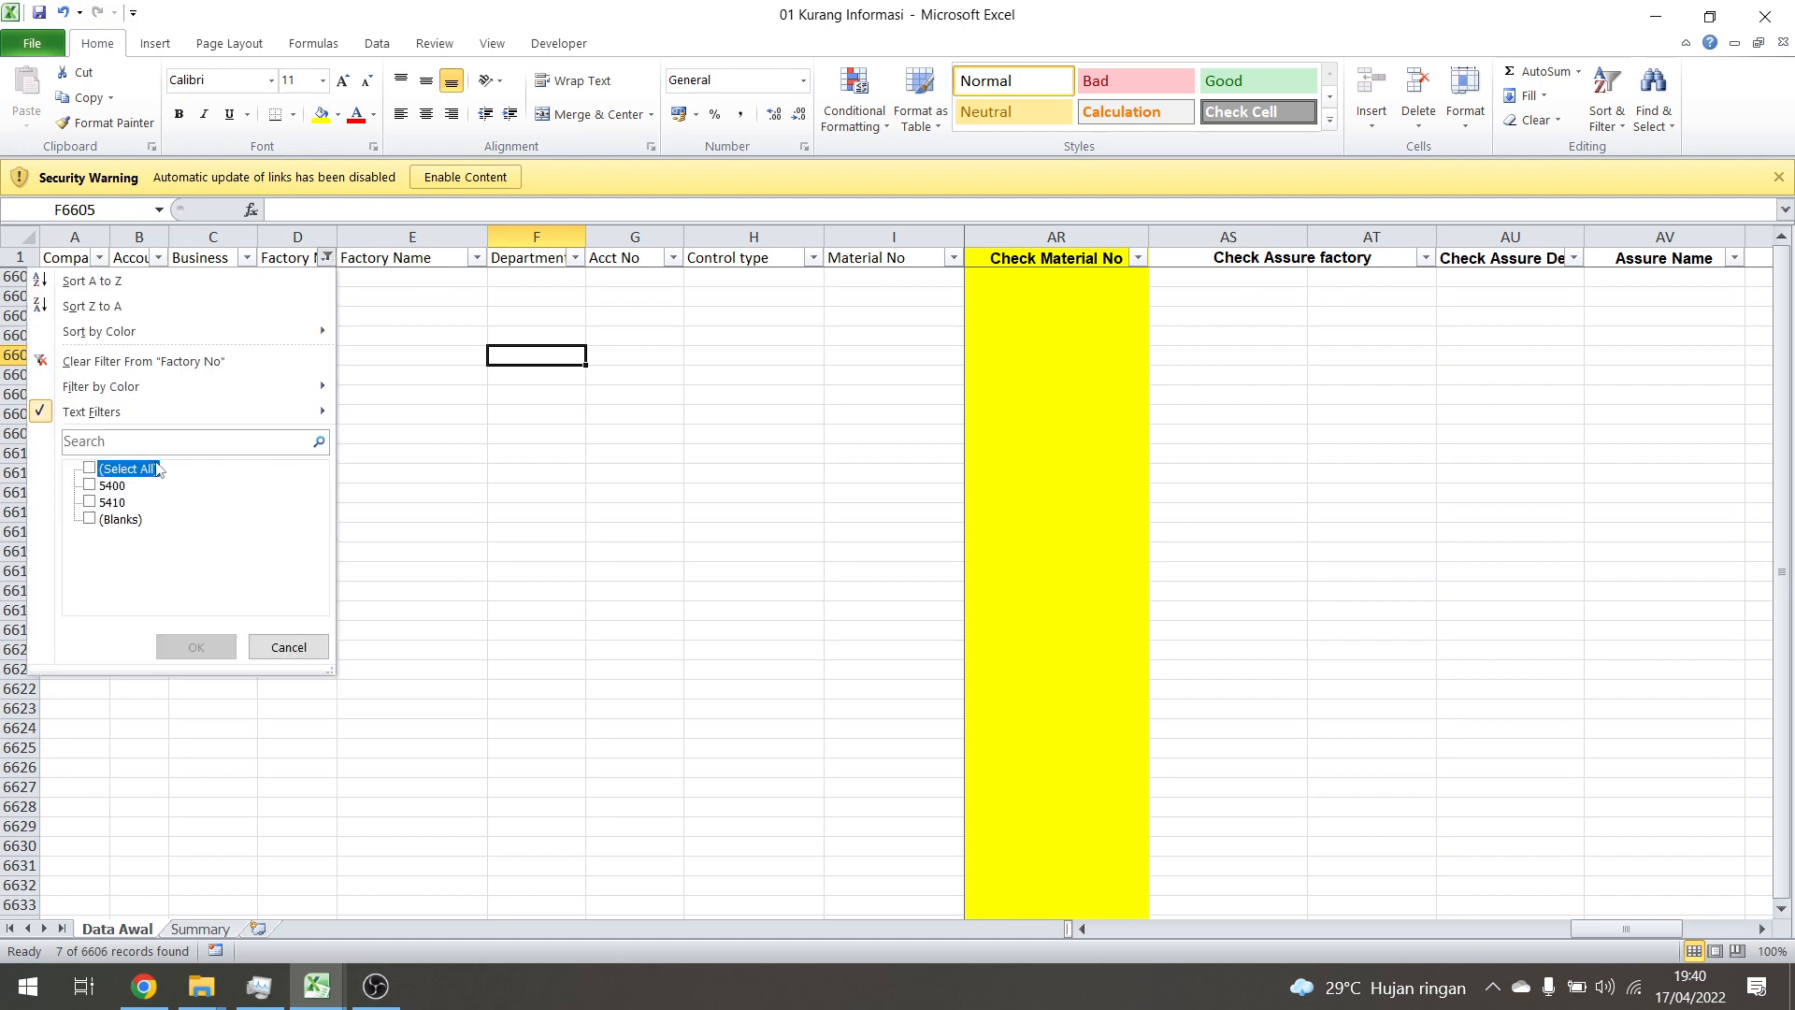
{"action": "left_click", "coordinate": [157, 469]}
{"action": "left_click", "coordinate": [195, 647]}
{"action": "left_click", "coordinate": [997, 614]}
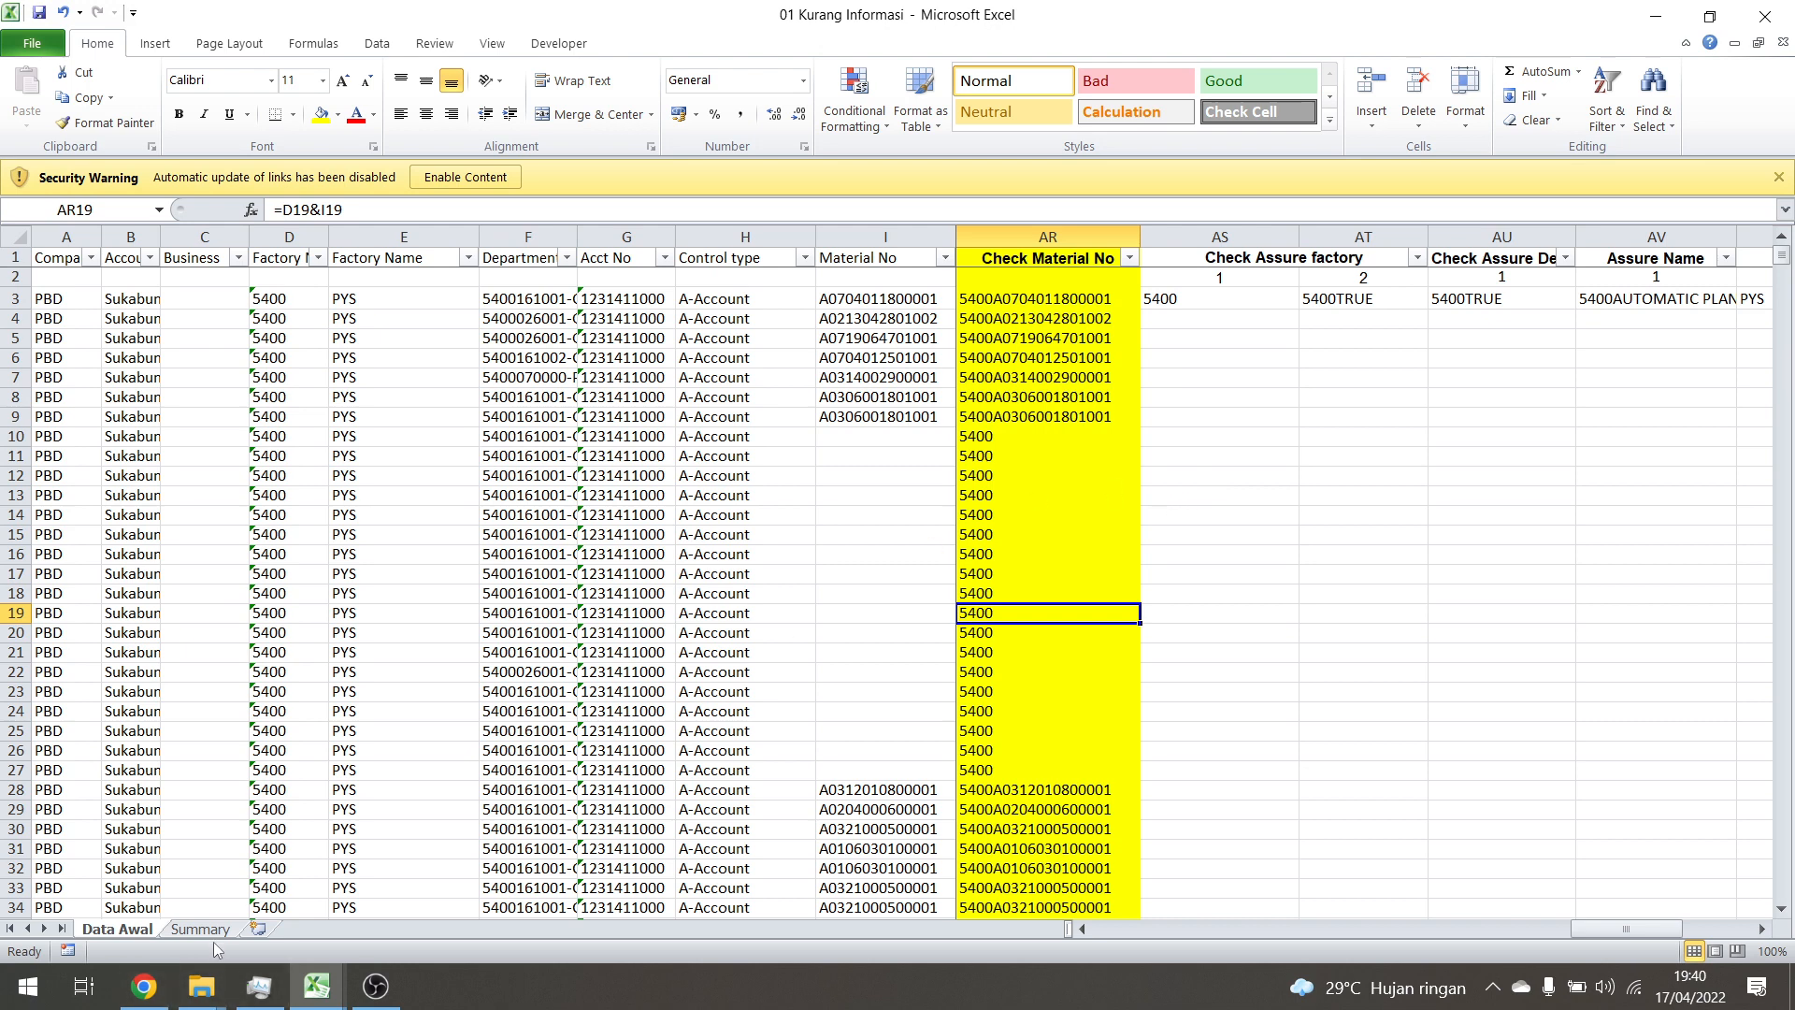
Check the Summary sheet's table and inspect the formulas in Data Awal's two Check Assure factory columns
{"action": "left_click", "coordinate": [201, 929]}
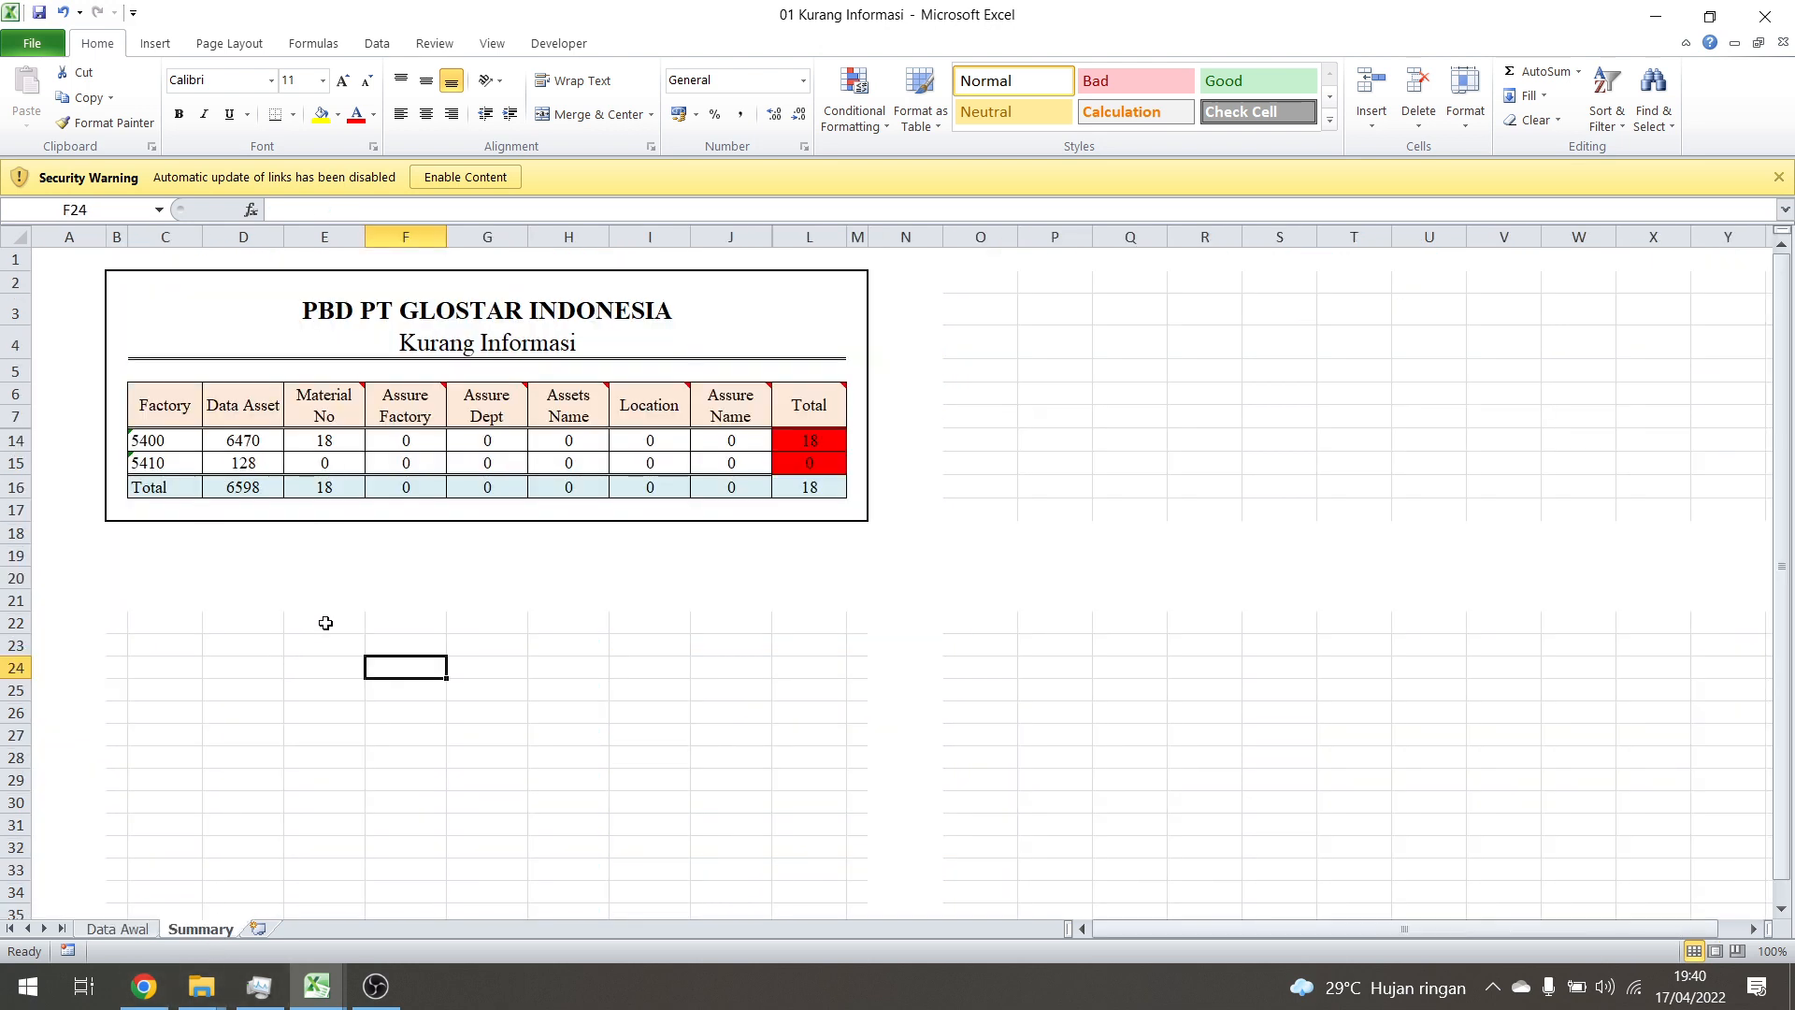
{"action": "left_click", "coordinate": [103, 930]}
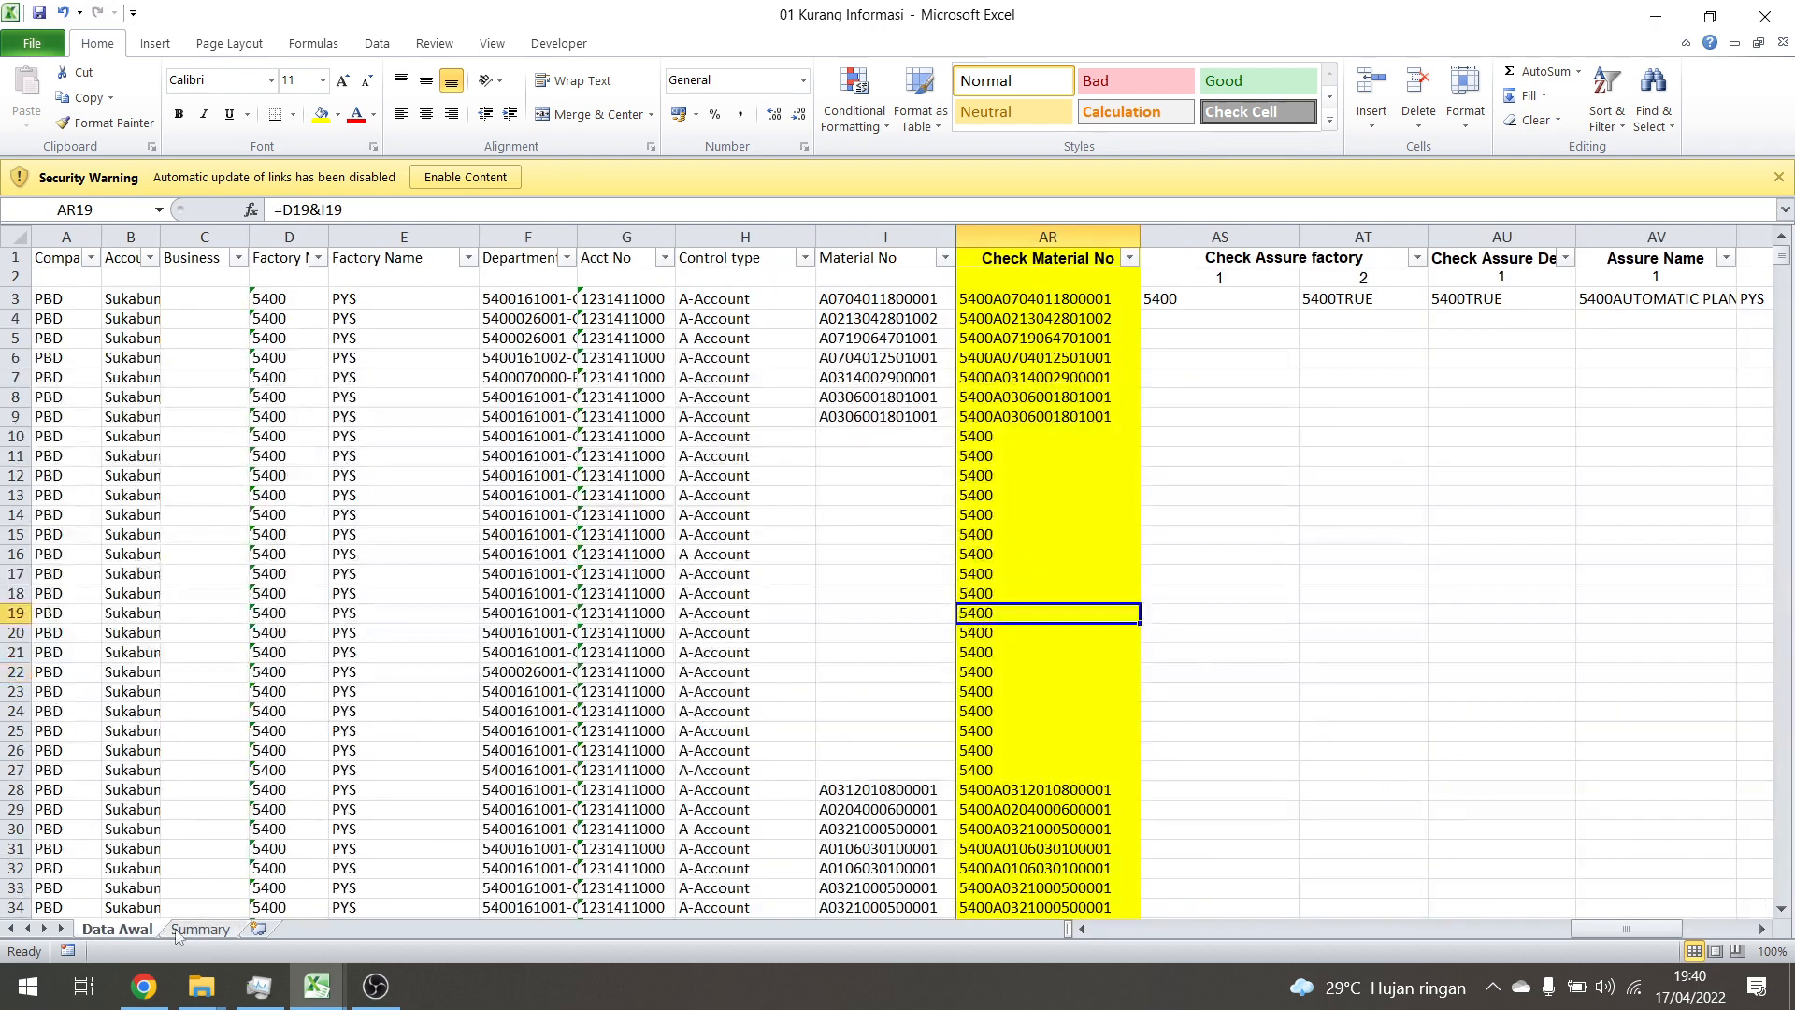
{"action": "left_click", "coordinate": [1342, 632]}
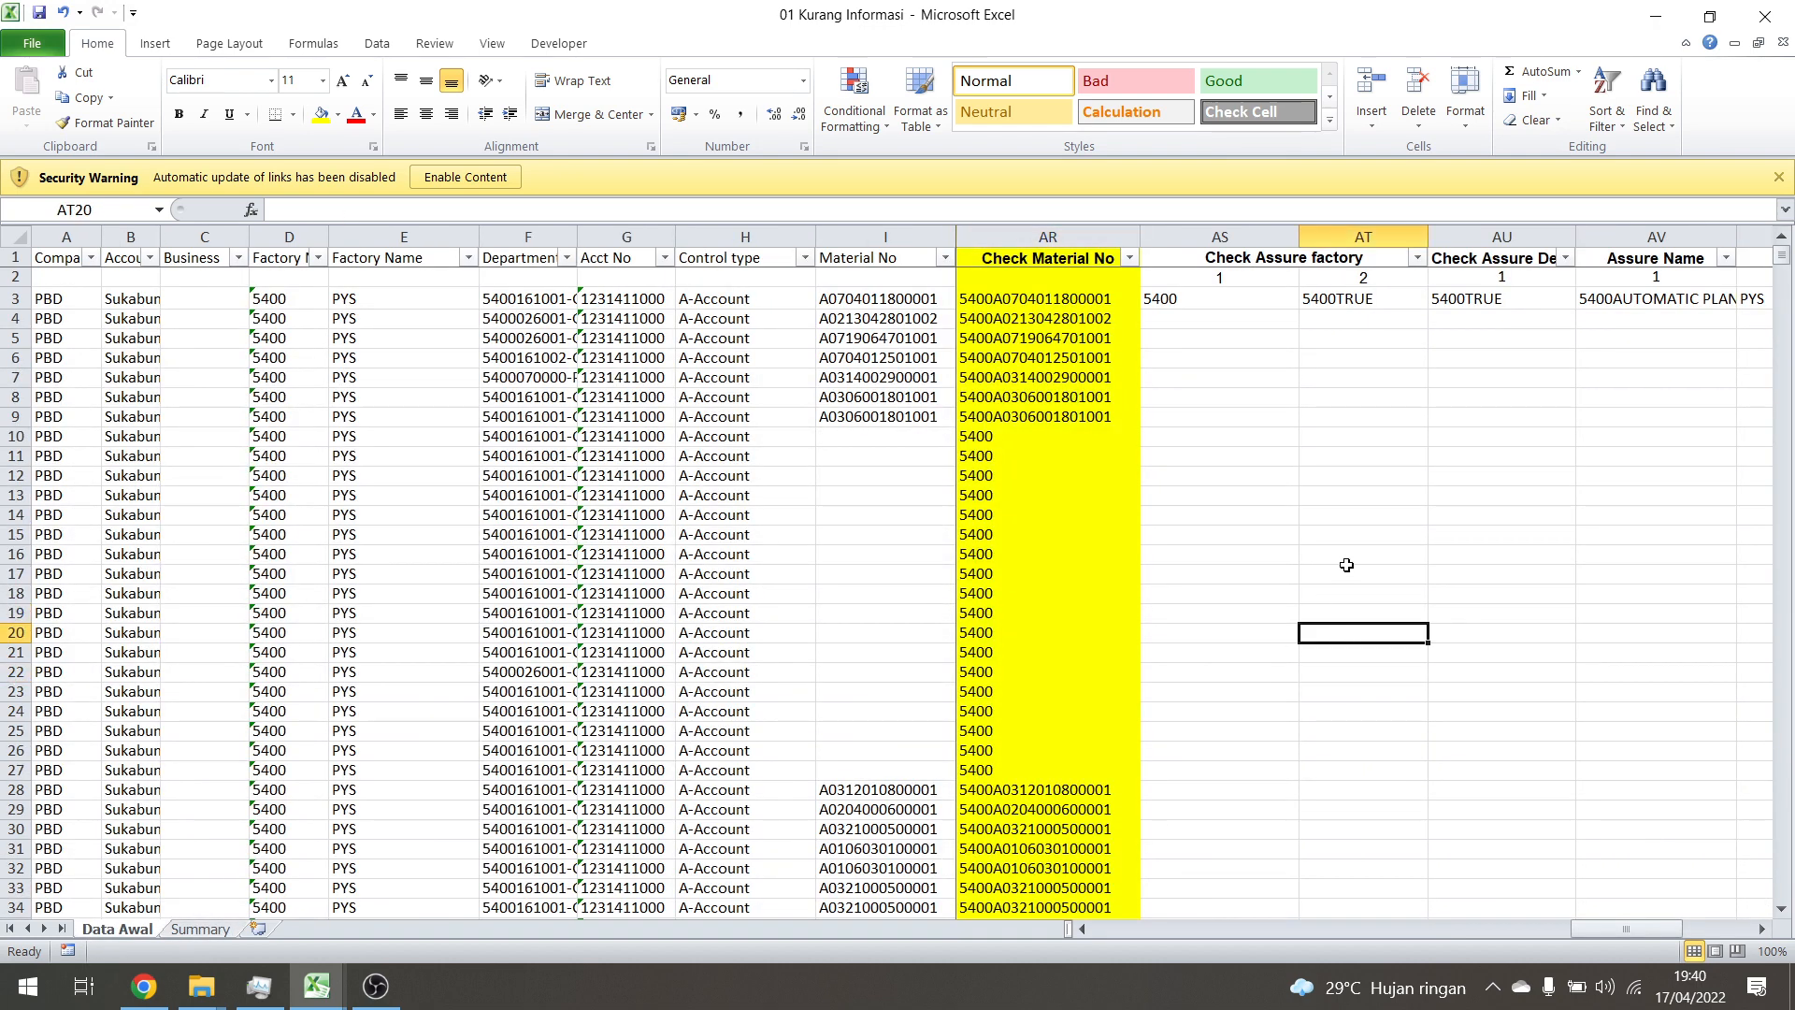
{"action": "left_click", "coordinate": [1208, 305]}
{"action": "left_click", "coordinate": [1398, 297]}
{"action": "left_click", "coordinate": [1293, 321]}
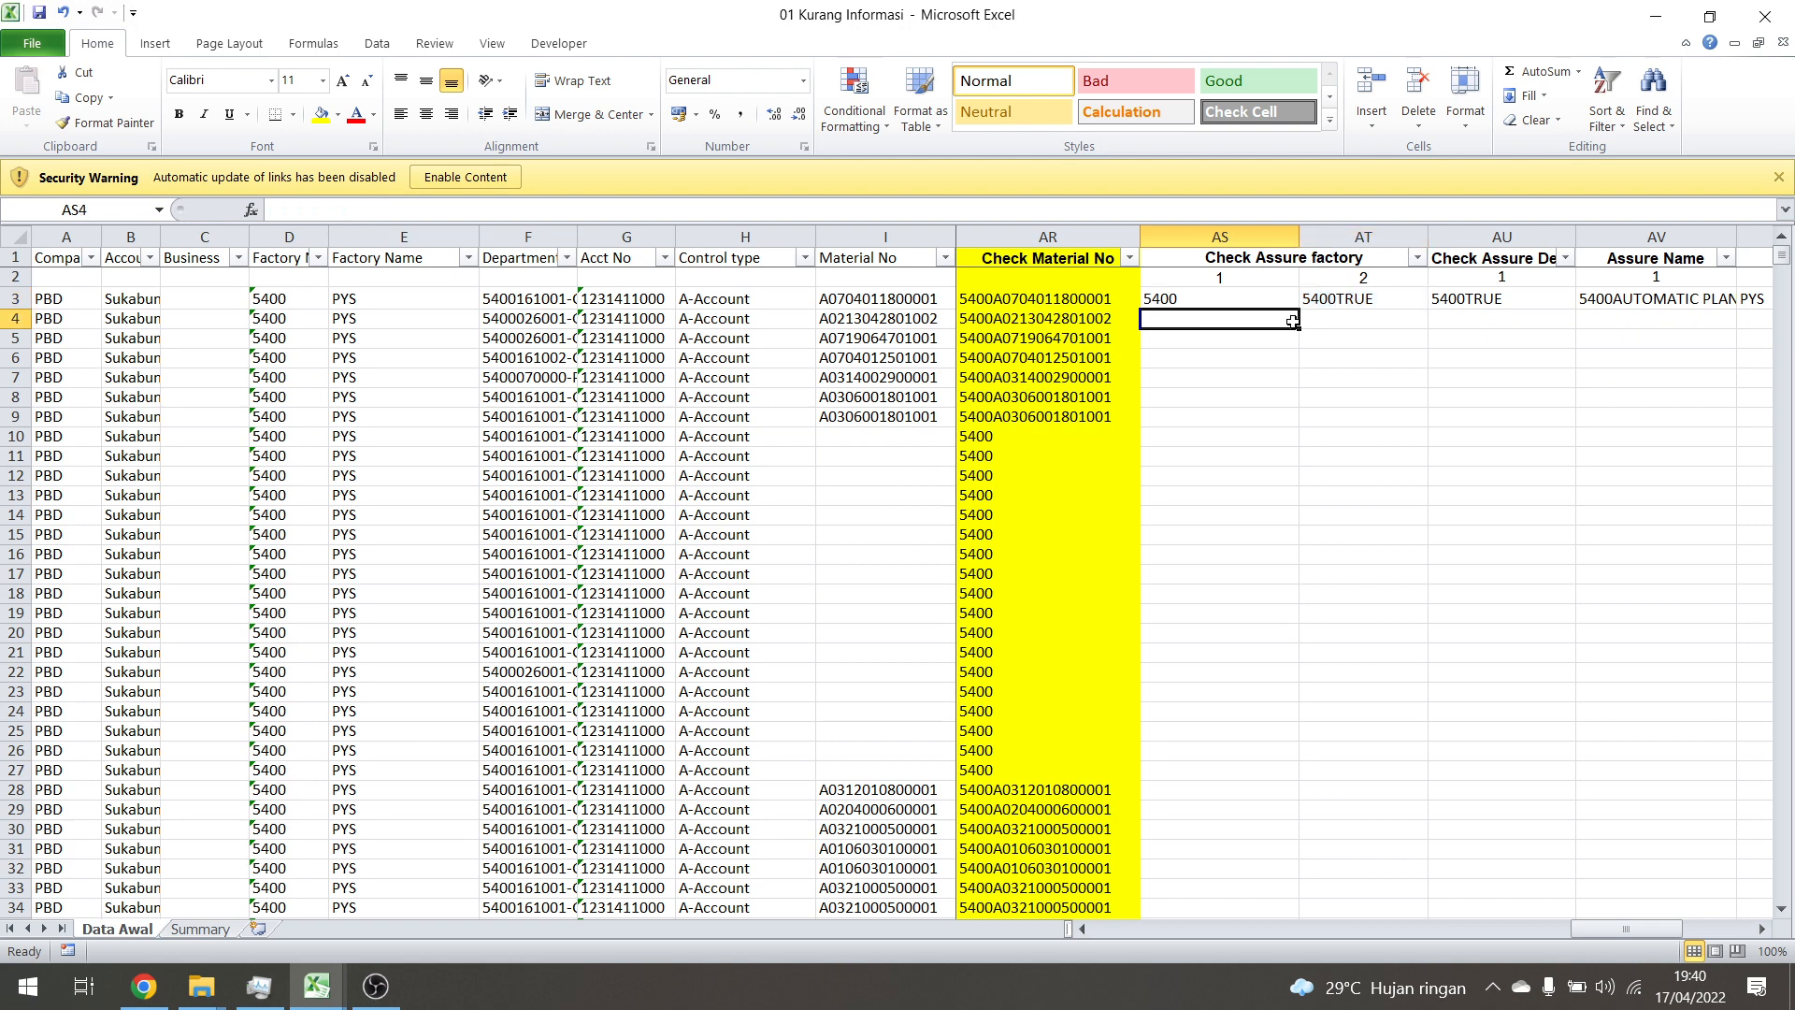
{"action": "left_click", "coordinate": [1257, 292]}
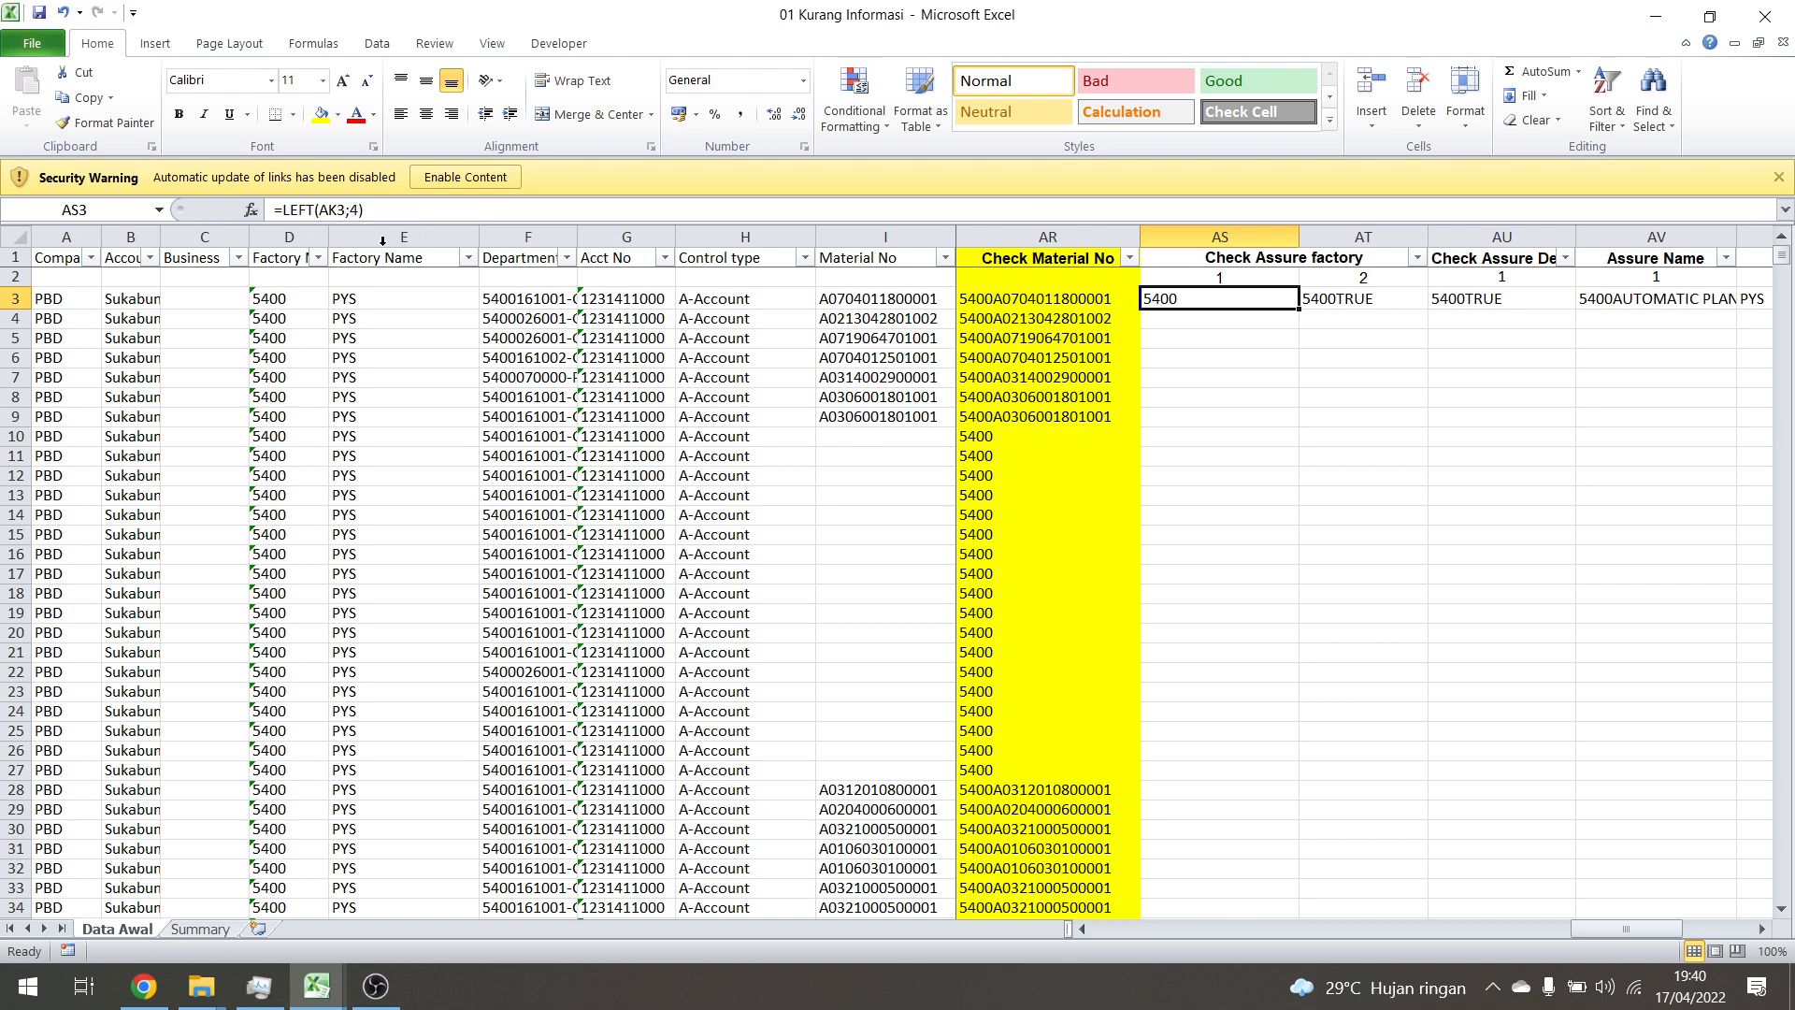
Check the Assure source data in column AK, widen the Factory No column to fit its header, and inspect the formula in AT3
{"action": "left_click_drag", "start_coordinate": [1636, 929], "coordinate": [1534, 920]}
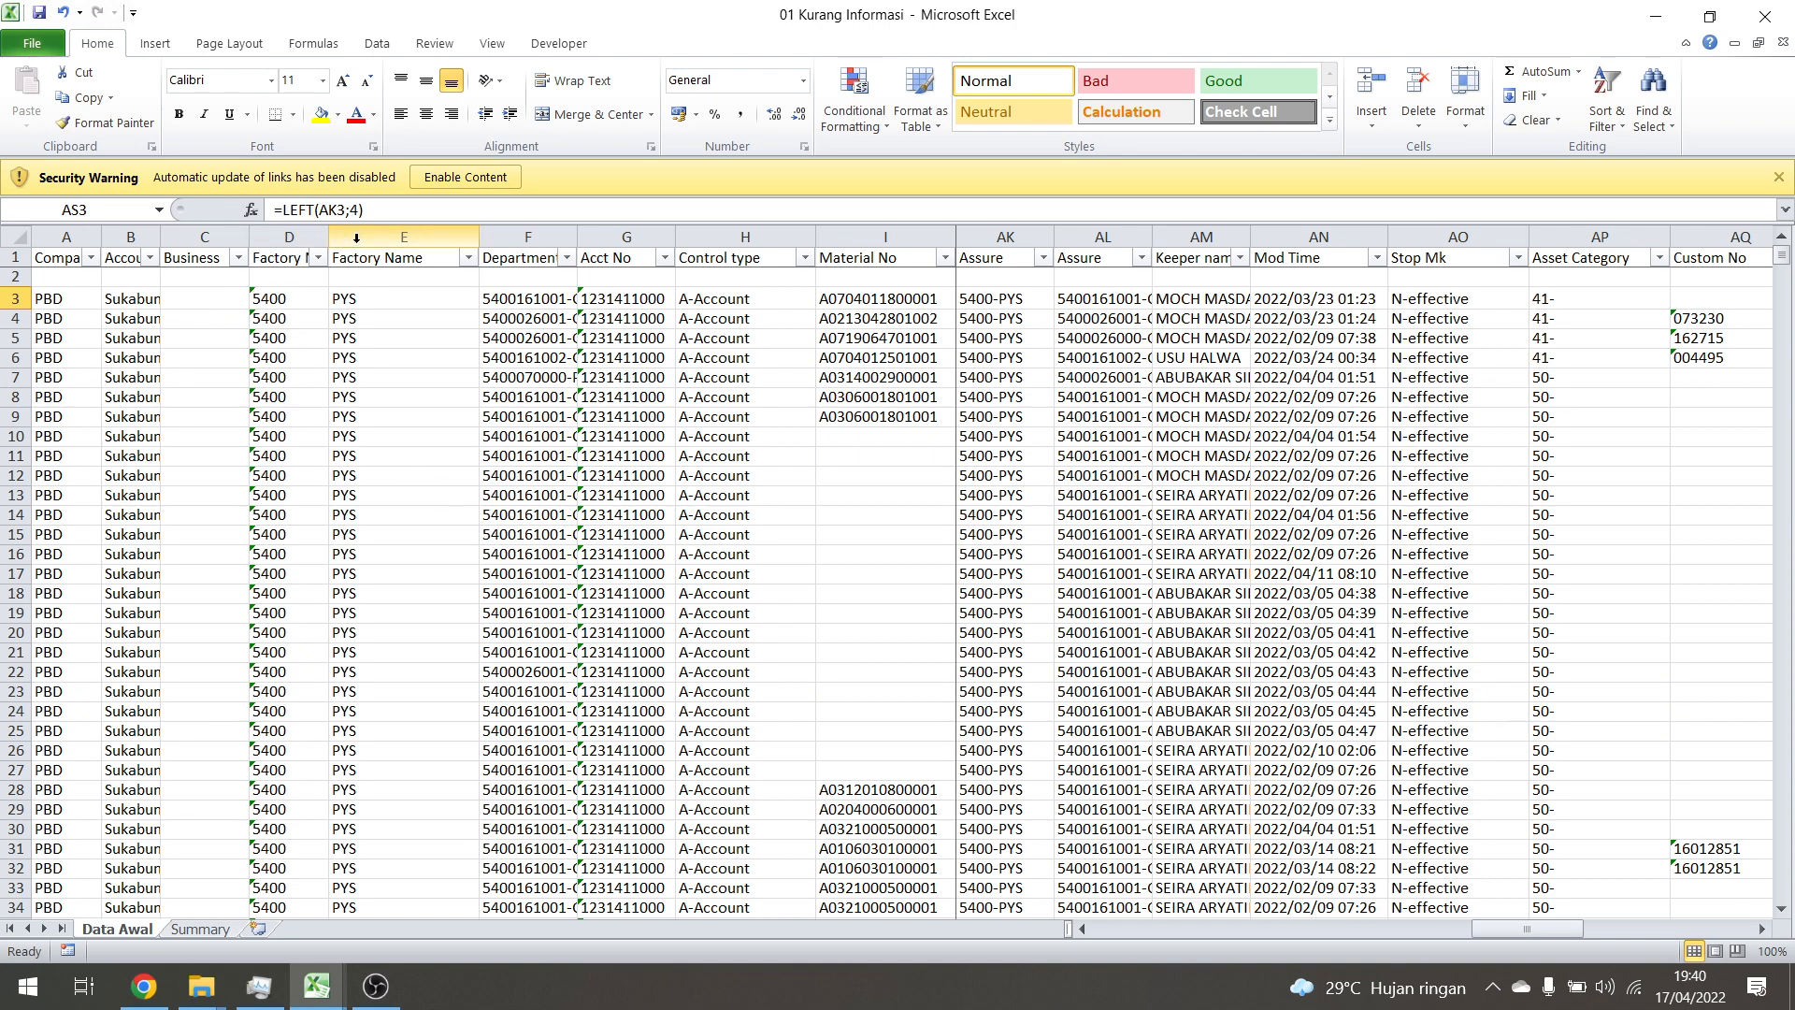
{"action": "left_click_drag", "start_coordinate": [328, 245], "coordinate": [356, 245]}
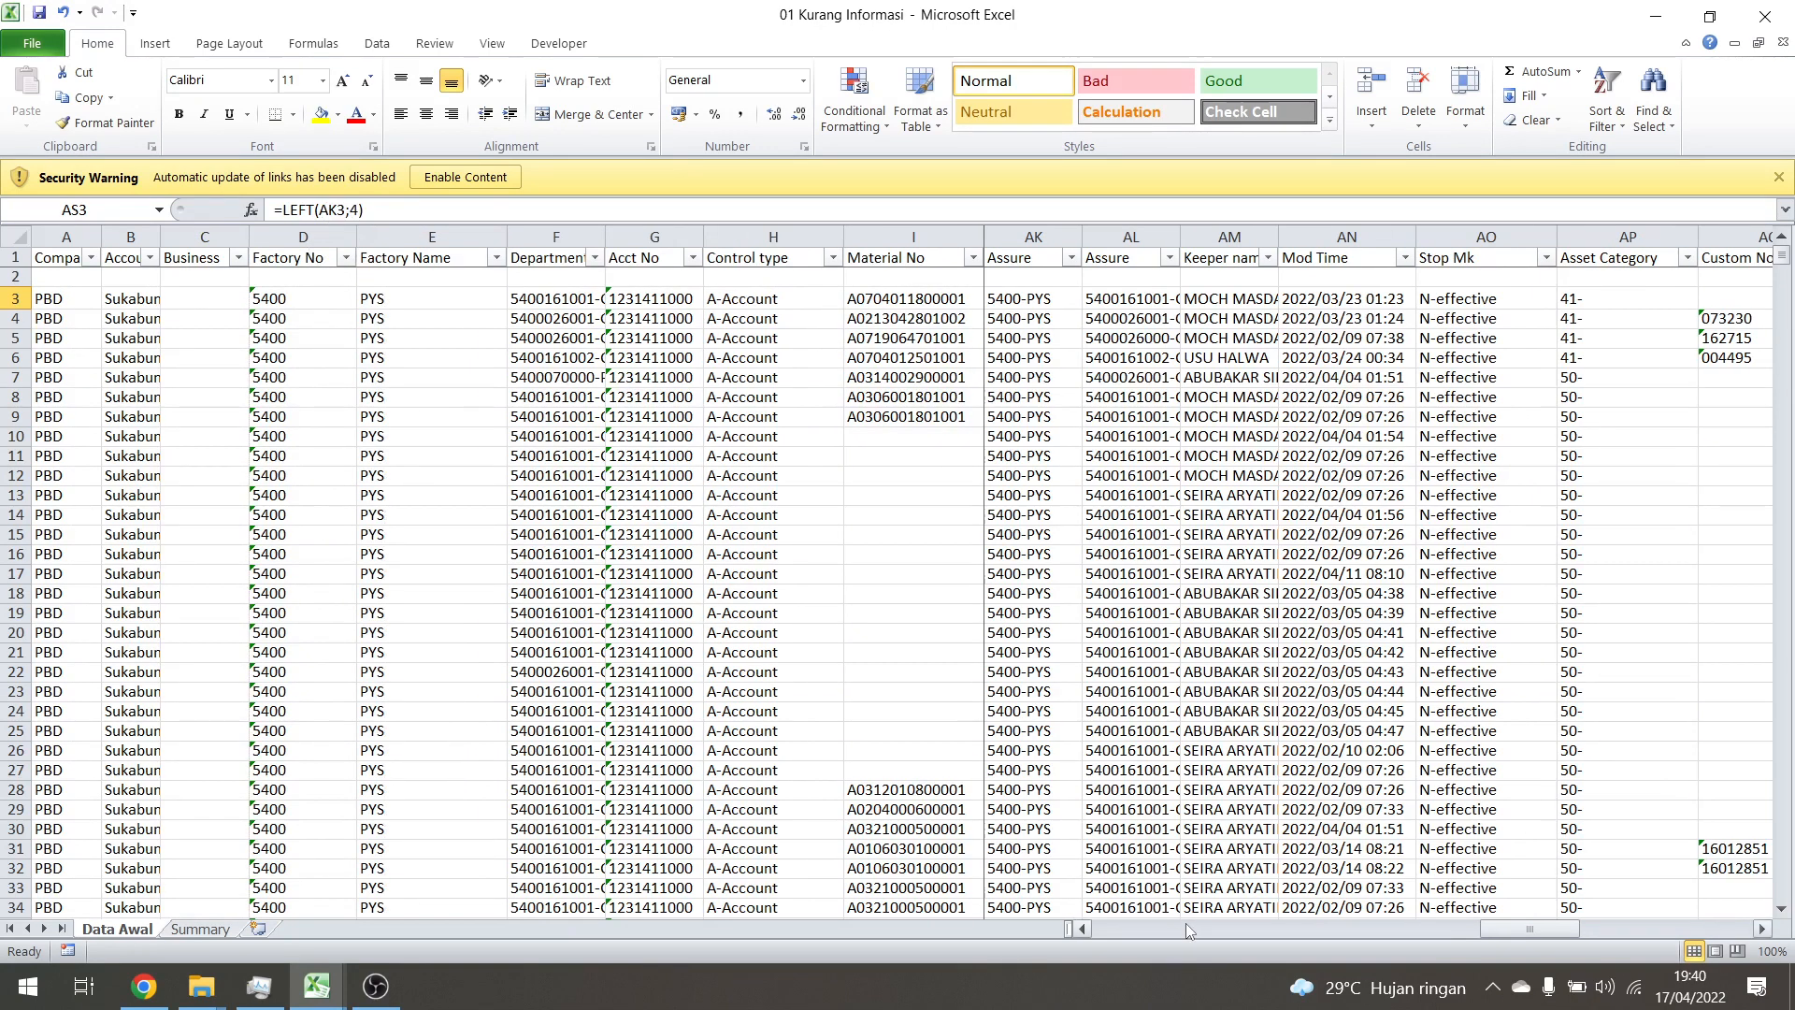
{"action": "left_click_drag", "start_coordinate": [1563, 925], "coordinate": [1657, 915]}
{"action": "left_click", "coordinate": [1390, 306]}
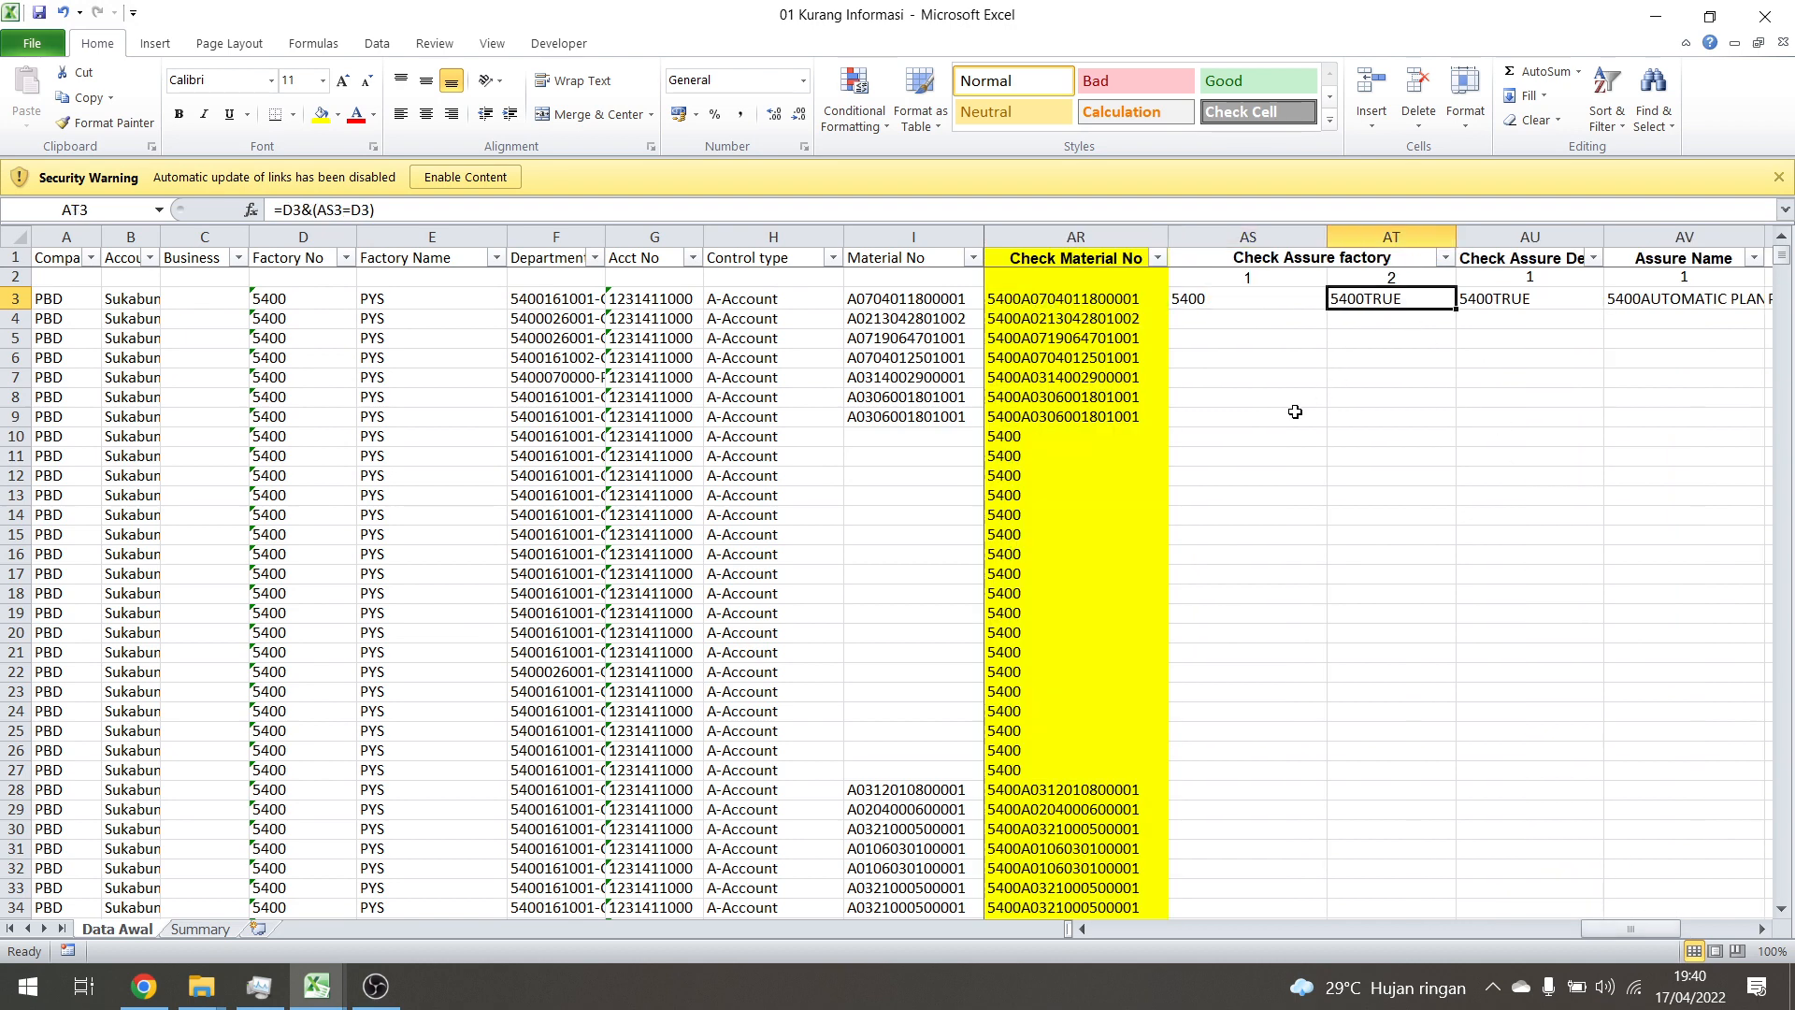
Fill the first Check Assure factory formula down from AS3 through all records and inspect the filled cells
{"action": "left_click", "coordinate": [1244, 296]}
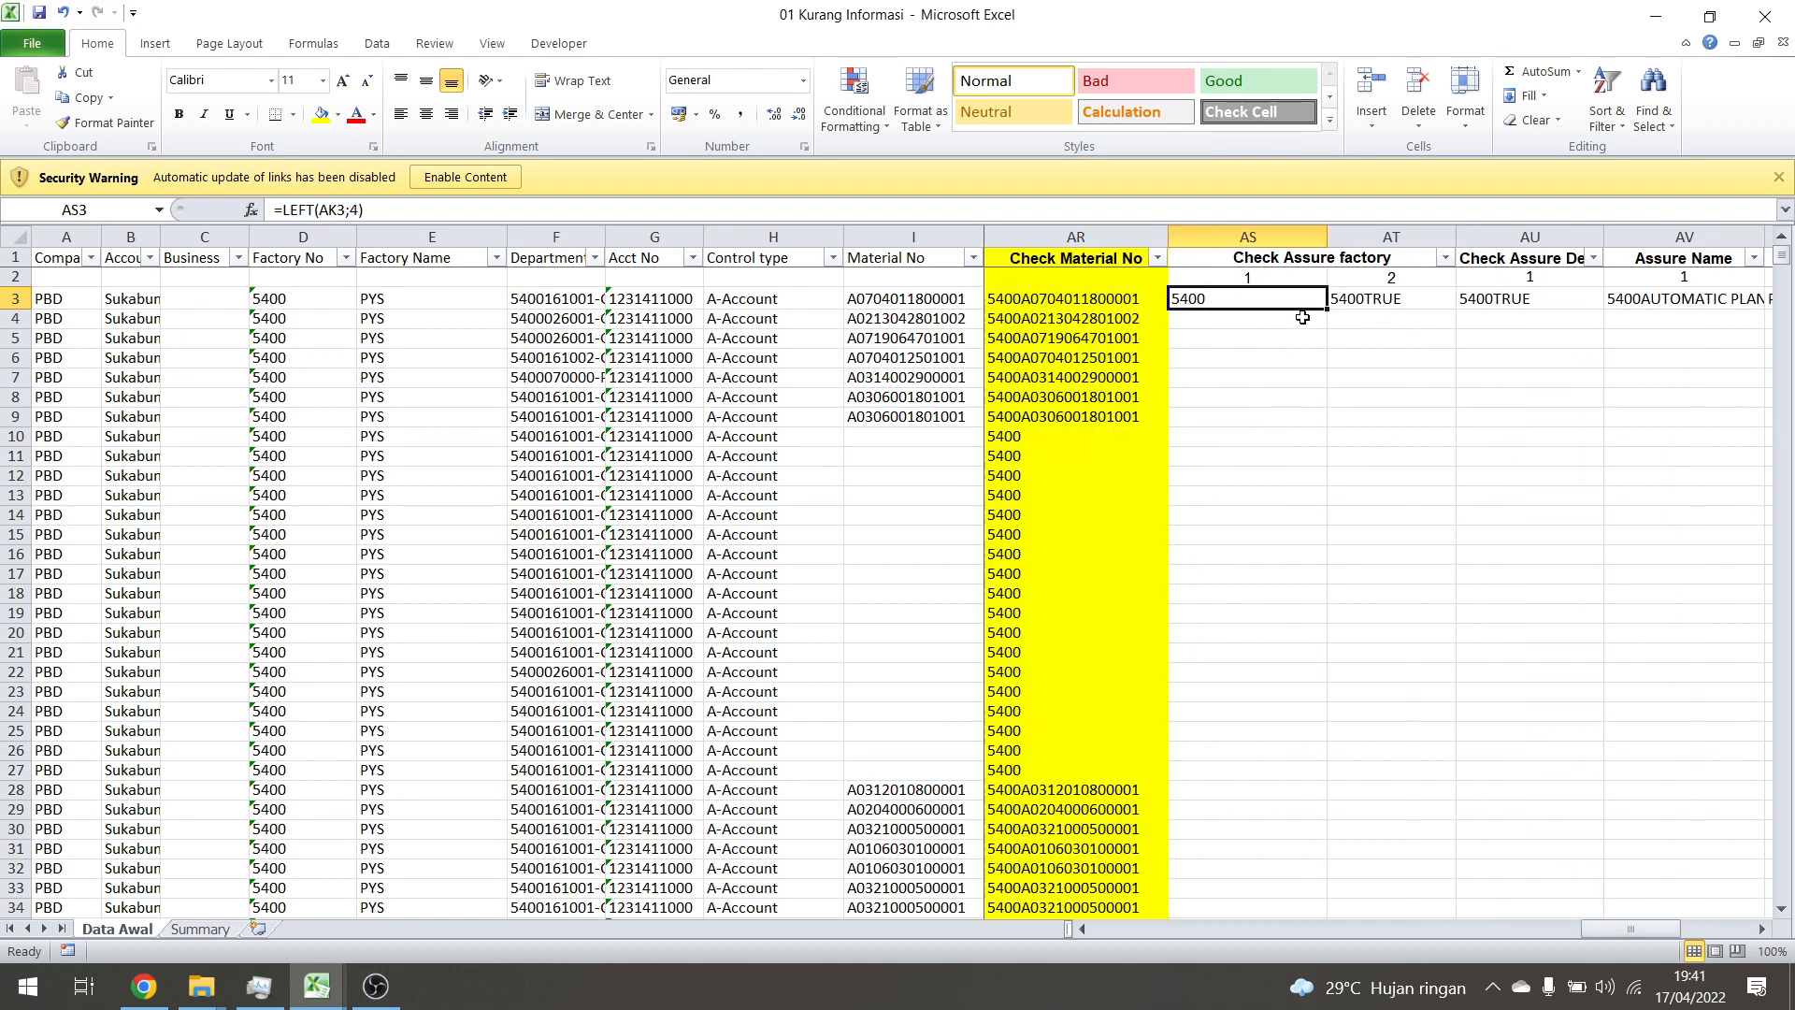
{"action": "double_click", "coordinate": [1325, 313]}
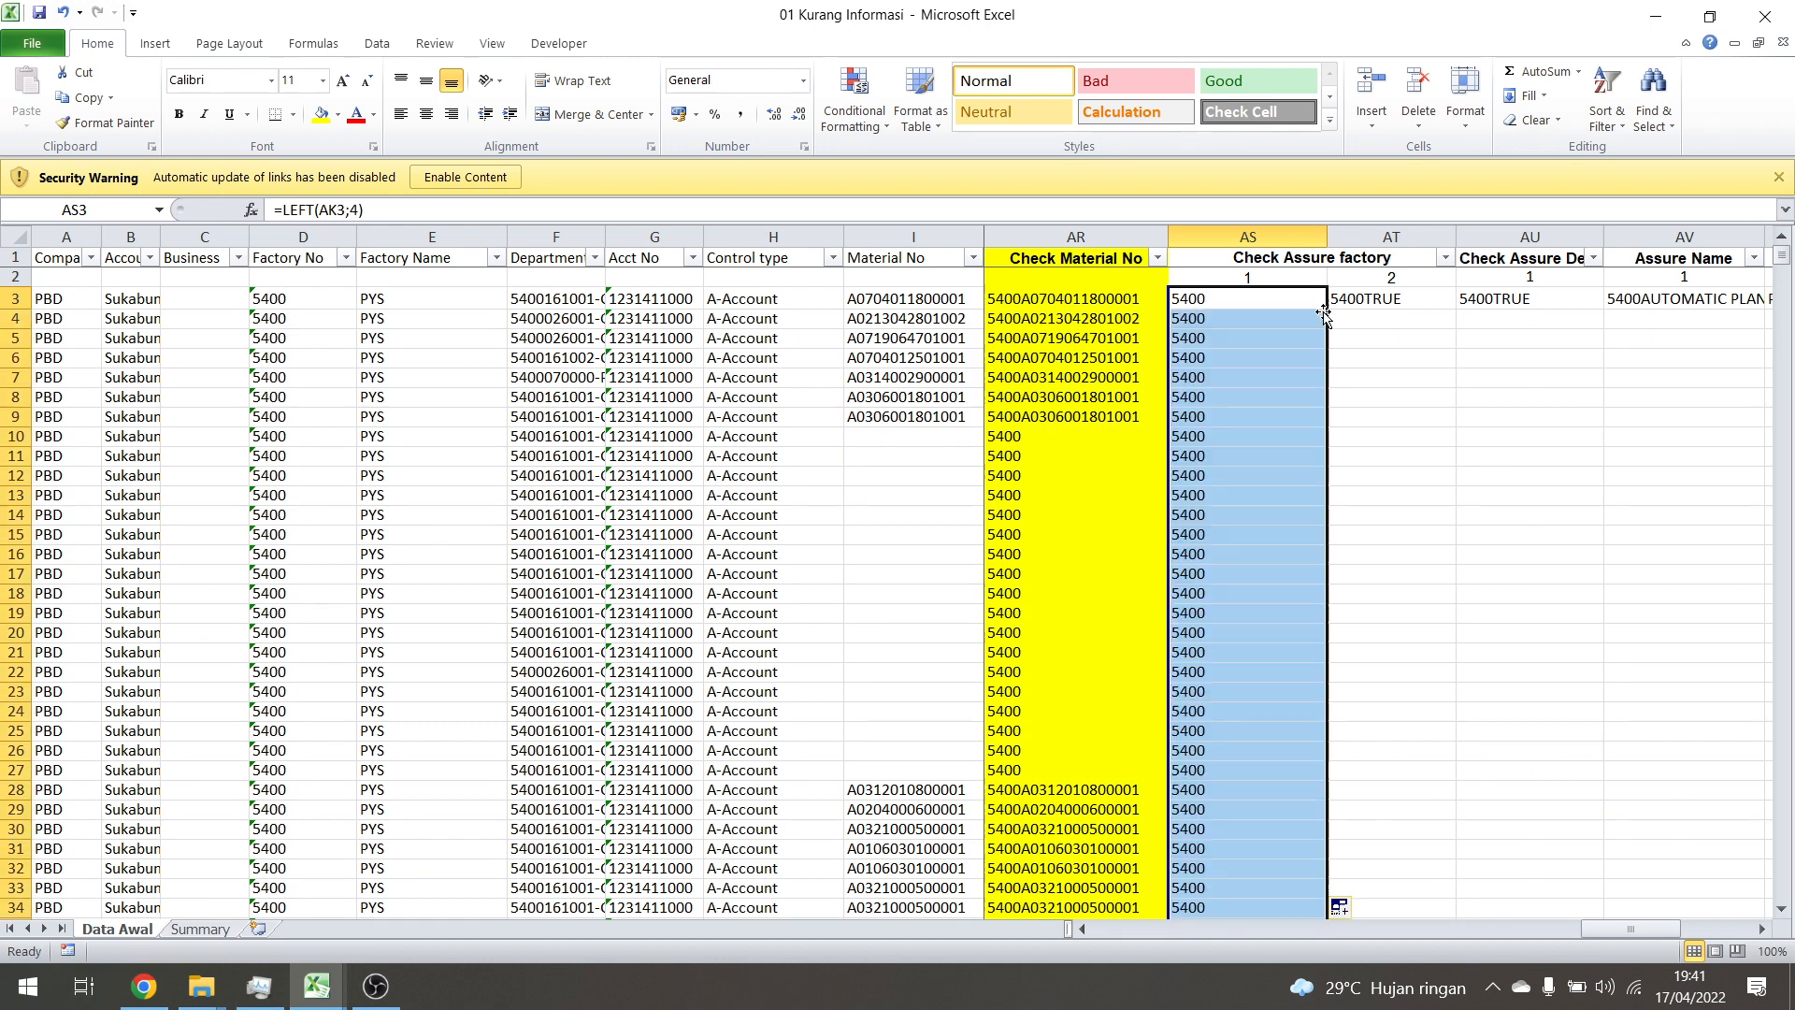
{"action": "left_click", "coordinate": [1398, 374]}
{"action": "left_click", "coordinate": [1390, 299]}
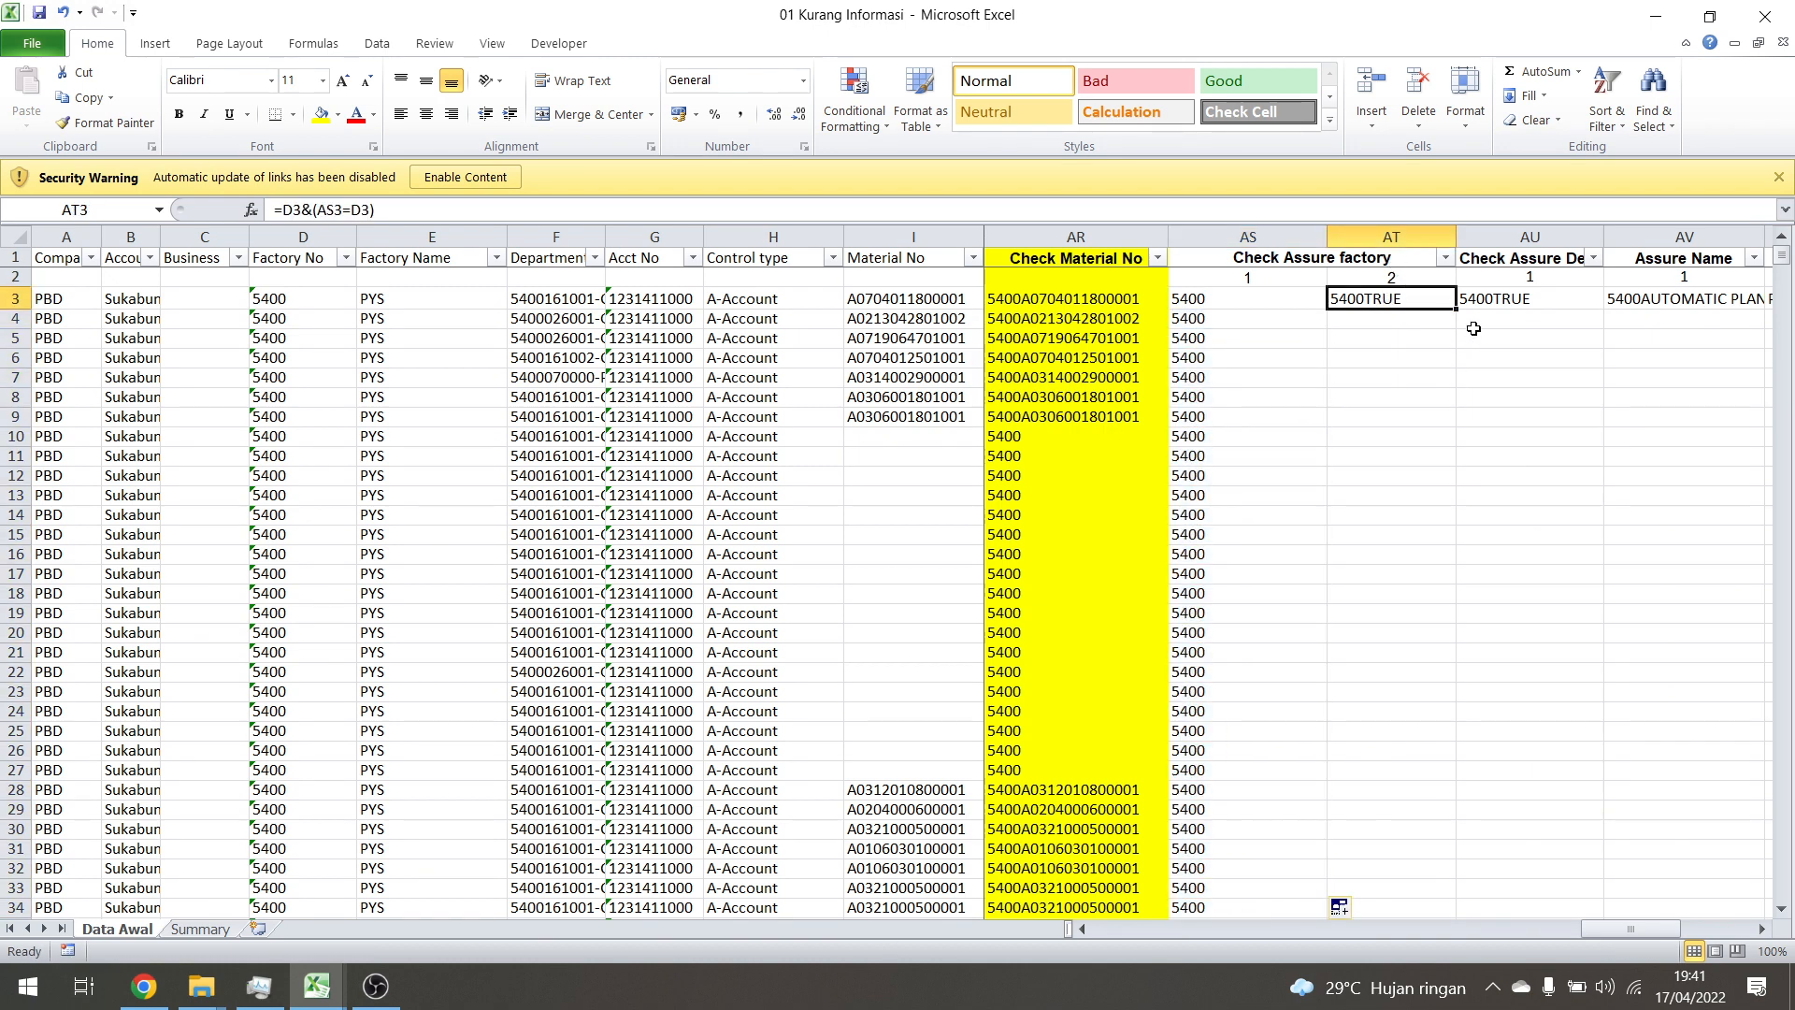
{"action": "left_click", "coordinate": [1235, 324]}
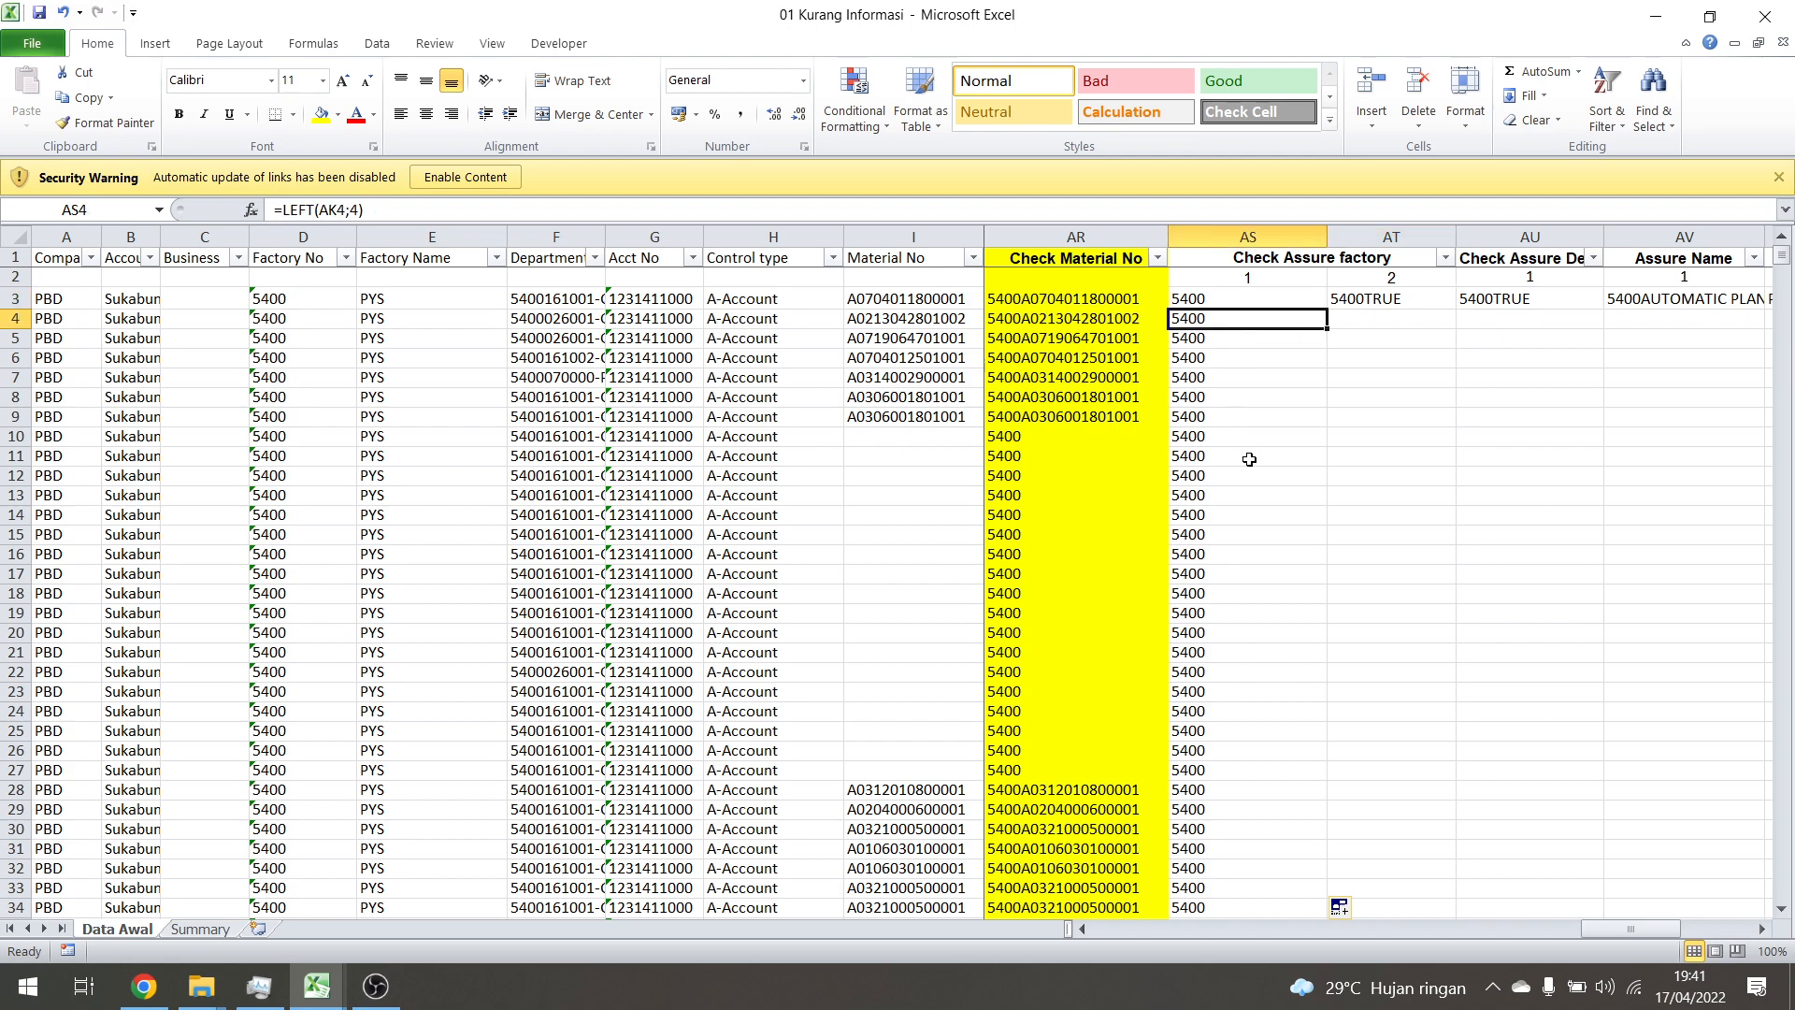
Check the Assure source data in column AK, and fill the second Check Assure factory formula down from AT3 through all records
{"action": "left_click", "coordinate": [1494, 928]}
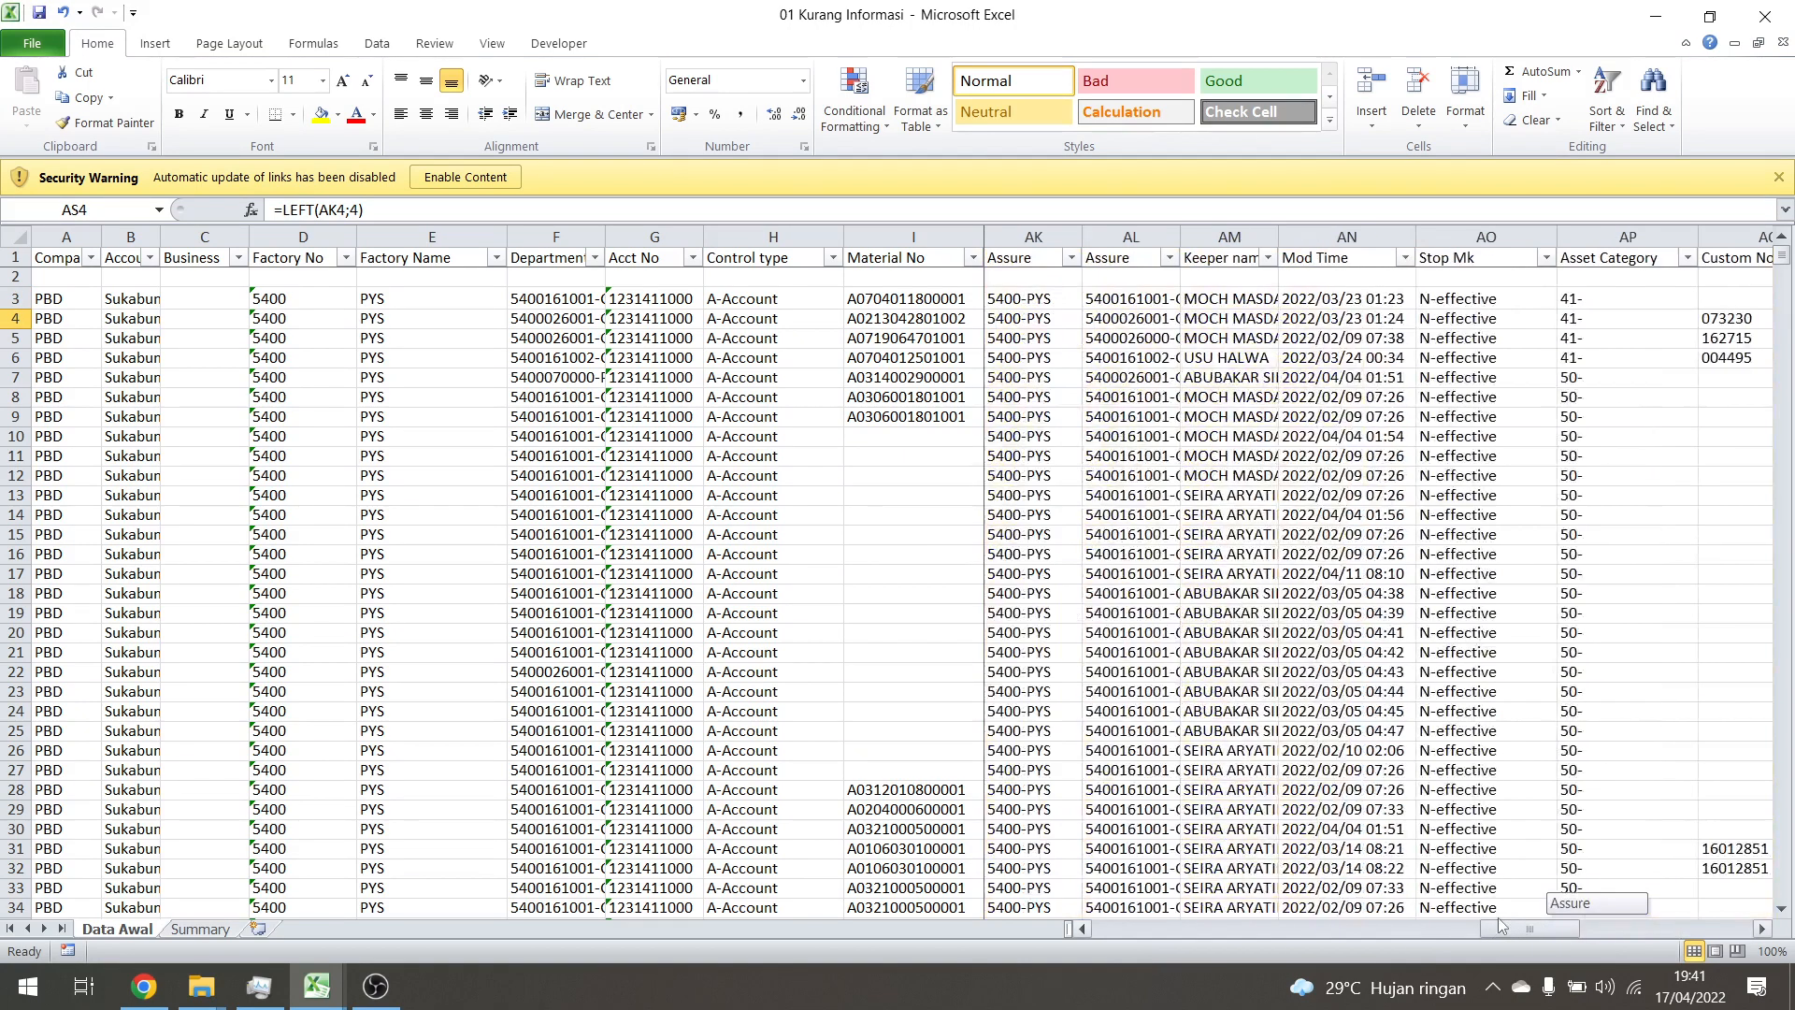
{"action": "left_click_drag", "start_coordinate": [1499, 924], "coordinate": [1480, 921]}
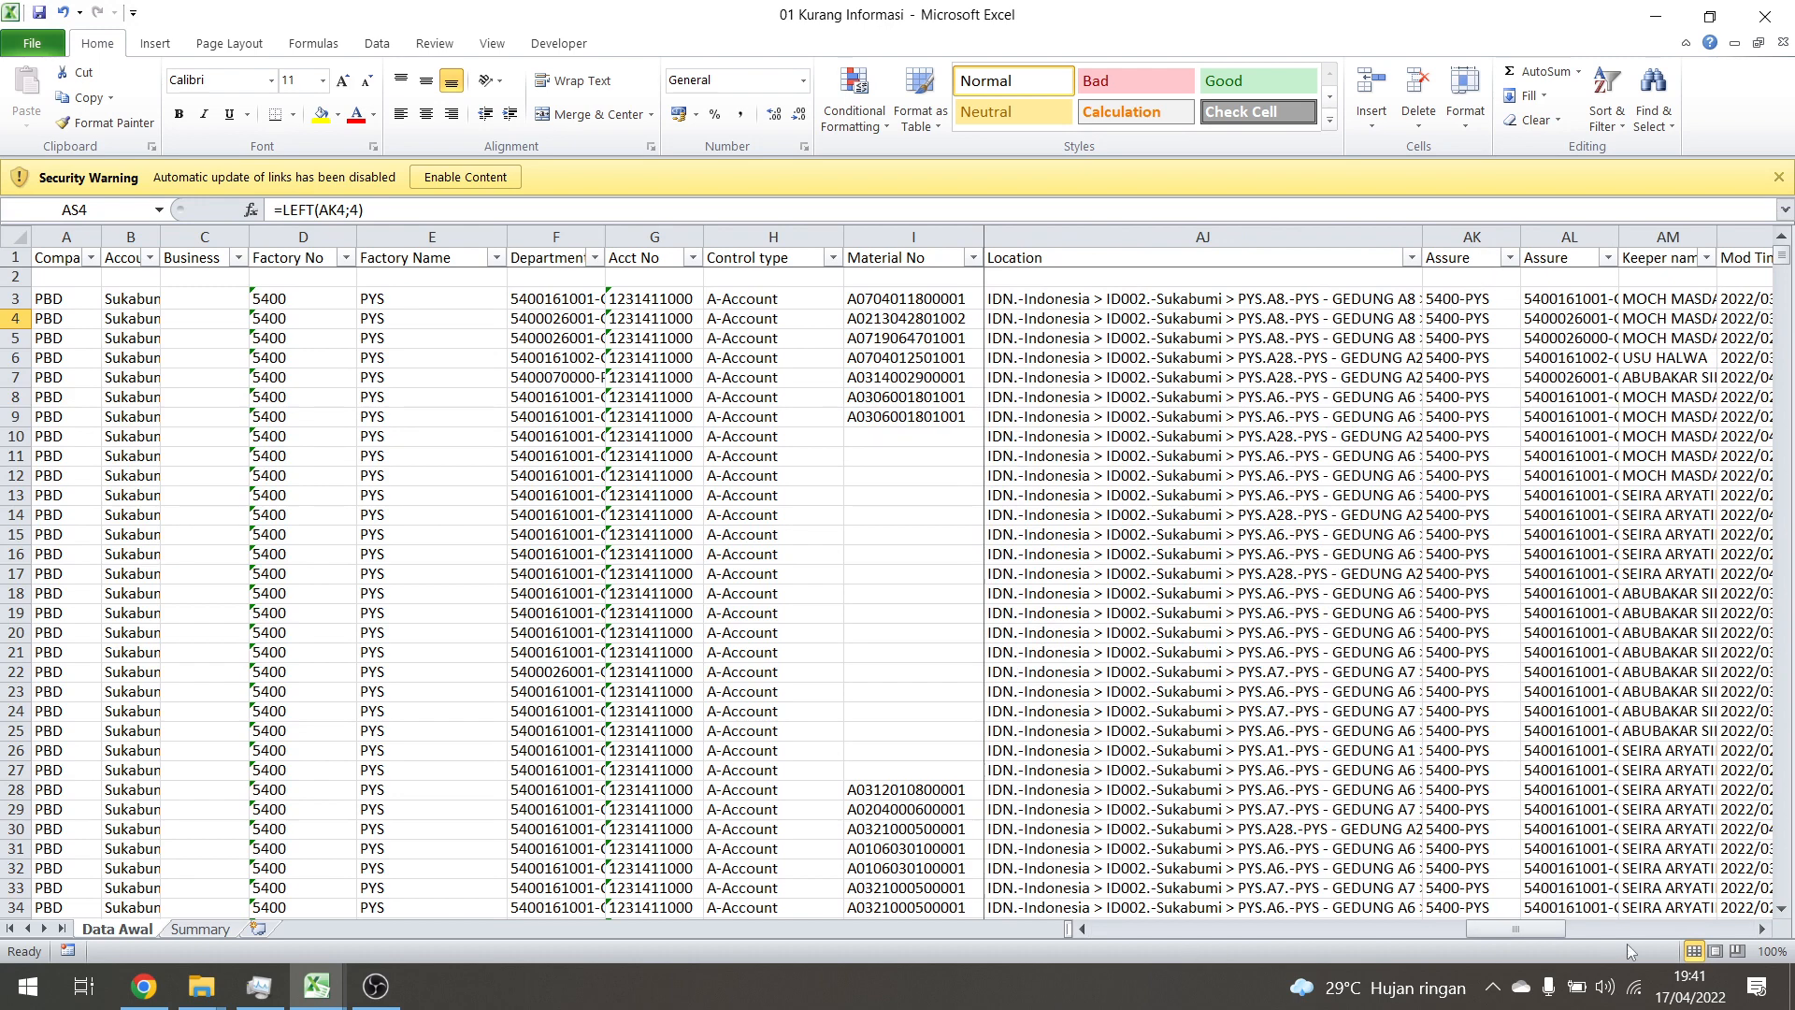
{"action": "left_click_drag", "start_coordinate": [1526, 935], "coordinate": [1646, 933]}
{"action": "left_click", "coordinate": [1384, 318]}
{"action": "left_click", "coordinate": [1384, 298]}
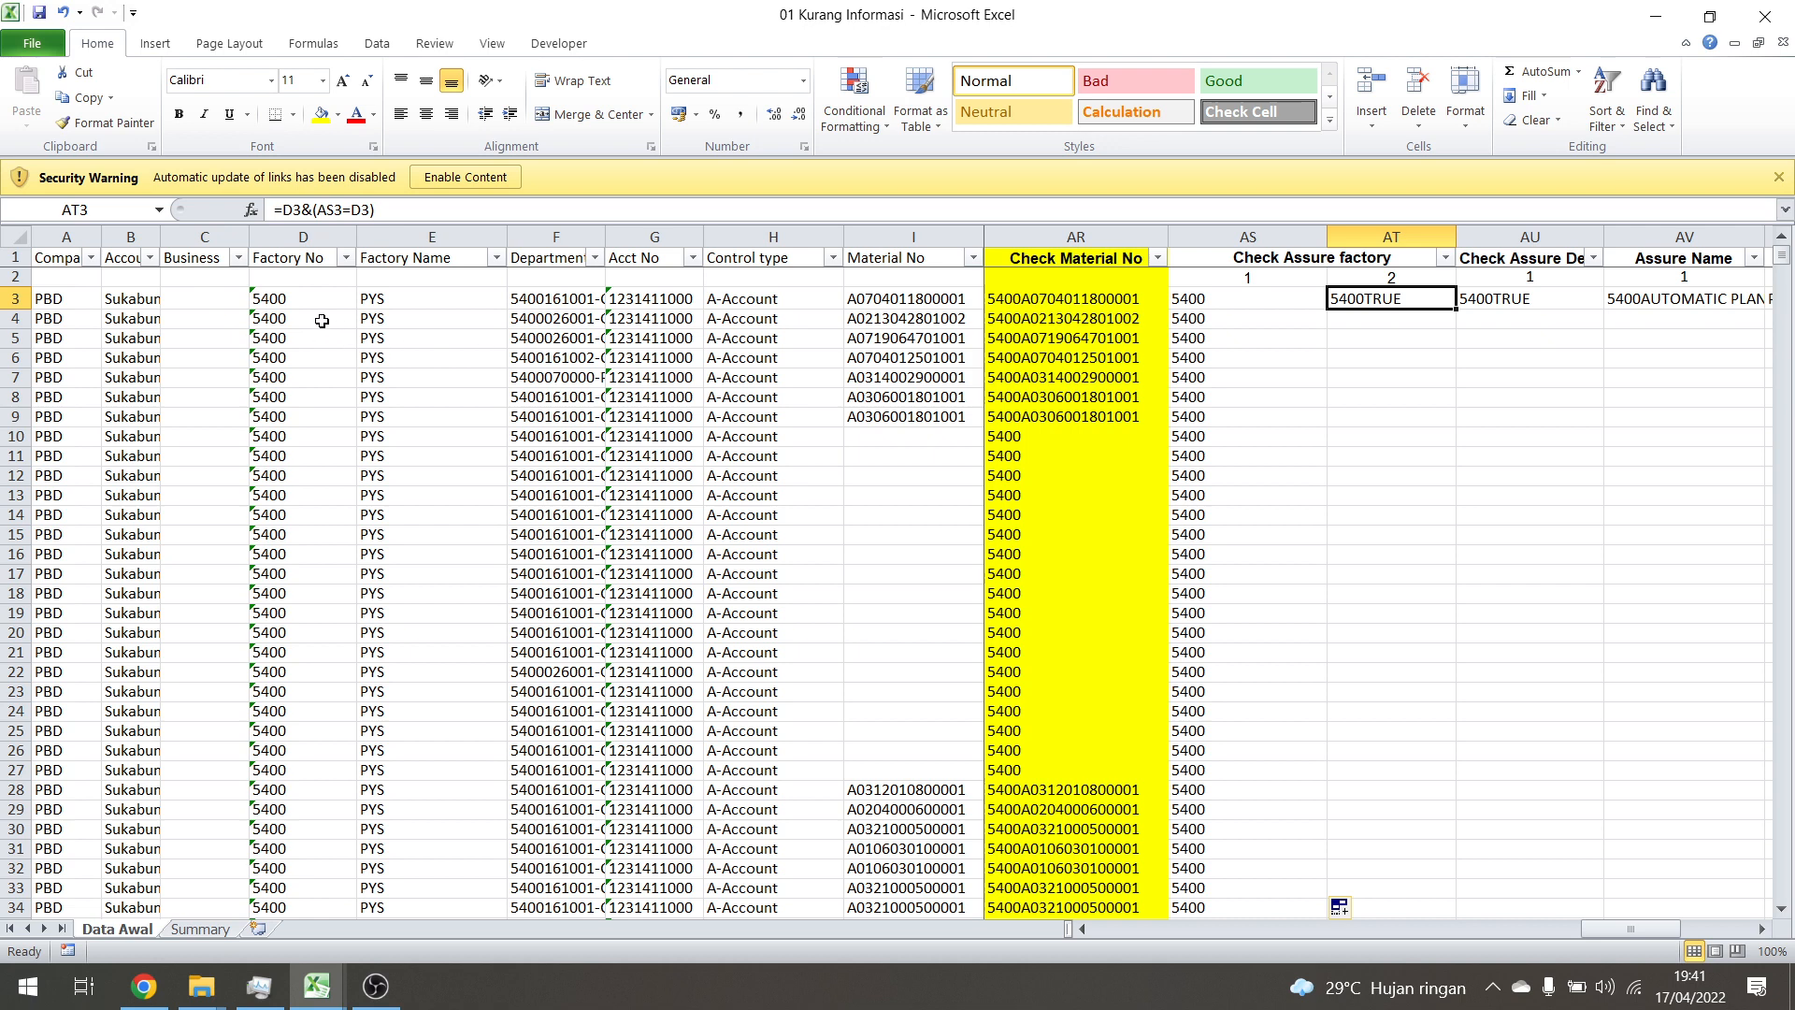
{"action": "double_click", "coordinate": [1456, 312]}
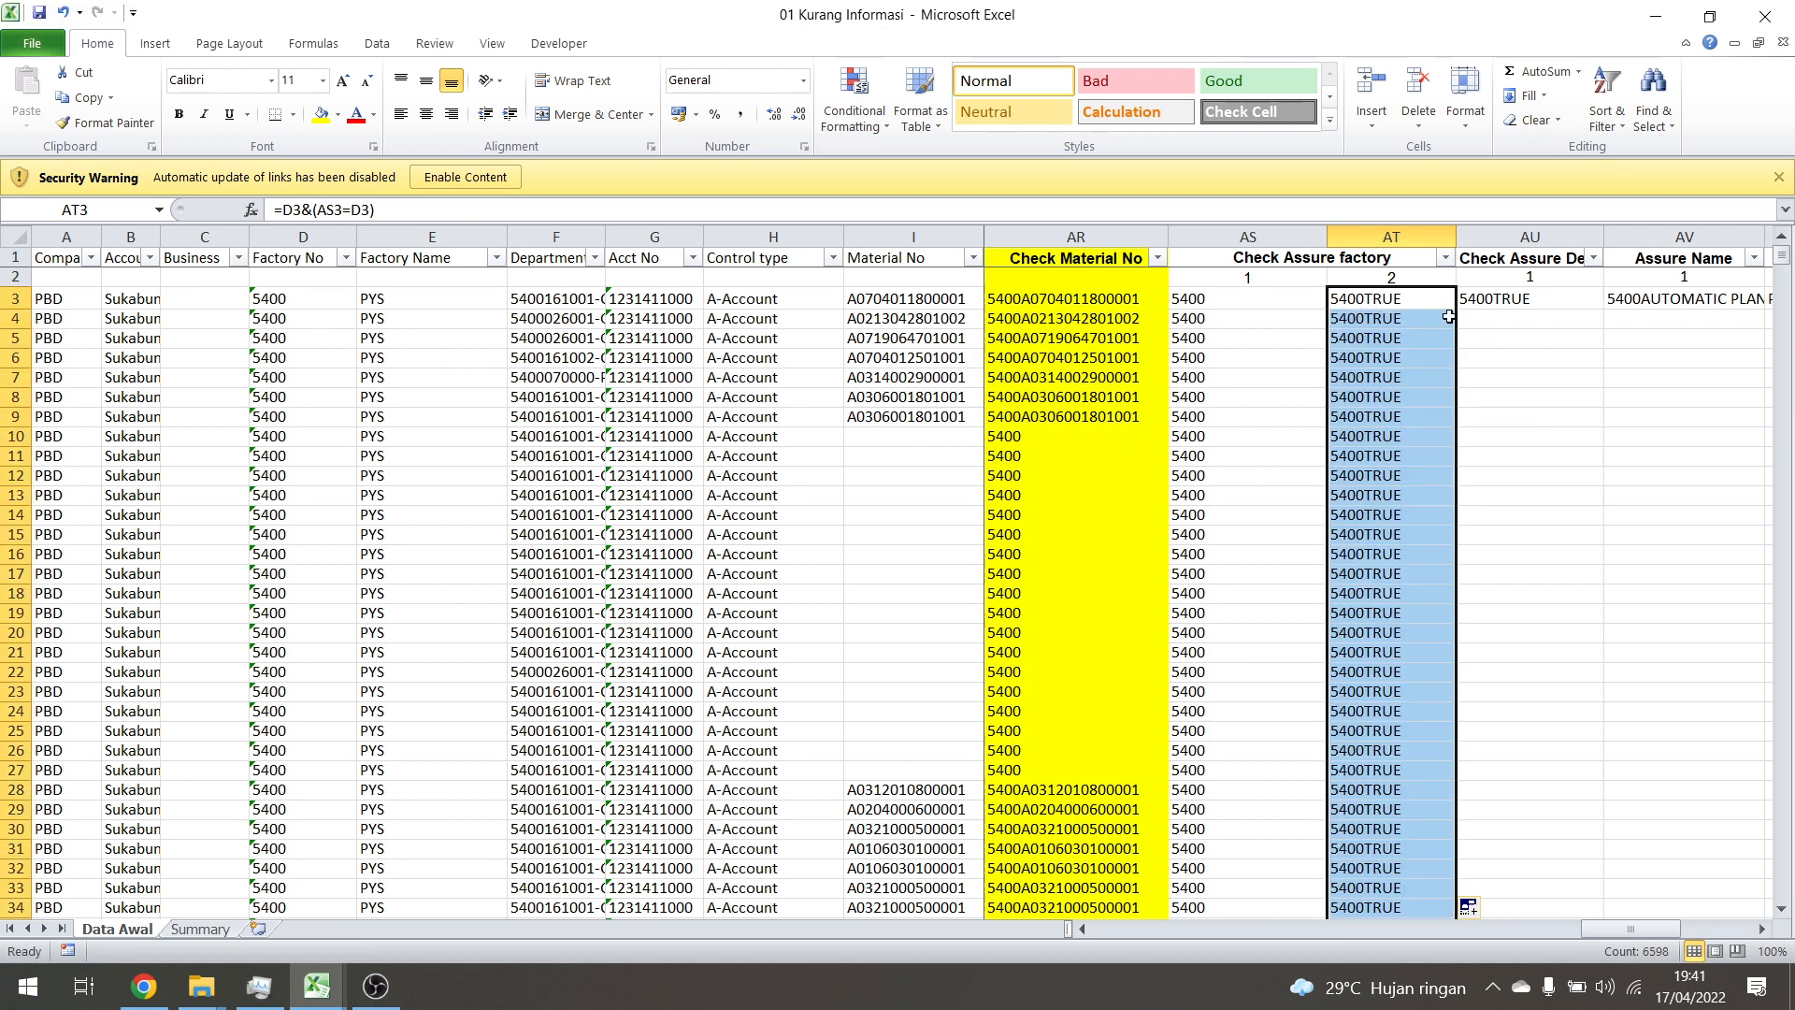
{"action": "left_click", "coordinate": [1533, 434]}
Move the Data Awal filter from the header row to row 2 so each numbered check column can be filtered
{"action": "left_click", "coordinate": [1445, 259]}
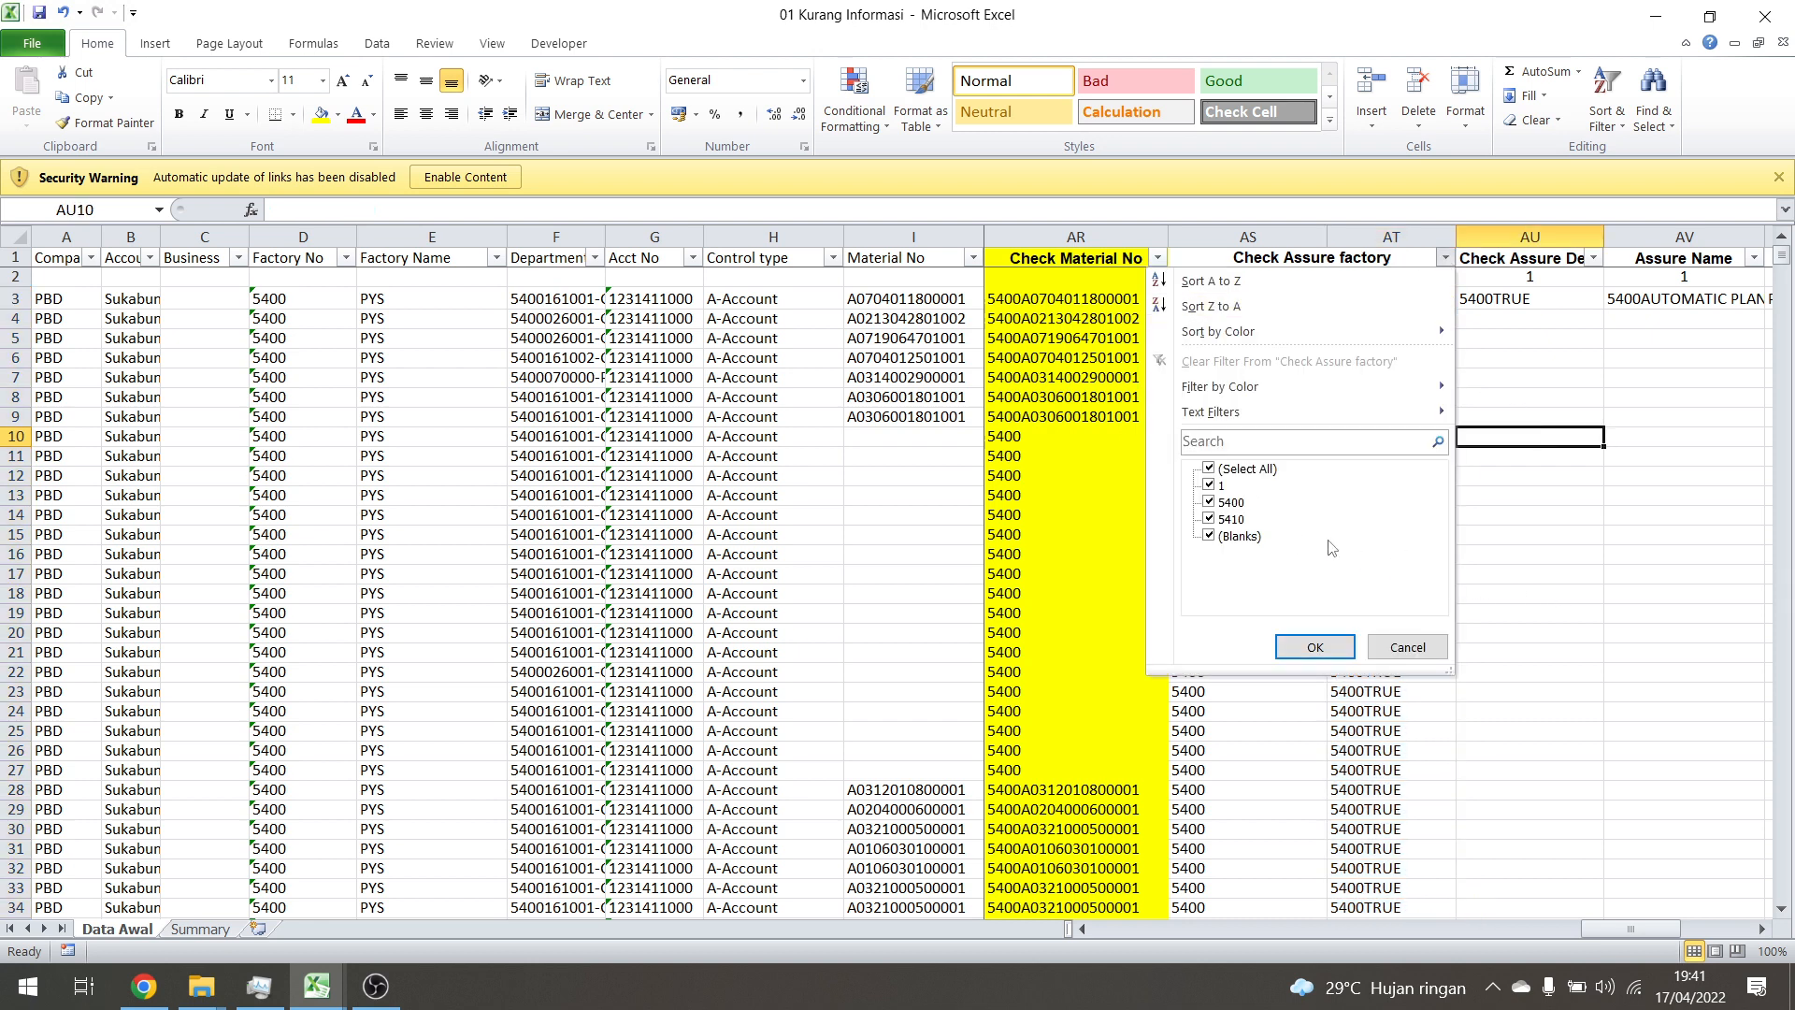
{"action": "left_click", "coordinate": [1546, 501]}
{"action": "left_click", "coordinate": [15, 277]}
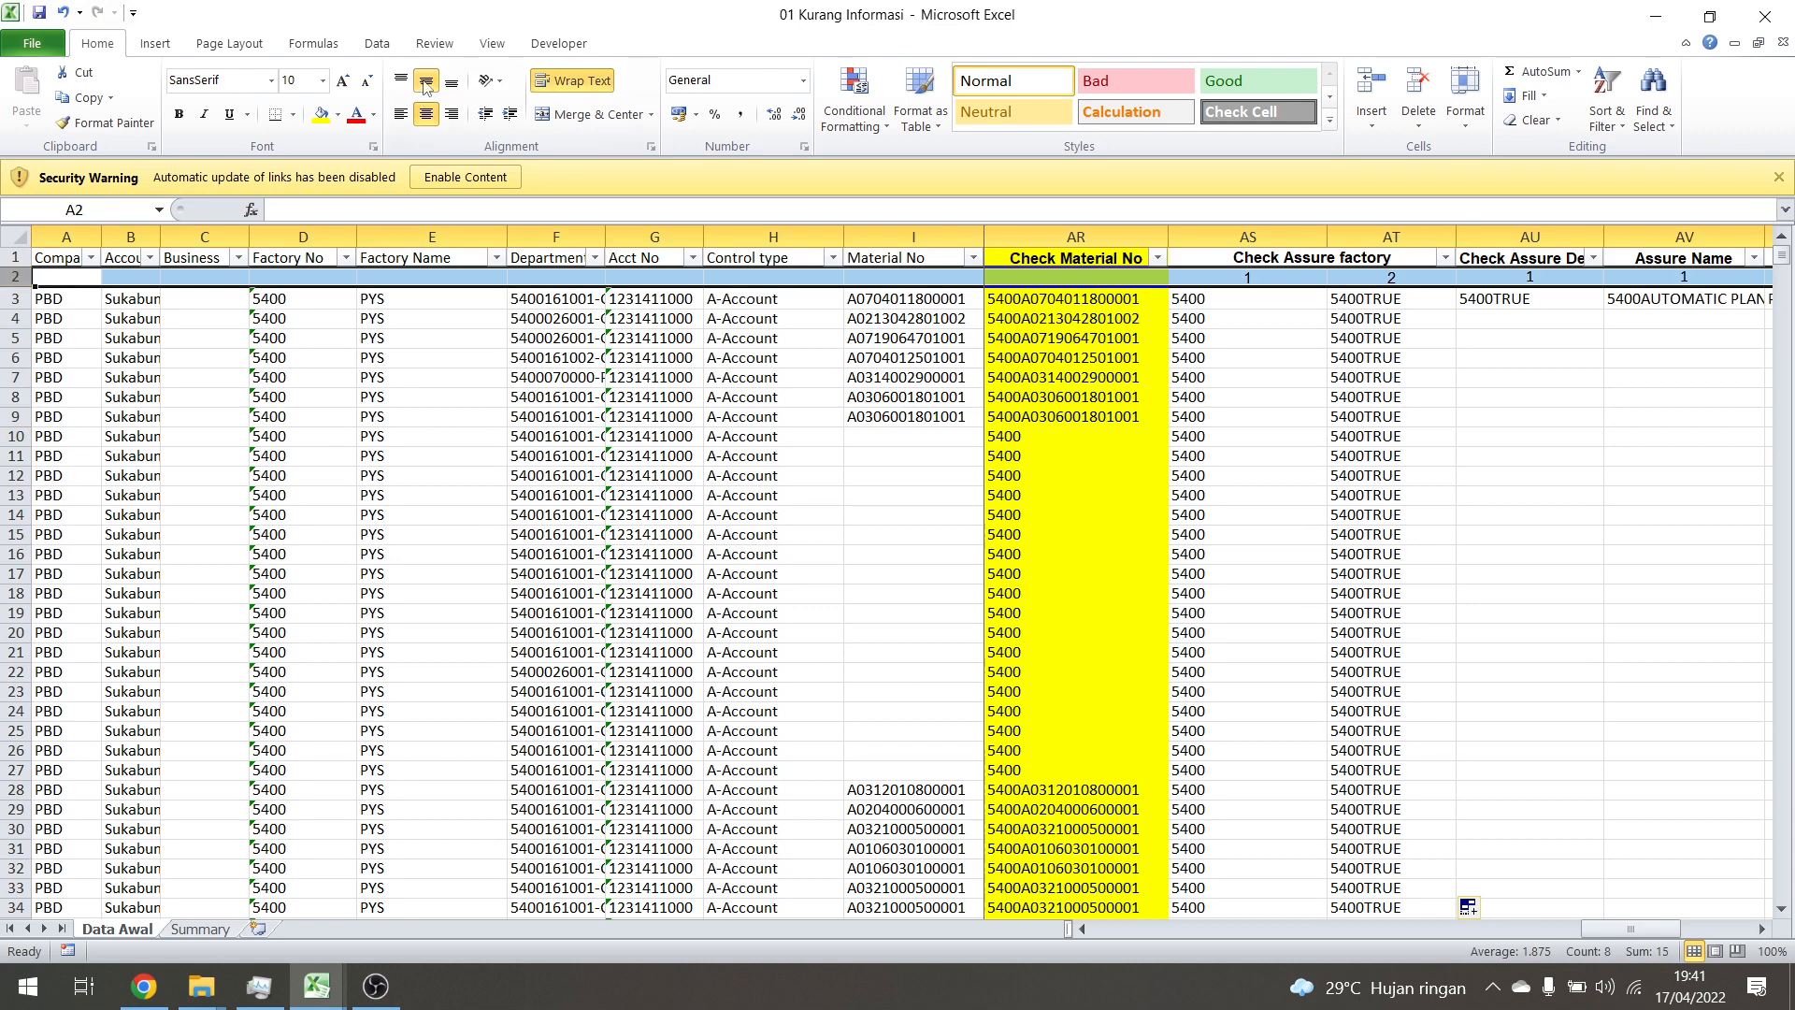
{"action": "left_click", "coordinate": [377, 43]}
{"action": "left_click", "coordinate": [554, 92]}
{"action": "left_click", "coordinate": [558, 93]}
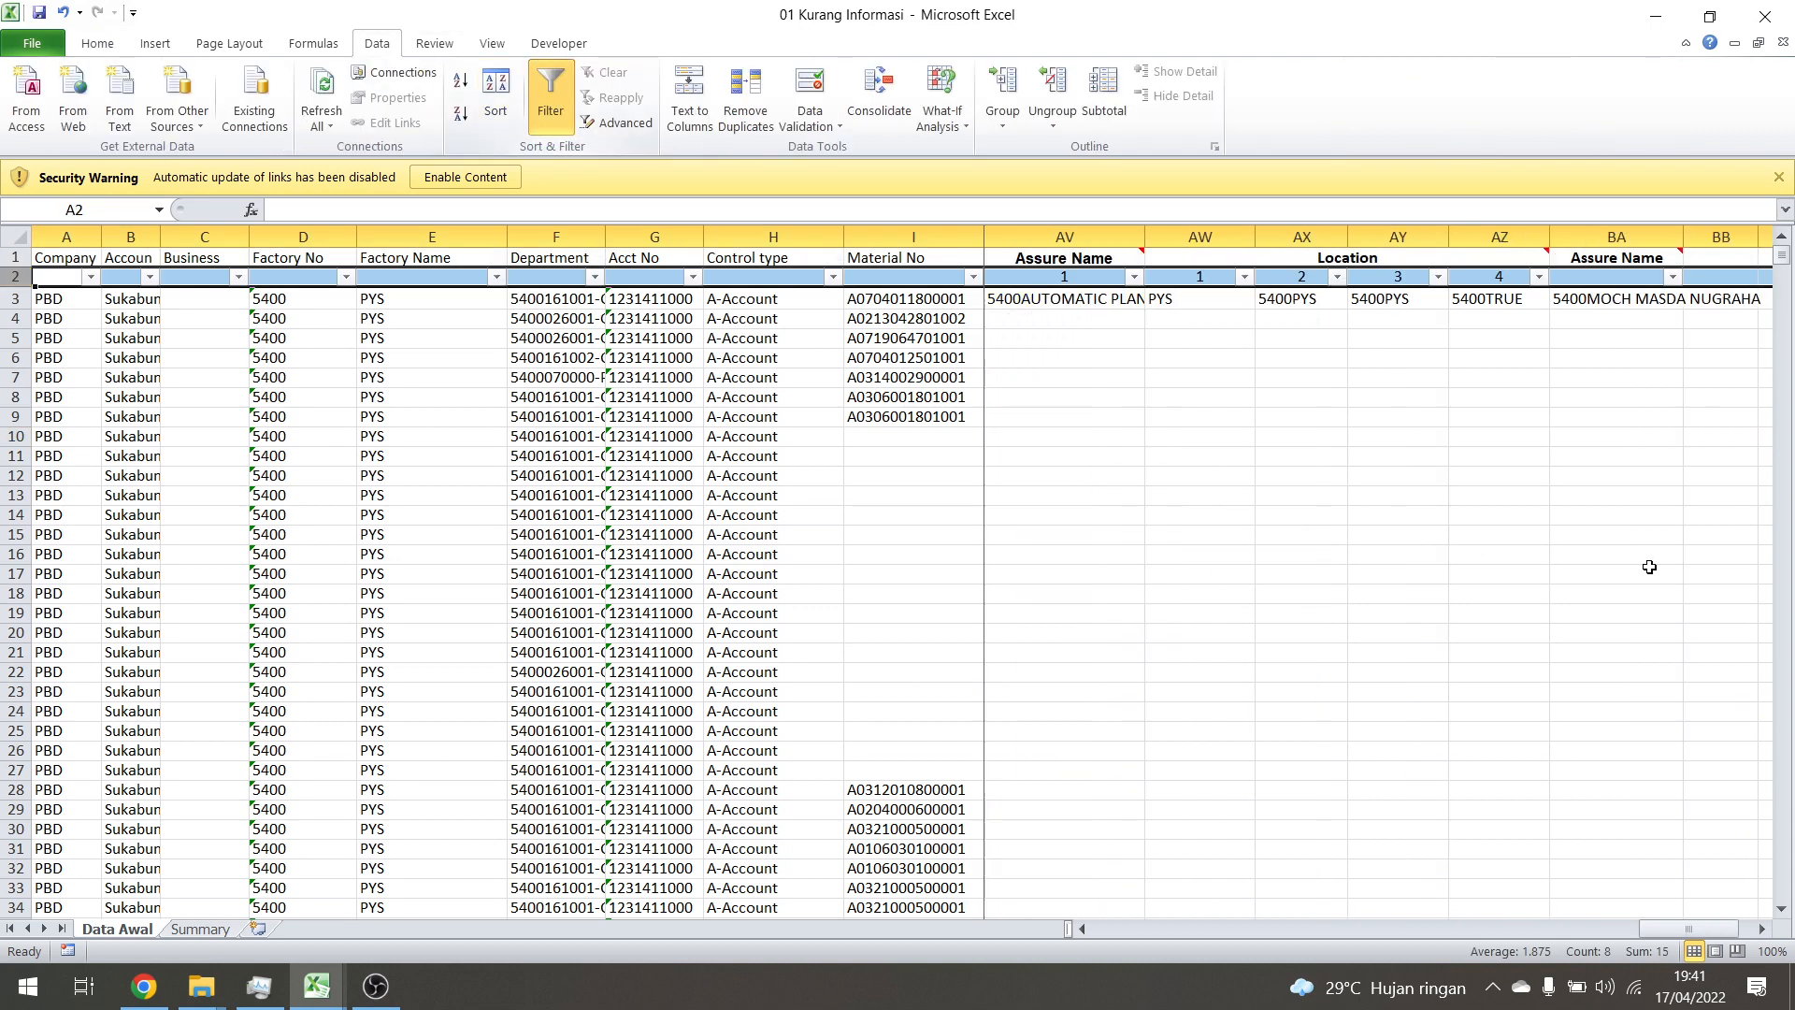
{"action": "left_click_drag", "start_coordinate": [1688, 928], "coordinate": [1630, 928]}
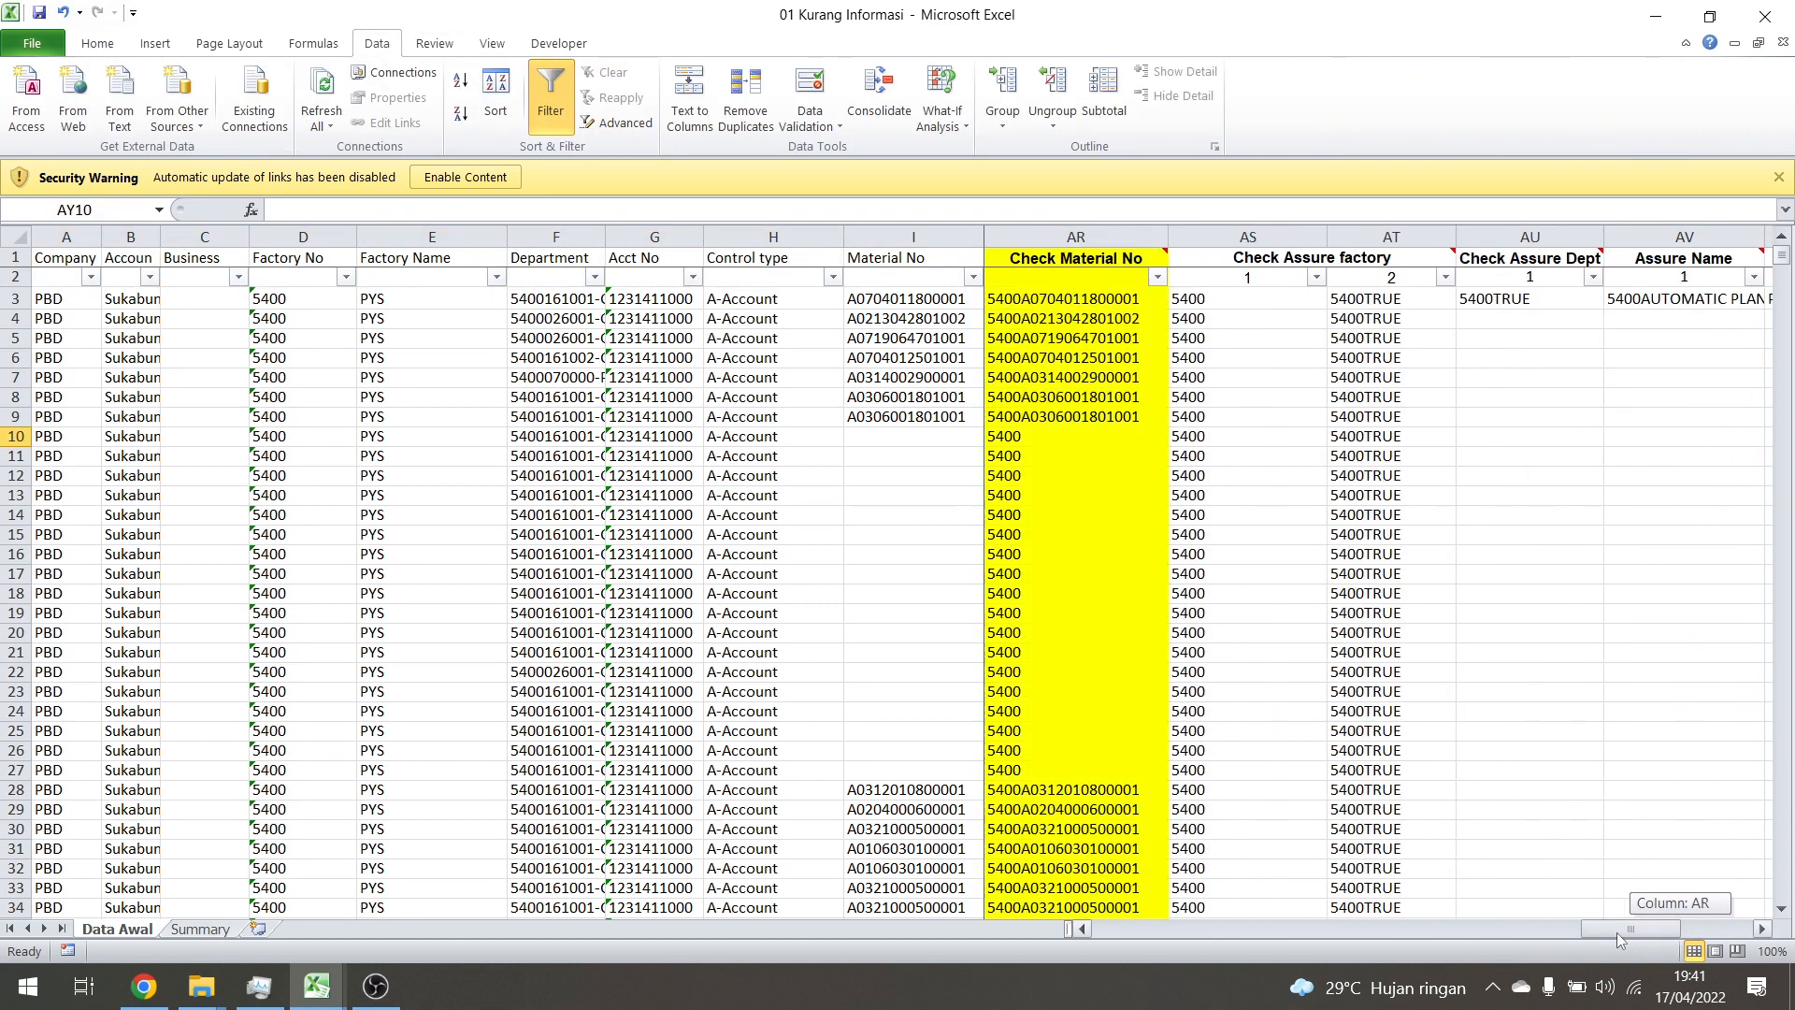
Filter the second Check Assure factory column in AT to show only 5400FALSE
{"action": "mouse_move", "coordinate": [1432, 255]}
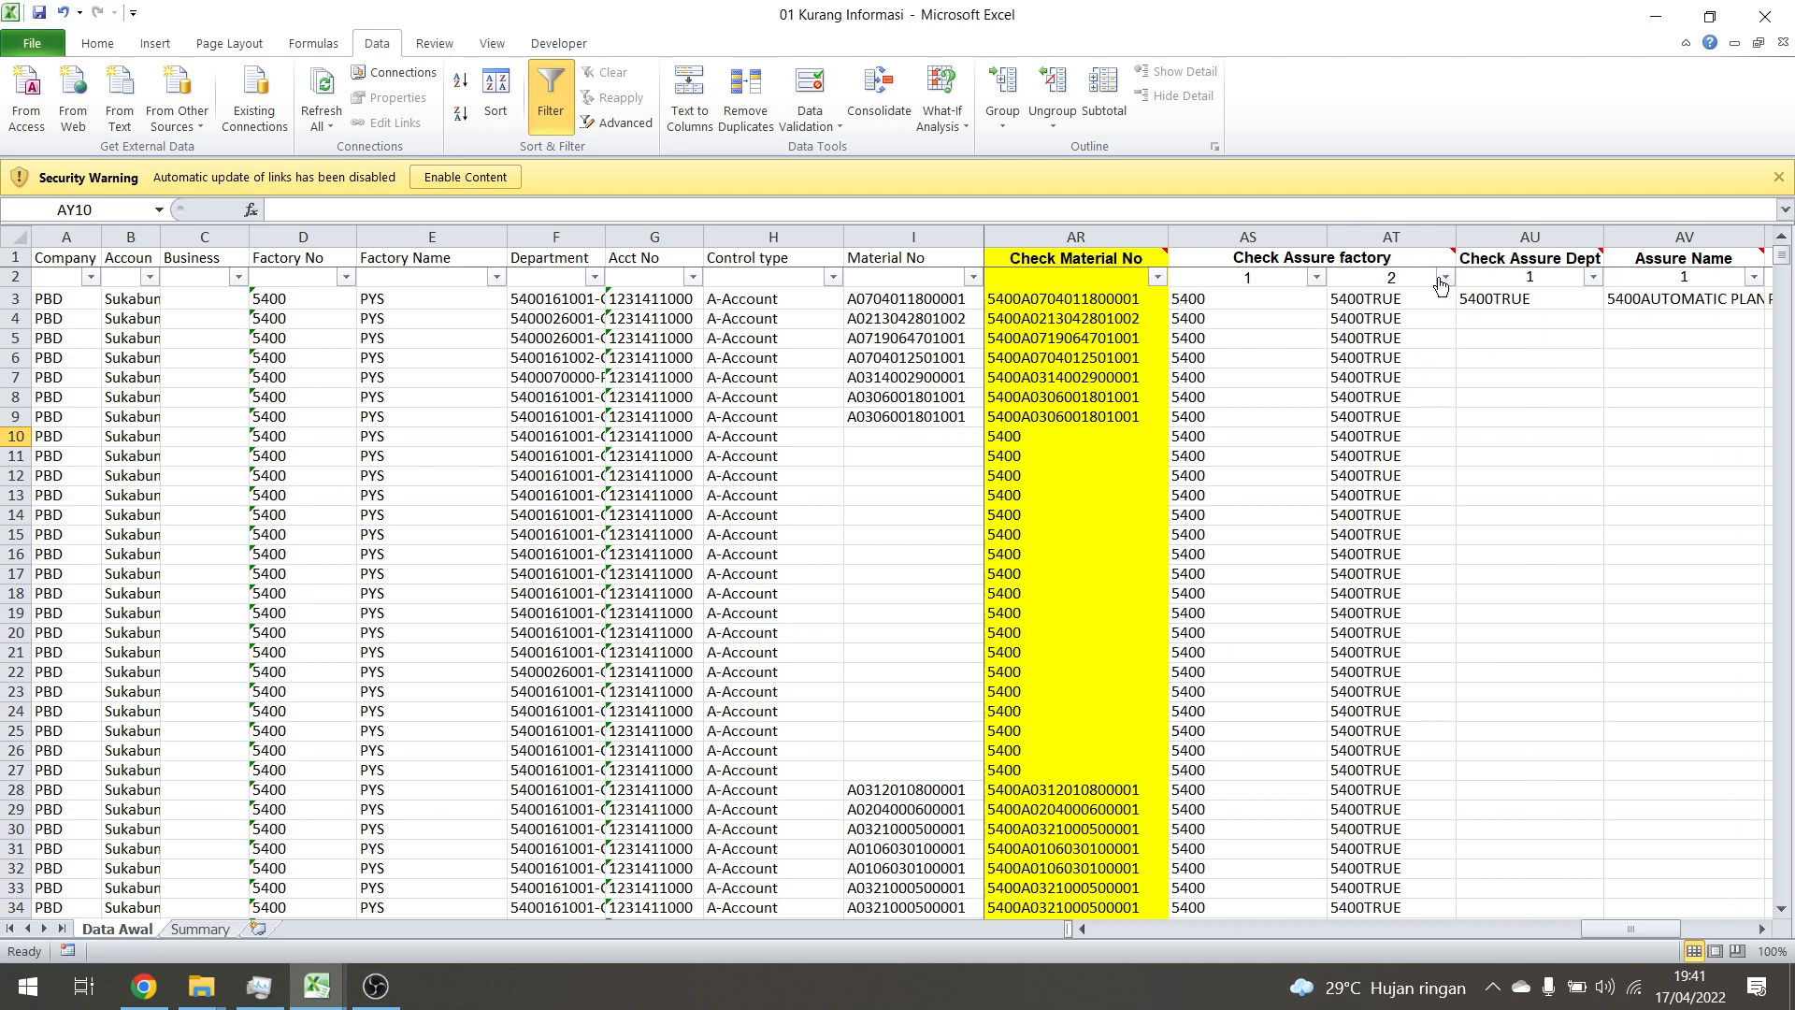
{"action": "left_click", "coordinate": [1444, 277]}
{"action": "left_click", "coordinate": [1258, 497]}
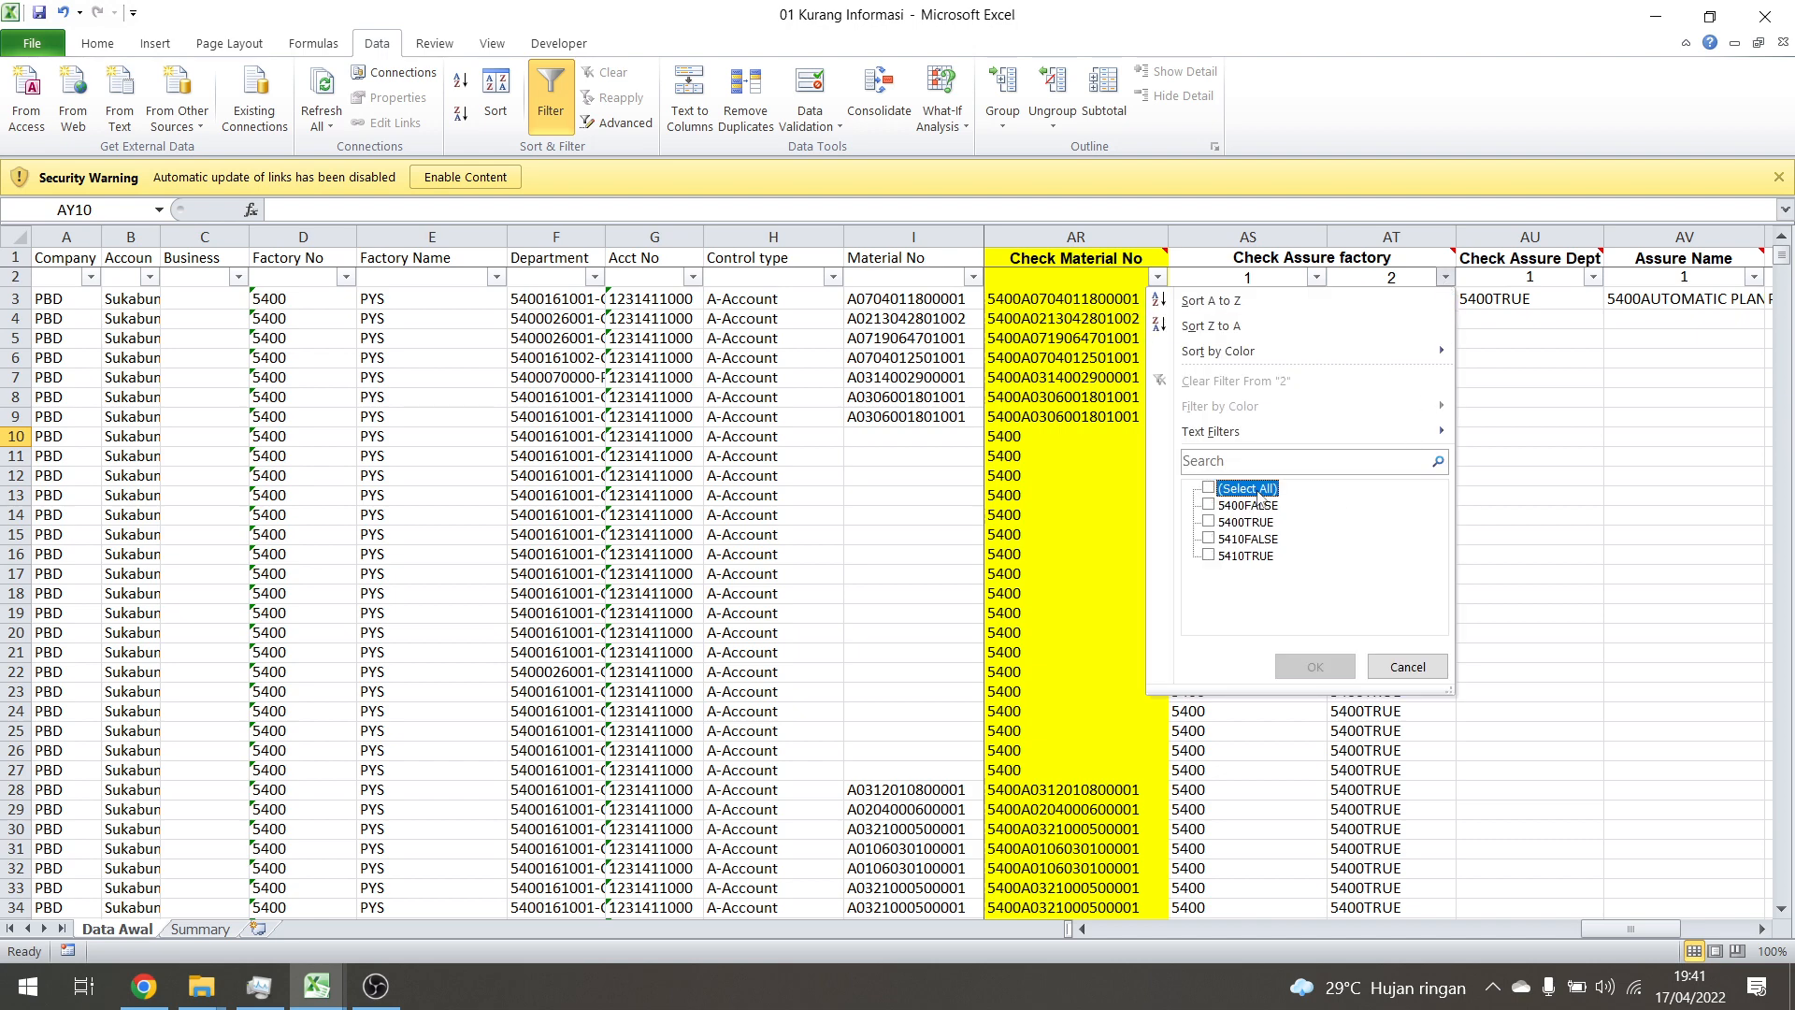
{"action": "left_click", "coordinate": [1257, 506]}
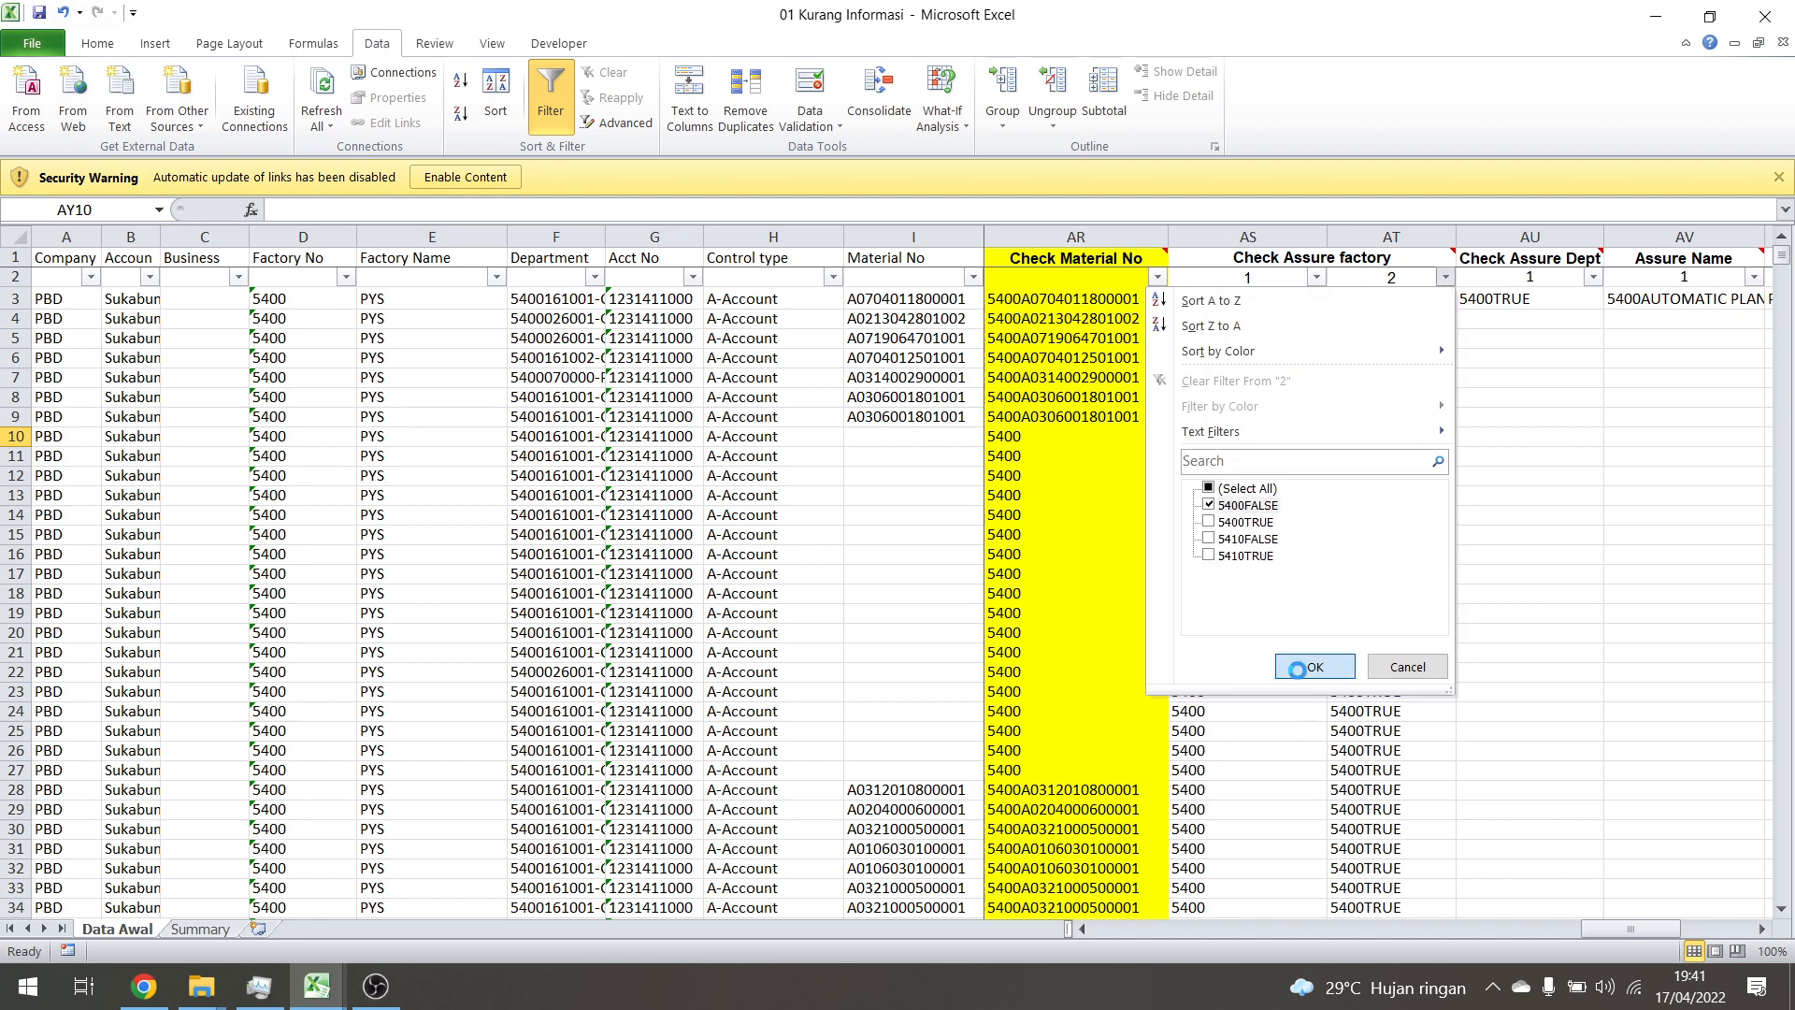
{"action": "left_click", "coordinate": [1312, 666]}
{"action": "left_click", "coordinate": [1495, 612]}
Compare the mismatched records' extracted factory in column AS with Factory No, and inspect the AT formula in row 665
{"action": "left_click", "coordinate": [1197, 314]}
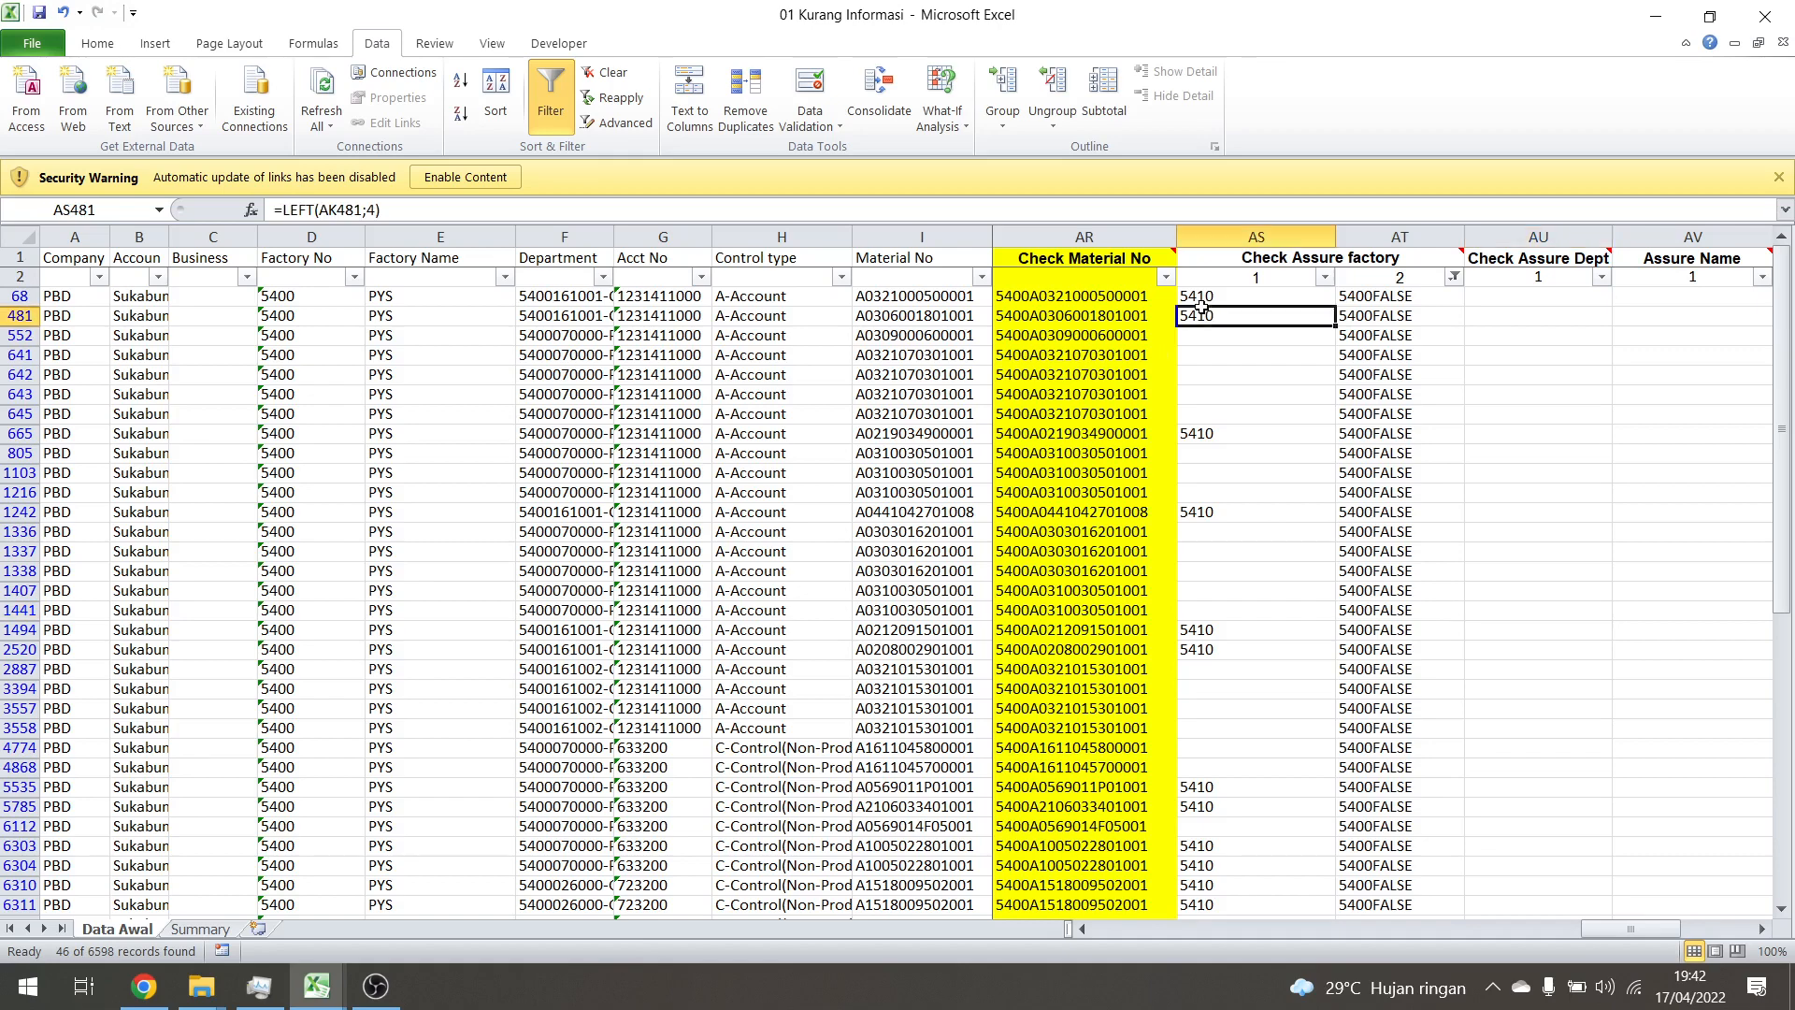
{"action": "left_click", "coordinate": [309, 321]}
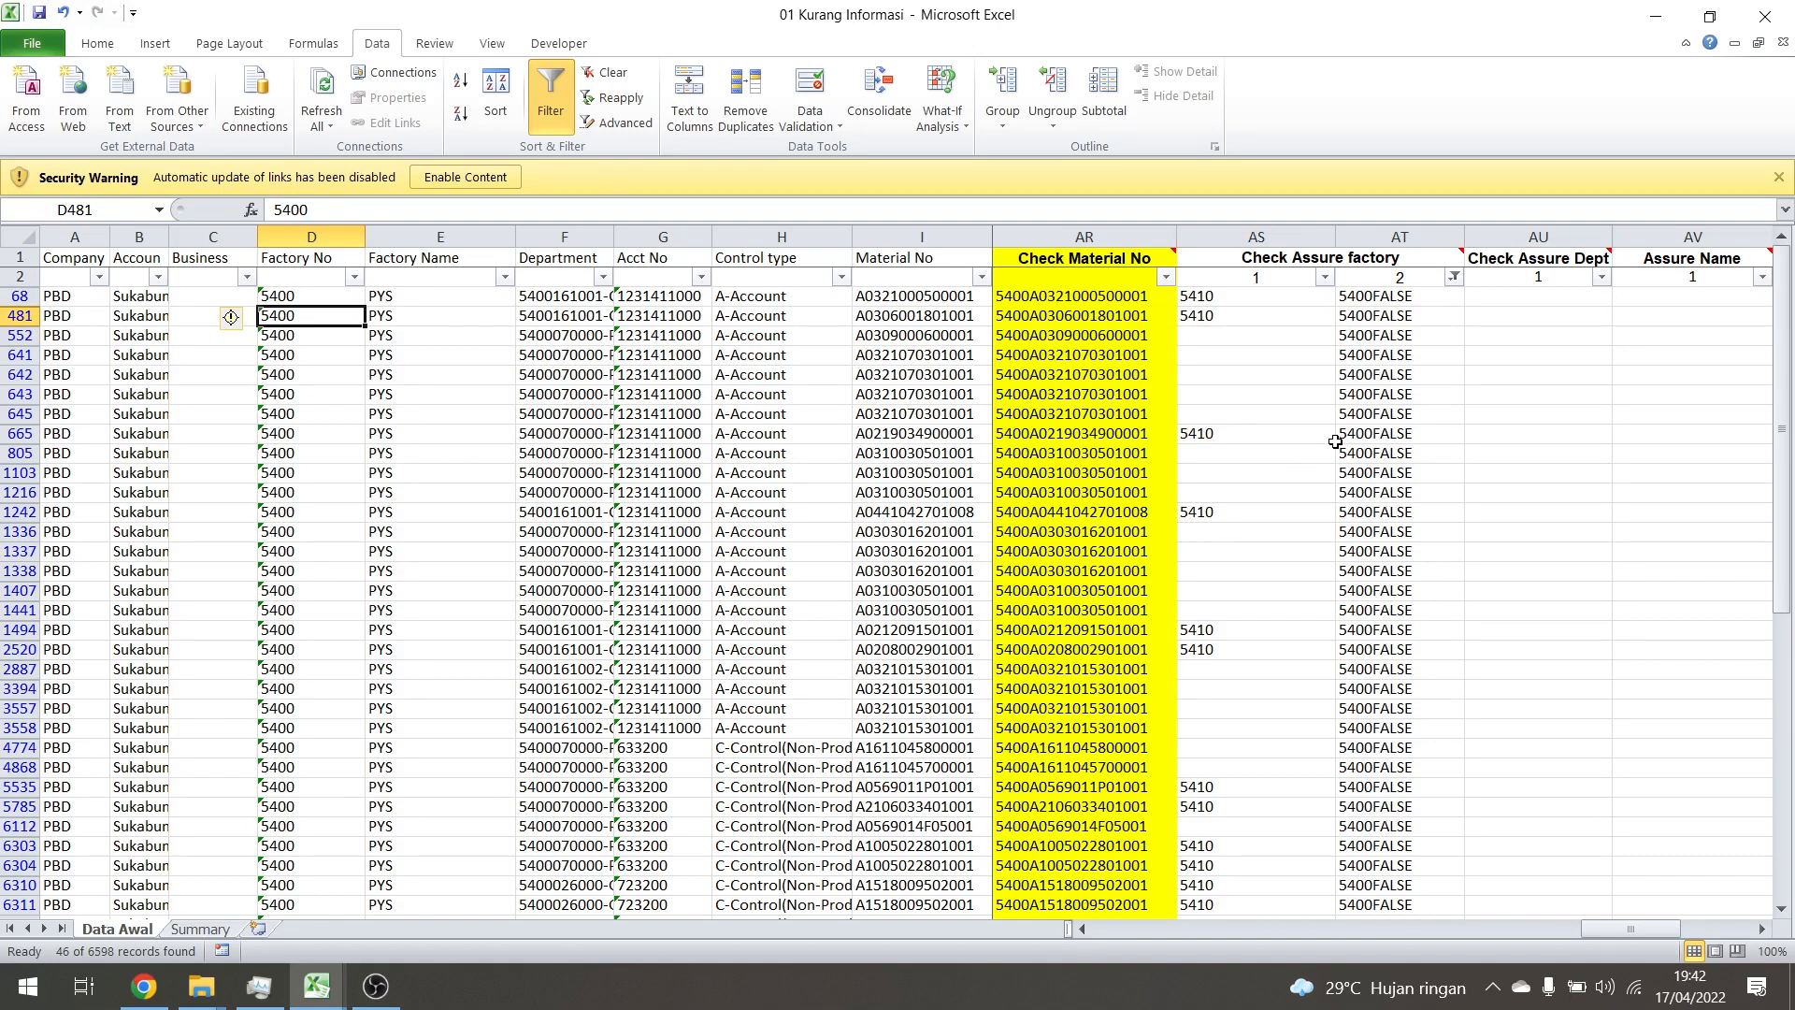
{"action": "scroll", "coordinate": [1335, 441], "scroll_direction": "down", "scroll_amount": 5}
{"action": "scroll", "coordinate": [1336, 442], "scroll_direction": "up", "scroll_amount": 5}
{"action": "left_click", "coordinate": [1390, 415]}
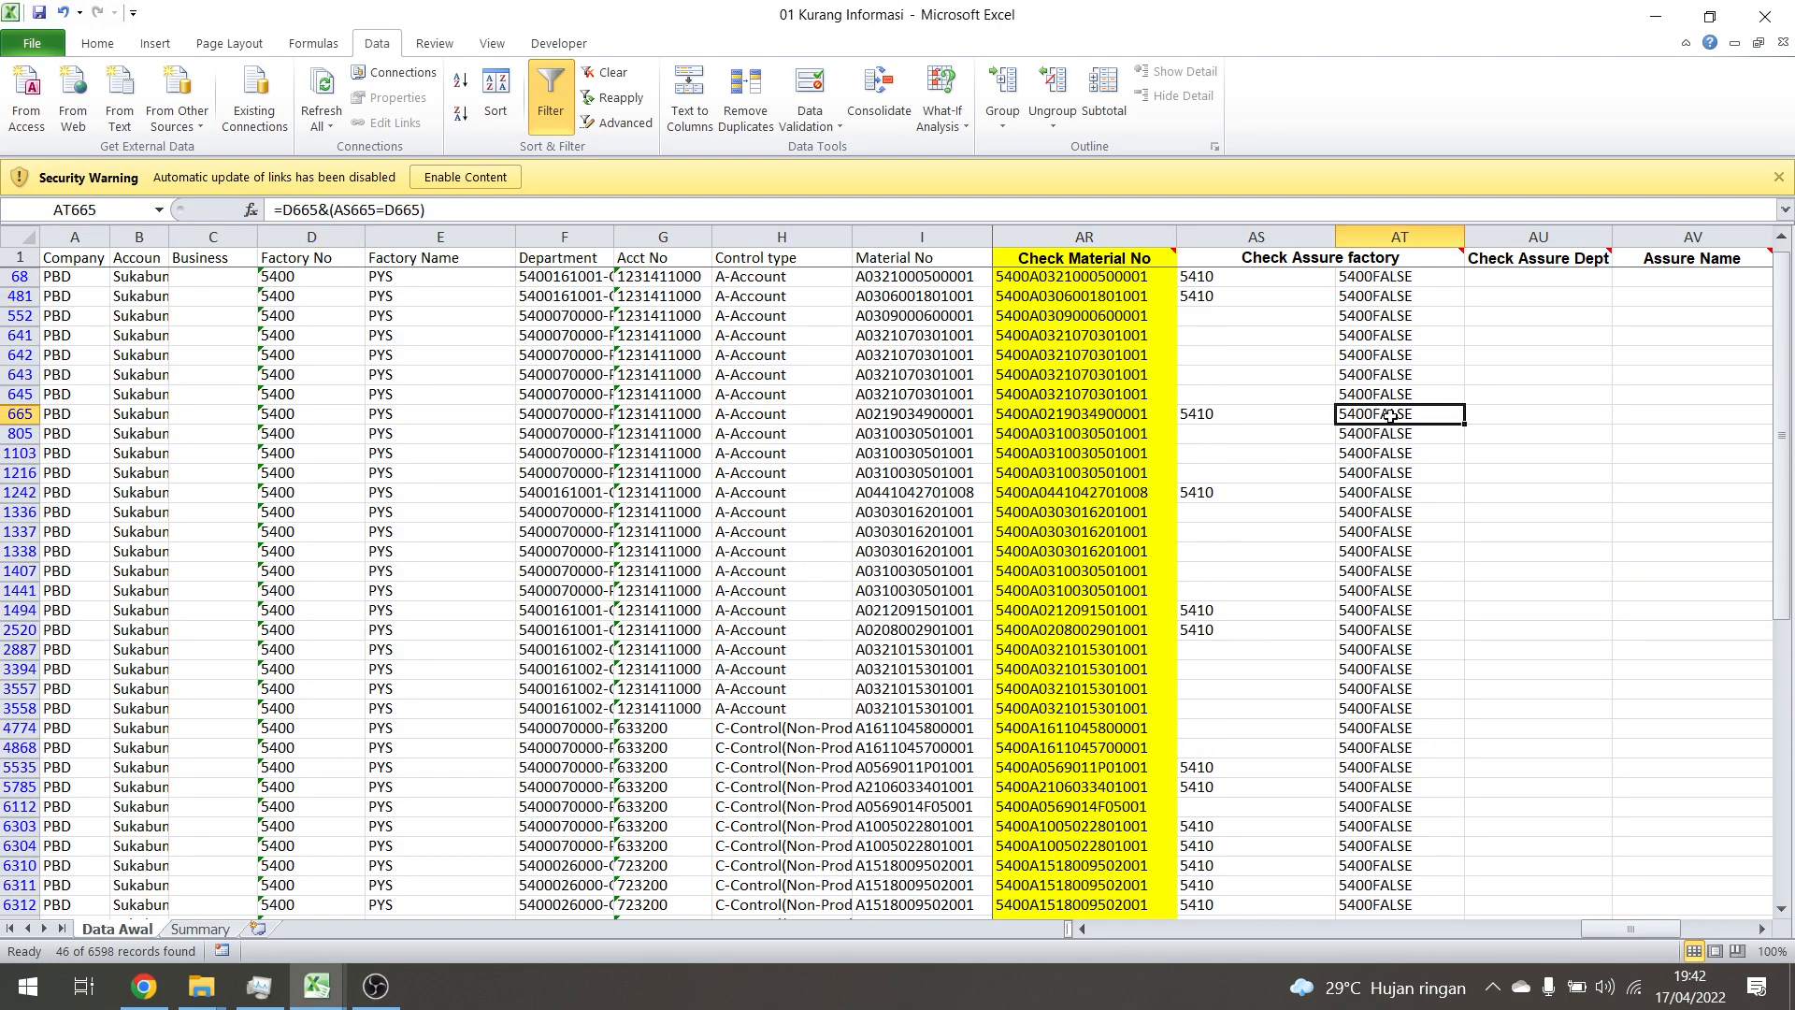
{"action": "scroll", "coordinate": [1391, 415], "scroll_direction": "up", "scroll_amount": 1}
Select all values in the second Check Assure factory filter to show every record again
{"action": "left_click", "coordinate": [1454, 277]}
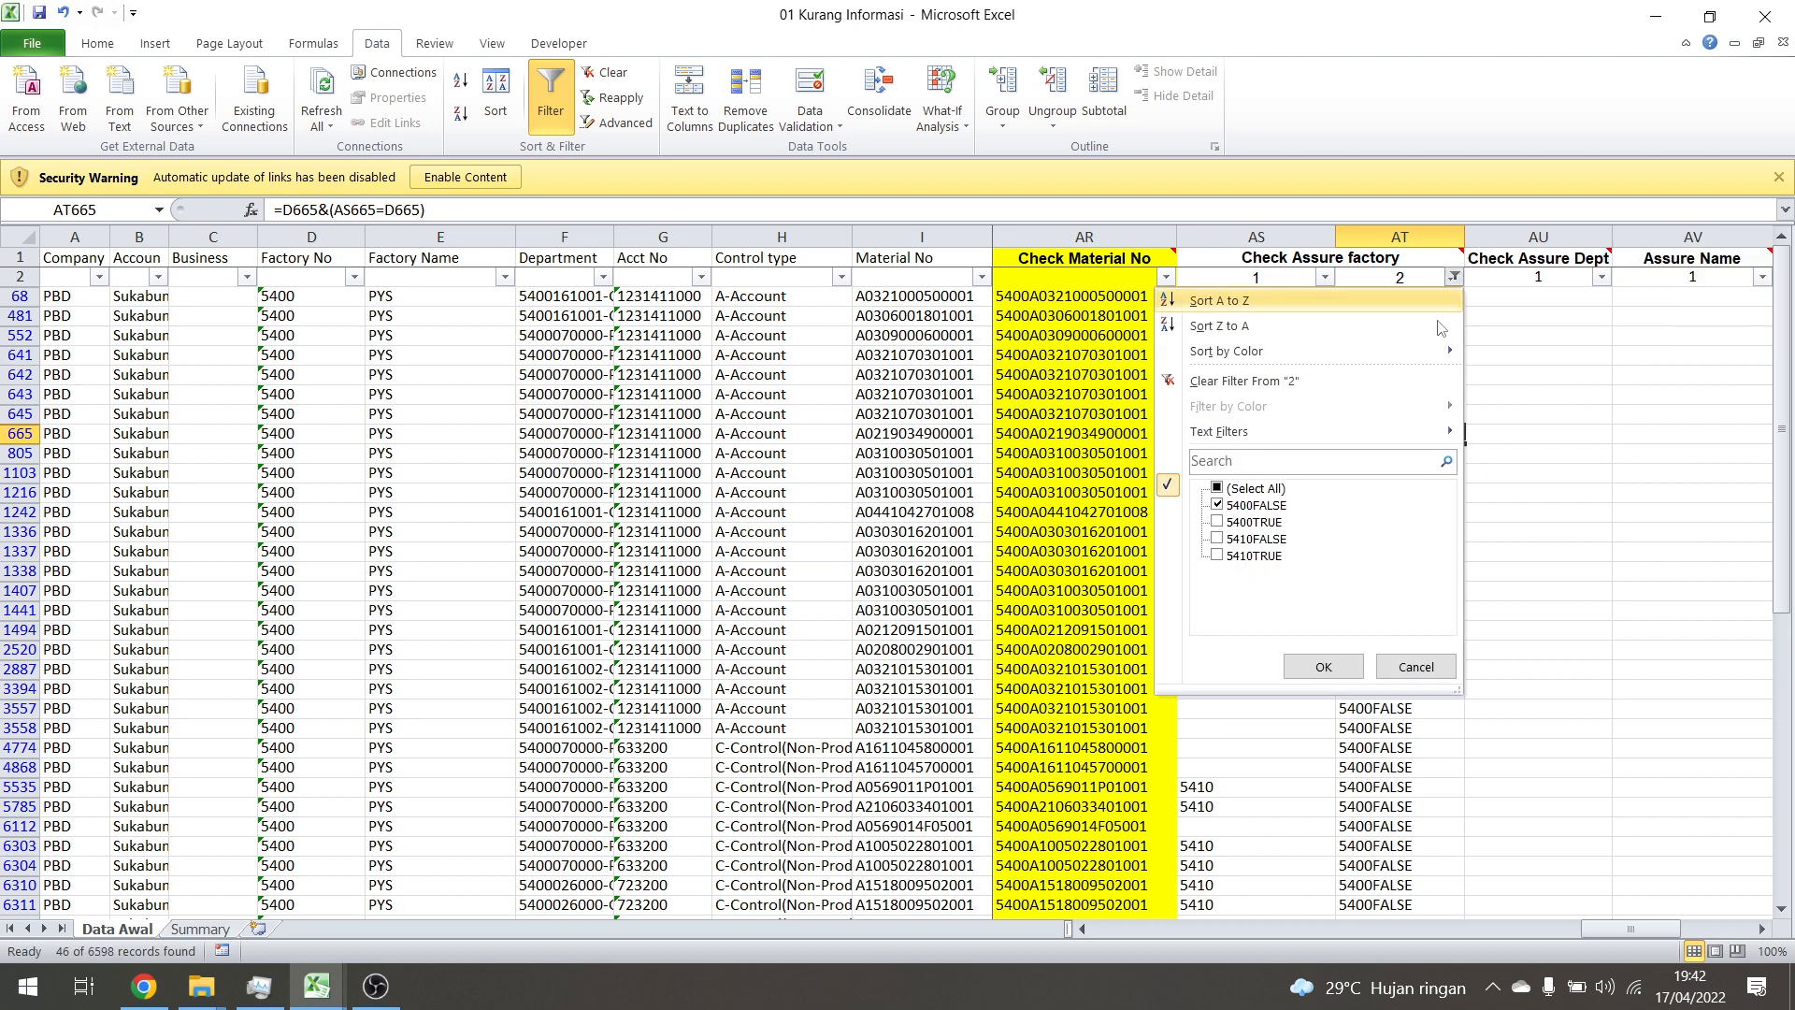
{"action": "left_click", "coordinate": [1258, 489]}
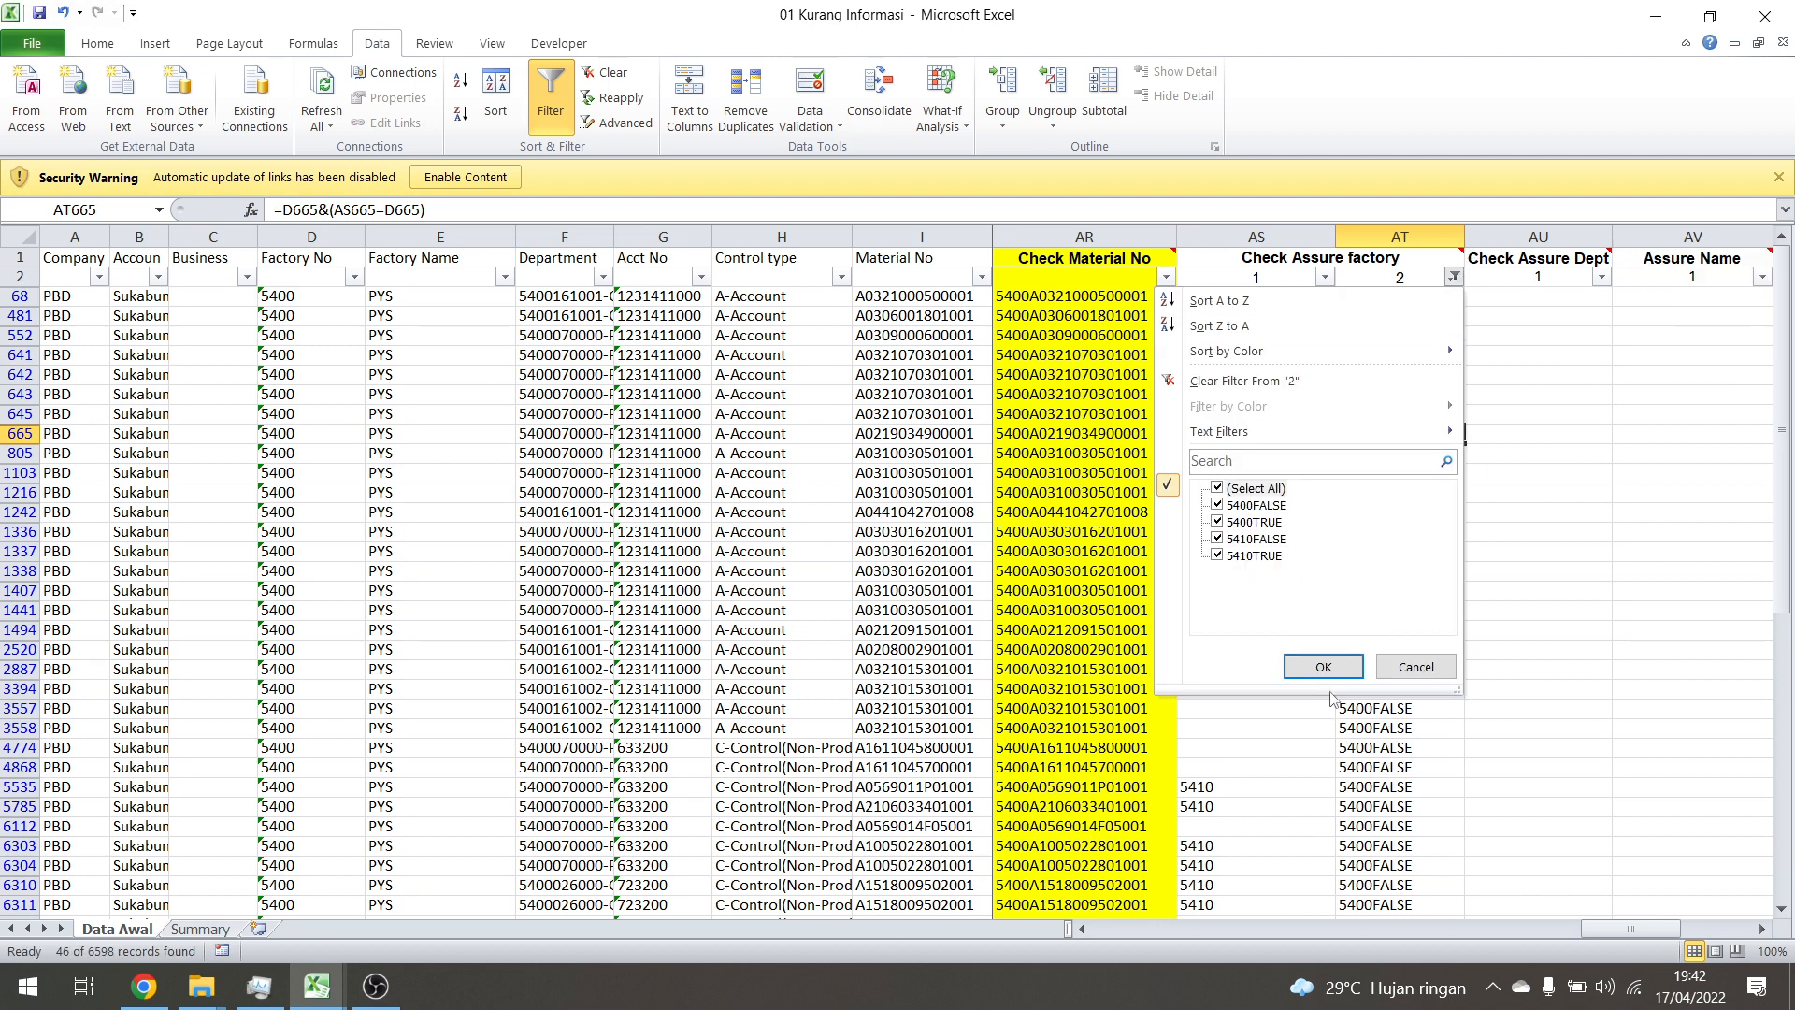
{"action": "left_click", "coordinate": [1324, 667]}
Inspect the Assure Factory counts for factories 5400 and 5410 and the 5400 count formula on the Summary sheet
{"action": "left_click", "coordinate": [201, 930]}
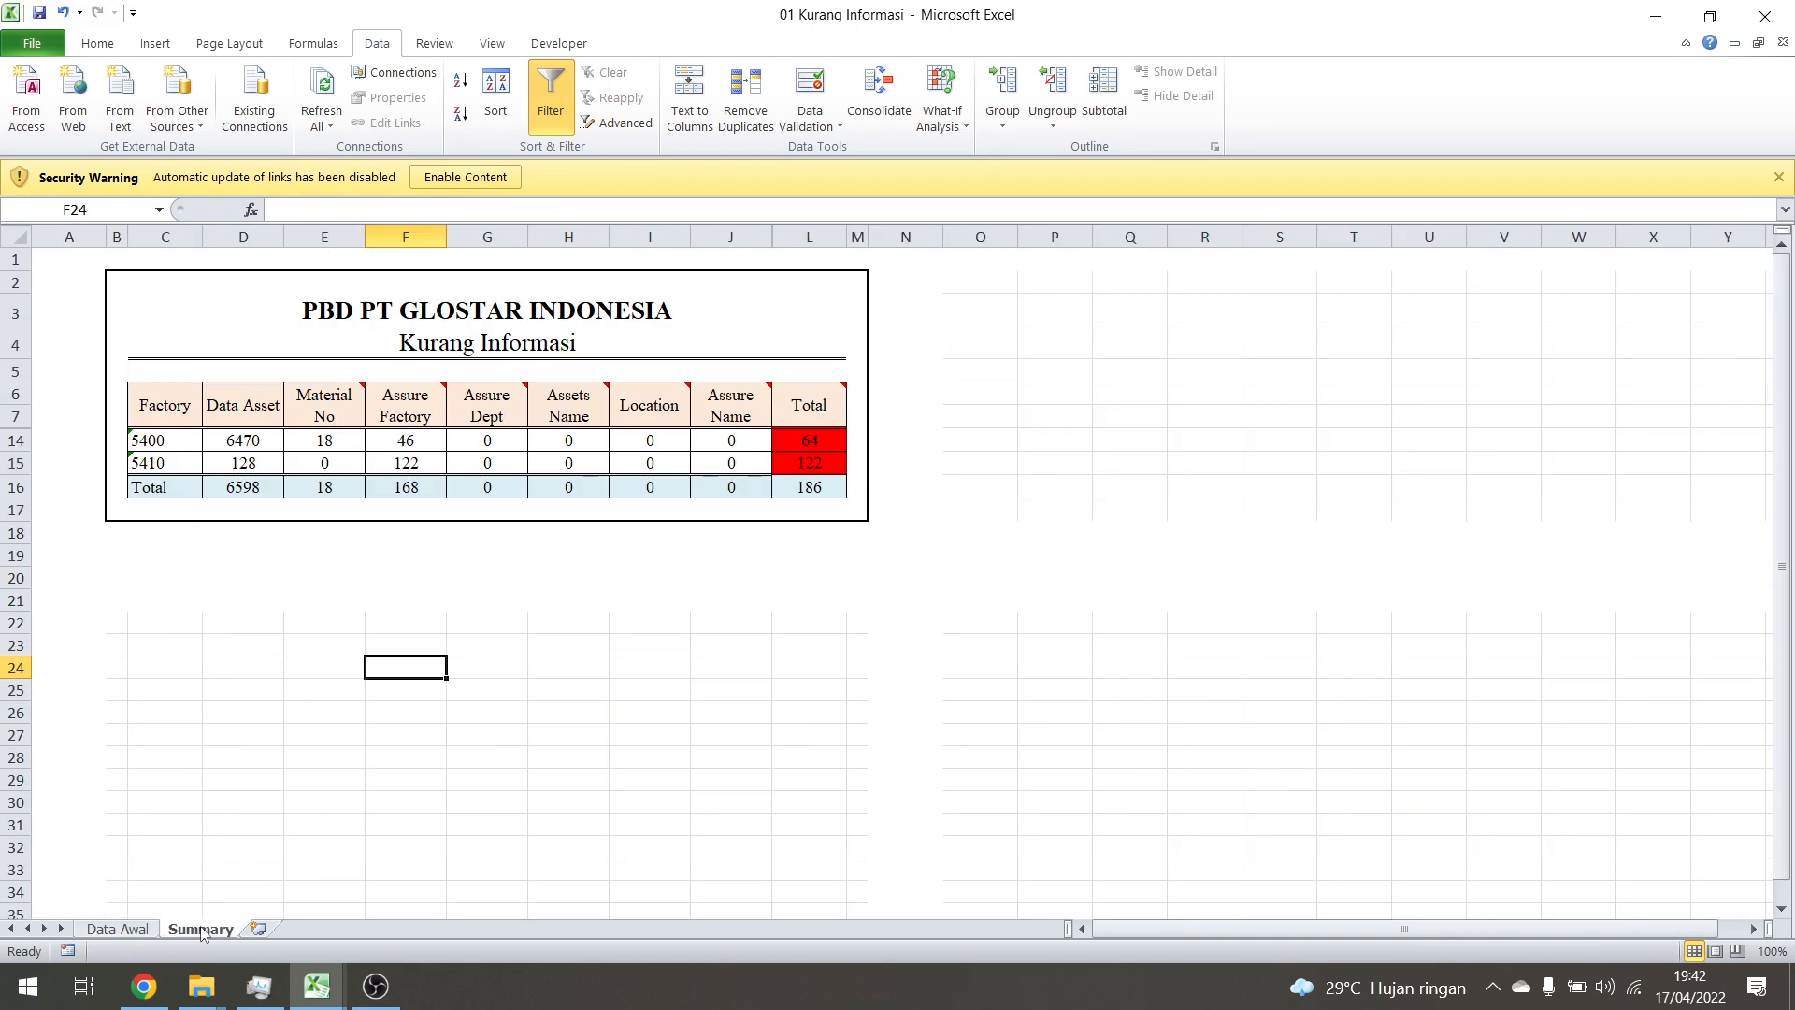
{"action": "left_click", "coordinate": [415, 444]}
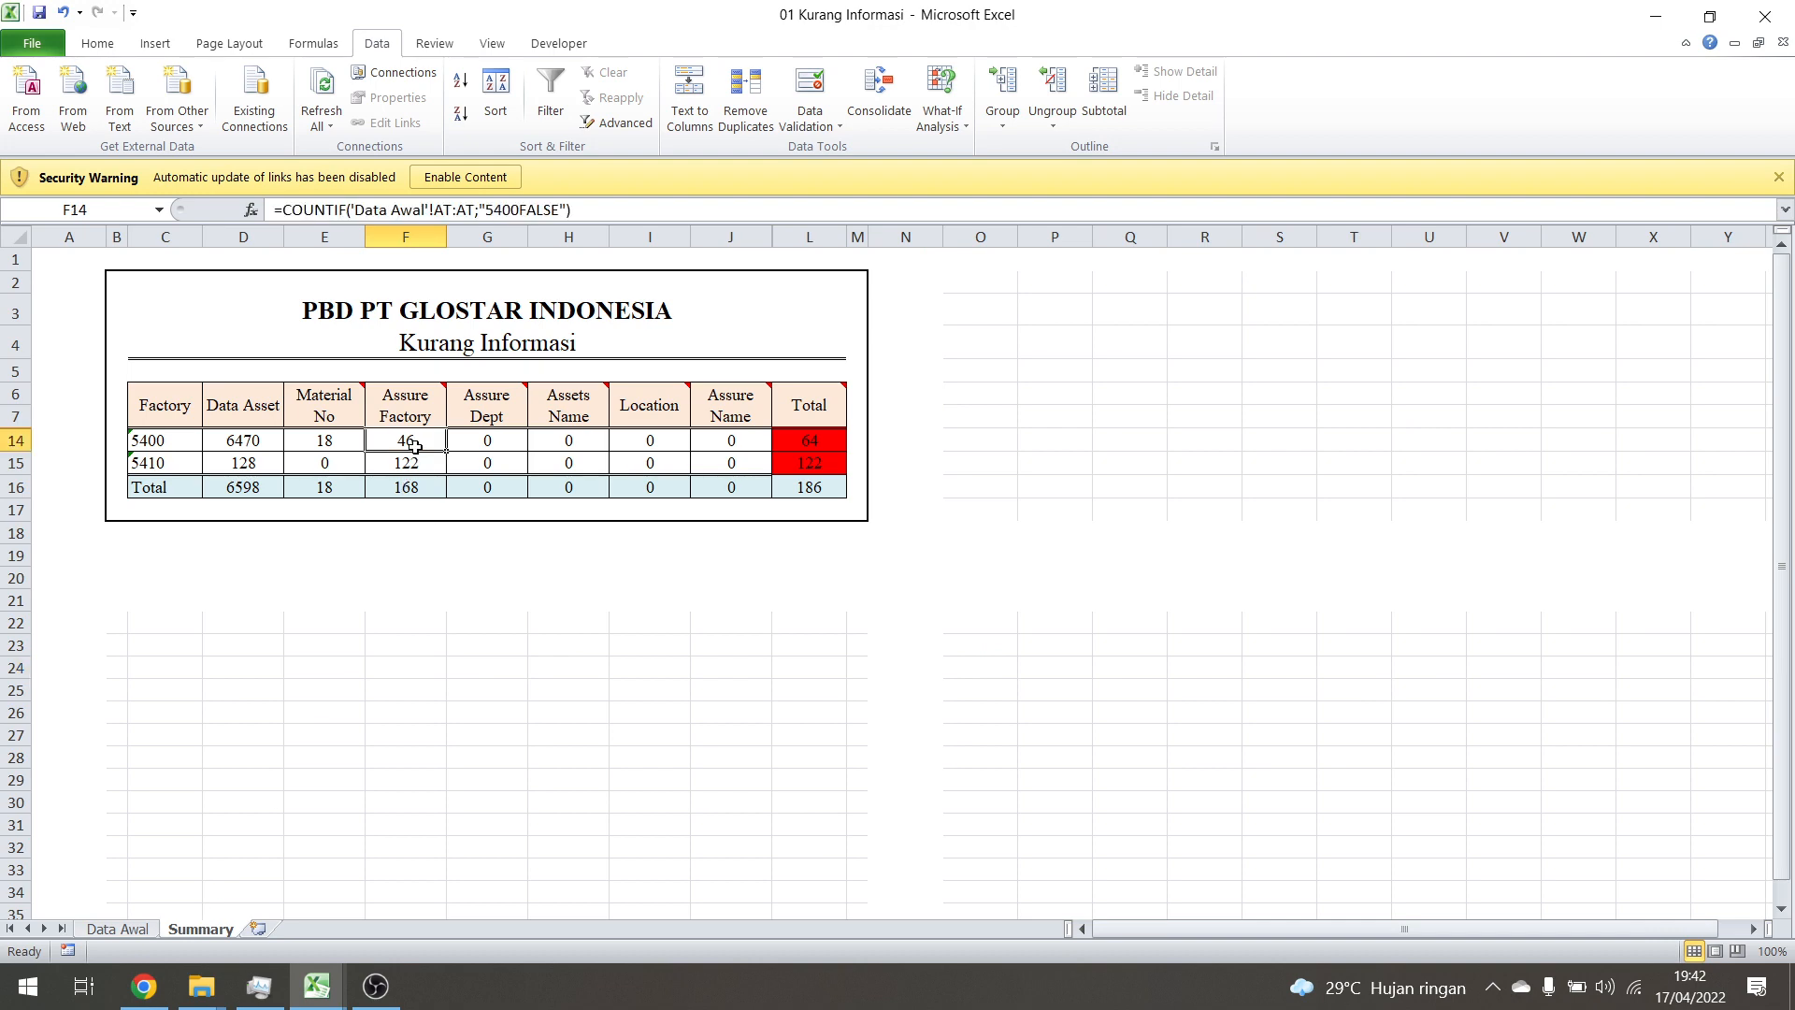
{"action": "left_click_drag", "start_coordinate": [415, 446], "coordinate": [415, 460]}
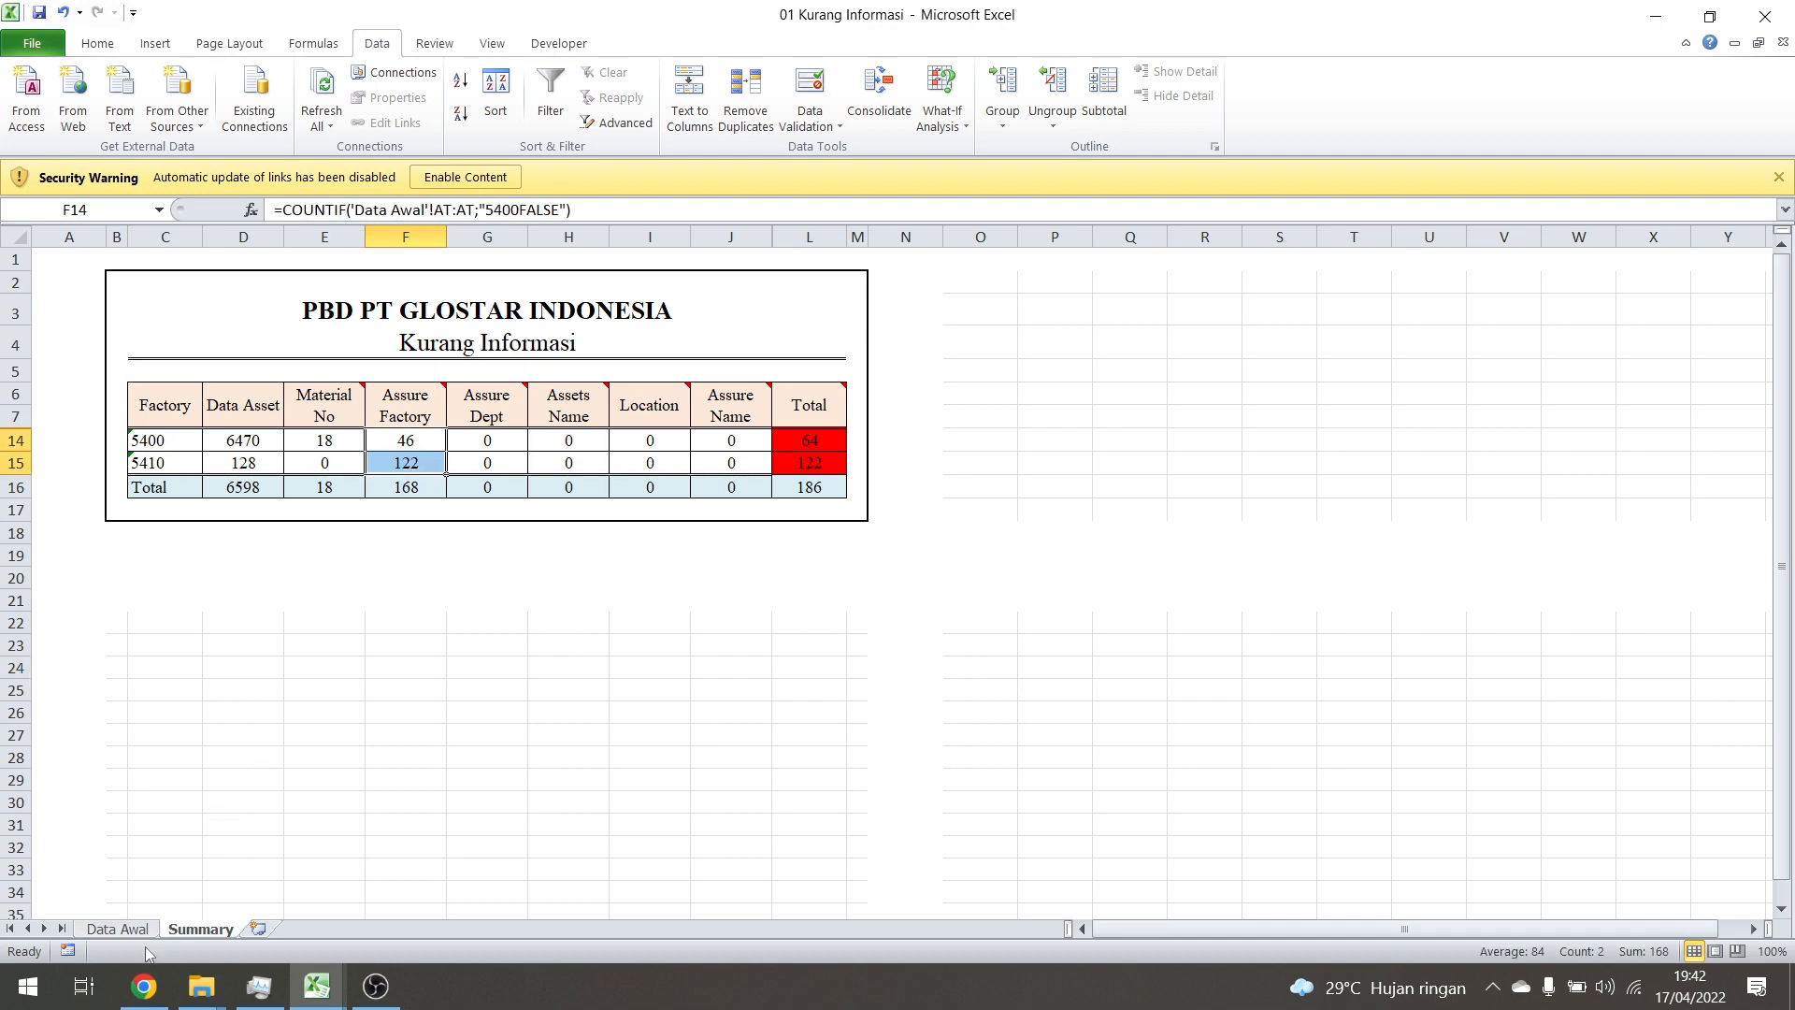
Examine Data Awal's remaining check columns and inspect the Check Assure Dept formula in AU3
{"action": "left_click", "coordinate": [142, 929]}
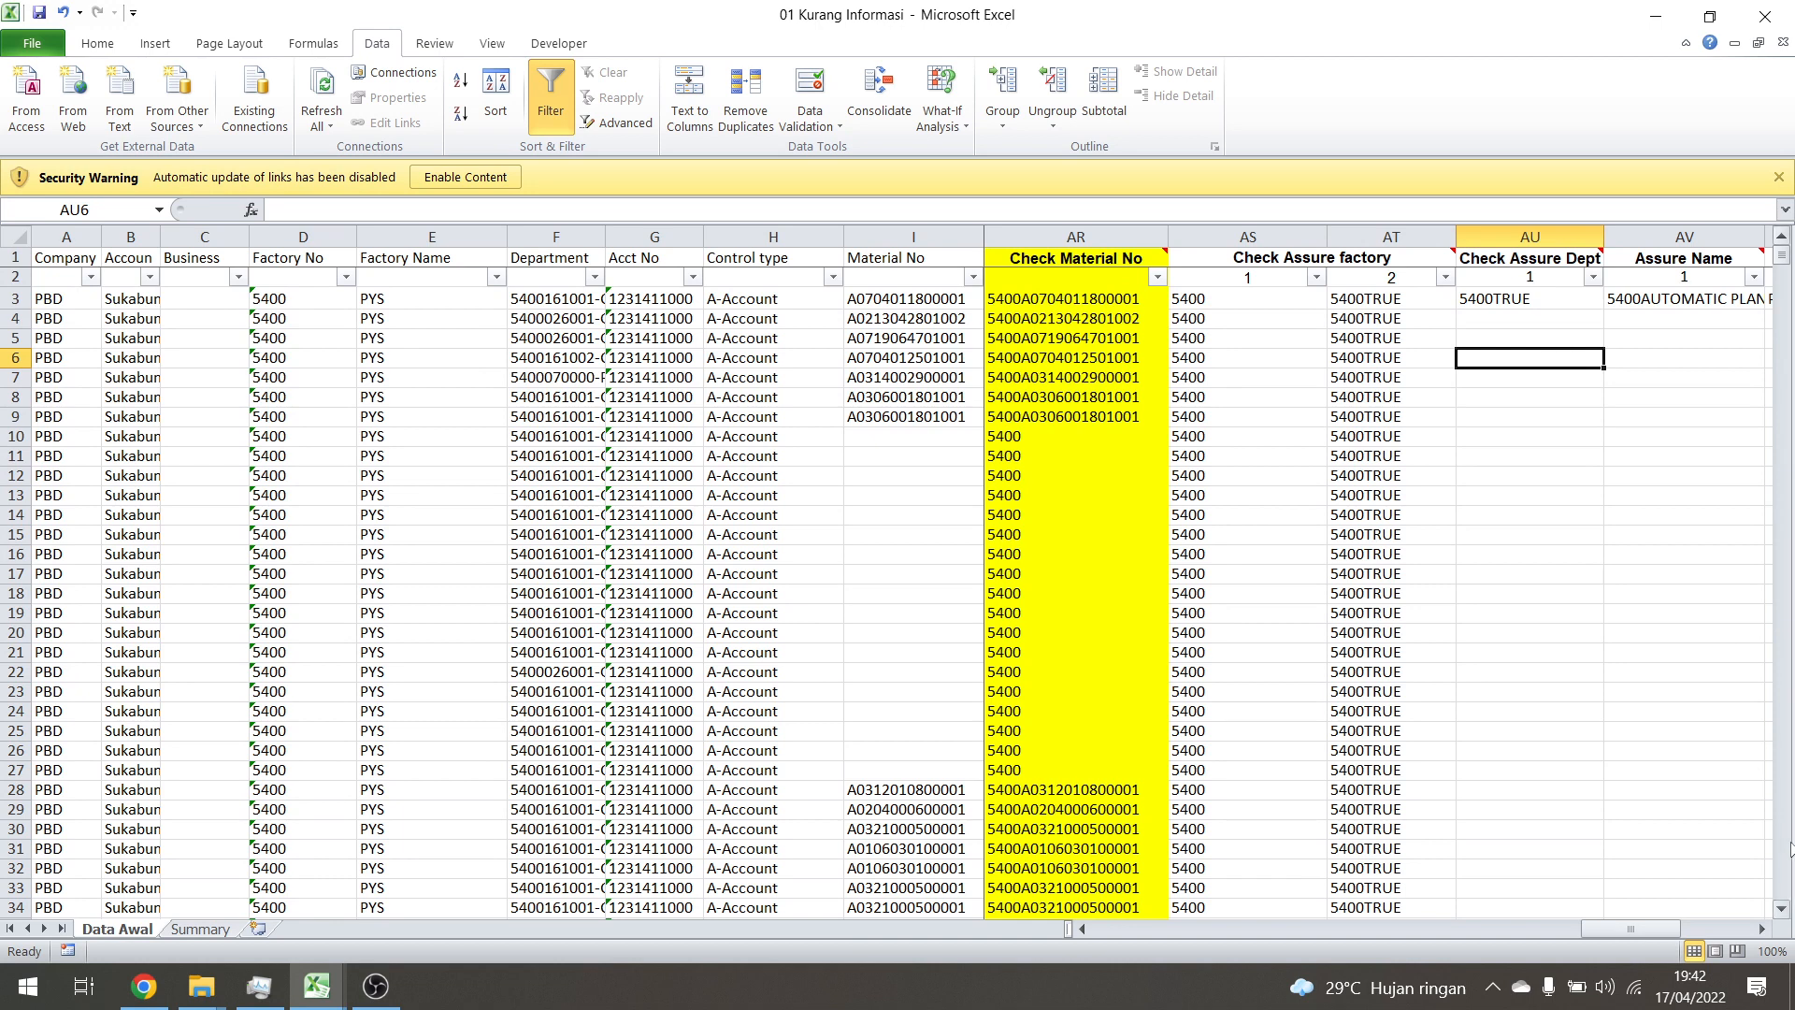
{"action": "left_click", "coordinate": [1763, 929]}
{"action": "left_click", "coordinate": [1763, 928]}
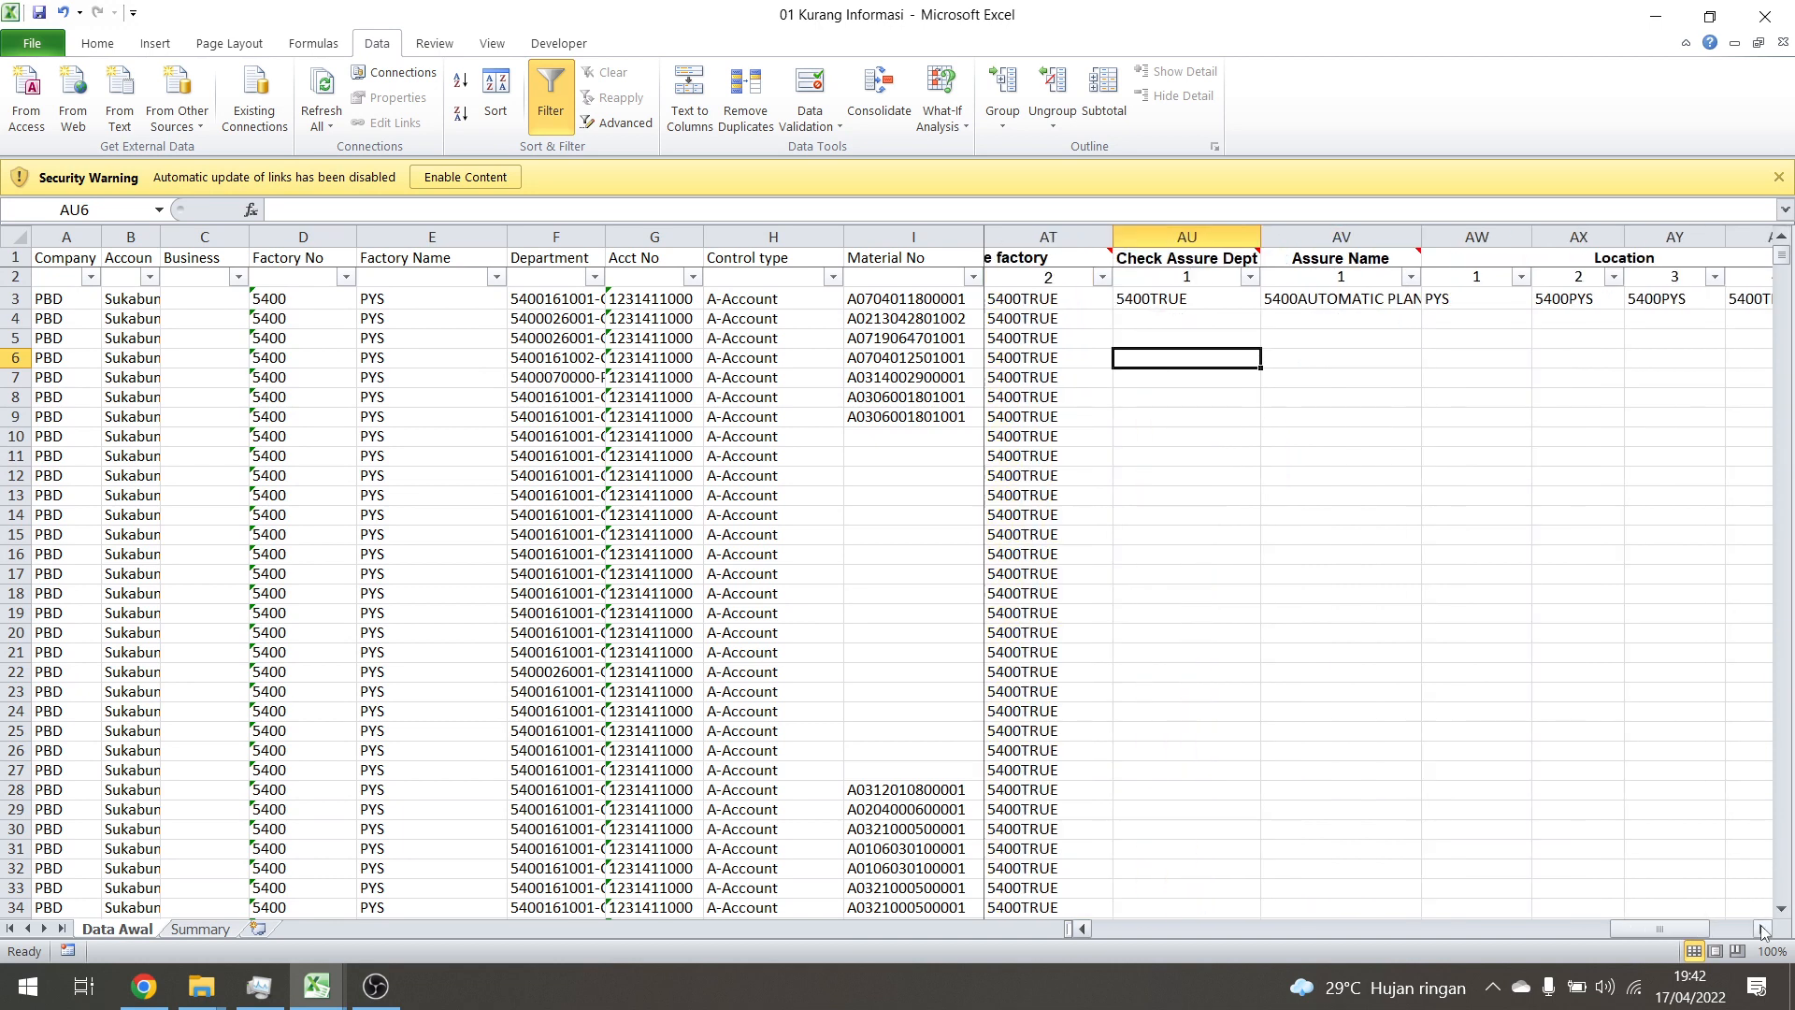
{"action": "left_click", "coordinate": [1762, 928]}
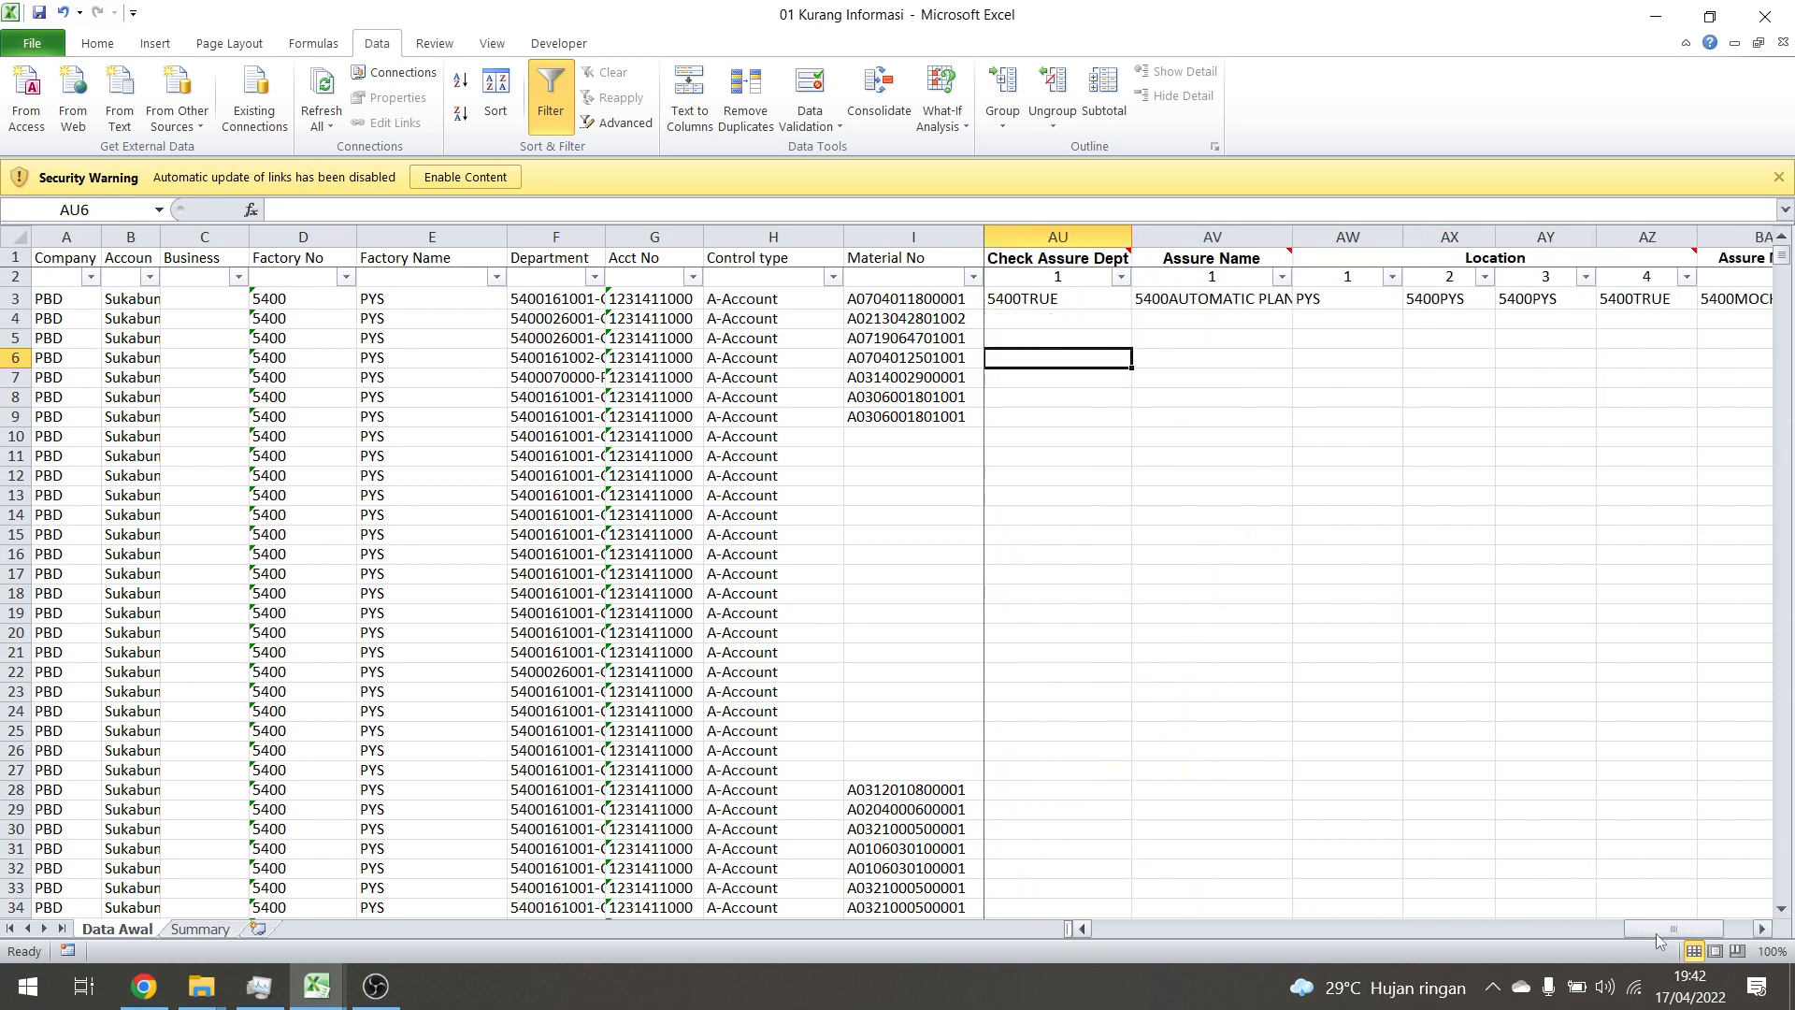
{"action": "left_click_drag", "start_coordinate": [1657, 933], "coordinate": [1641, 935]}
{"action": "left_click", "coordinate": [1142, 297]}
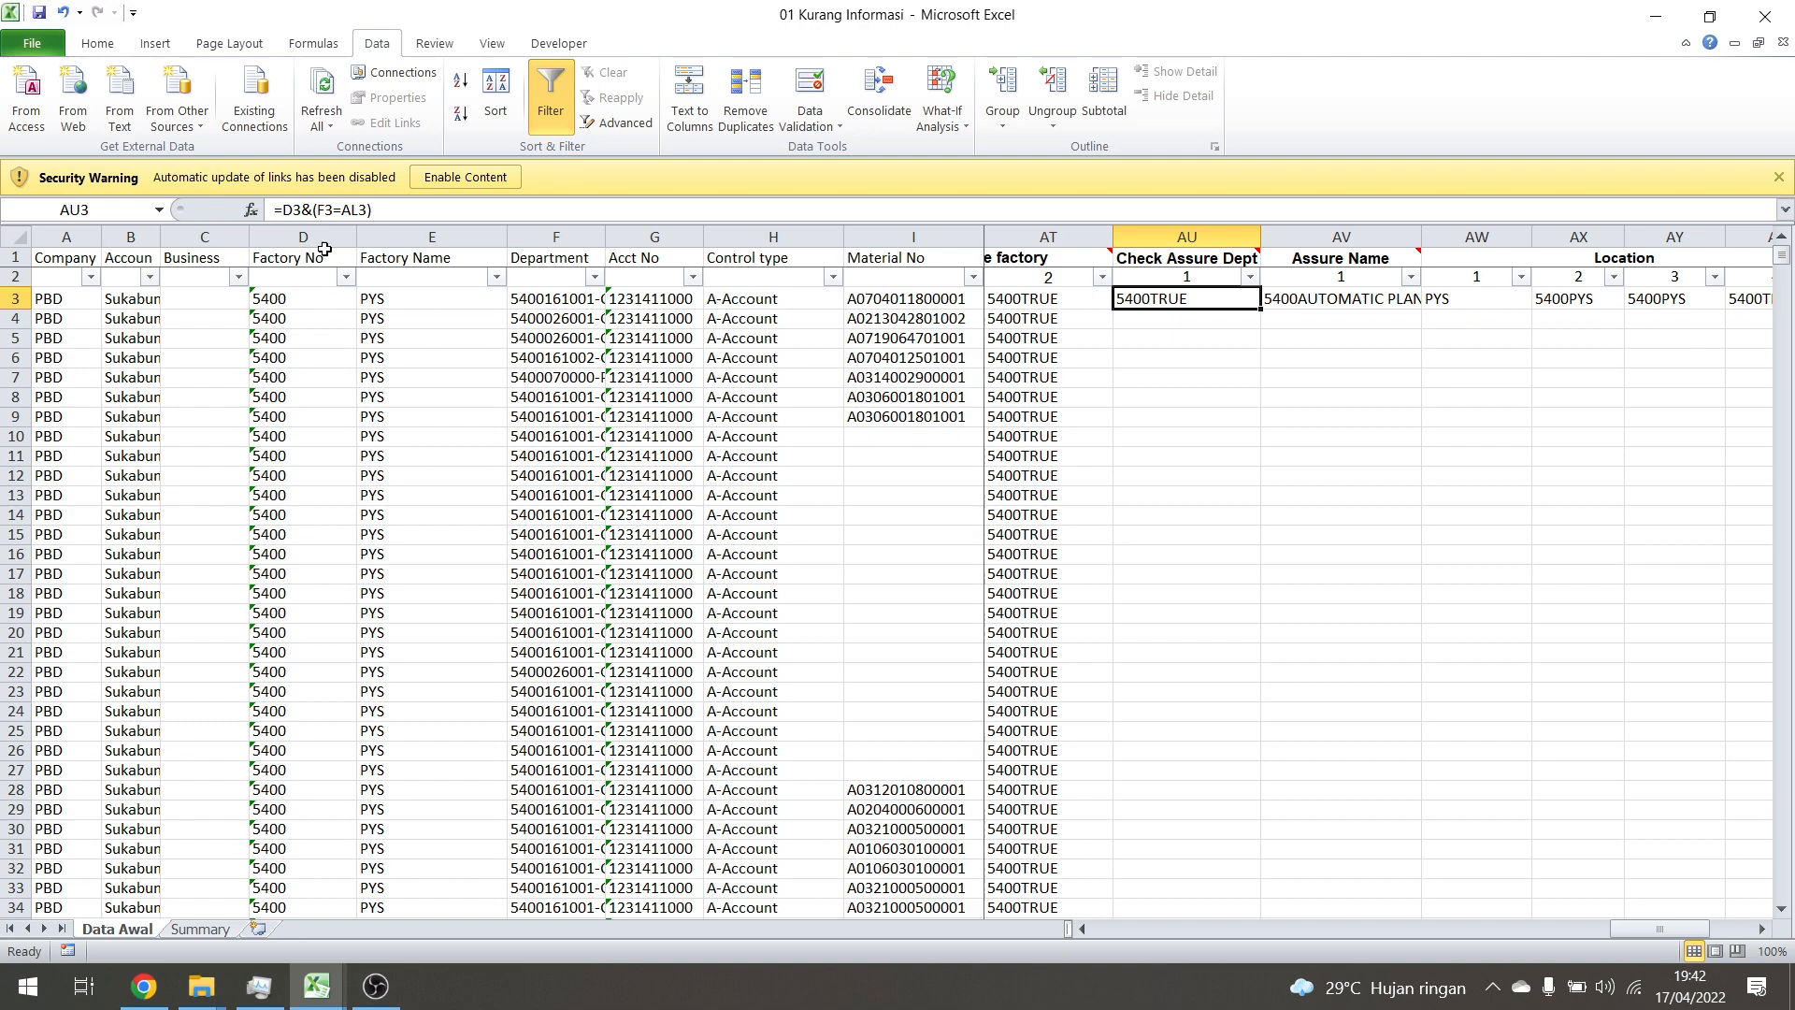
{"action": "mouse_move", "coordinate": [1662, 931]}
{"action": "left_mouse_down"}
{"action": "mouse_move", "coordinate": [1517, 953]}
{"action": "mouse_move", "coordinate": [1659, 940]}
{"action": "left_mouse_up"}
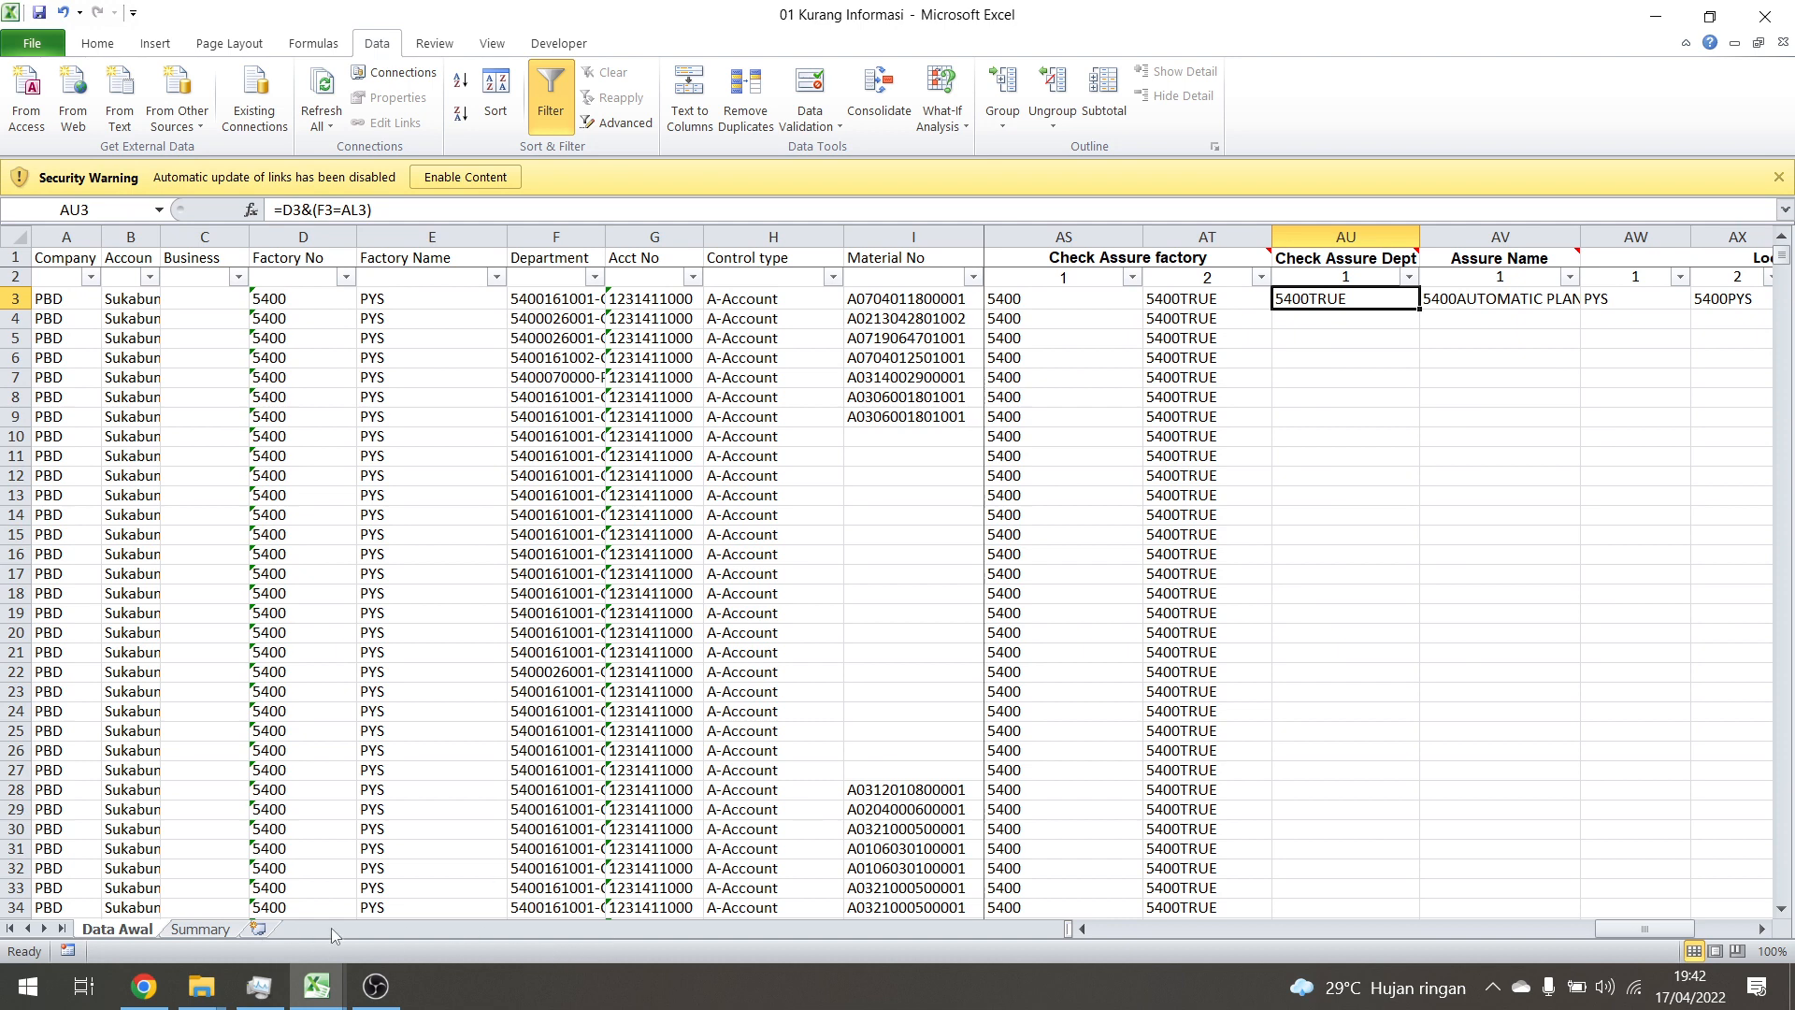
Check the Summary sheet's Assure Factory count formulas for both factories against the referenced column AT in Data Awal
{"action": "left_click", "coordinate": [200, 929]}
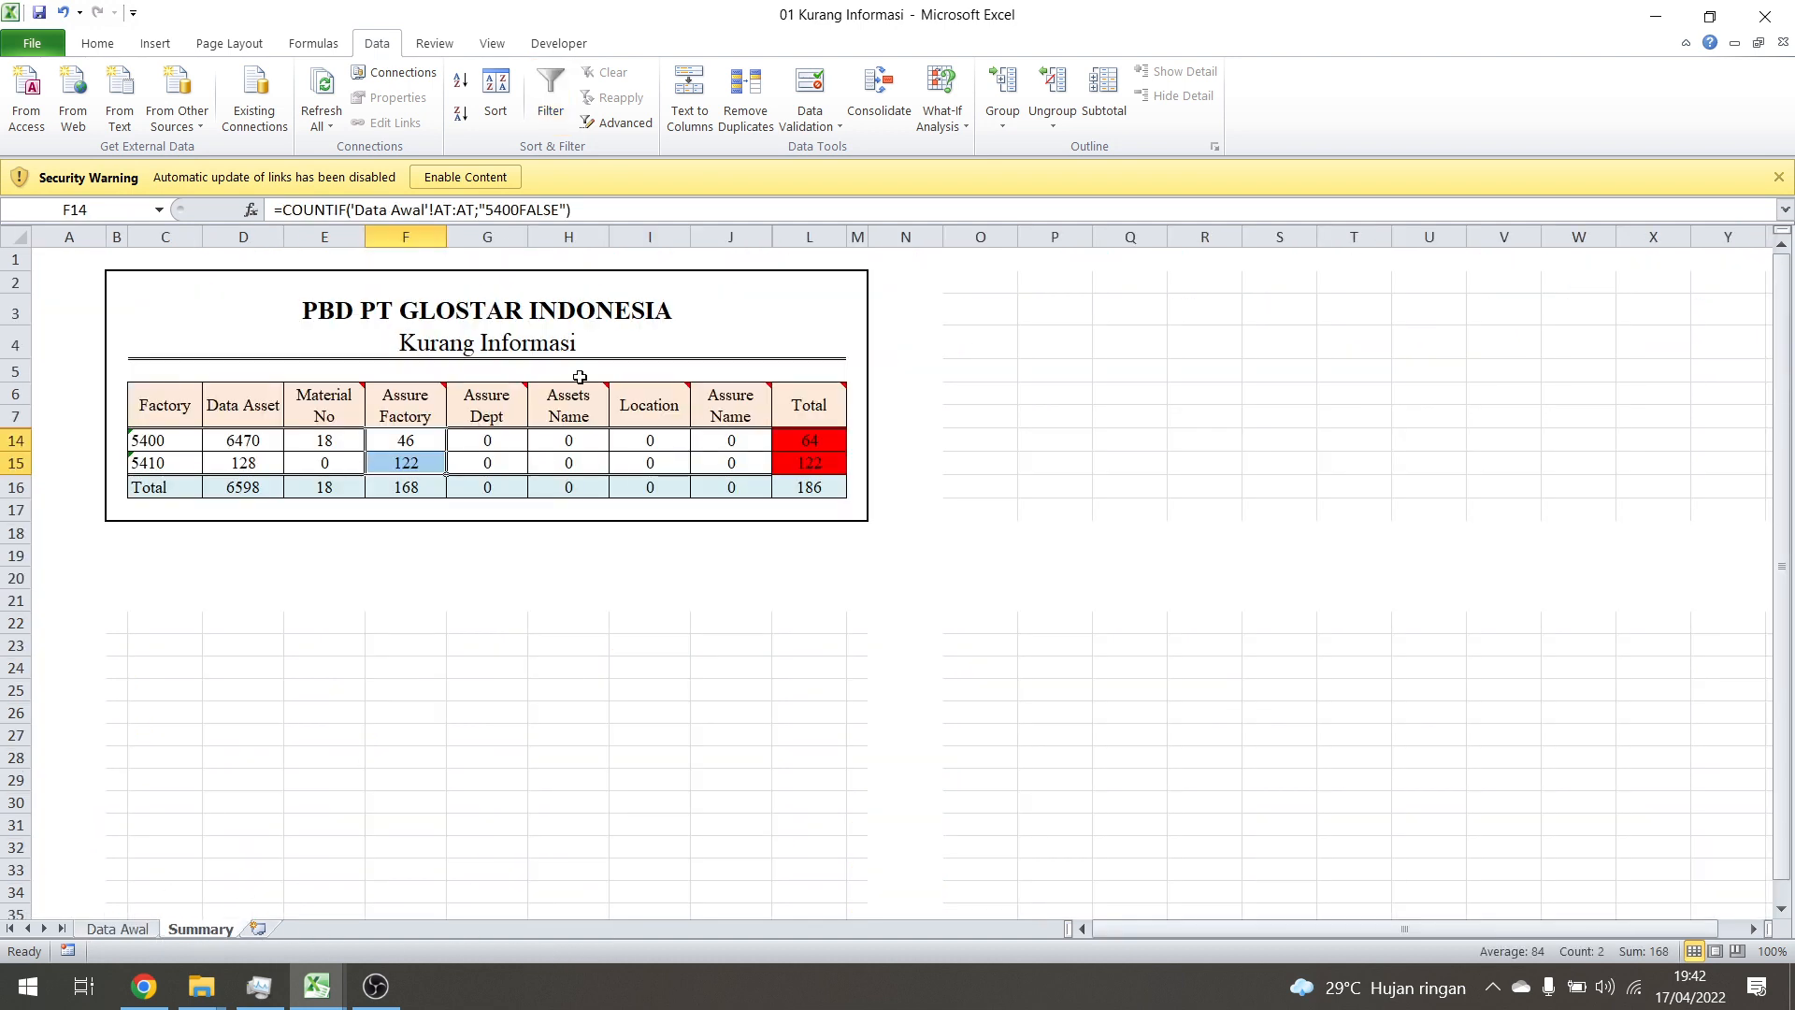
{"action": "left_click", "coordinate": [439, 447]}
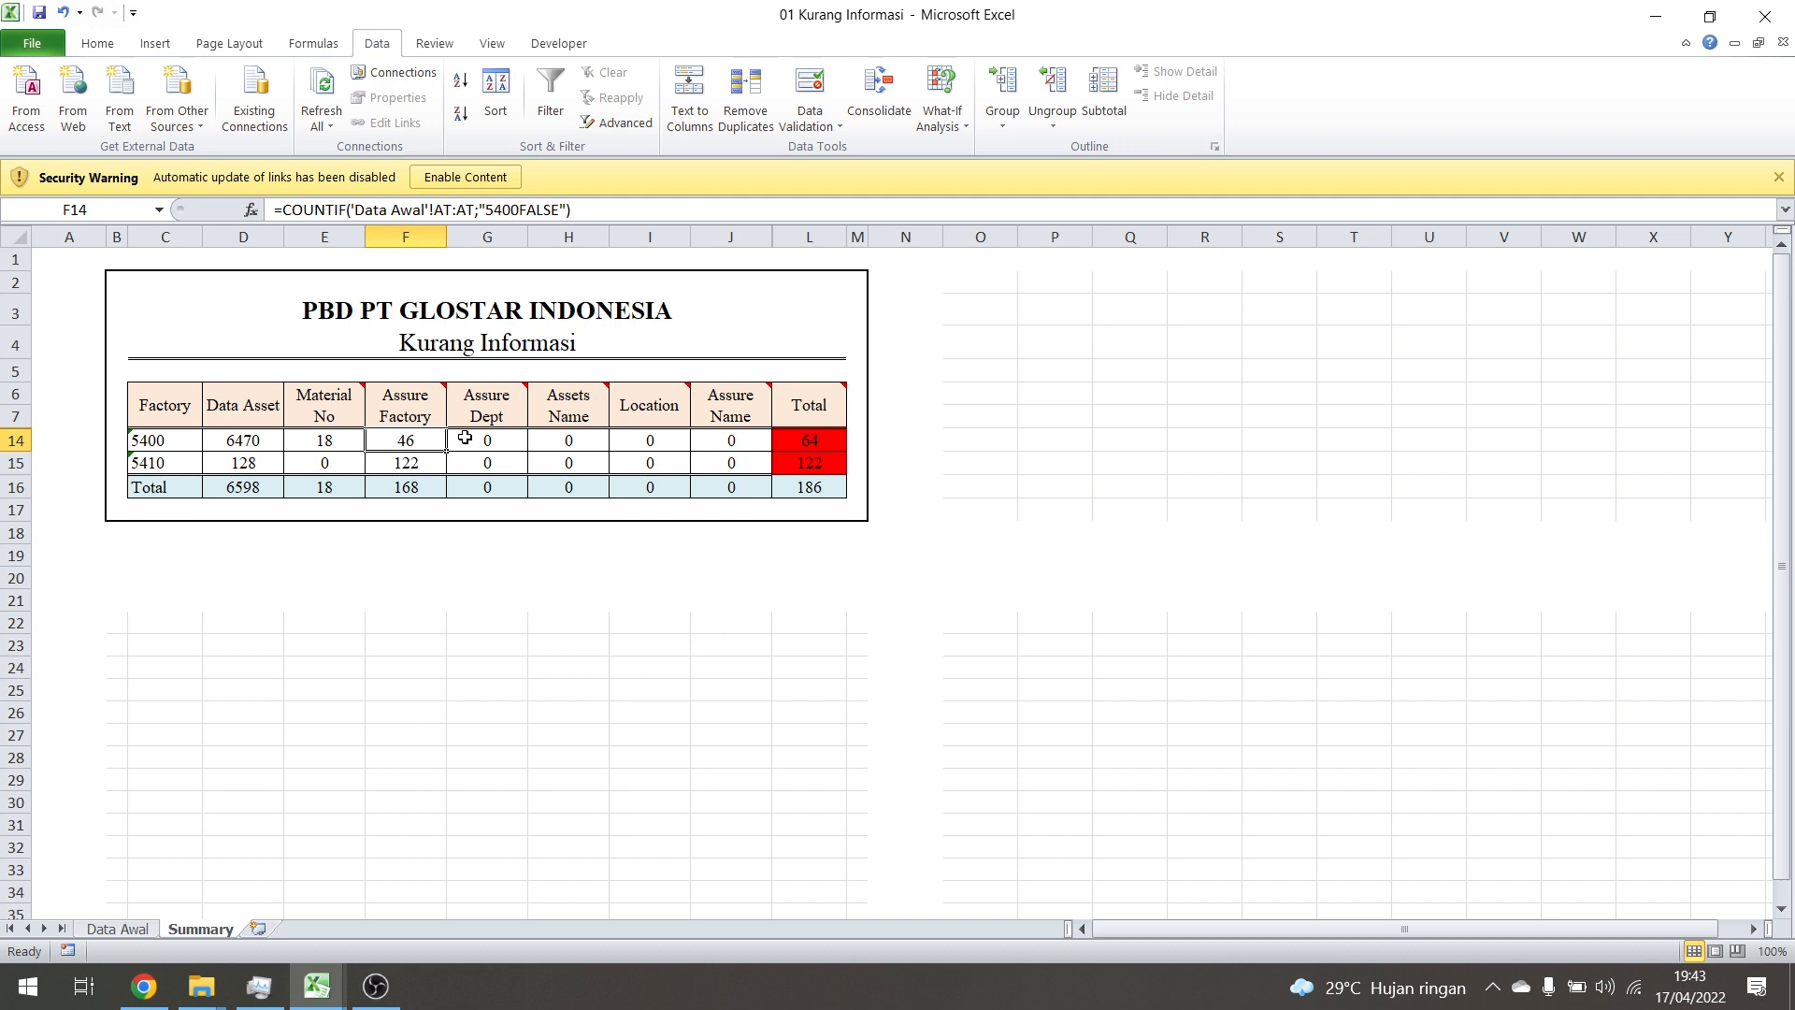
{"action": "left_click", "coordinate": [464, 437]}
{"action": "left_click_drag", "start_coordinate": [412, 462], "coordinate": [404, 442]}
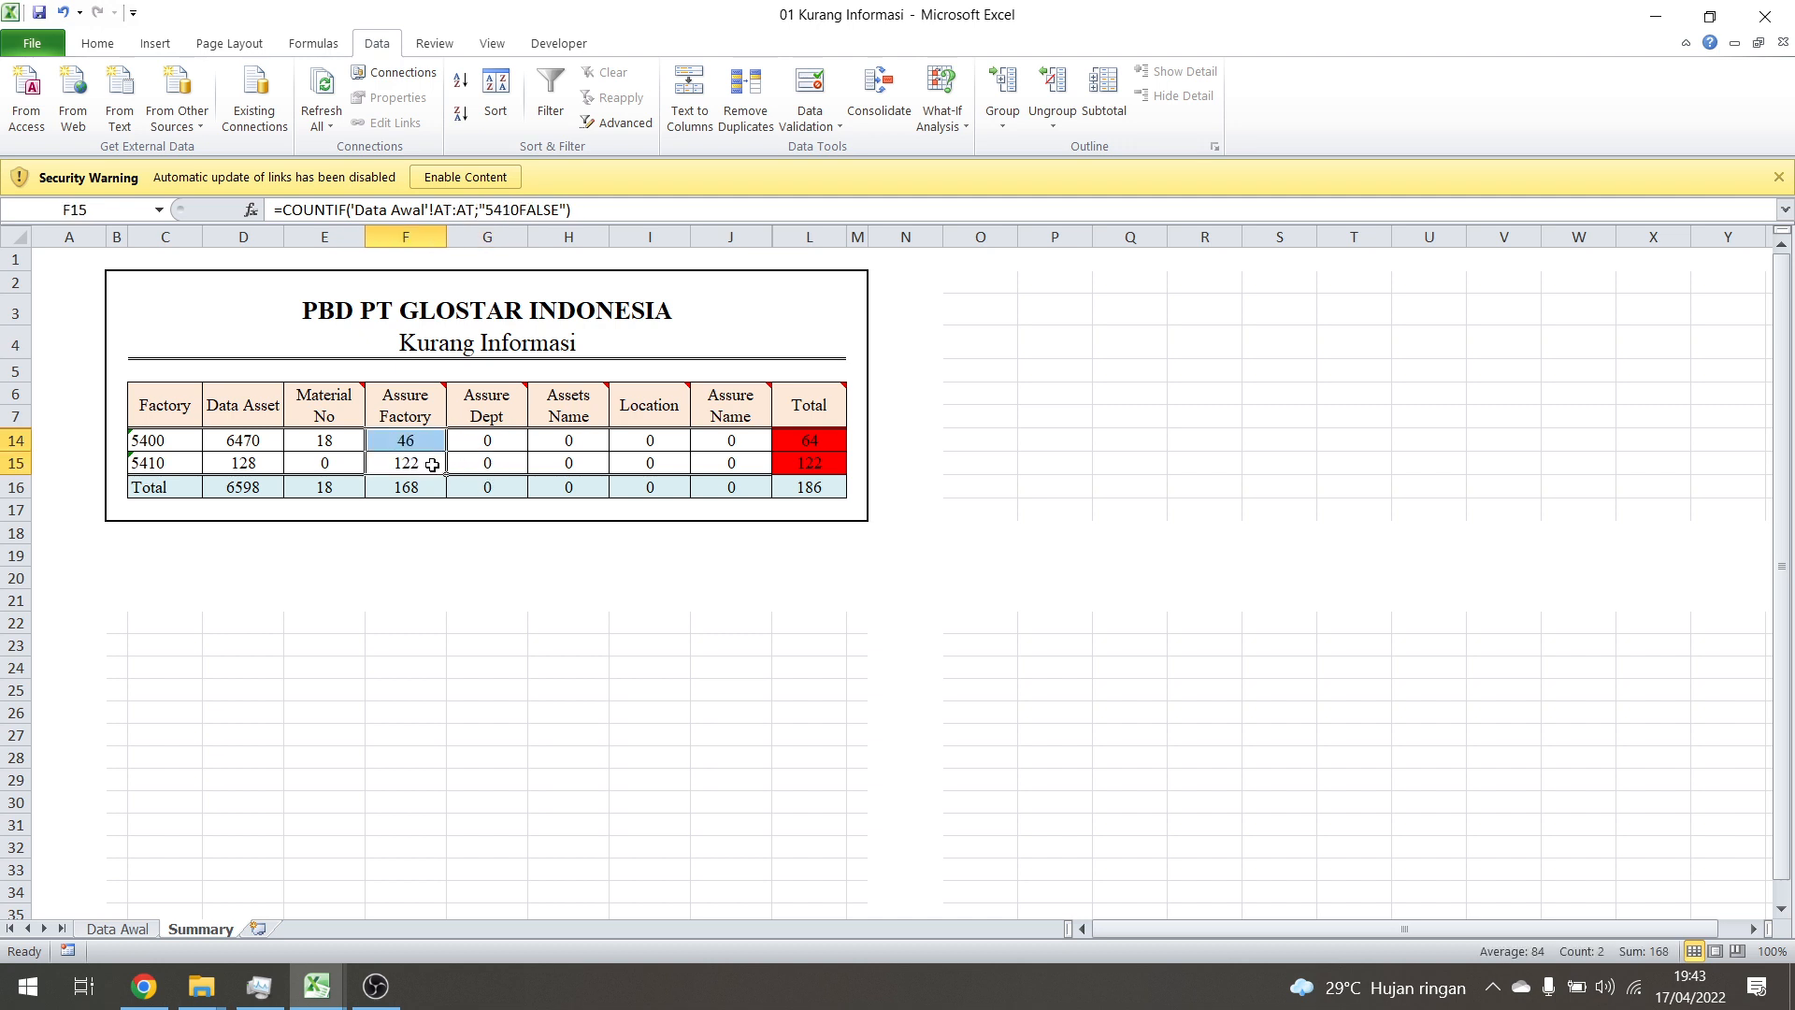
{"action": "left_click", "coordinate": [128, 931]}
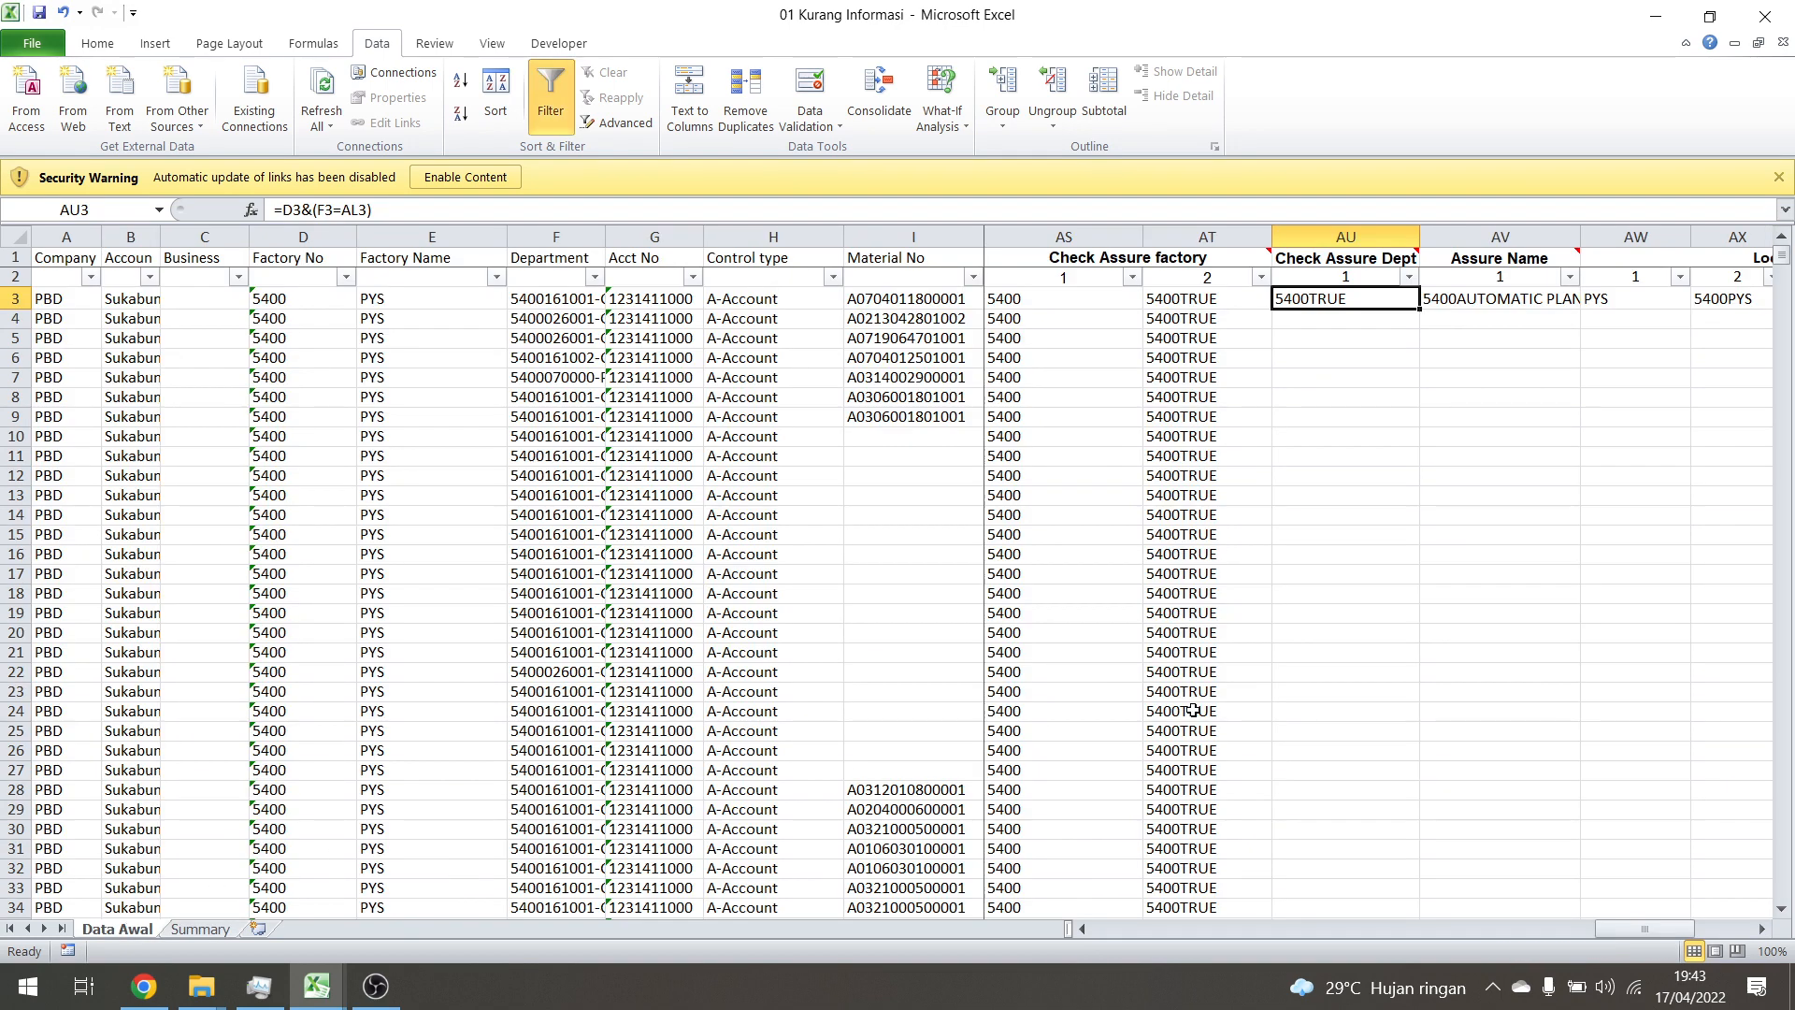
{"action": "left_click", "coordinate": [1207, 237]}
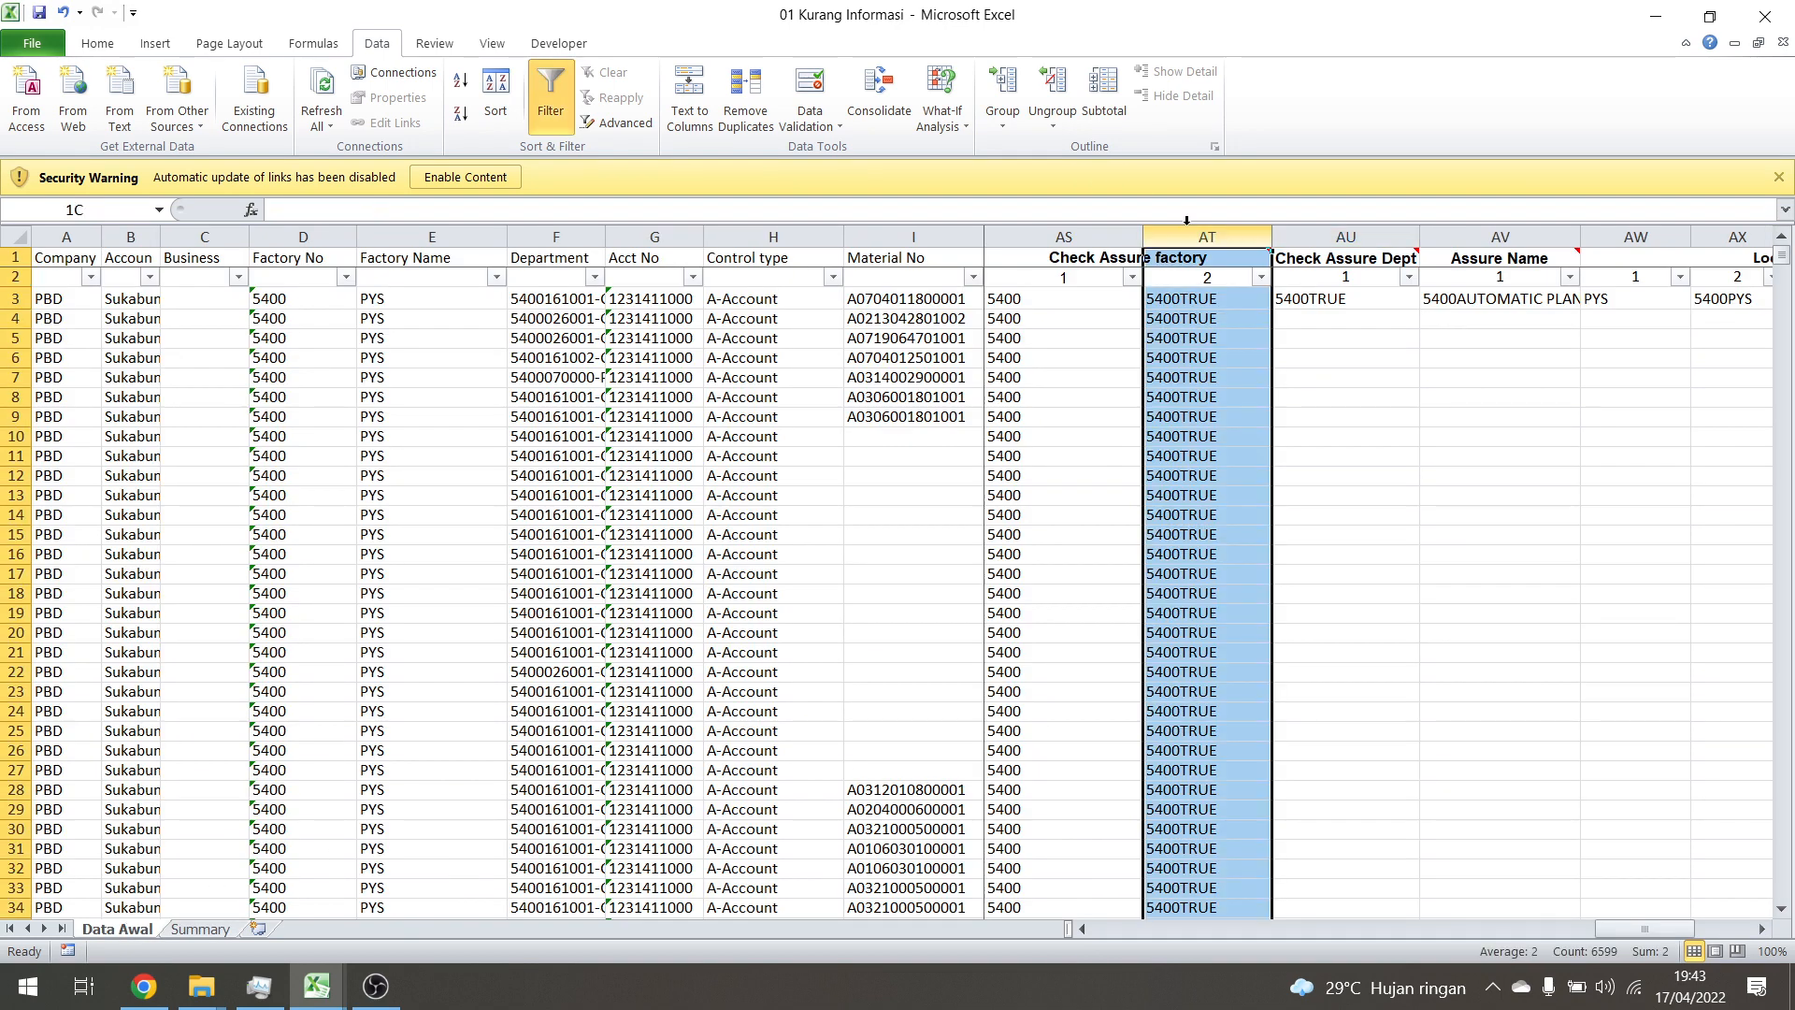
{"action": "left_click", "coordinate": [1310, 406]}
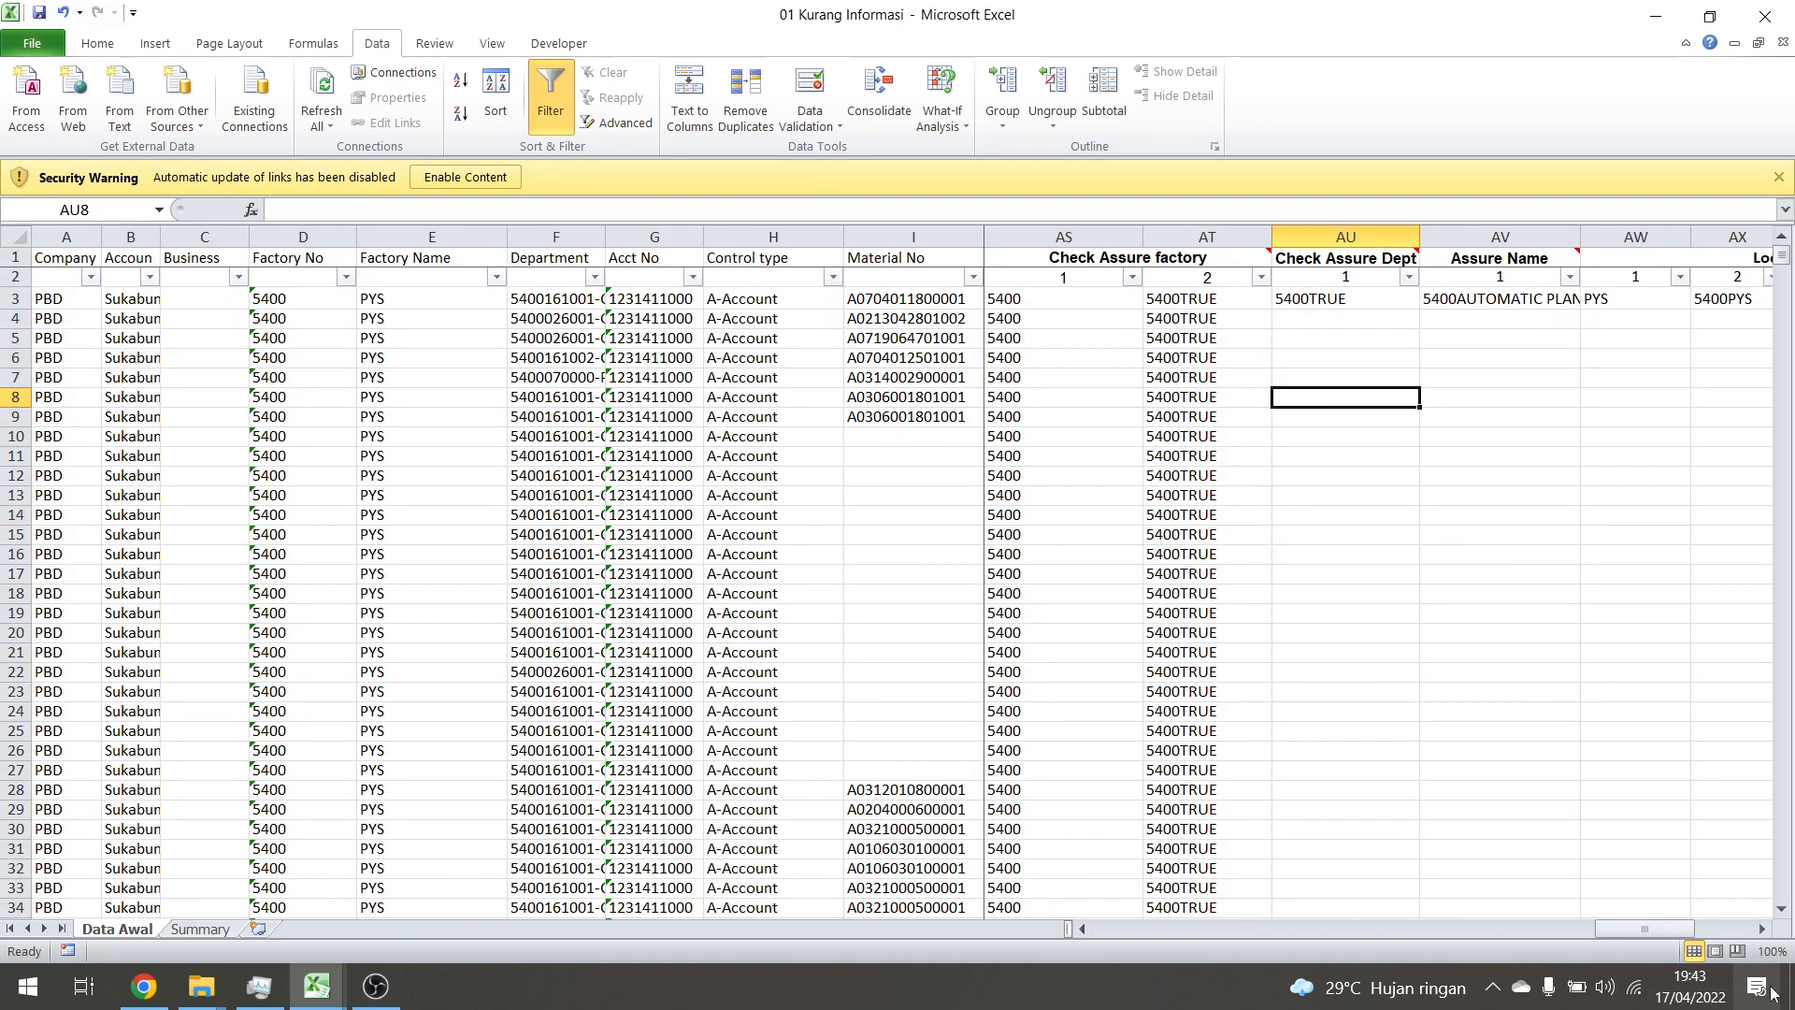
Fill the Check Assure Dept formula down from AU3 through all records
{"action": "left_click", "coordinate": [1763, 930]}
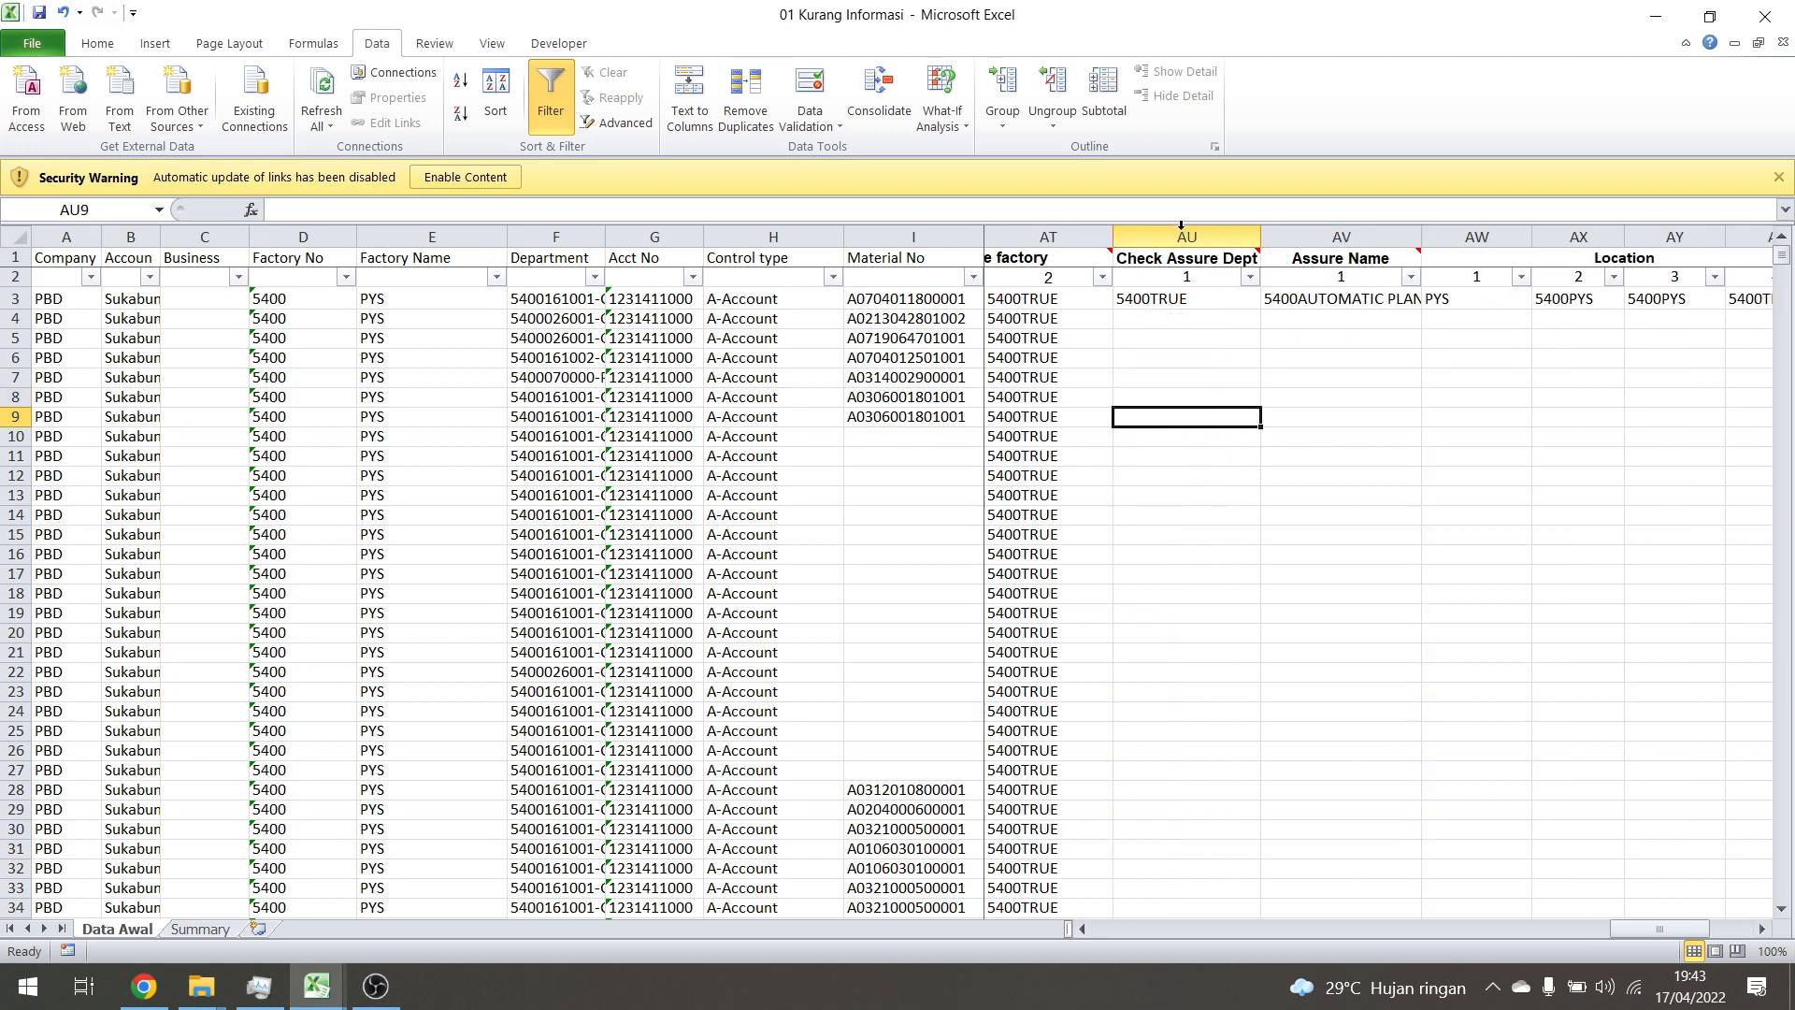
{"action": "left_click", "coordinate": [1174, 299]}
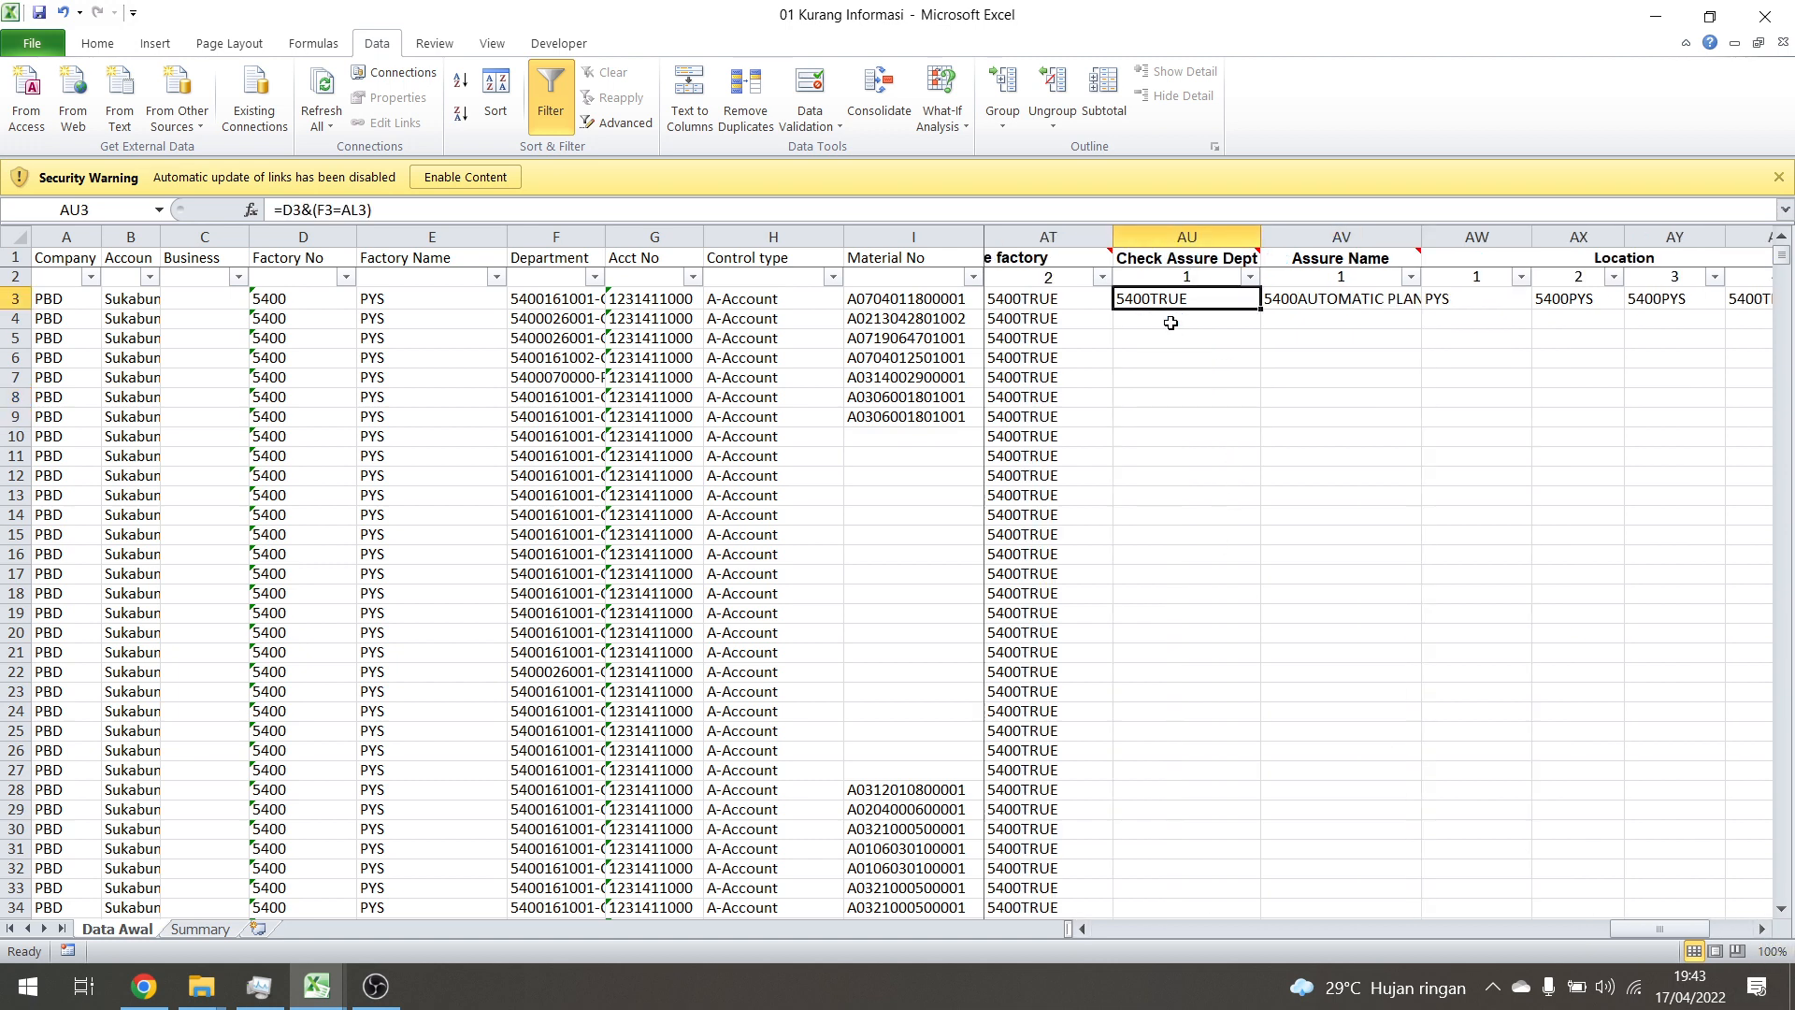
{"action": "double_click", "coordinate": [1261, 313]}
{"action": "left_click", "coordinate": [1278, 417]}
Filter the Check Assure Dept column to show only 5400FALSE and inspect the formula in AU22
{"action": "left_click", "coordinate": [1251, 276]}
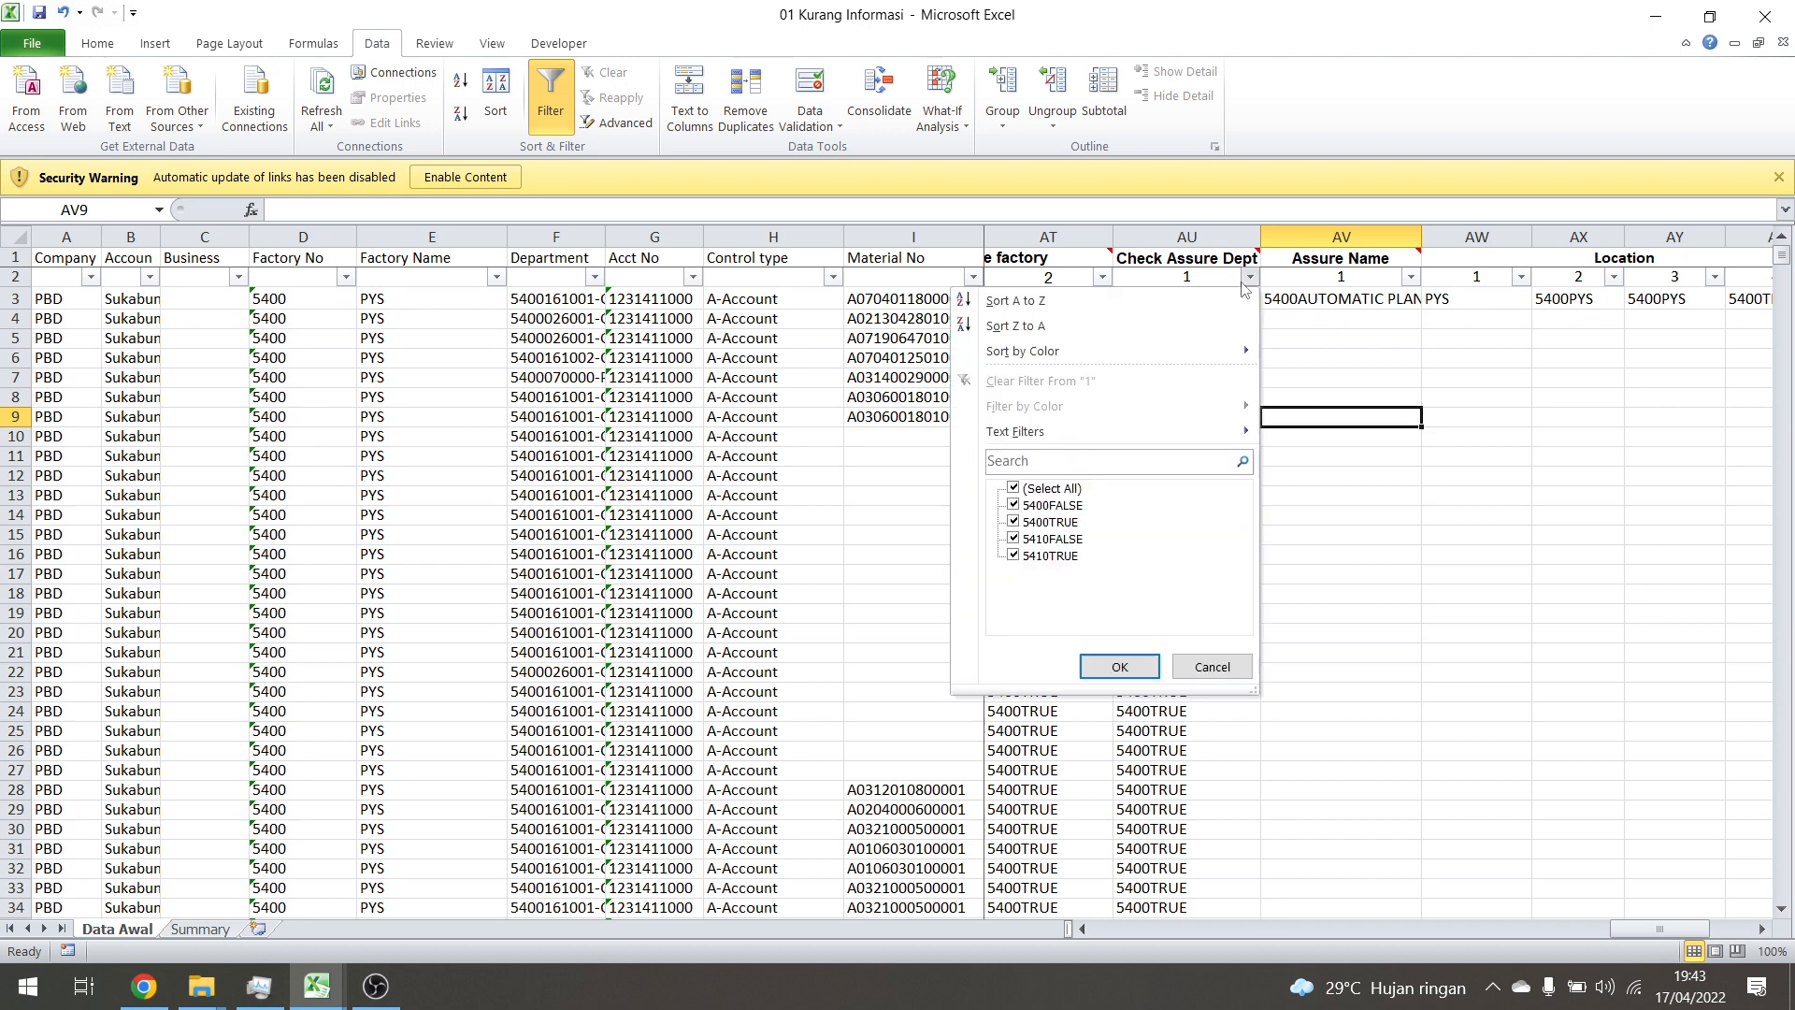
{"action": "left_click", "coordinate": [1047, 488]}
{"action": "left_click", "coordinate": [1047, 505]}
{"action": "left_click", "coordinate": [1120, 667]}
{"action": "left_click", "coordinate": [960, 590]}
{"action": "left_click", "coordinate": [1212, 337]}
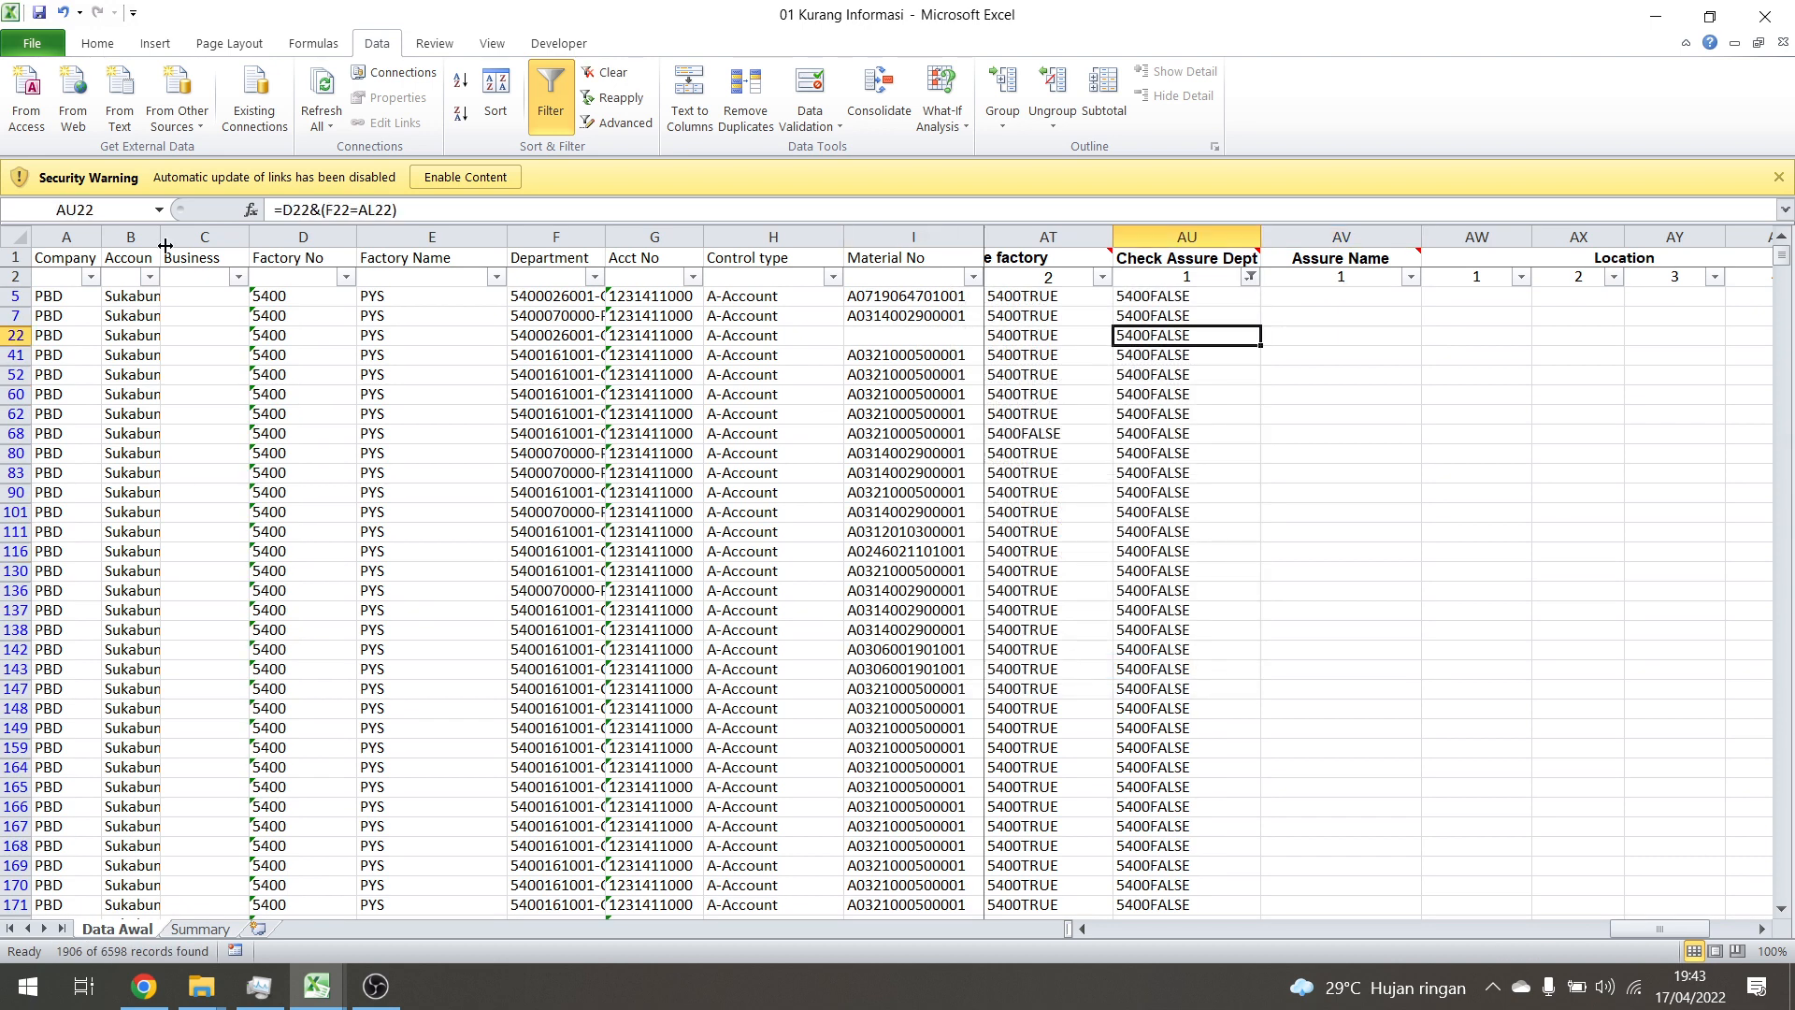
Widen the Department column slightly and bring the Assure department data in column AL into view for comparison
{"action": "left_click", "coordinate": [560, 376]}
{"action": "left_click_drag", "start_coordinate": [605, 236], "coordinate": [632, 236]}
{"action": "left_click_drag", "start_coordinate": [1632, 928], "coordinate": [1483, 926]}
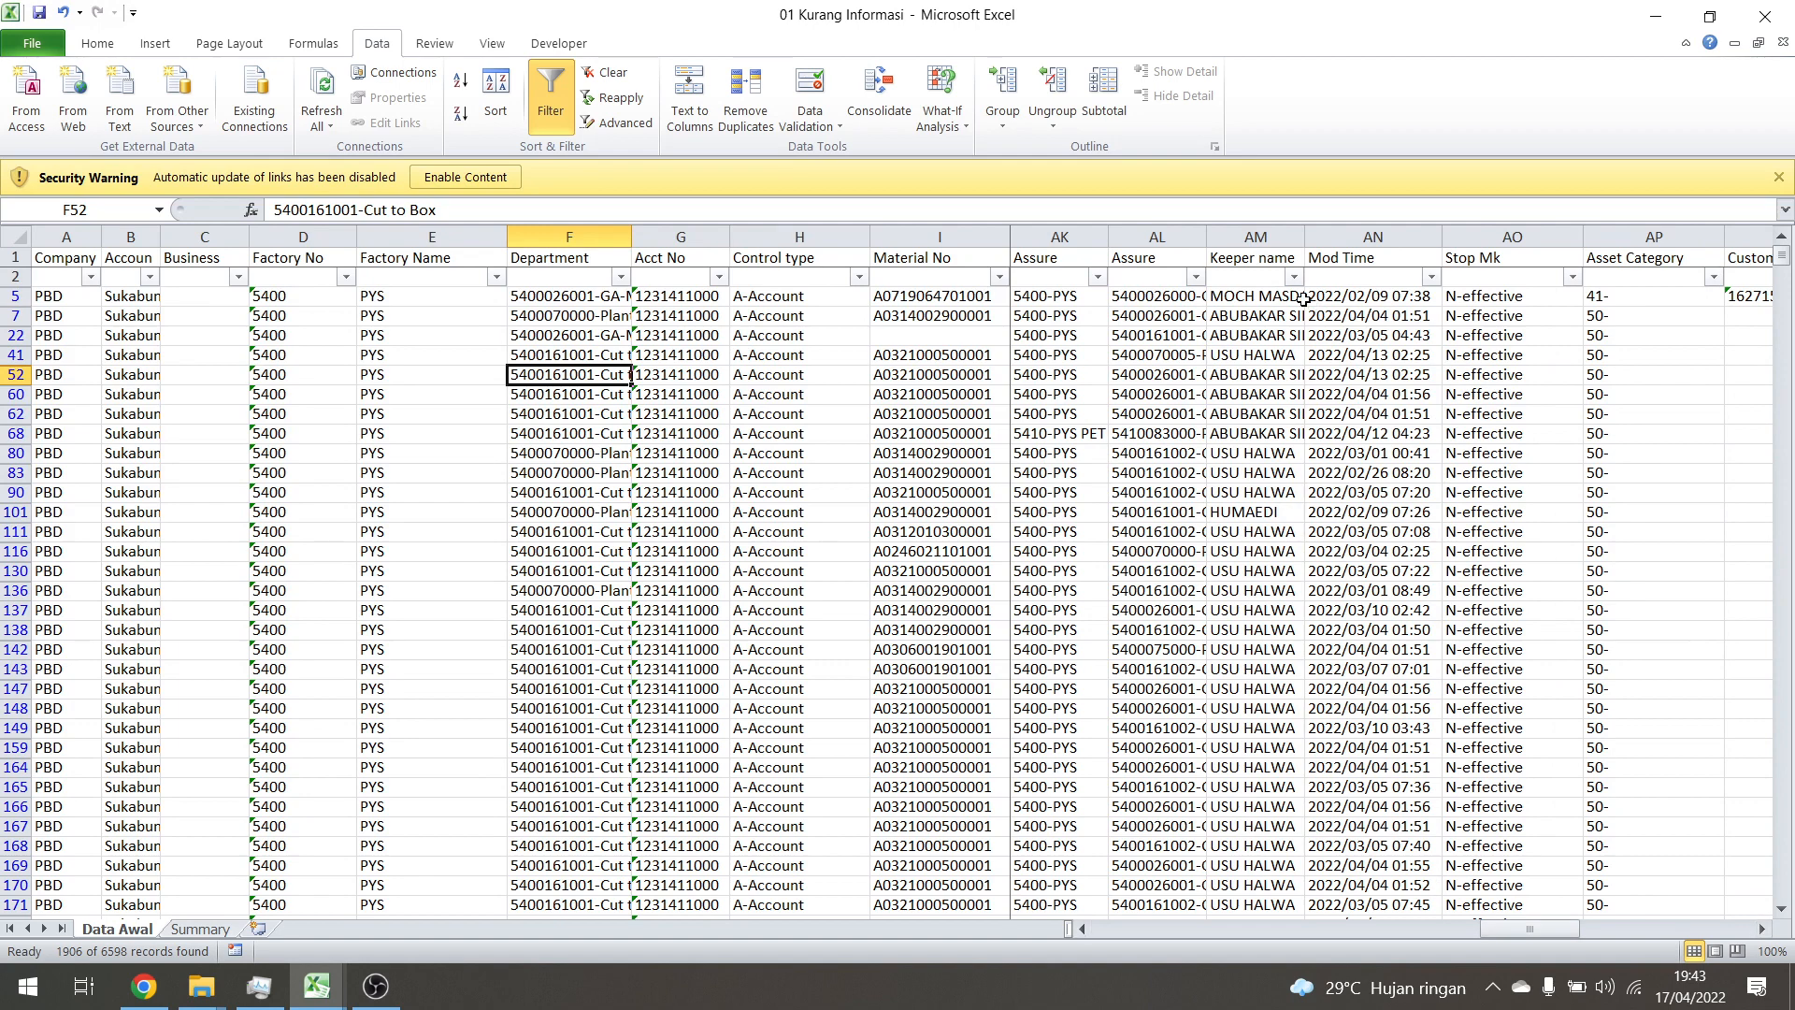
Widen the Assure department column AL to show the full department names, and return to the check columns
{"action": "left_click_drag", "start_coordinate": [1207, 240], "coordinate": [1300, 241]}
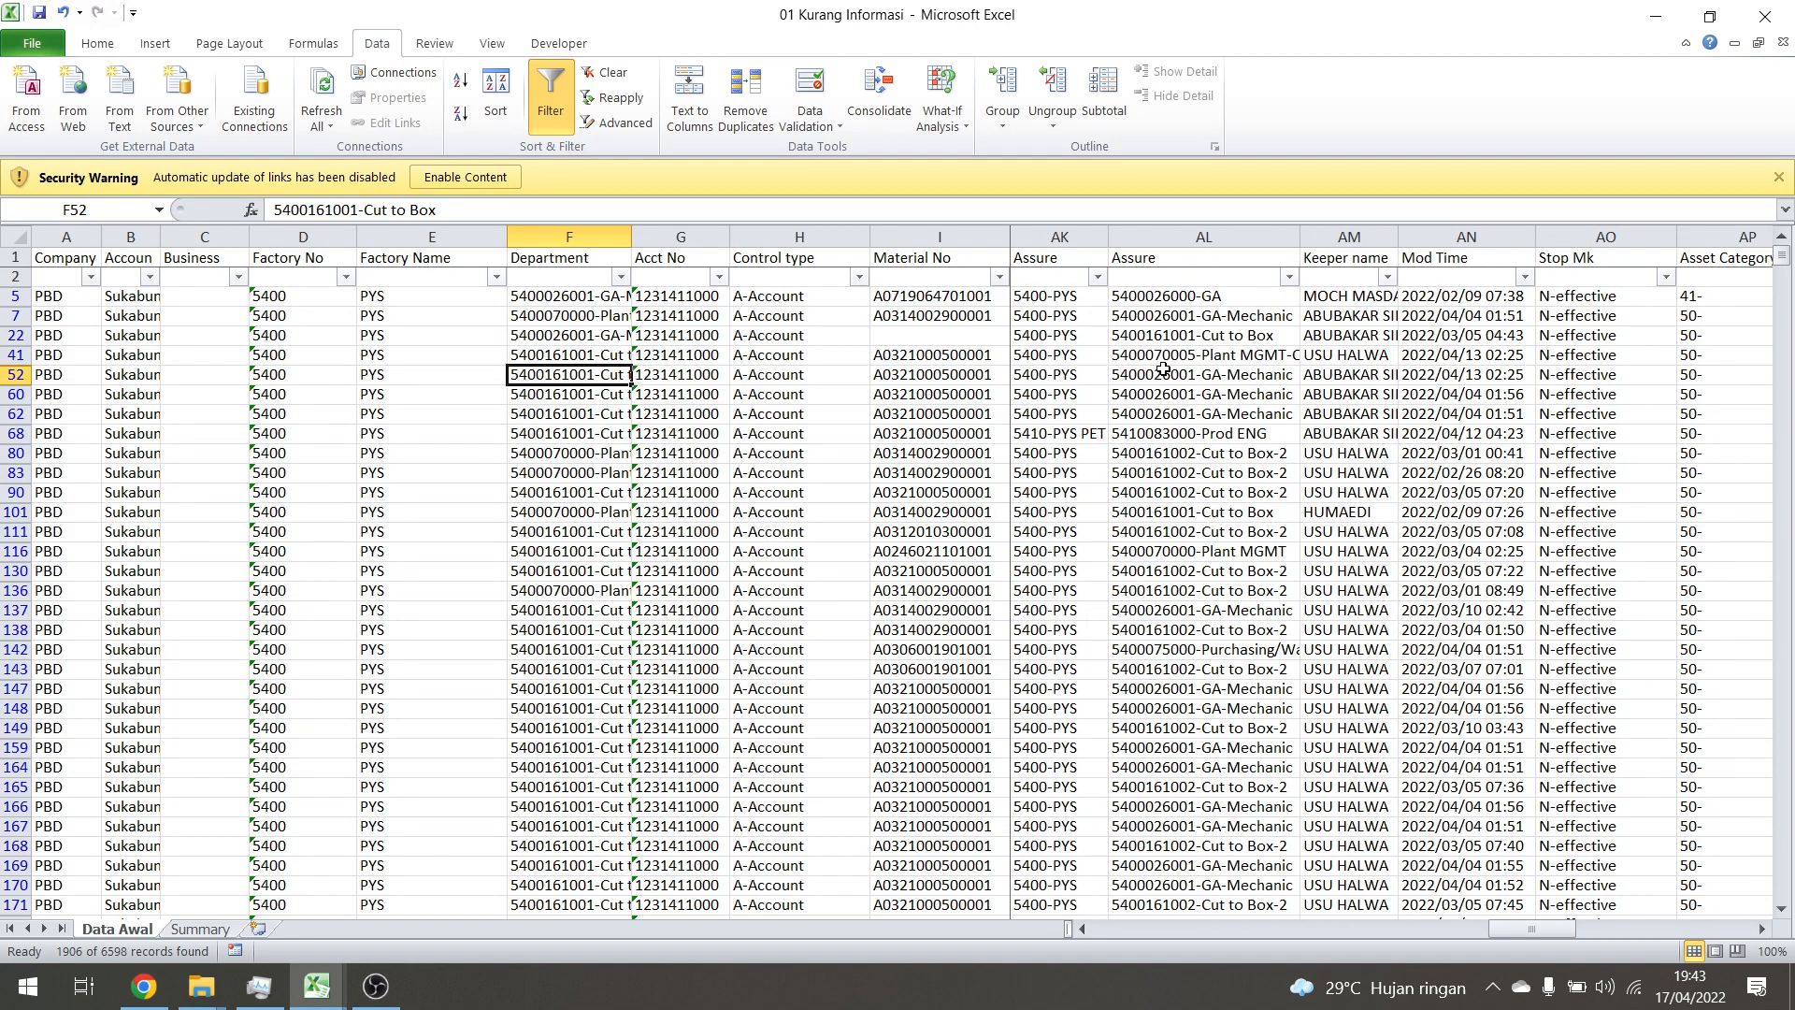
{"action": "left_click_drag", "start_coordinate": [1526, 930], "coordinate": [1661, 931]}
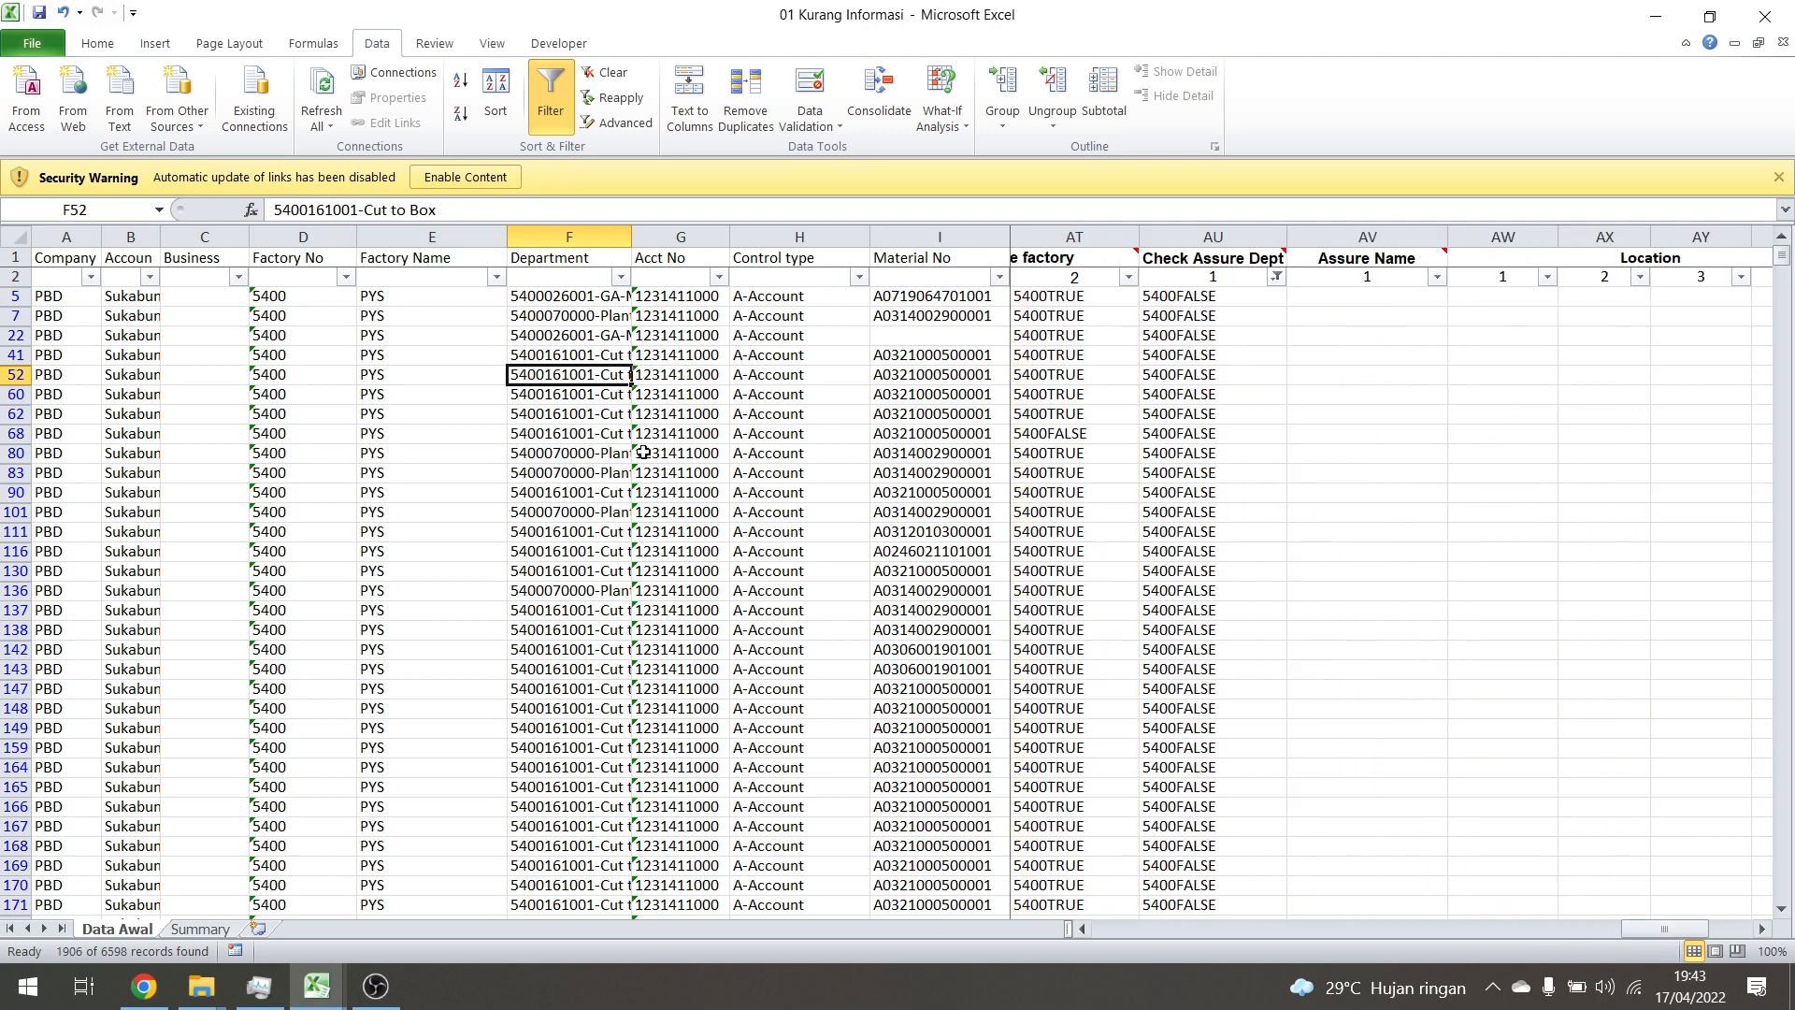
Clear the 5400FALSE filter on the Check Assure Dept column by showing all values again
{"action": "left_click", "coordinate": [1369, 433]}
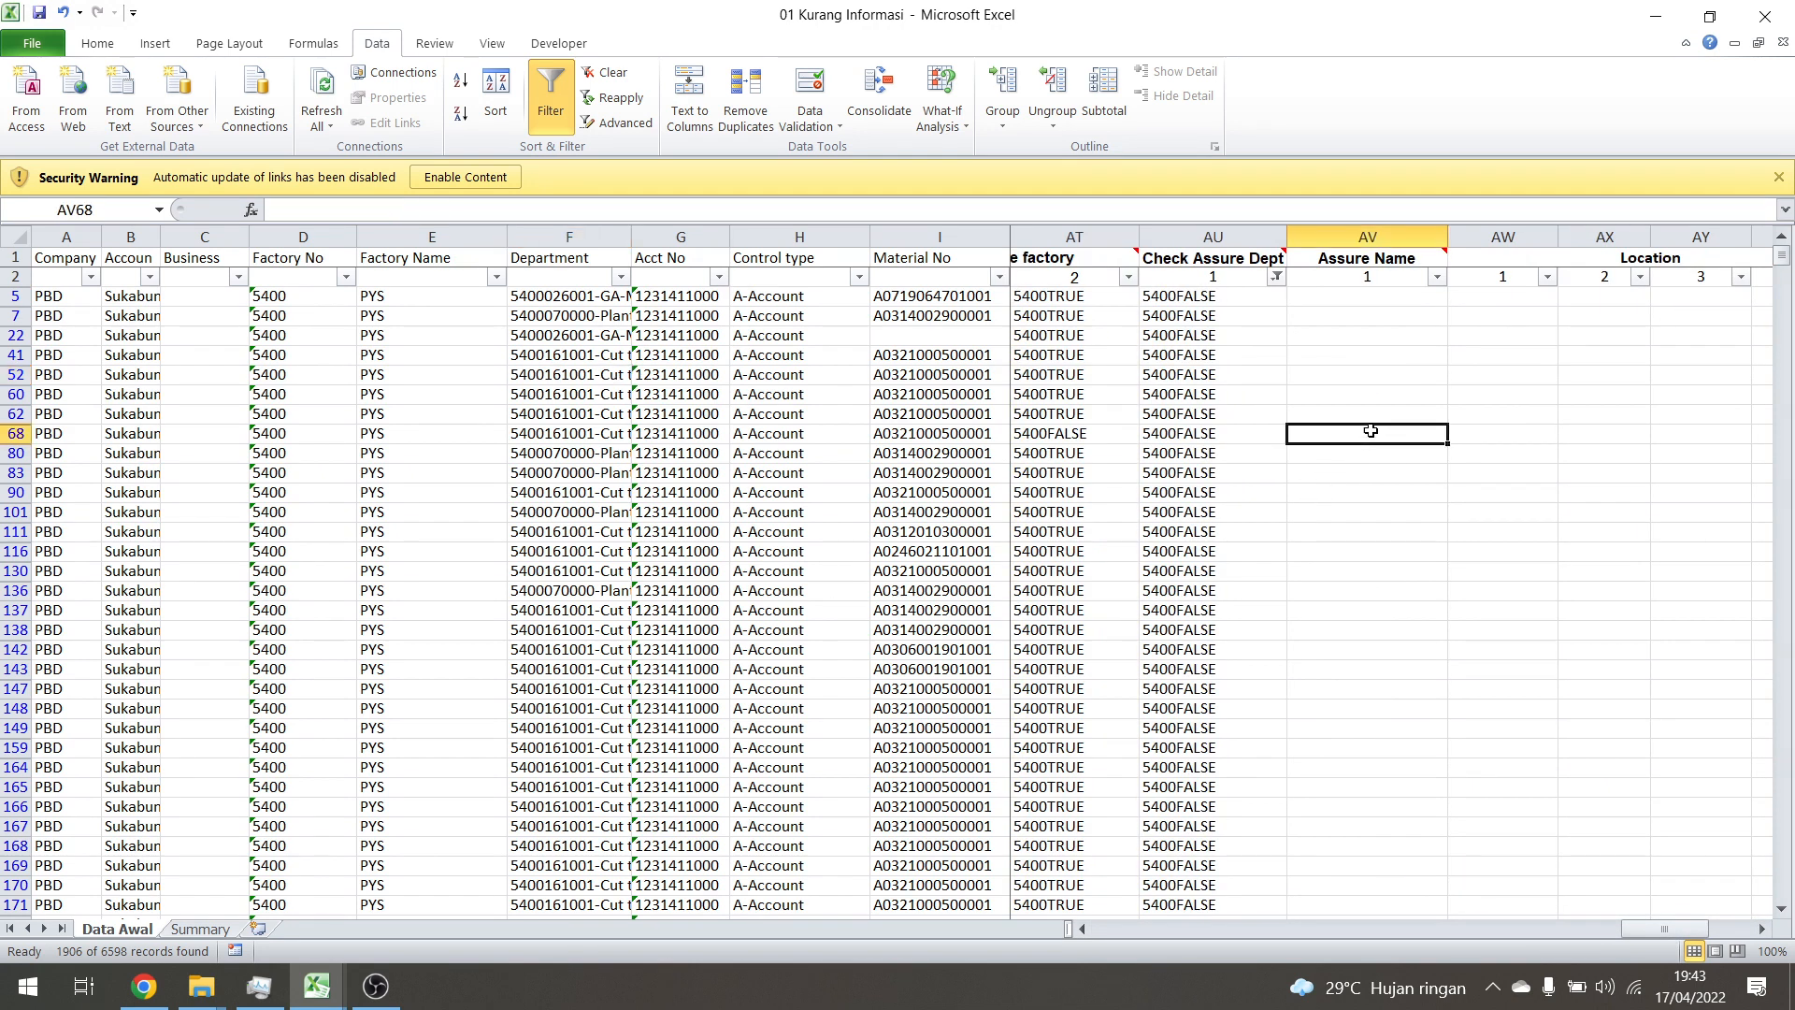
{"action": "left_click", "coordinate": [1278, 279]}
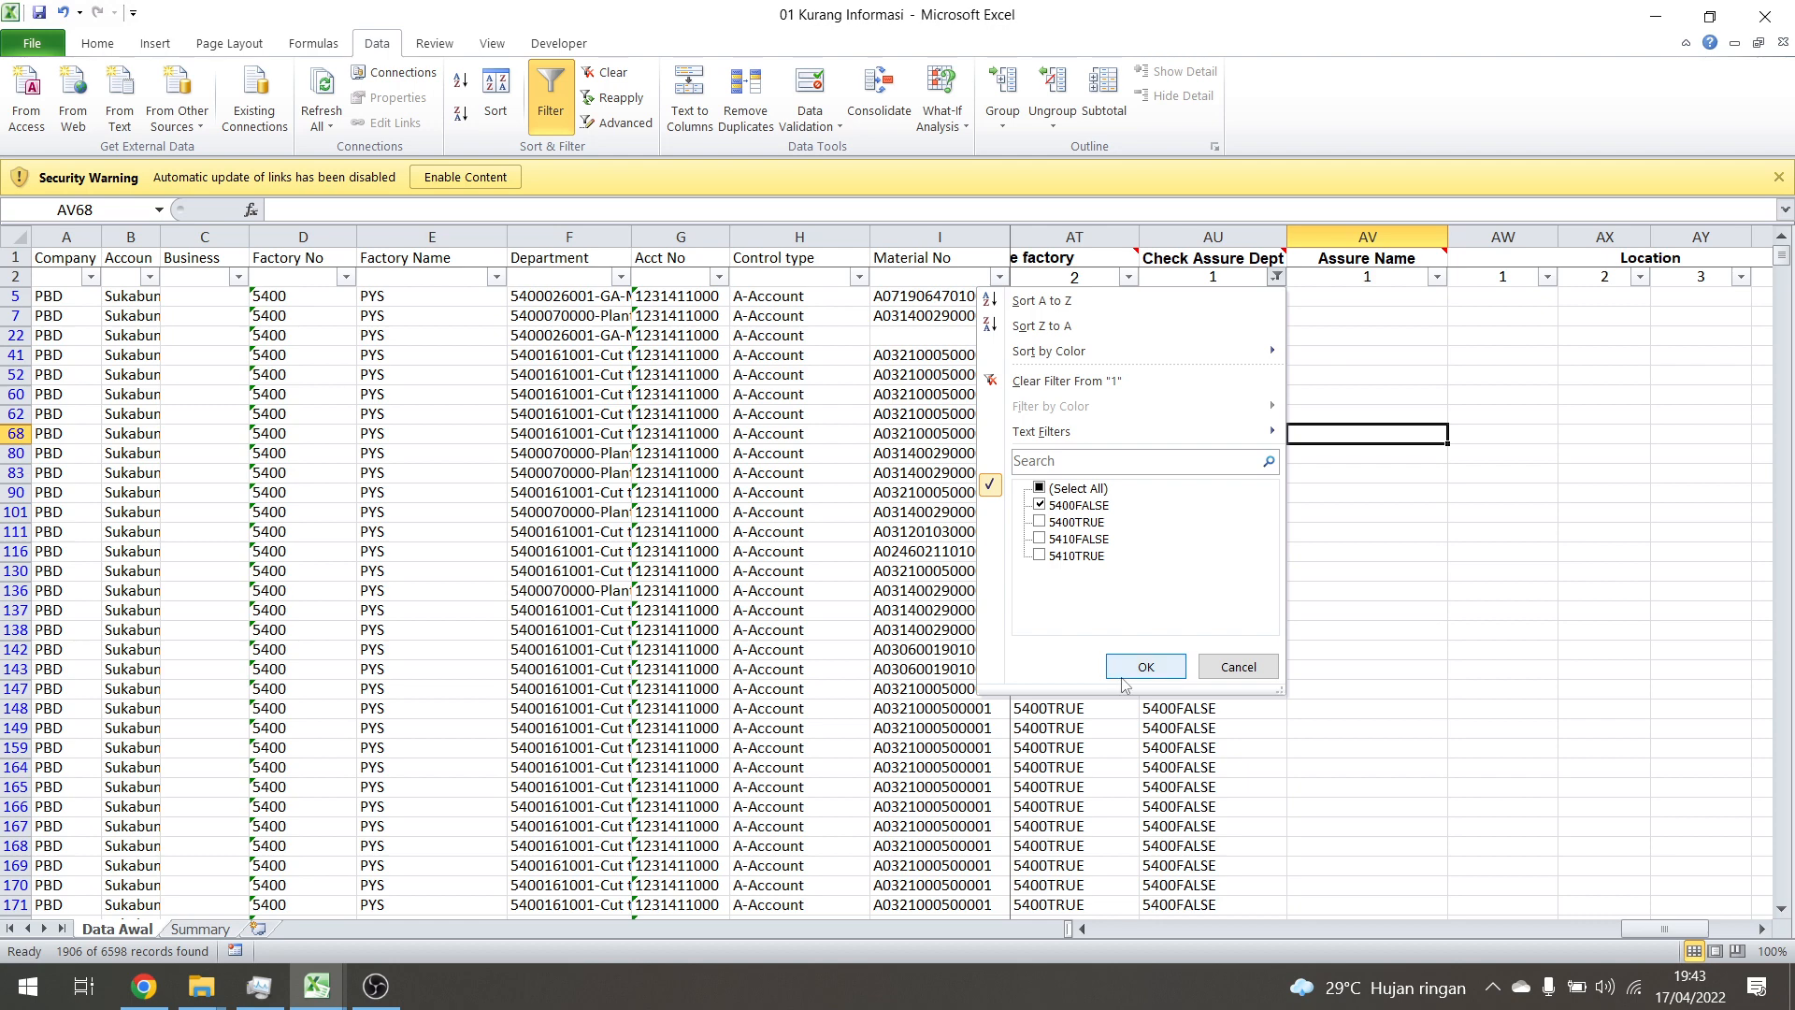
{"action": "left_click", "coordinate": [1082, 493]}
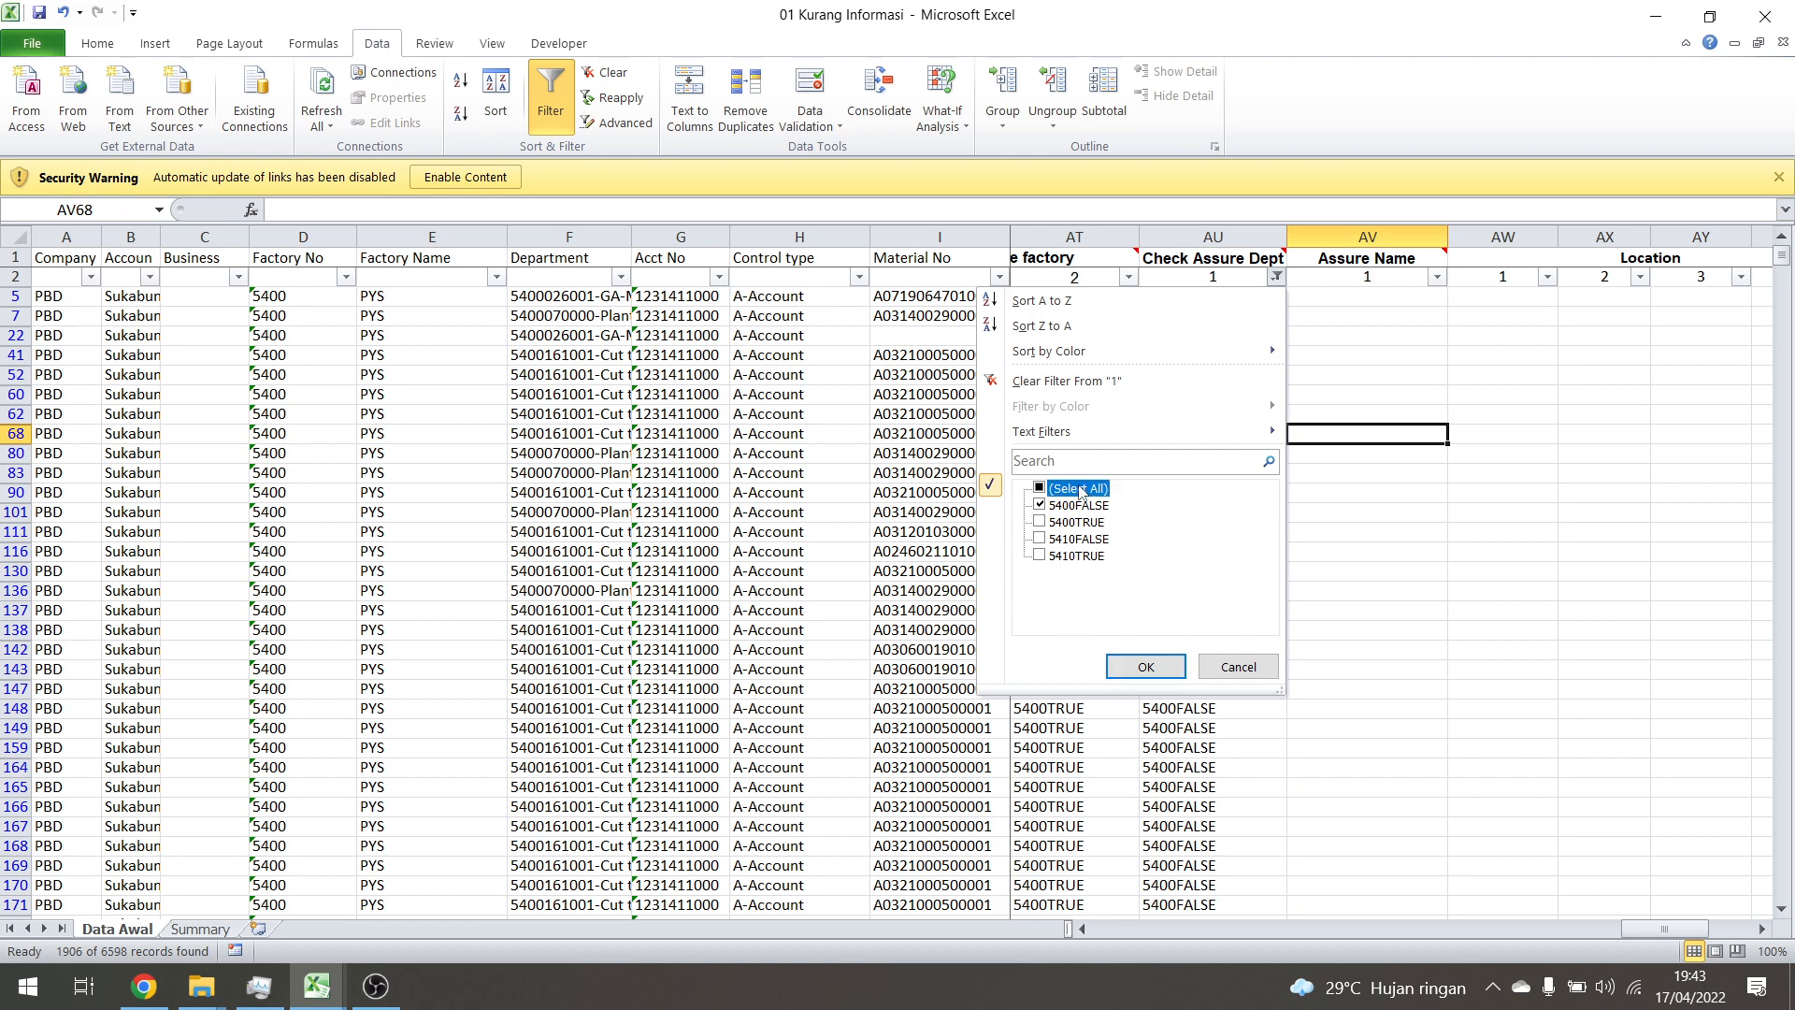
{"action": "left_click", "coordinate": [1147, 667]}
{"action": "left_click", "coordinate": [1495, 517]}
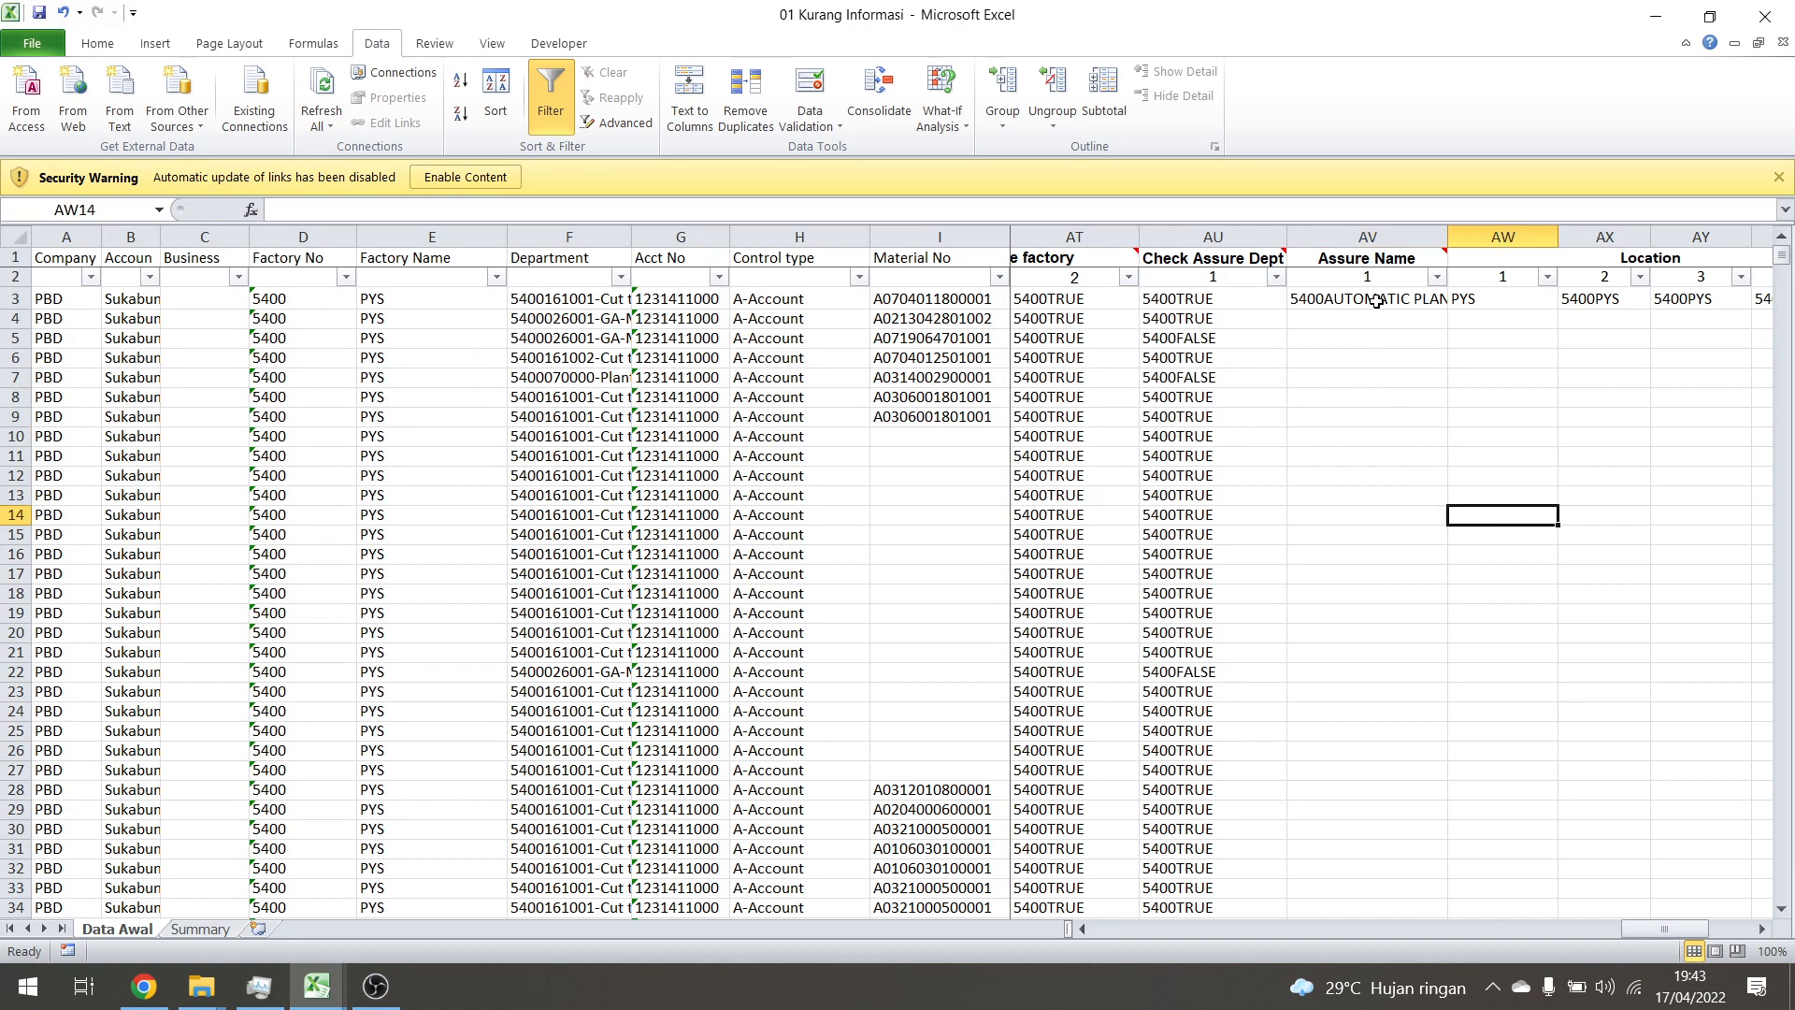
Inspect the Assure Name formula in AV3 and the Summary sheet's Assets Name count formula for factory 5400
{"action": "left_click", "coordinate": [1377, 301]}
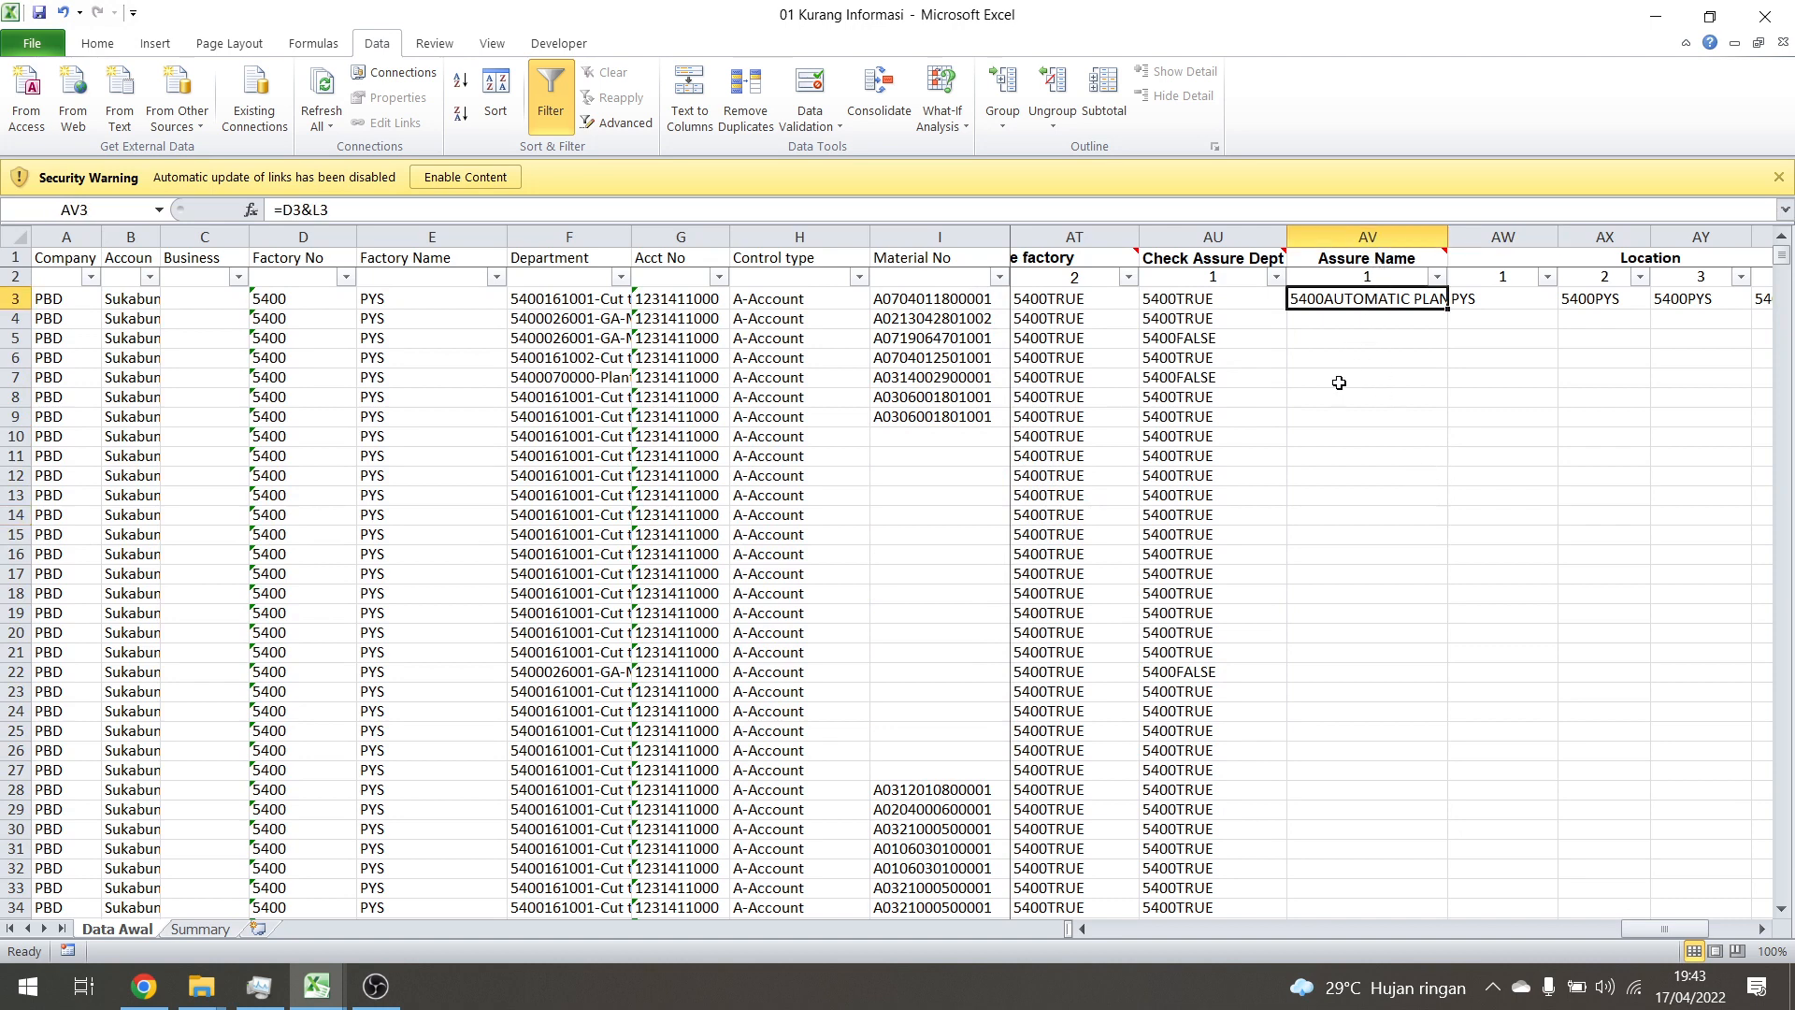
{"action": "left_click", "coordinate": [1431, 259]}
{"action": "left_click", "coordinate": [1407, 301]}
{"action": "left_click", "coordinate": [1405, 383]}
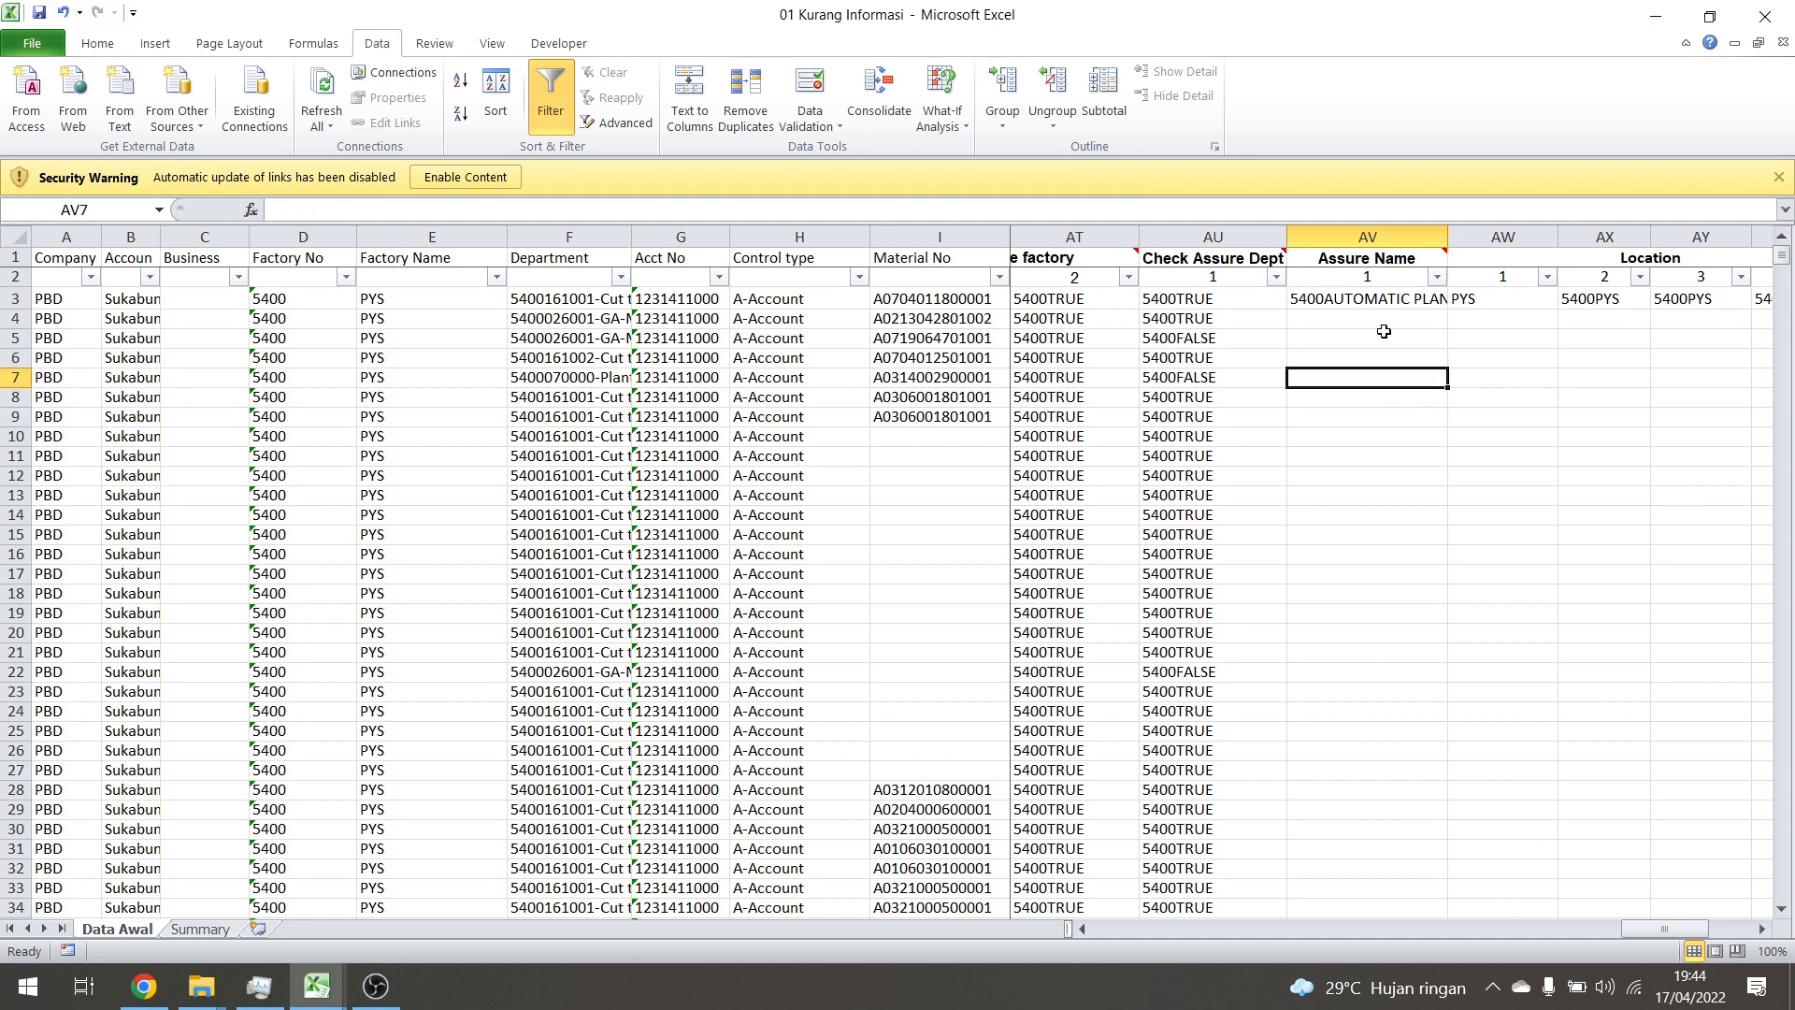
{"action": "left_click", "coordinate": [1370, 298]}
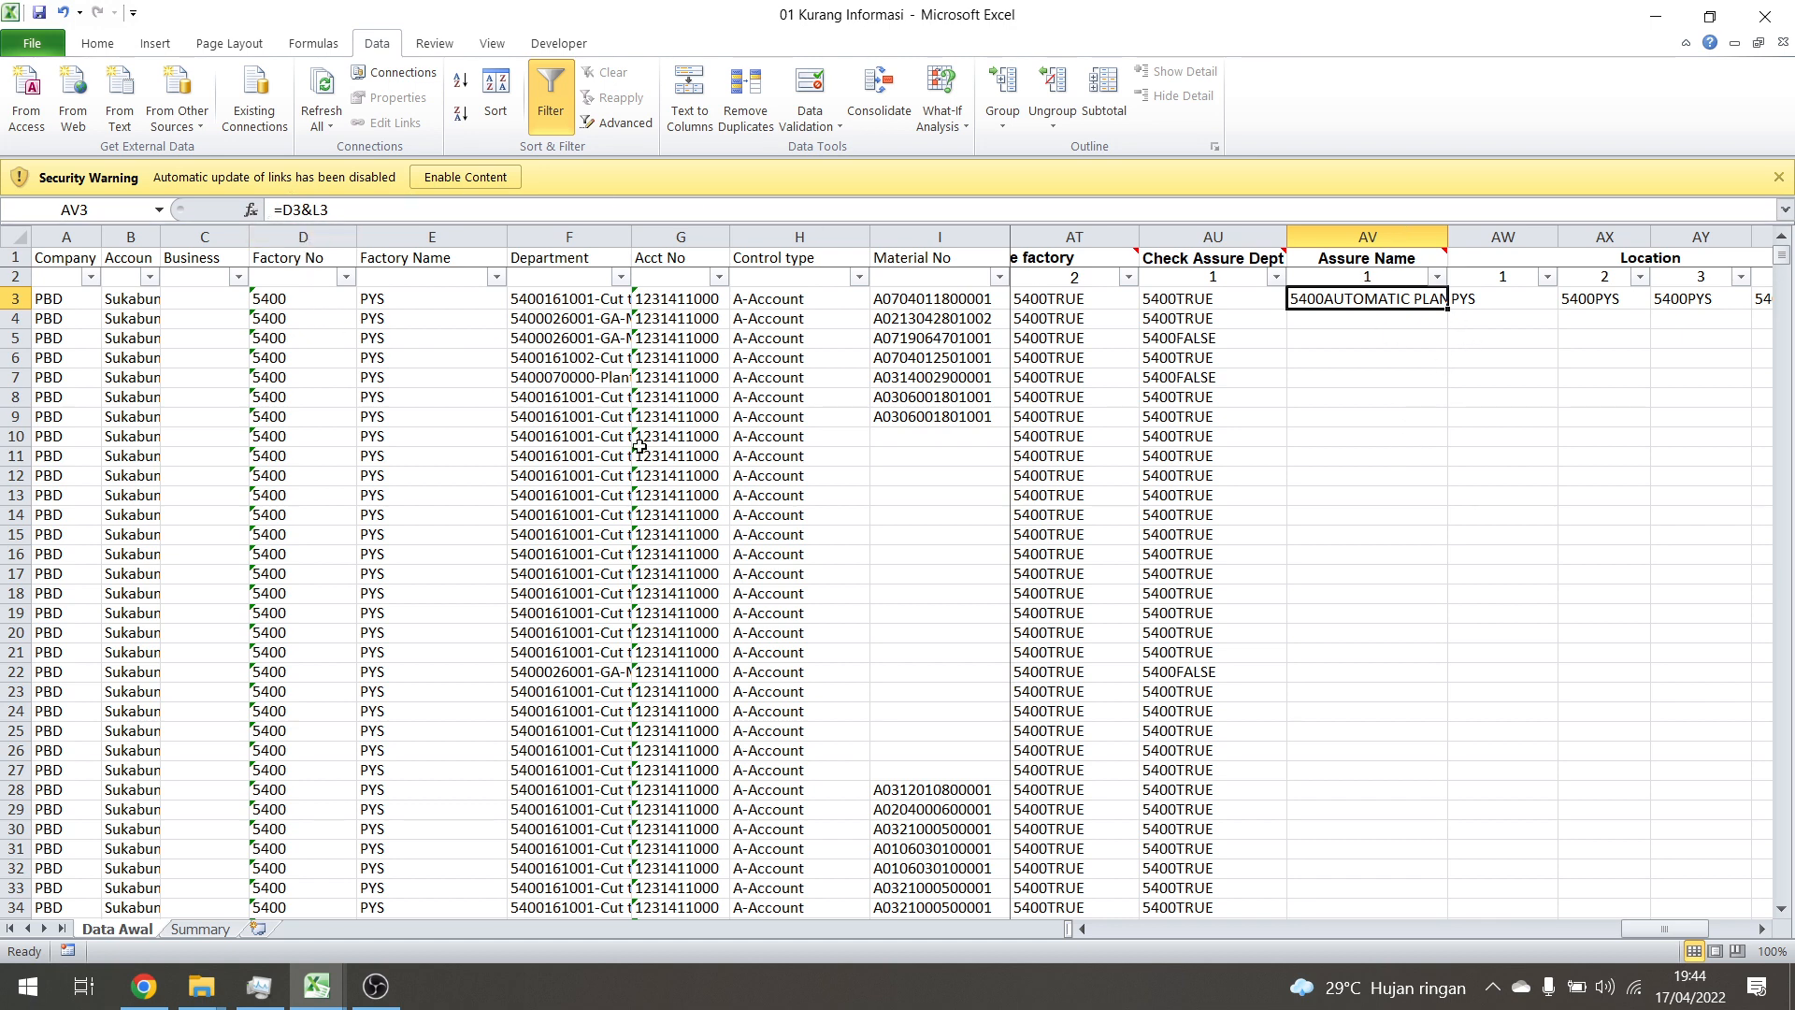
{"action": "left_click", "coordinate": [174, 930]}
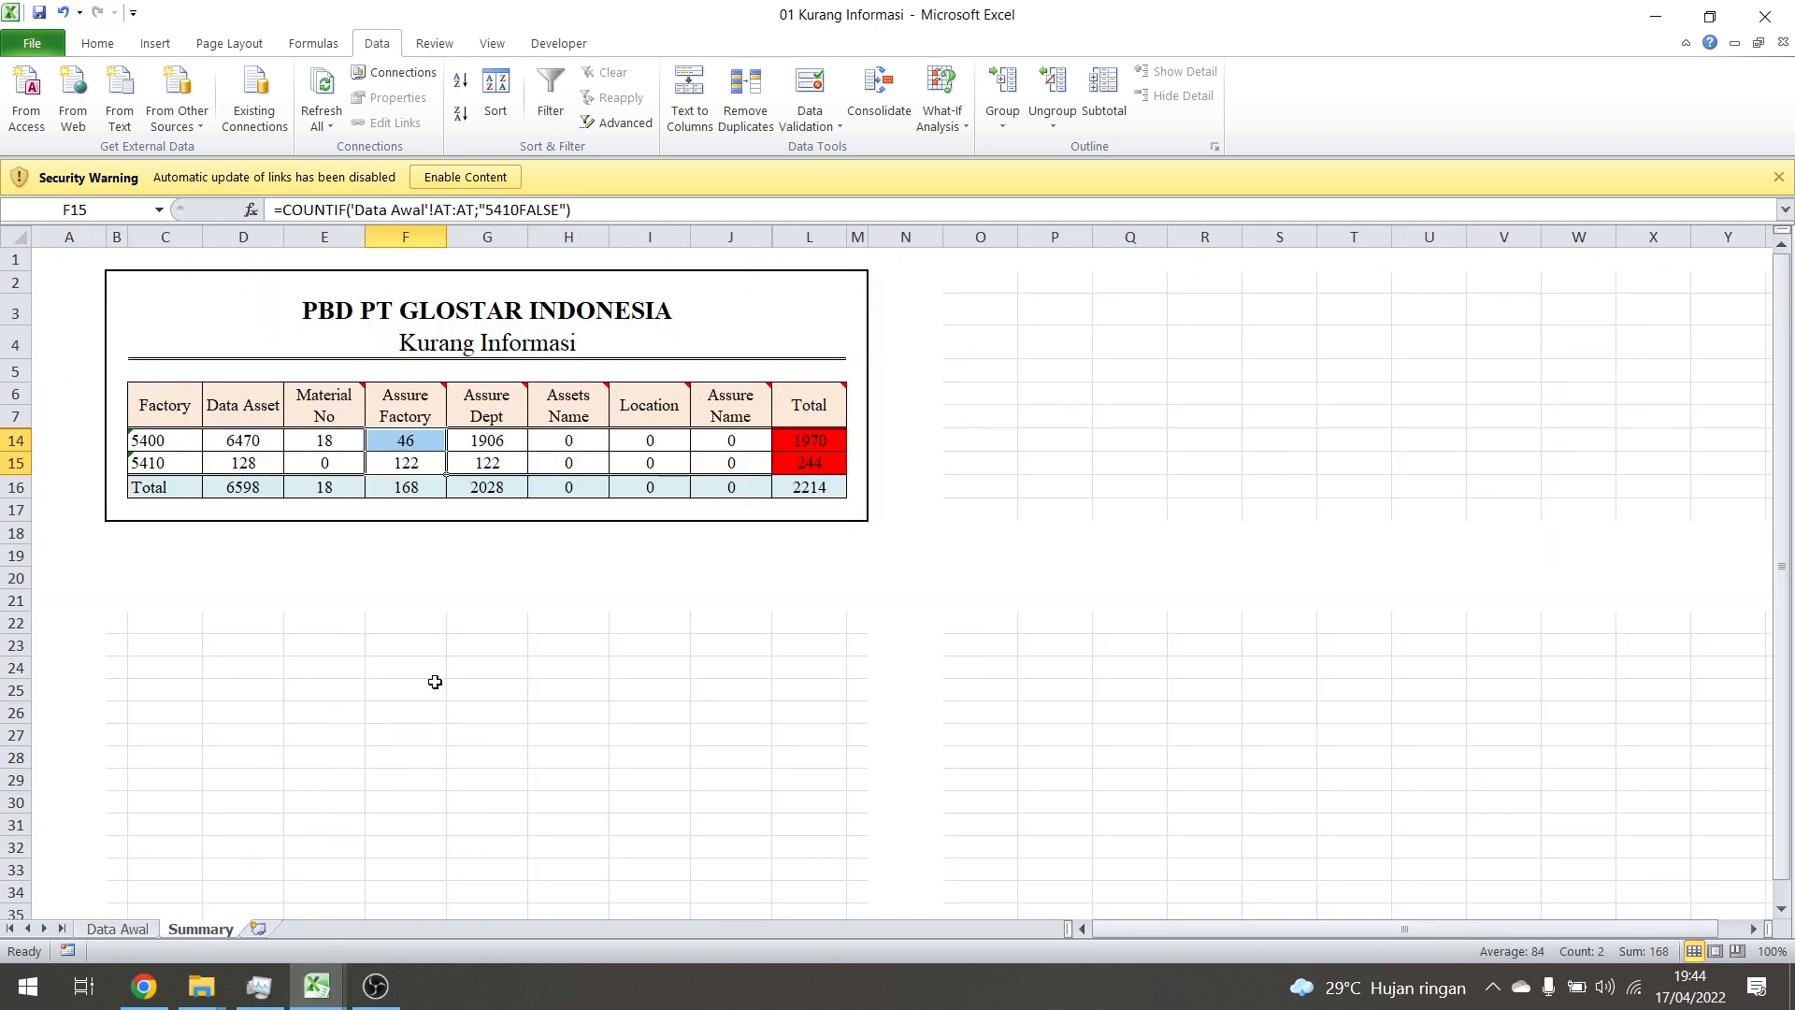
{"action": "left_click", "coordinate": [562, 443]}
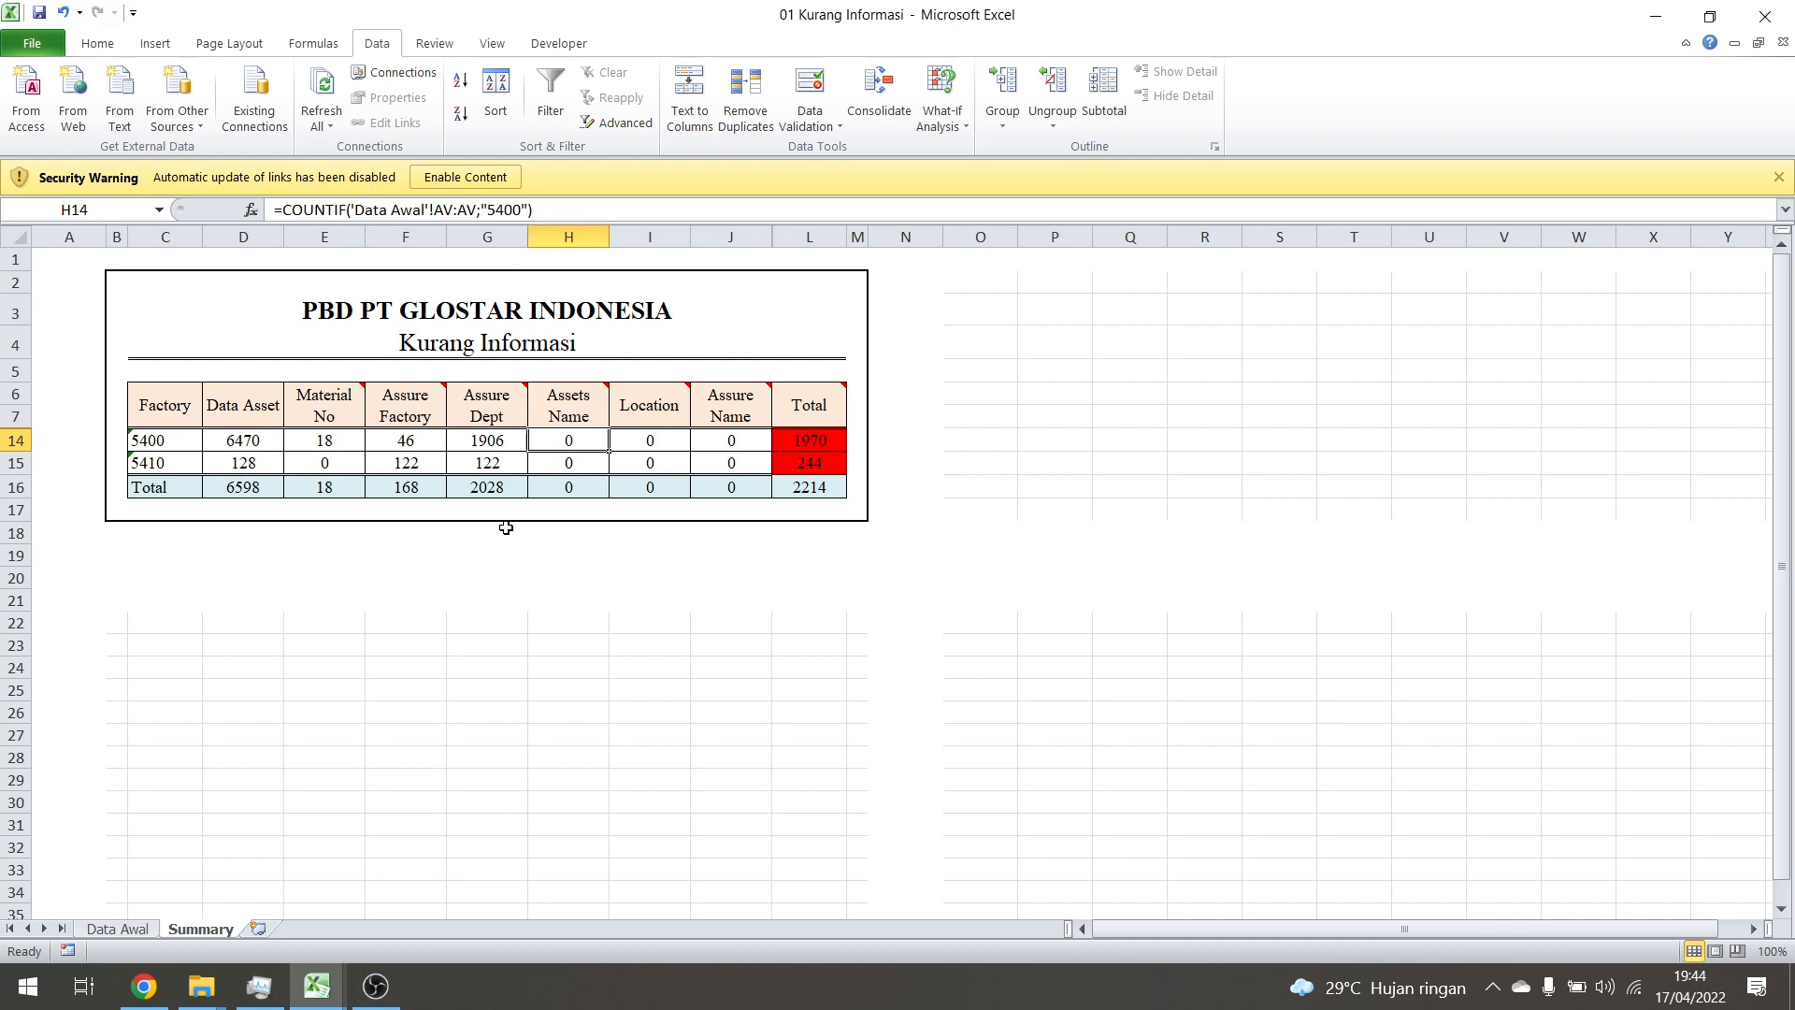
Fill the Assure Name formula in Data Awal down from AV3 through all records and check the Assets Name counts on Summary
{"action": "left_click", "coordinate": [141, 929]}
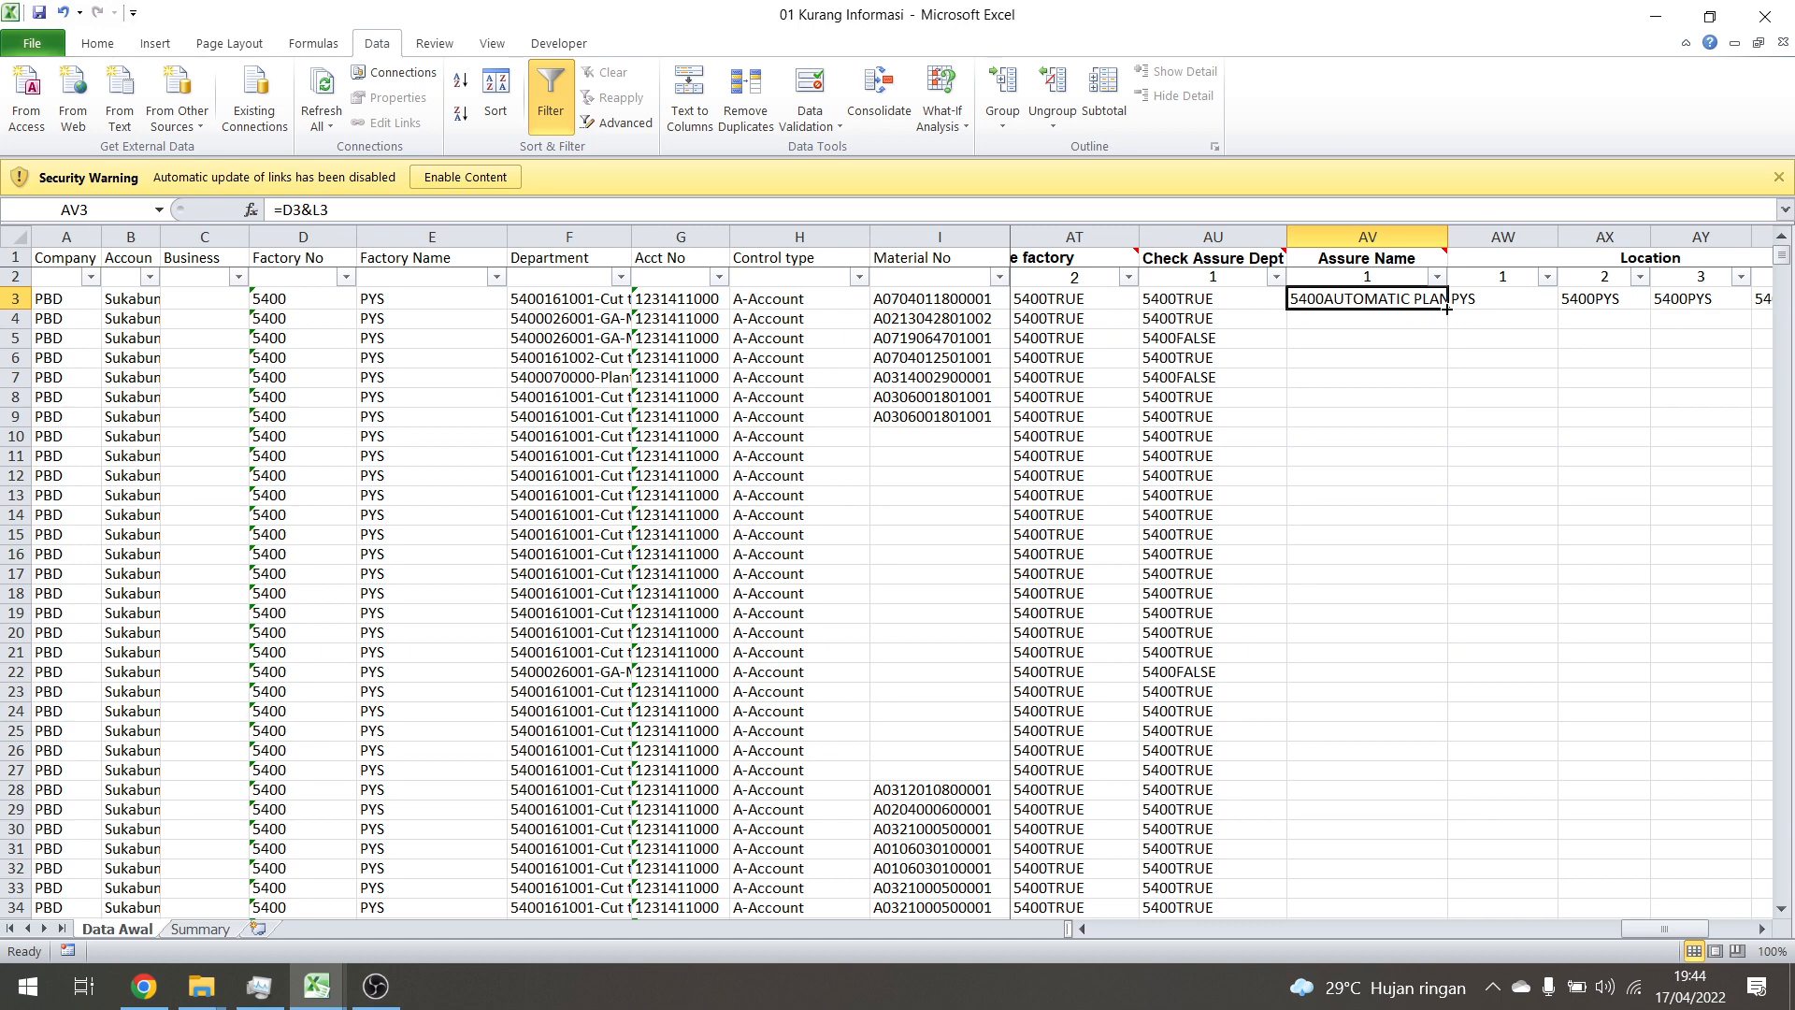
{"action": "double_click", "coordinate": [1447, 309]}
{"action": "left_click", "coordinate": [1563, 458]}
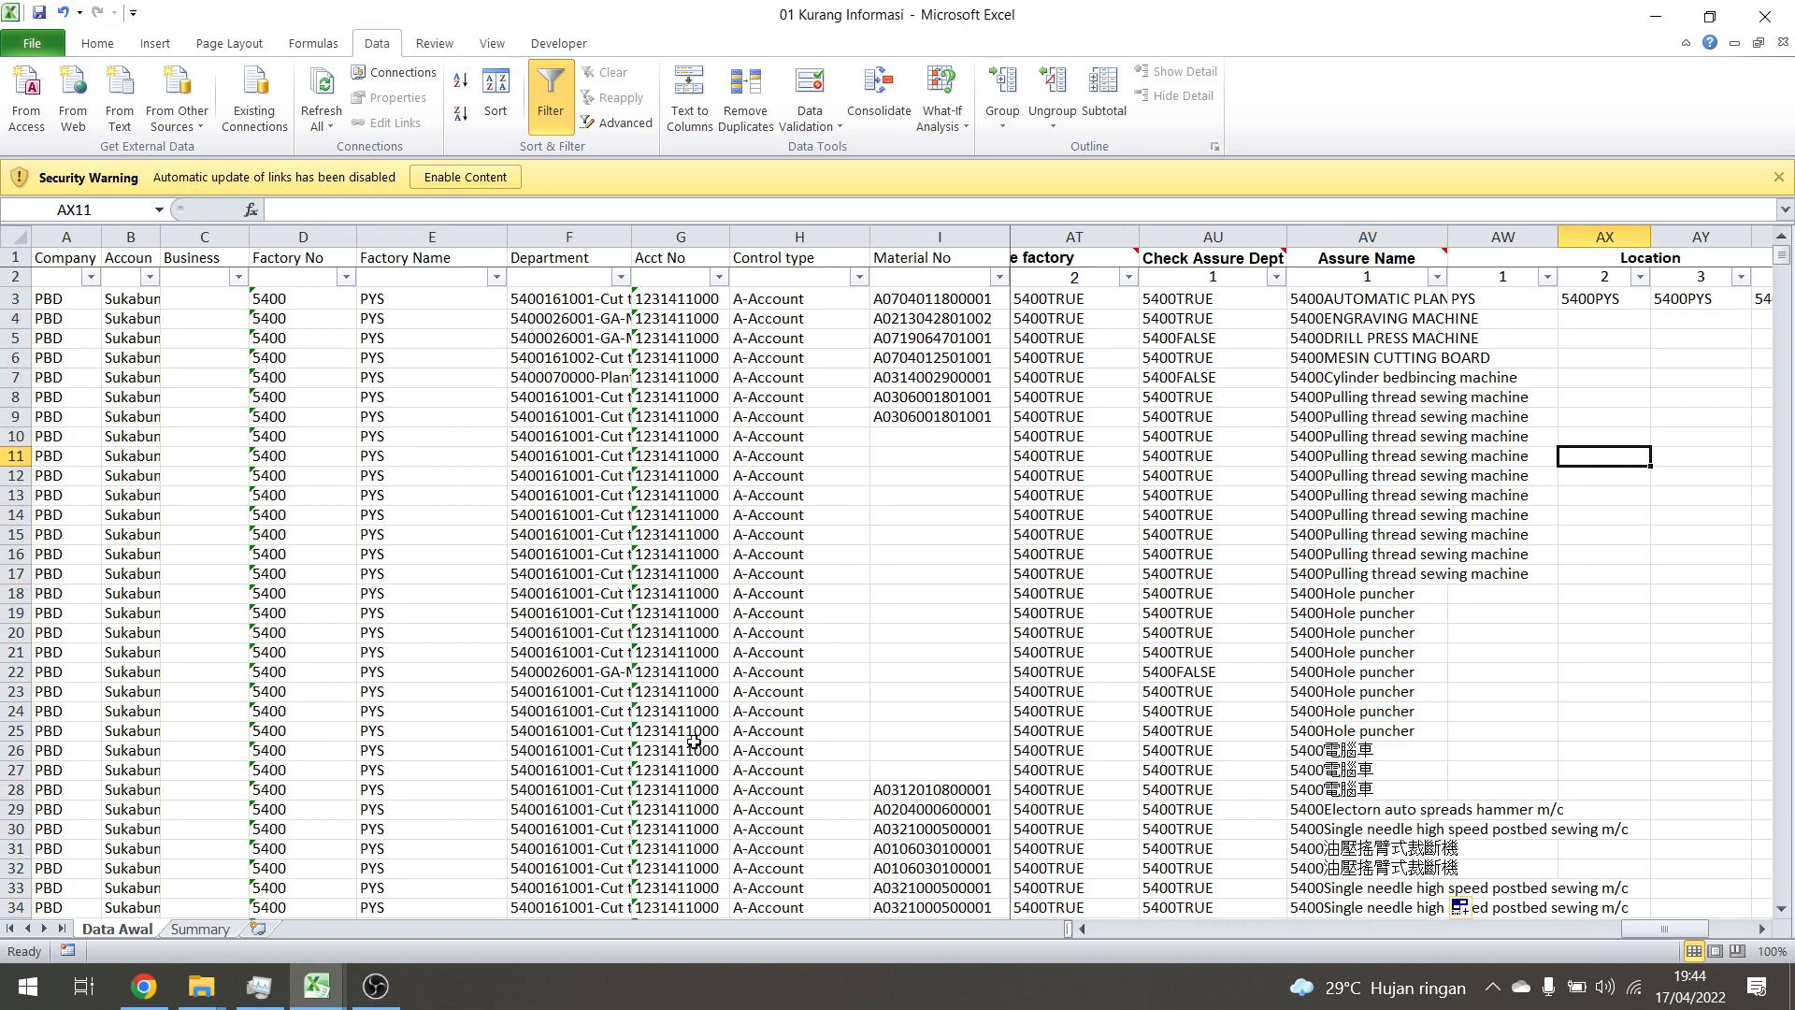
{"action": "left_click", "coordinate": [200, 929]}
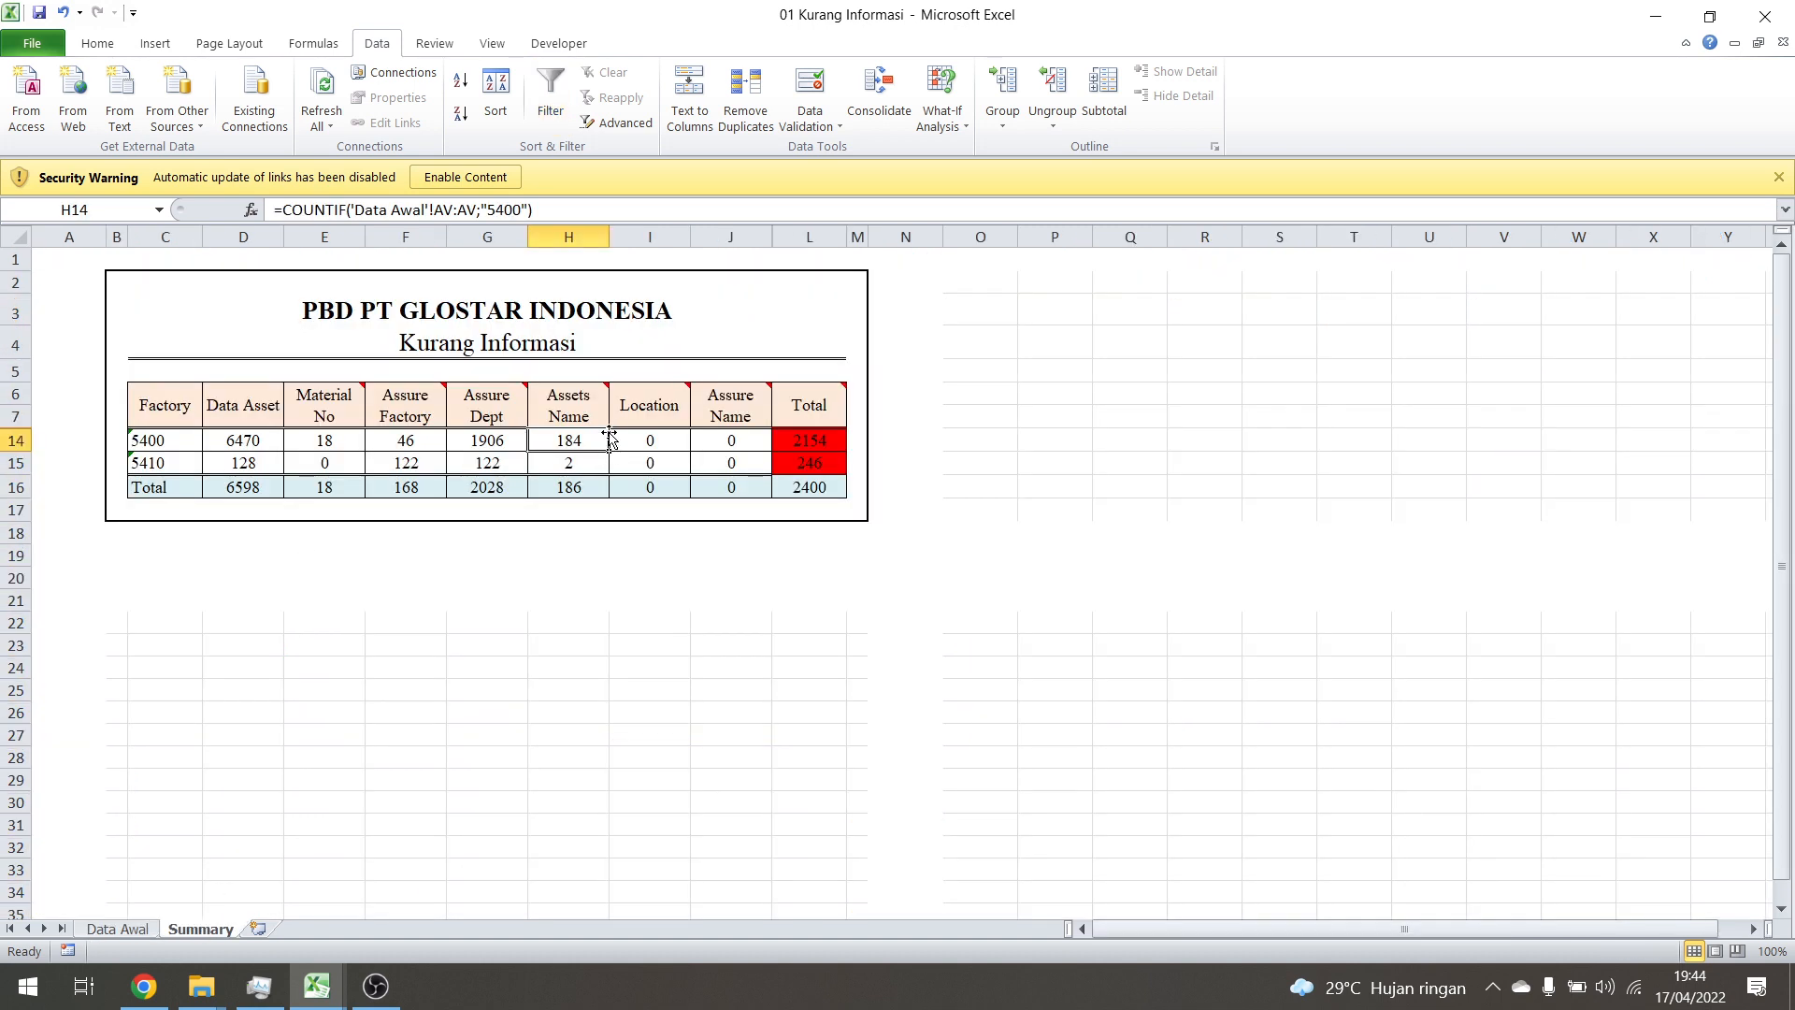
{"action": "left_click", "coordinate": [117, 928]}
Filter the Assure Name column AV in Data Awal to show only the records whose value is exactly 5400
{"action": "left_click", "coordinate": [1319, 383]}
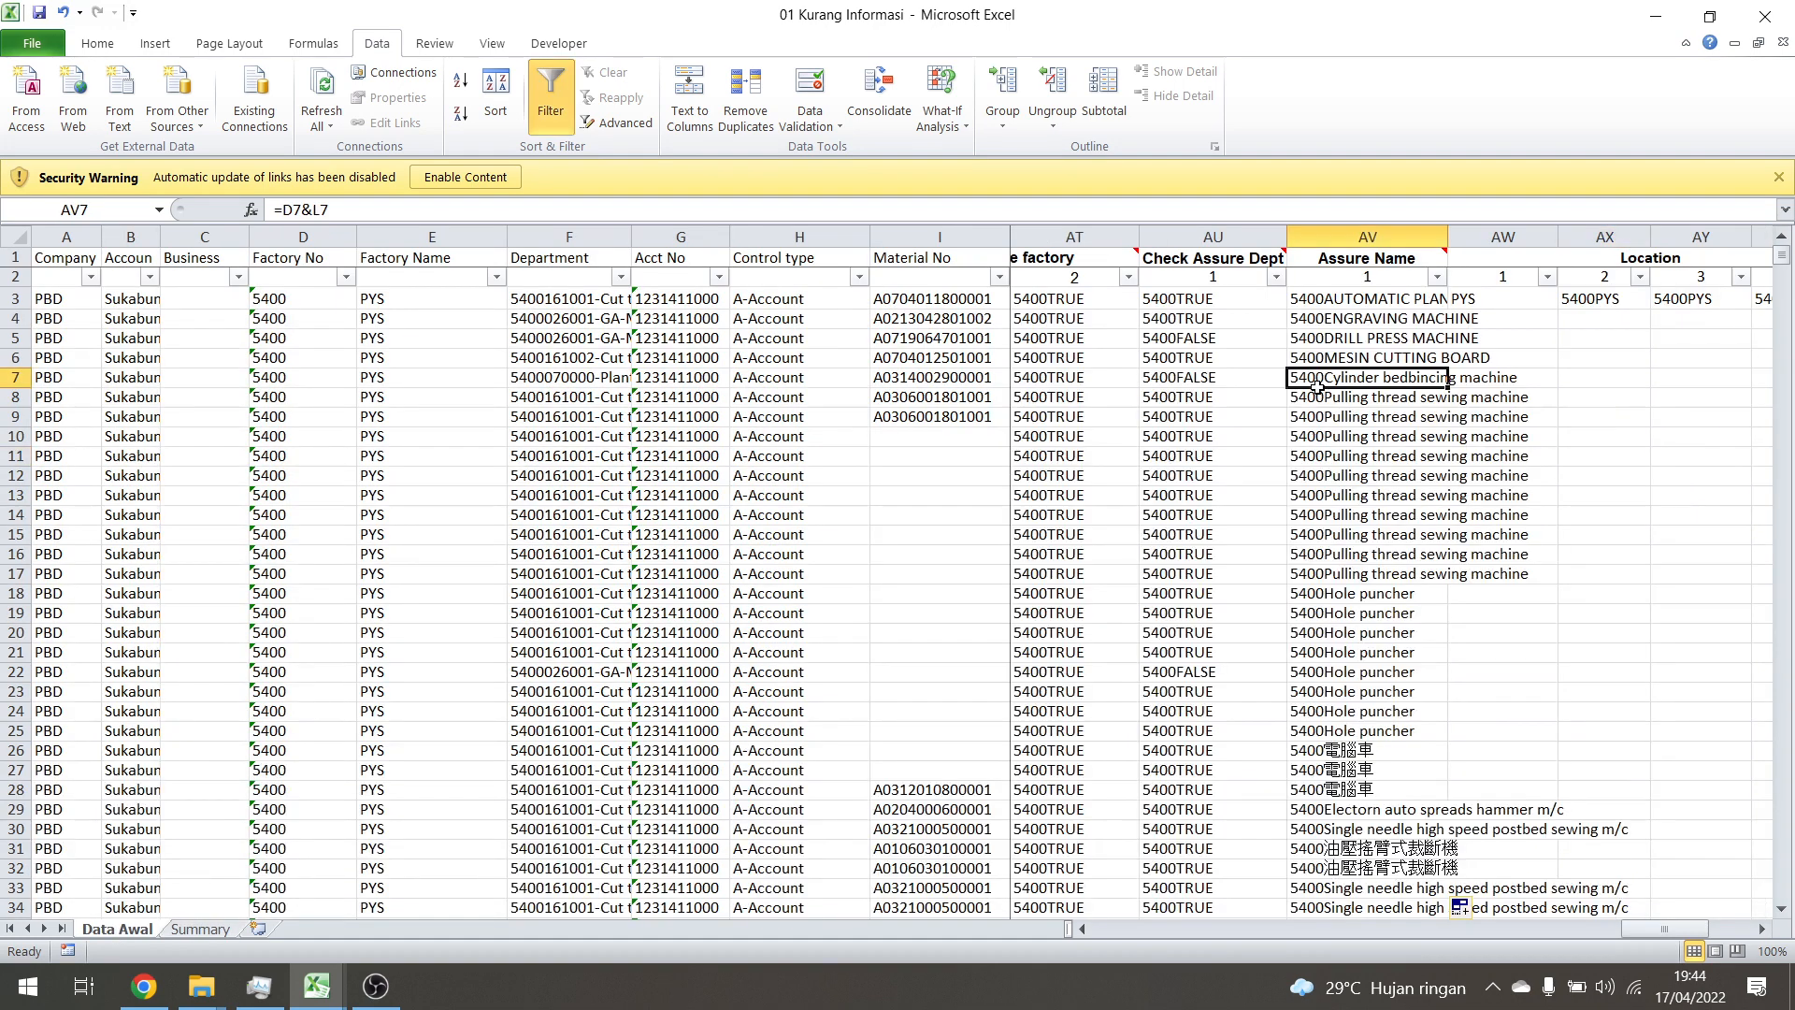
{"action": "left_click", "coordinate": [1437, 277]}
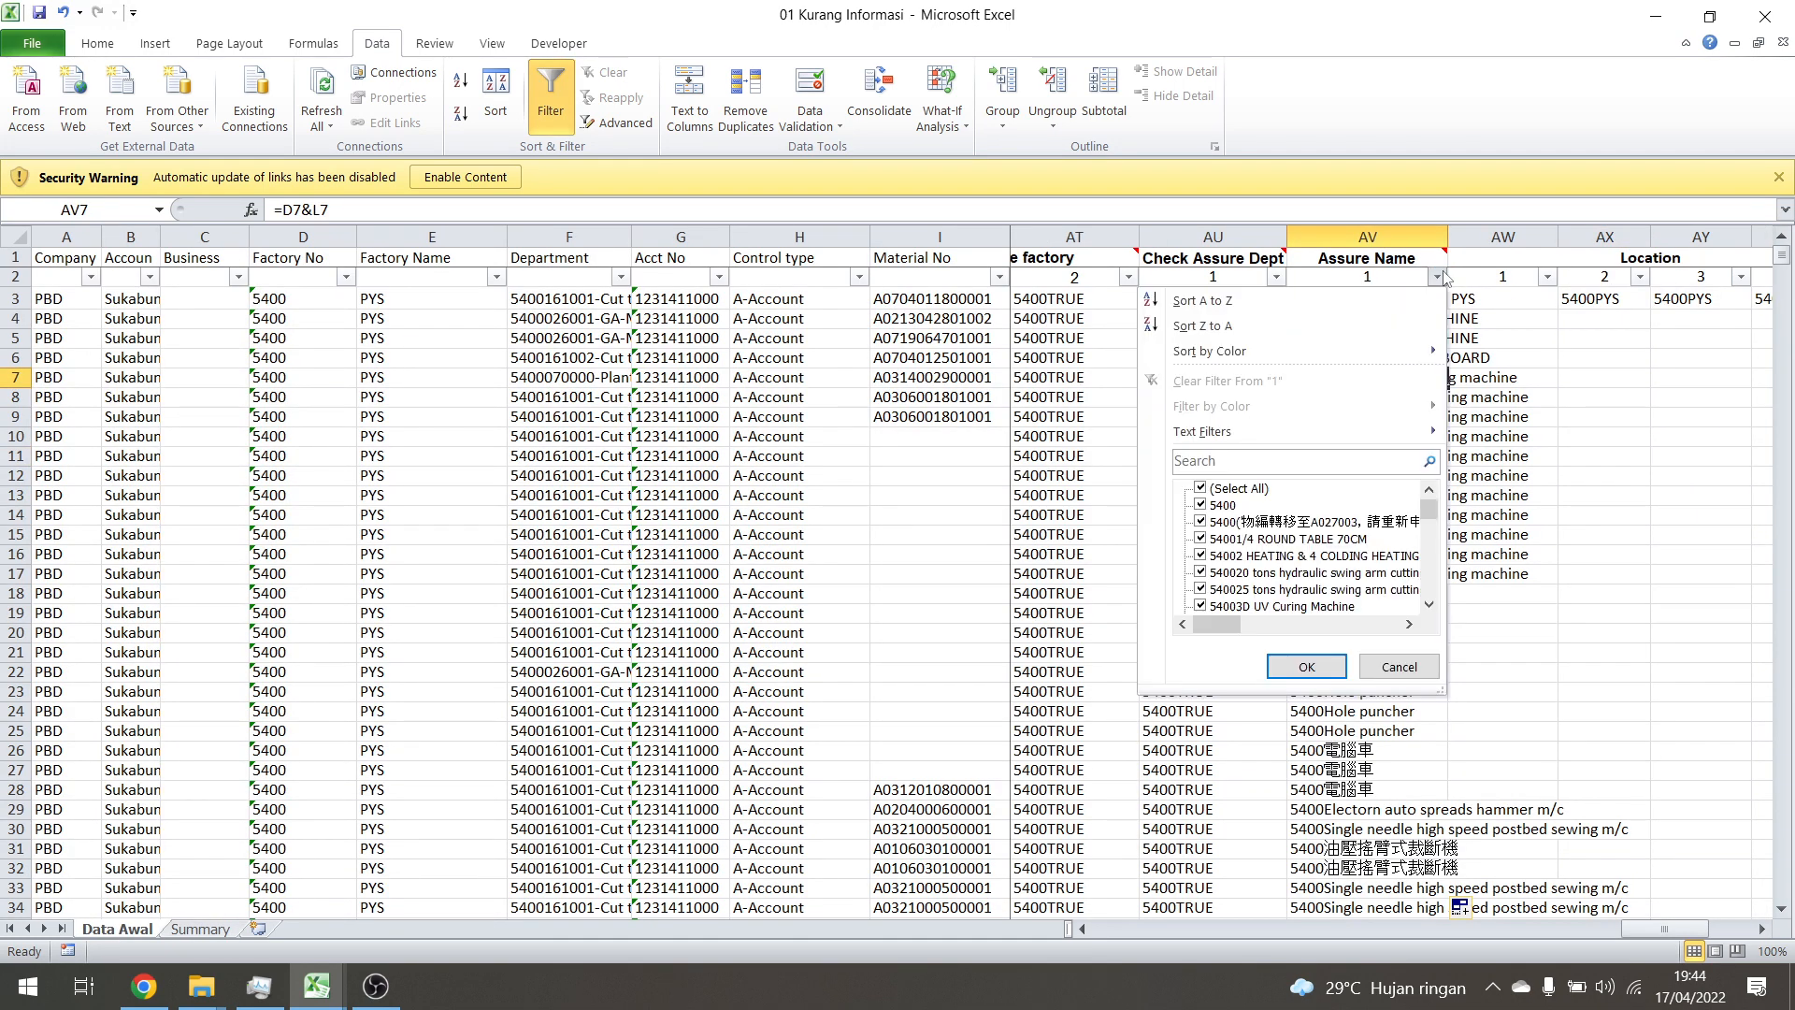
{"action": "left_click", "coordinate": [1244, 487]}
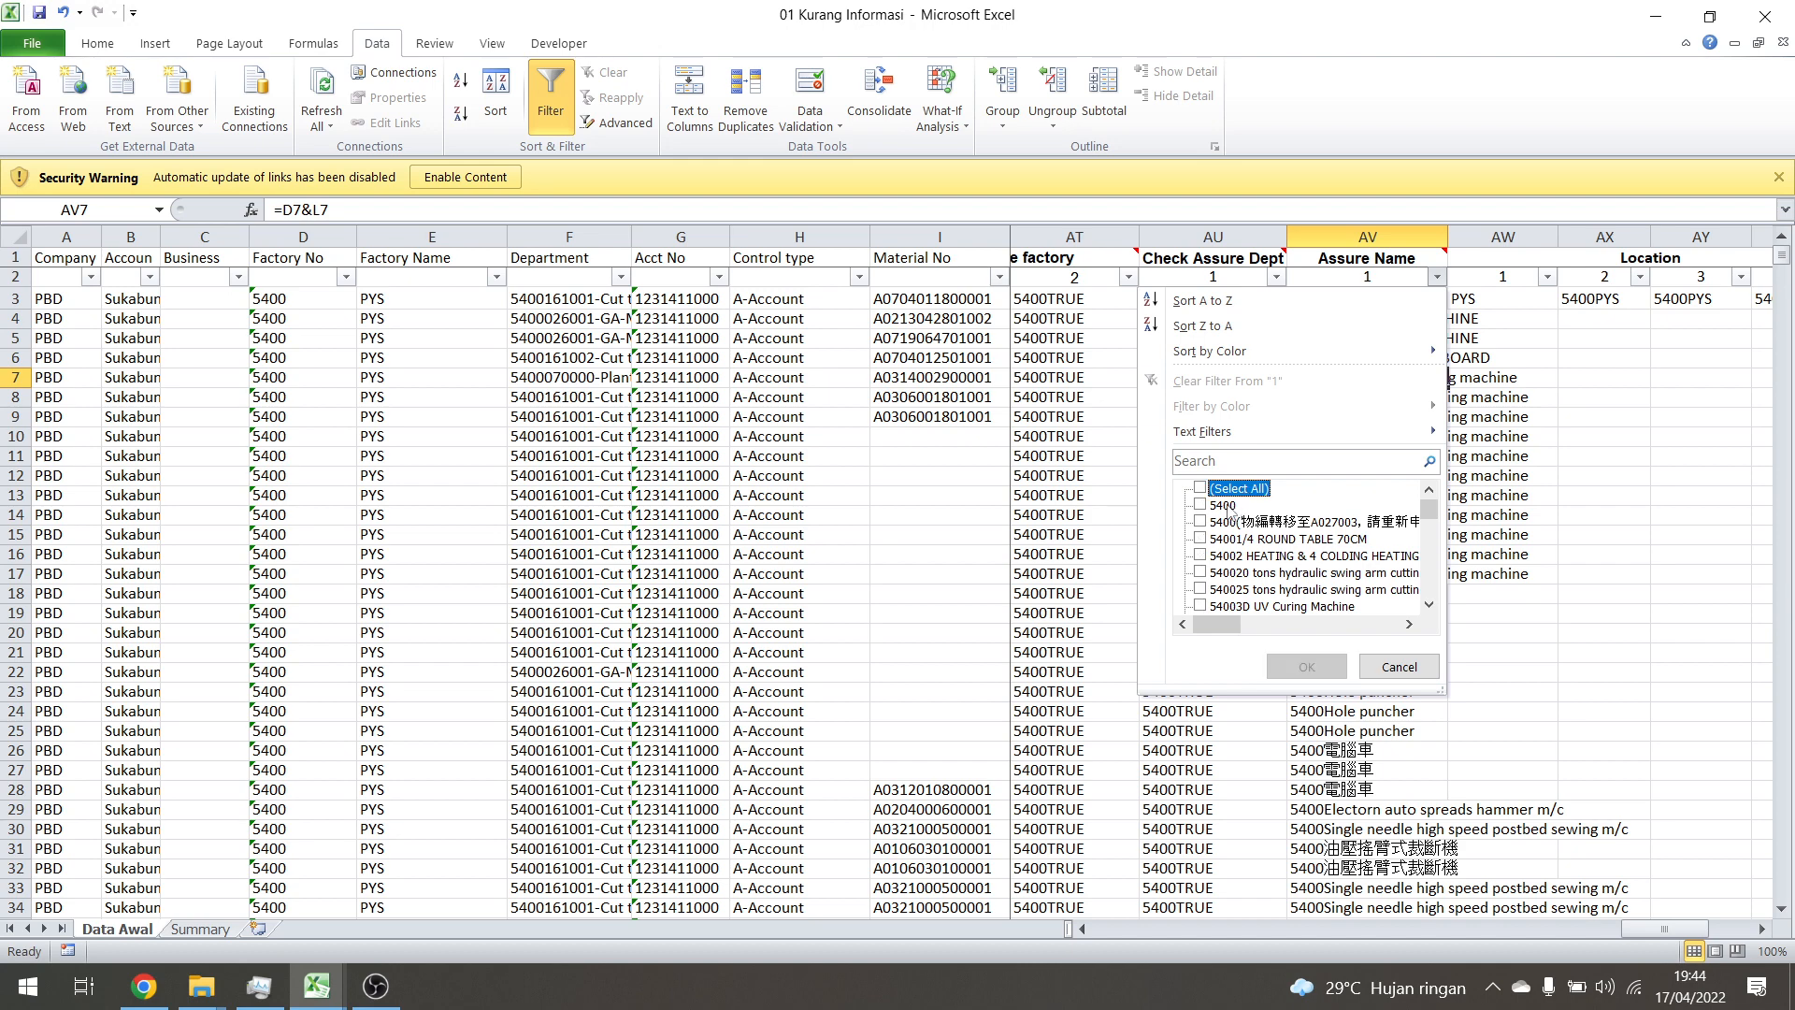
{"action": "left_click", "coordinate": [1230, 505]}
{"action": "left_click", "coordinate": [1309, 666]}
{"action": "left_click", "coordinate": [1322, 612]}
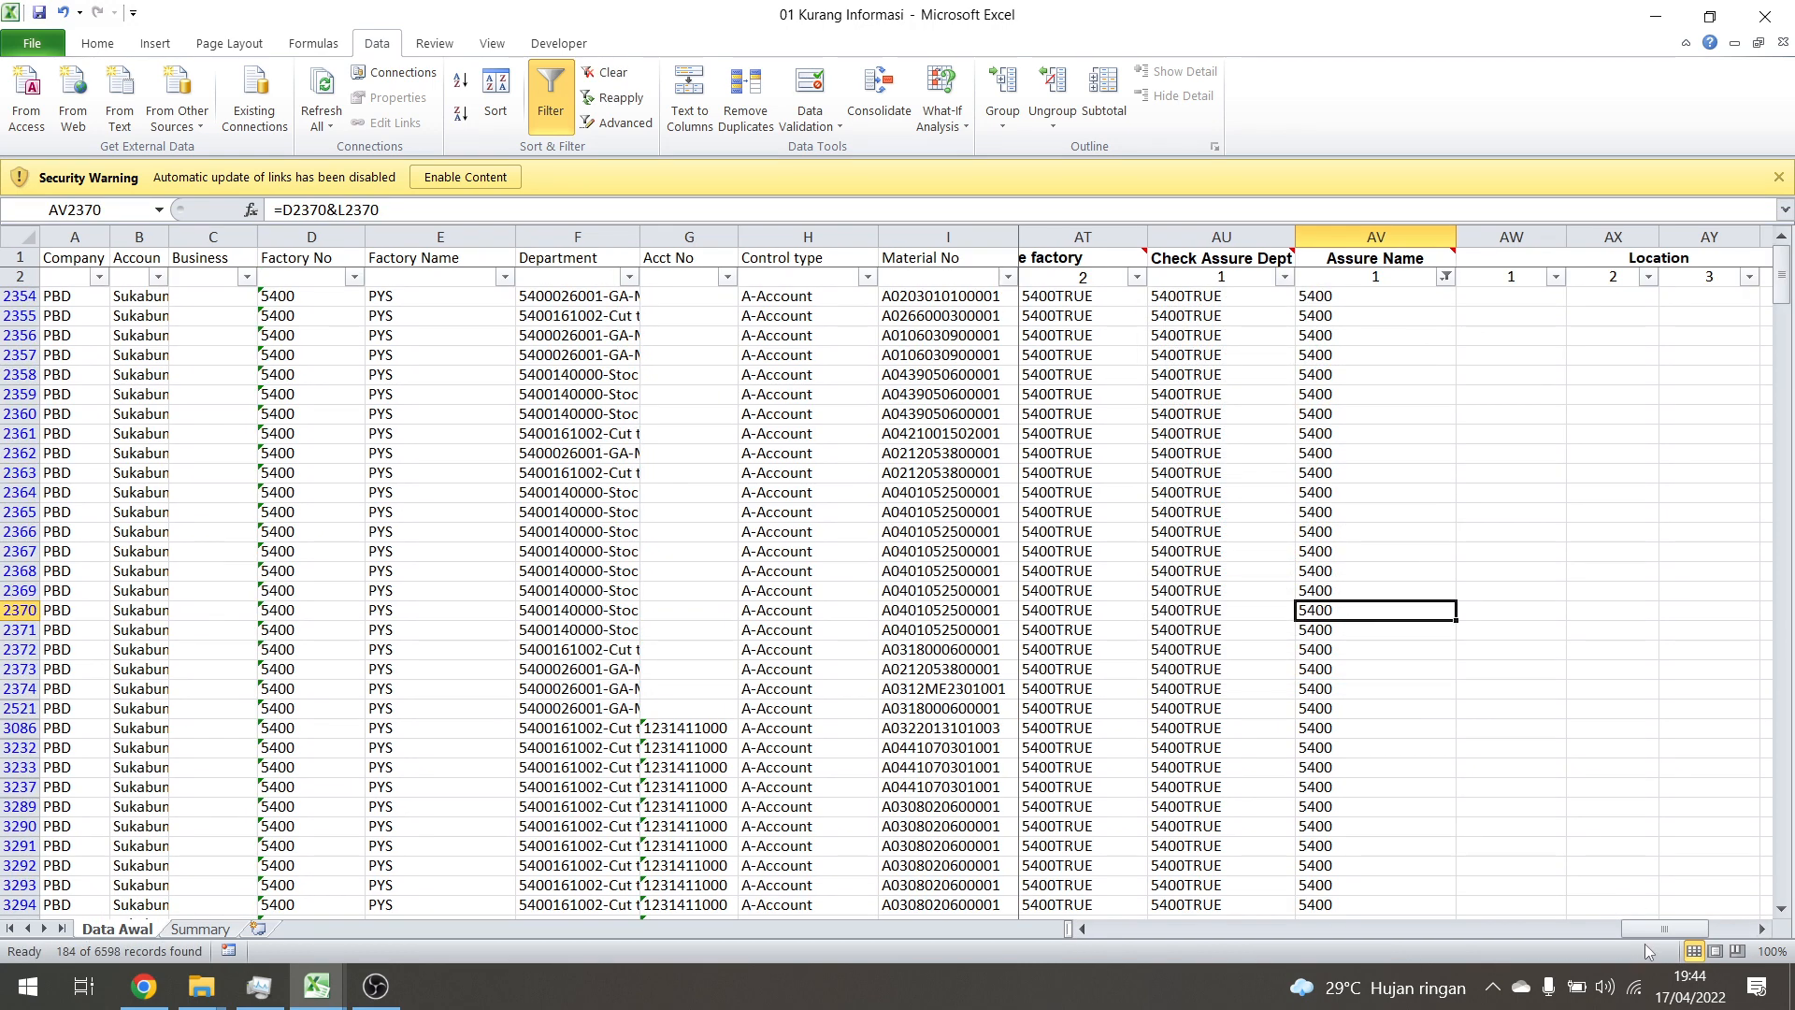
Examine the AST No Bk and Asset Name cells in columns K and L for the filtered records
{"action": "left_click_drag", "start_coordinate": [1649, 929], "coordinate": [1123, 930]}
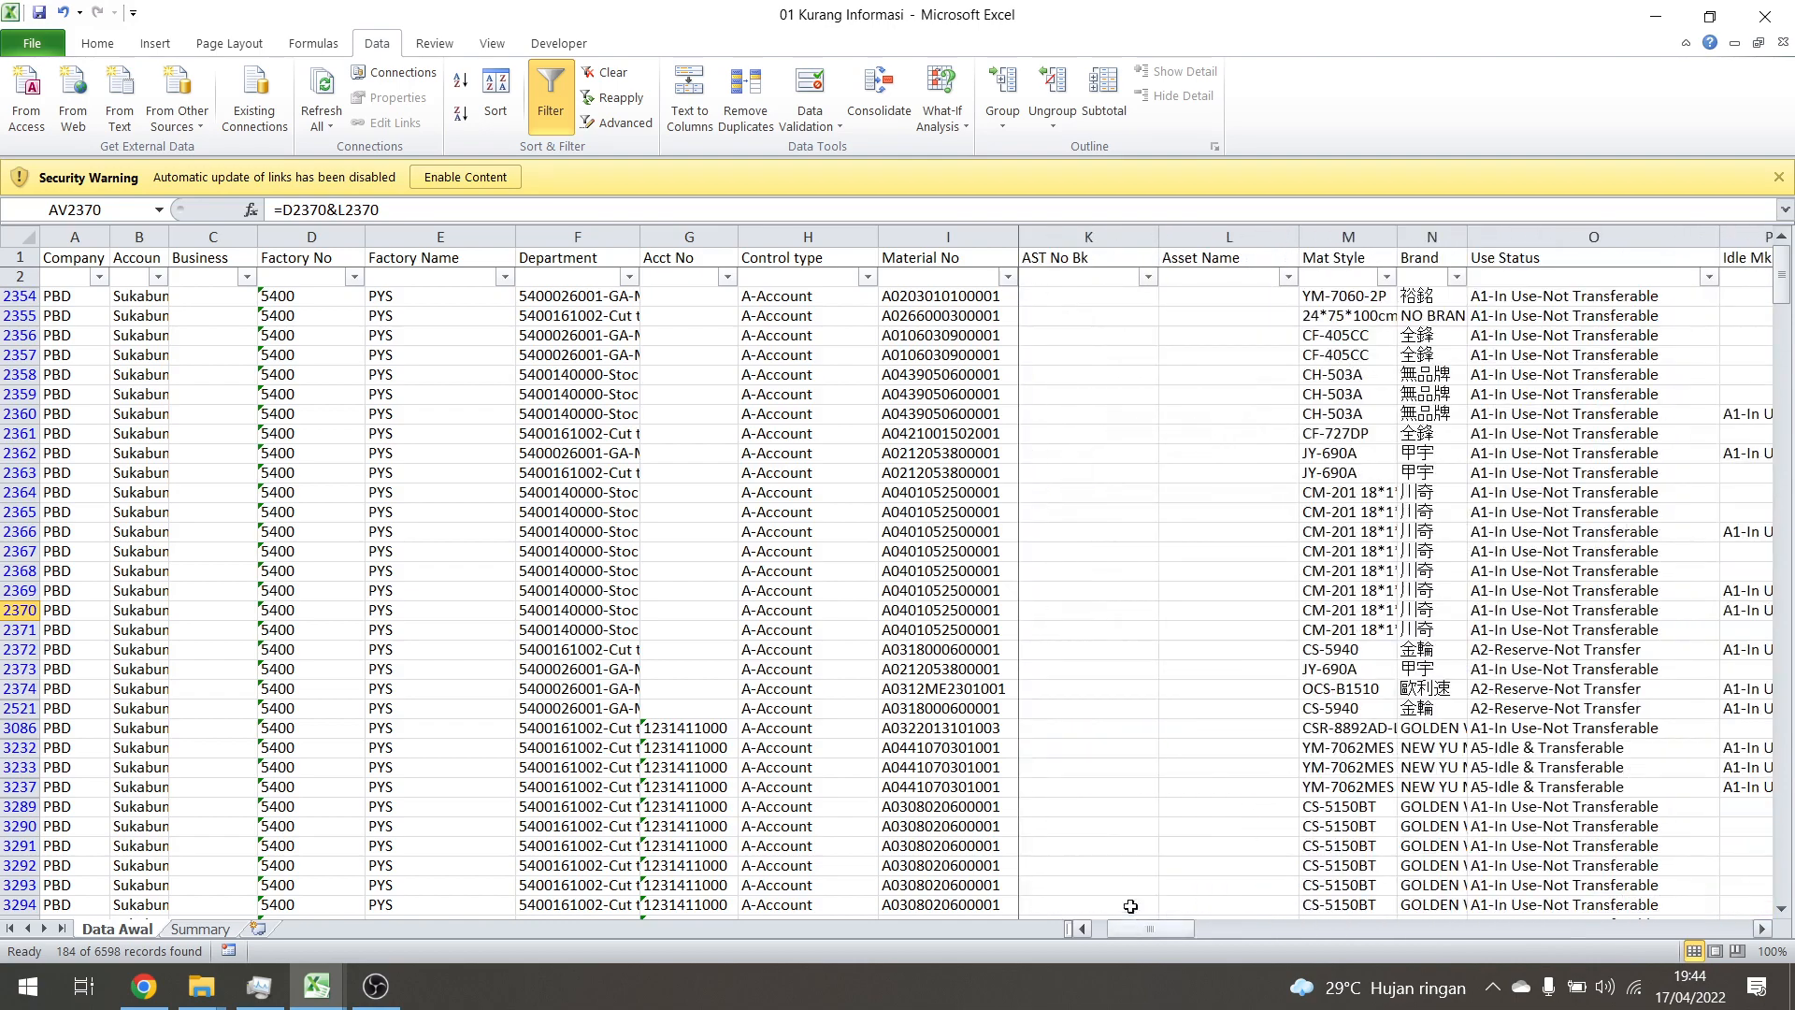
{"action": "left_click_drag", "start_coordinate": [1085, 297], "coordinate": [1258, 790]}
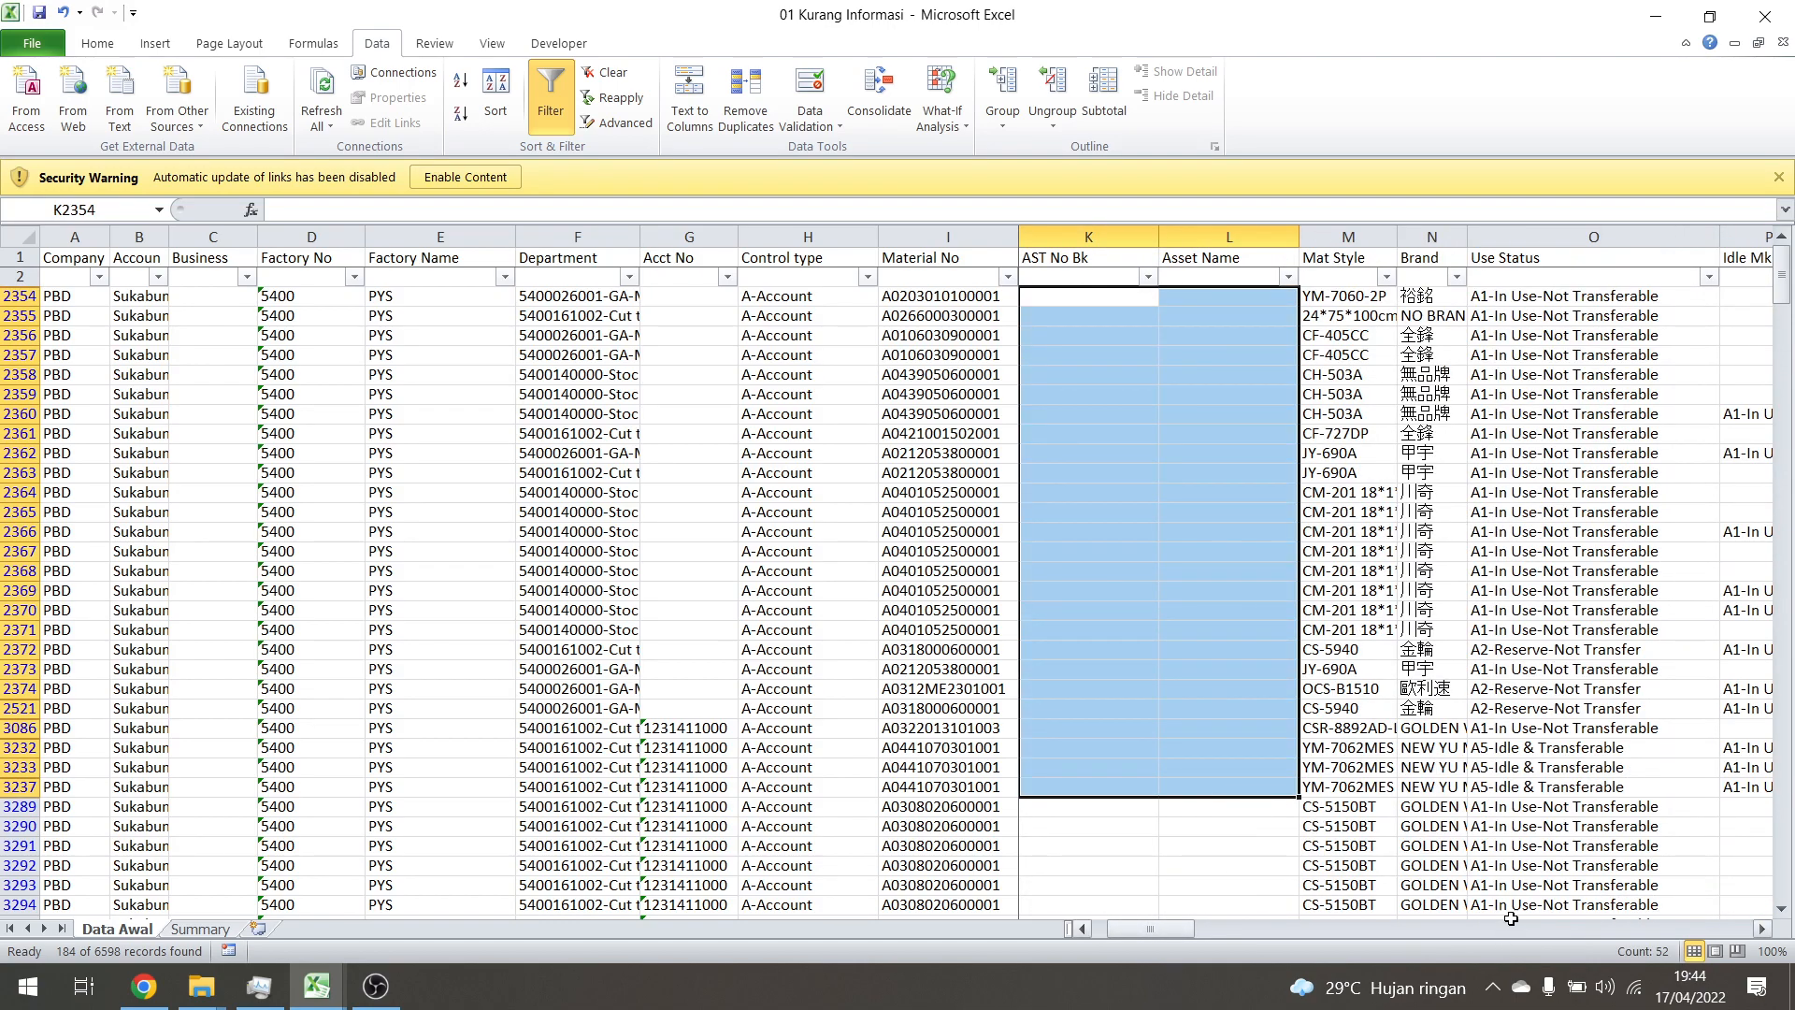
{"action": "left_click_drag", "start_coordinate": [1141, 935], "coordinate": [1680, 910]}
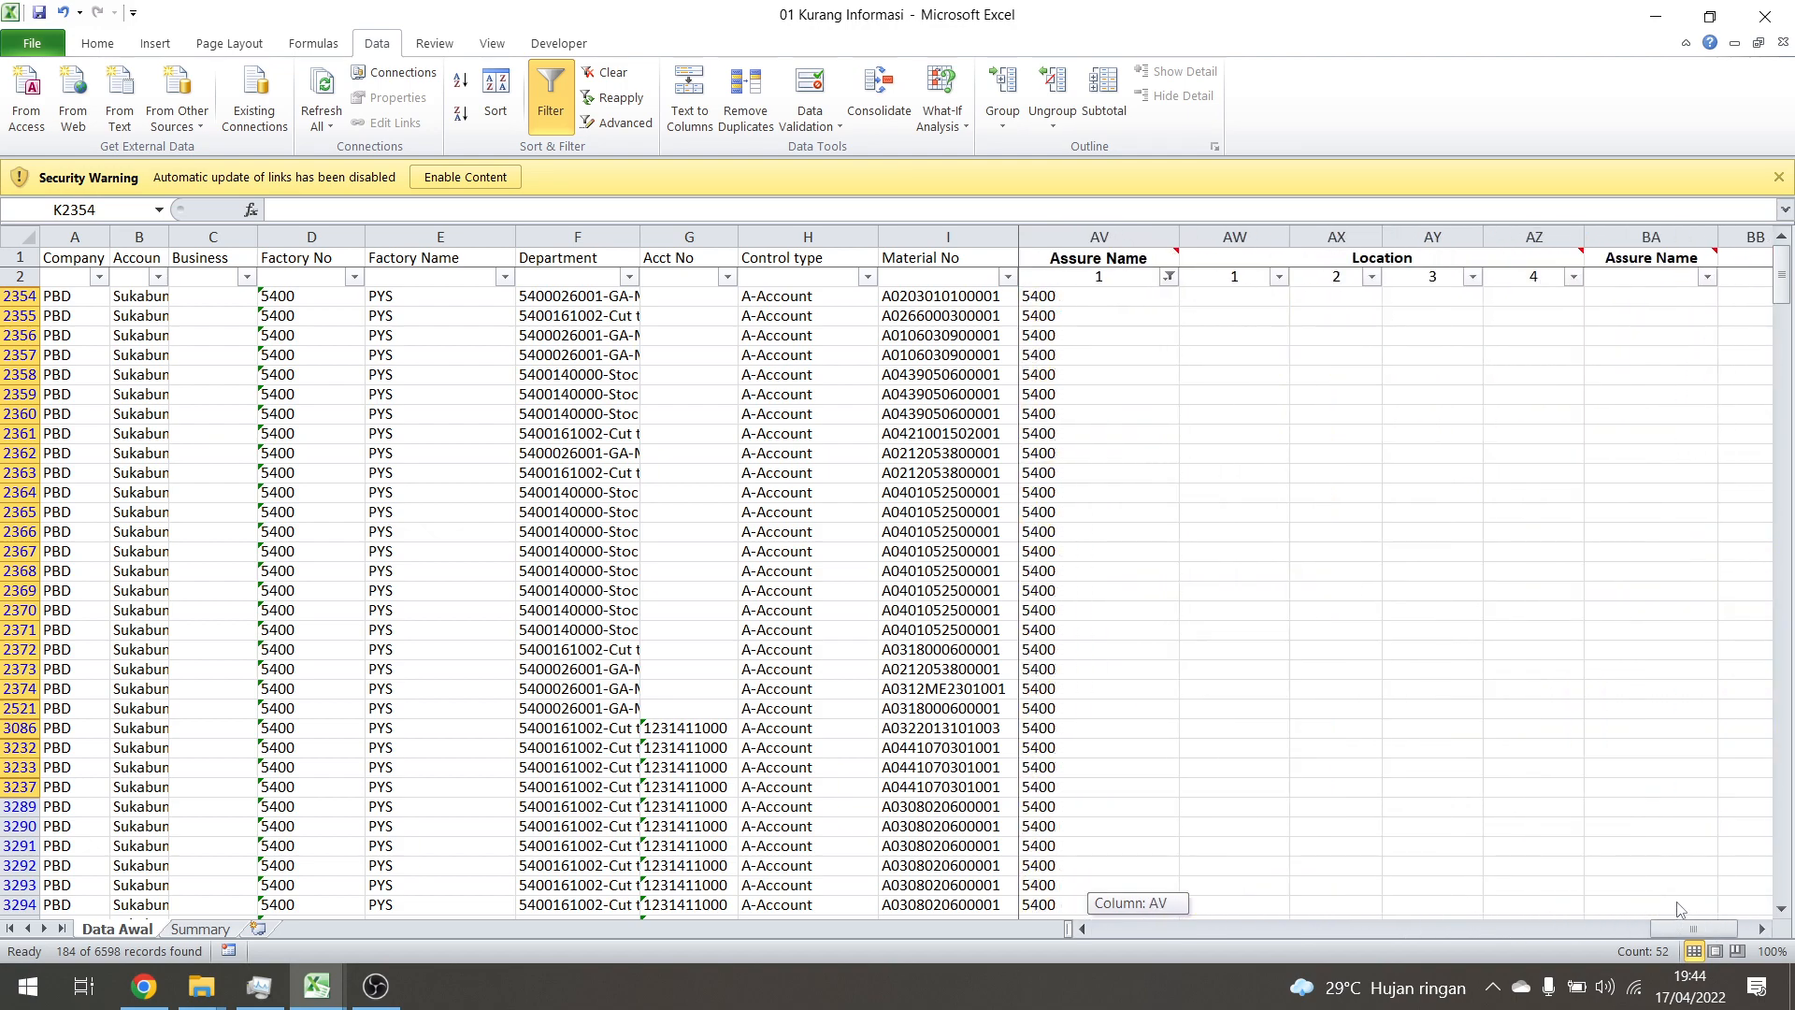
Clear the 5400 filter on the Assure Name column AV to show all records again
{"action": "left_click", "coordinate": [1157, 356]}
{"action": "left_click", "coordinate": [1170, 277]}
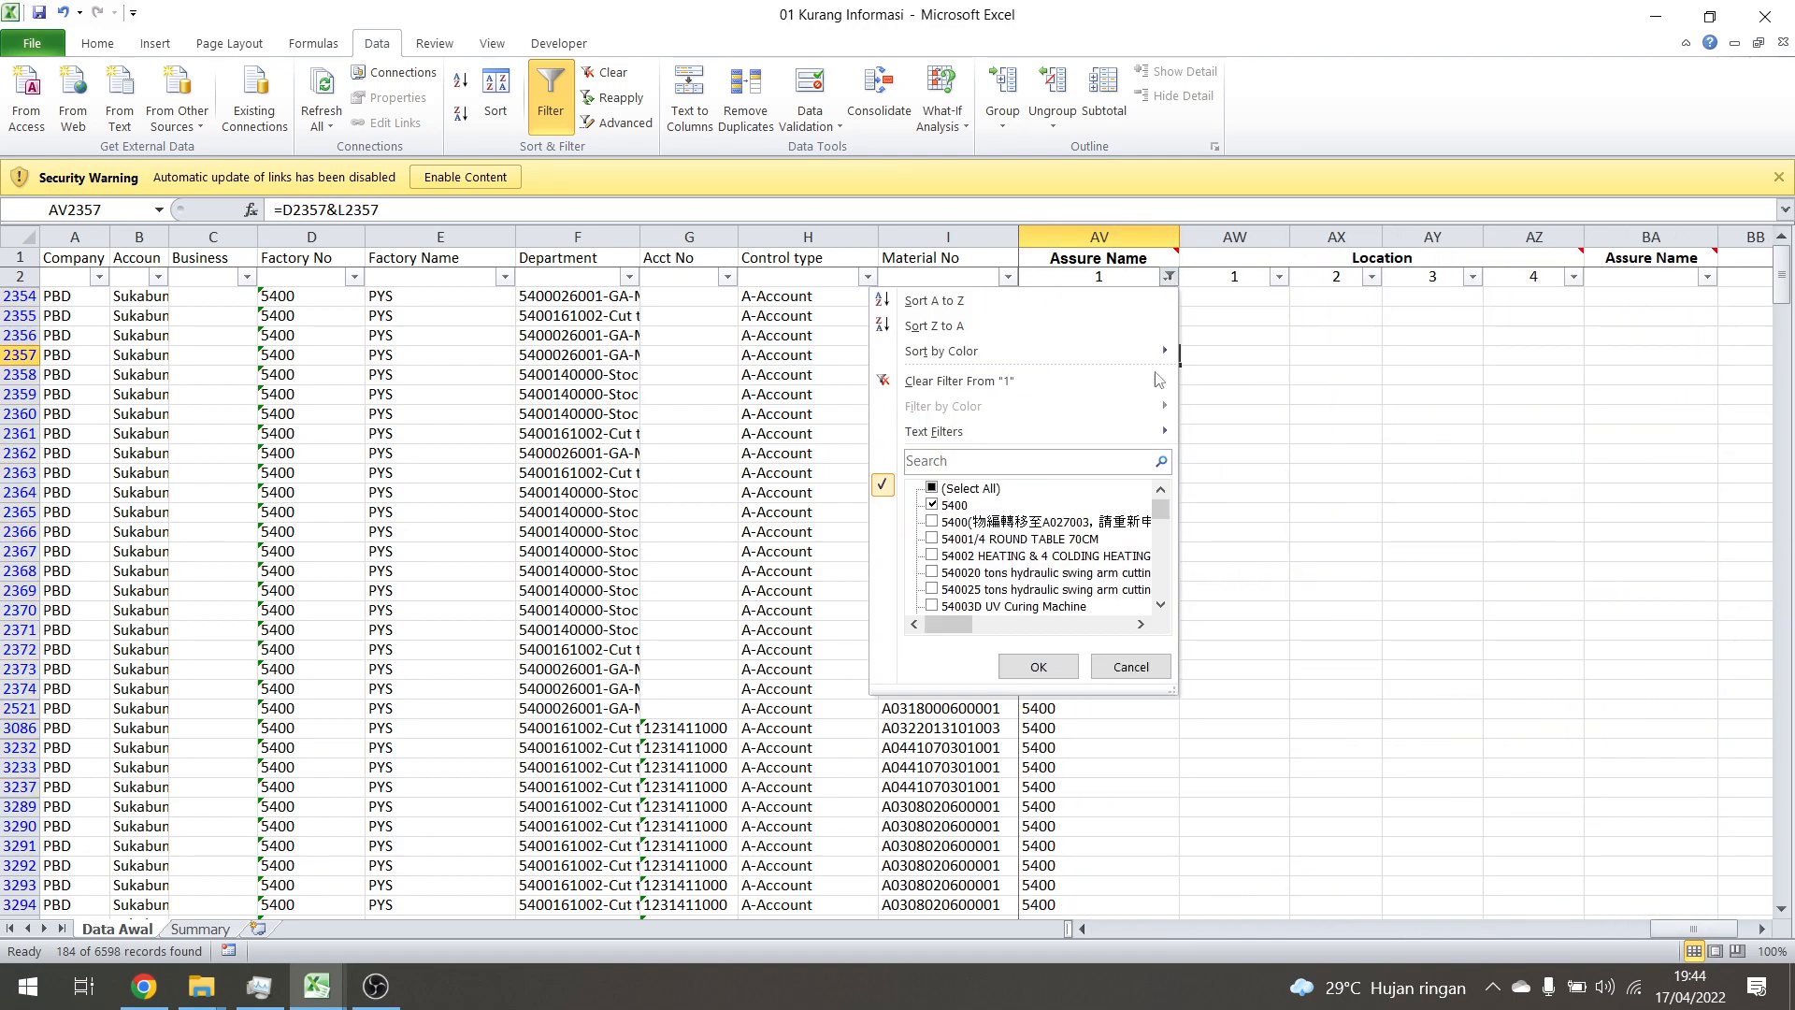
{"action": "left_click", "coordinate": [958, 490]}
{"action": "left_click", "coordinate": [1038, 666]}
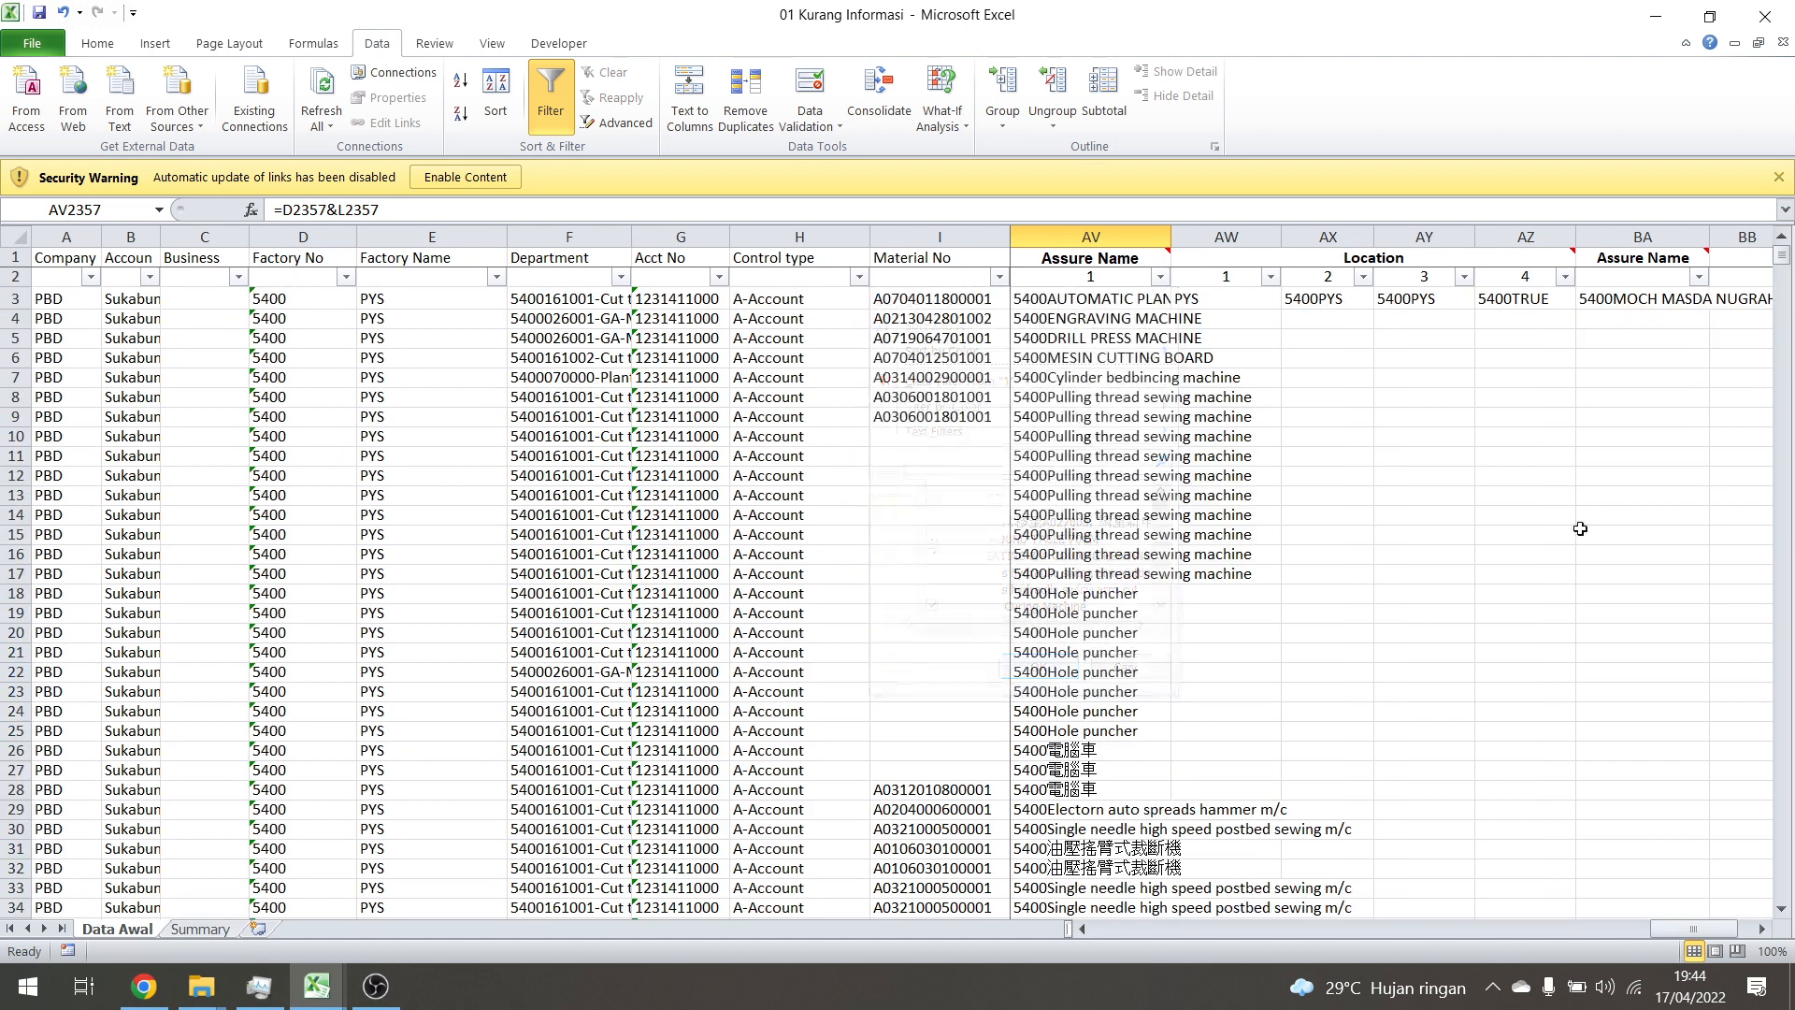
Widen the Assure Name column AV slightly and inspect the first Location formula in AW3
{"action": "left_click", "coordinate": [1387, 323]}
{"action": "left_click", "coordinate": [1328, 300]}
{"action": "left_click", "coordinate": [1262, 299]}
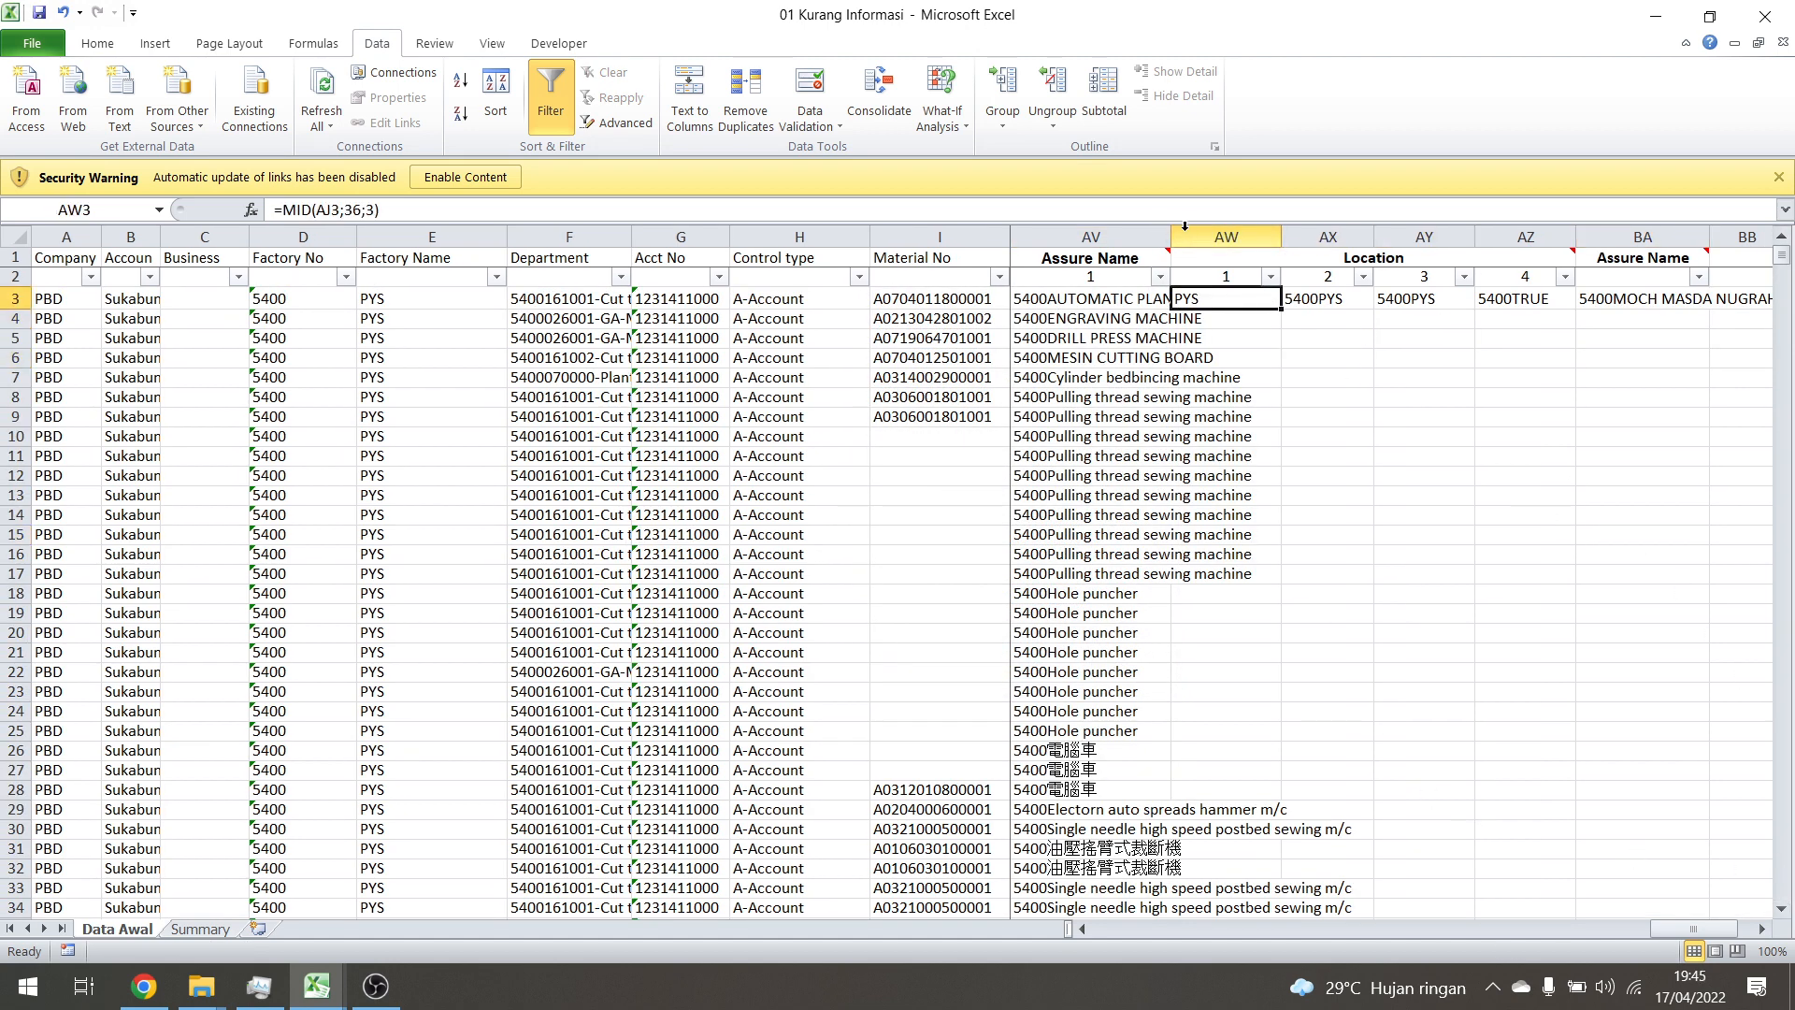
{"action": "left_click_drag", "start_coordinate": [1172, 237], "coordinate": [1205, 235]}
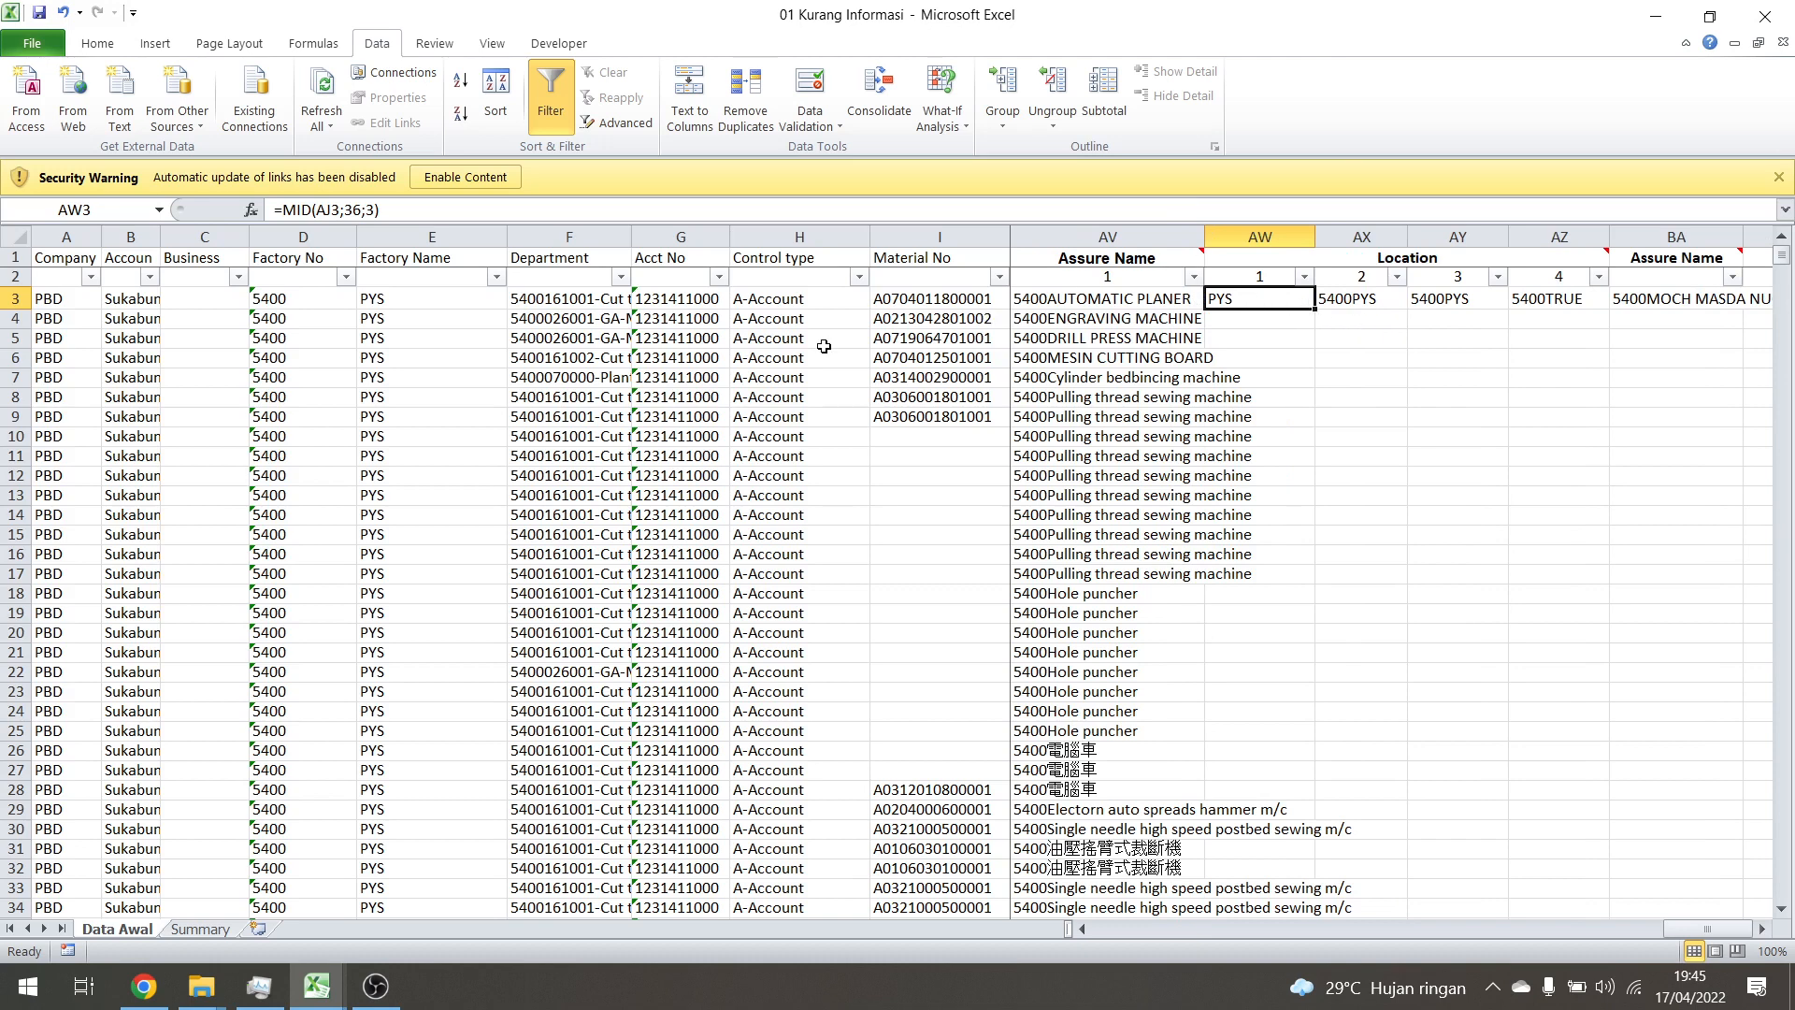
{"action": "left_click", "coordinate": [1350, 397]}
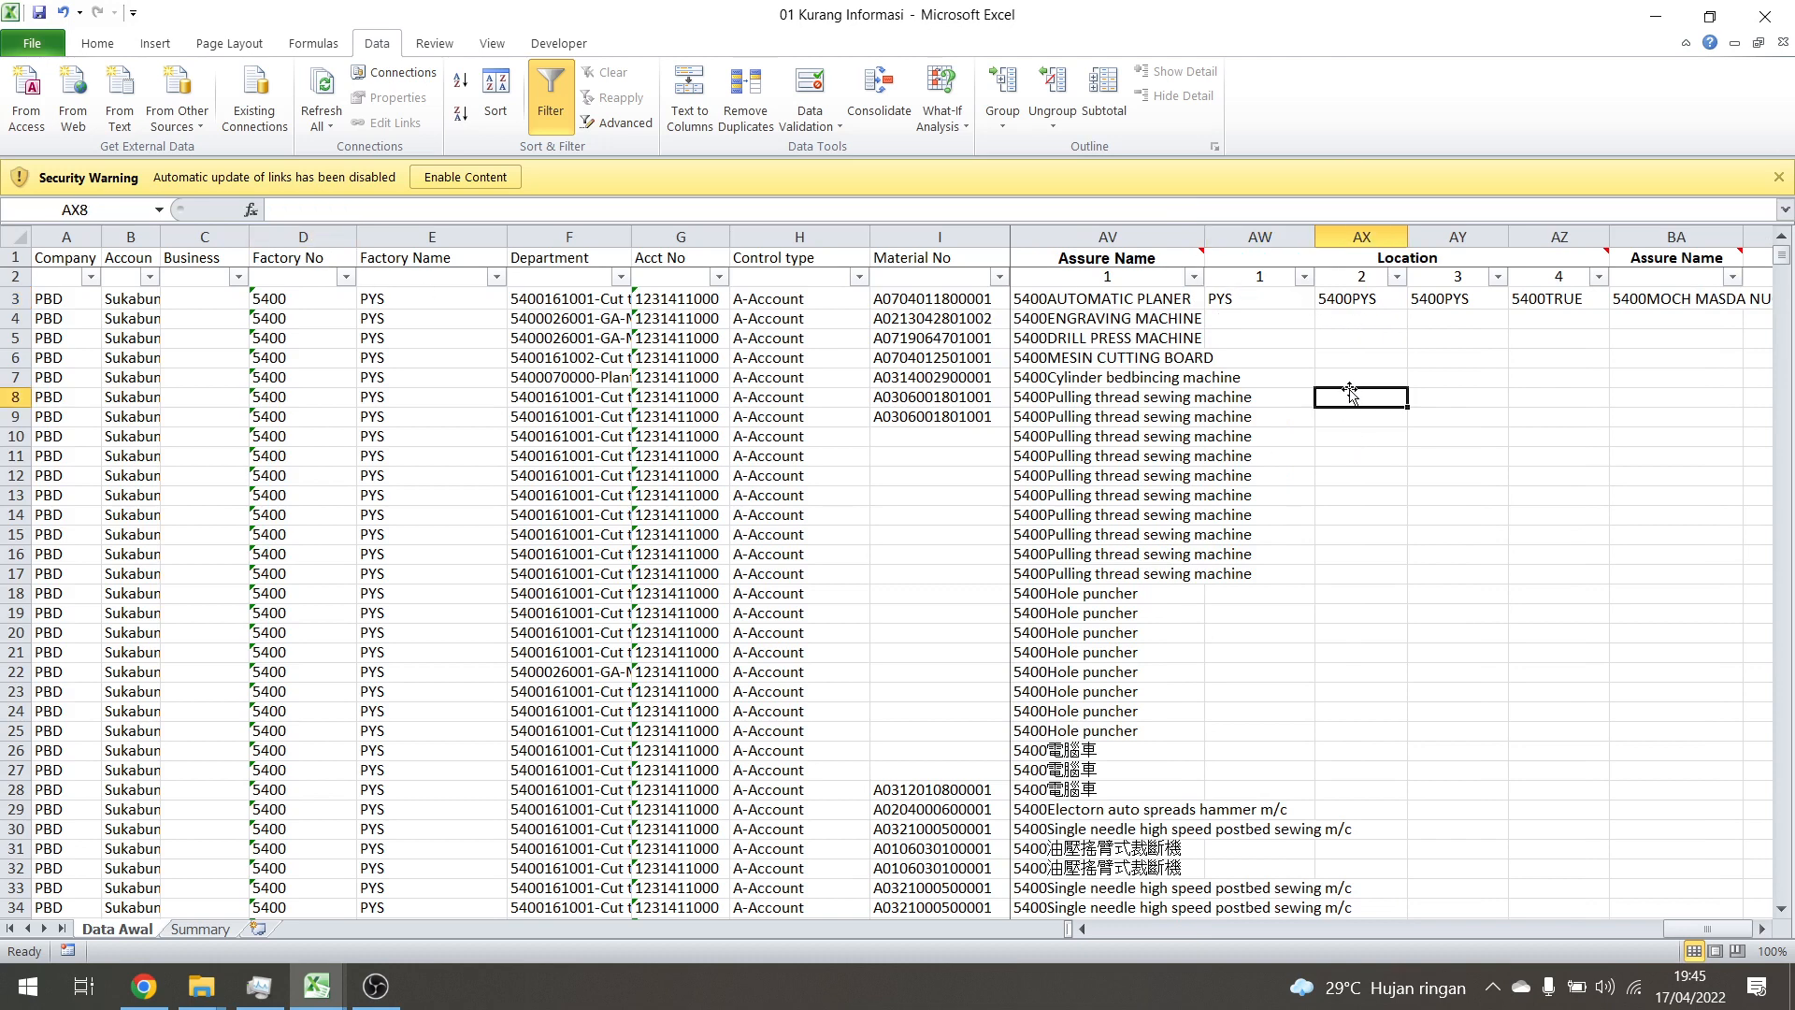
{"action": "left_click", "coordinate": [1275, 300]}
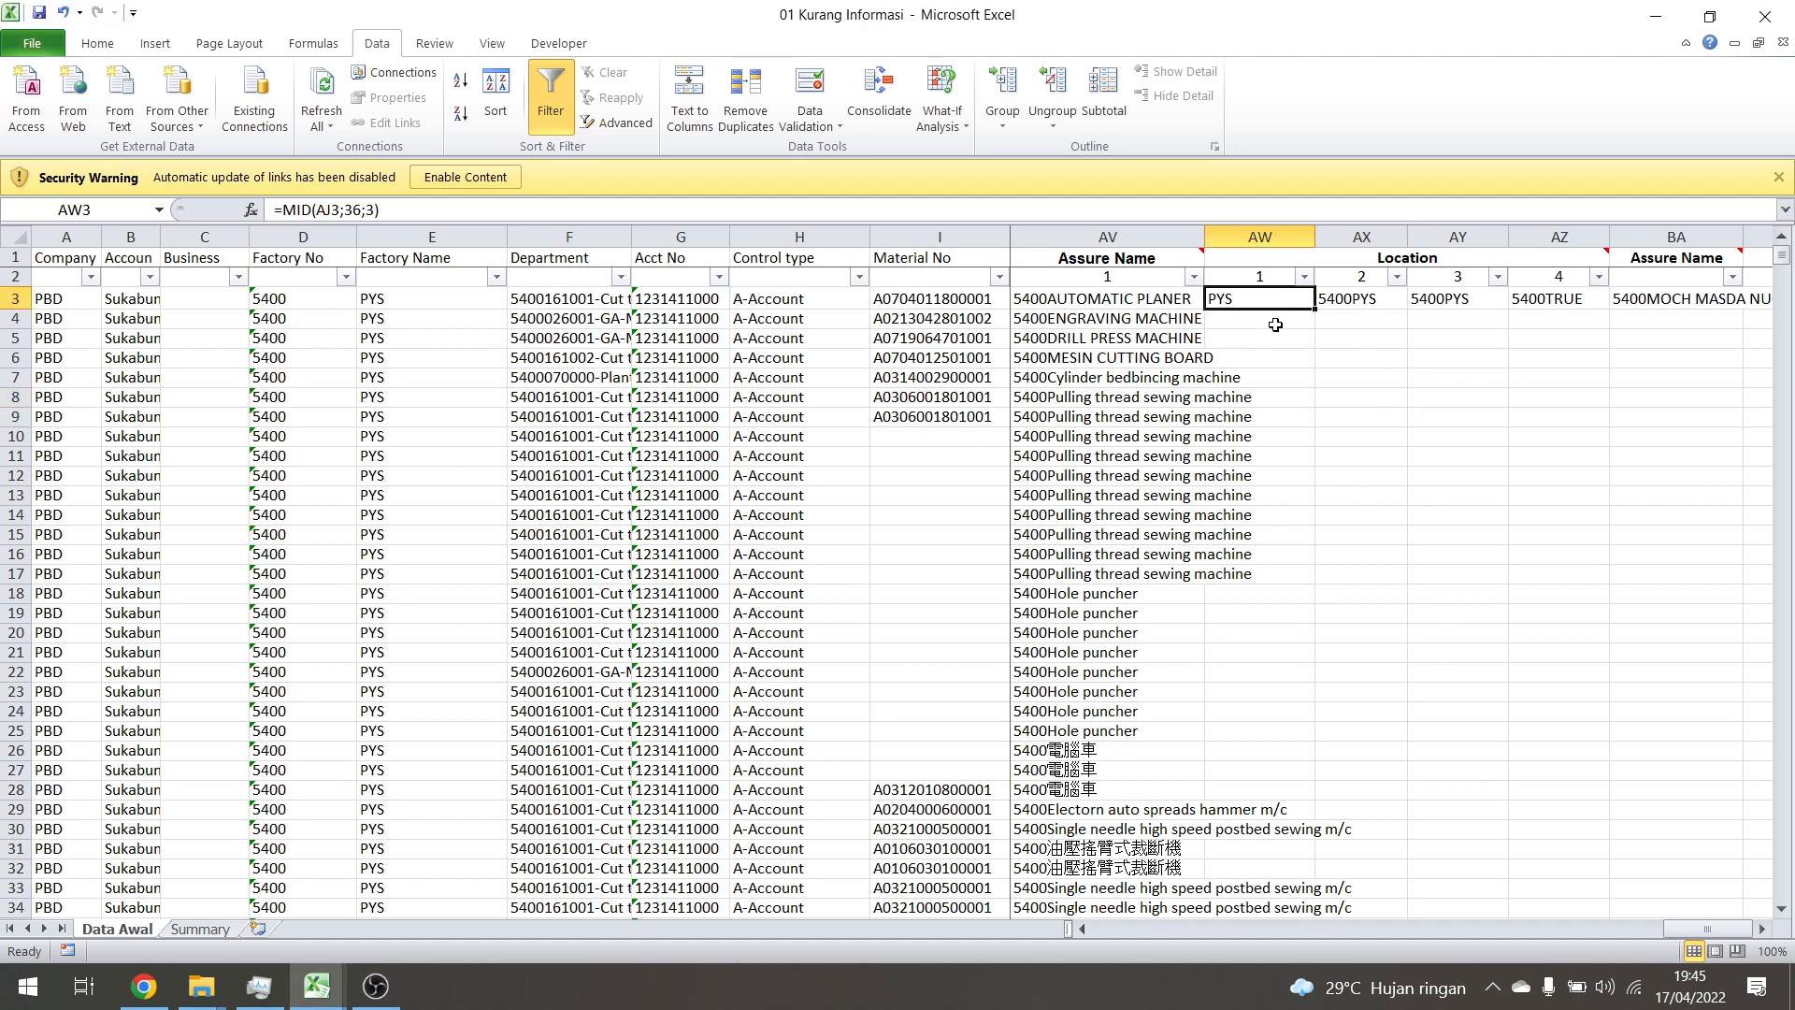
Compare the MID formula in AW3 with the Location text in column AJ that it extracts from
{"action": "left_click_drag", "start_coordinate": [1689, 929], "coordinate": [1689, 930]}
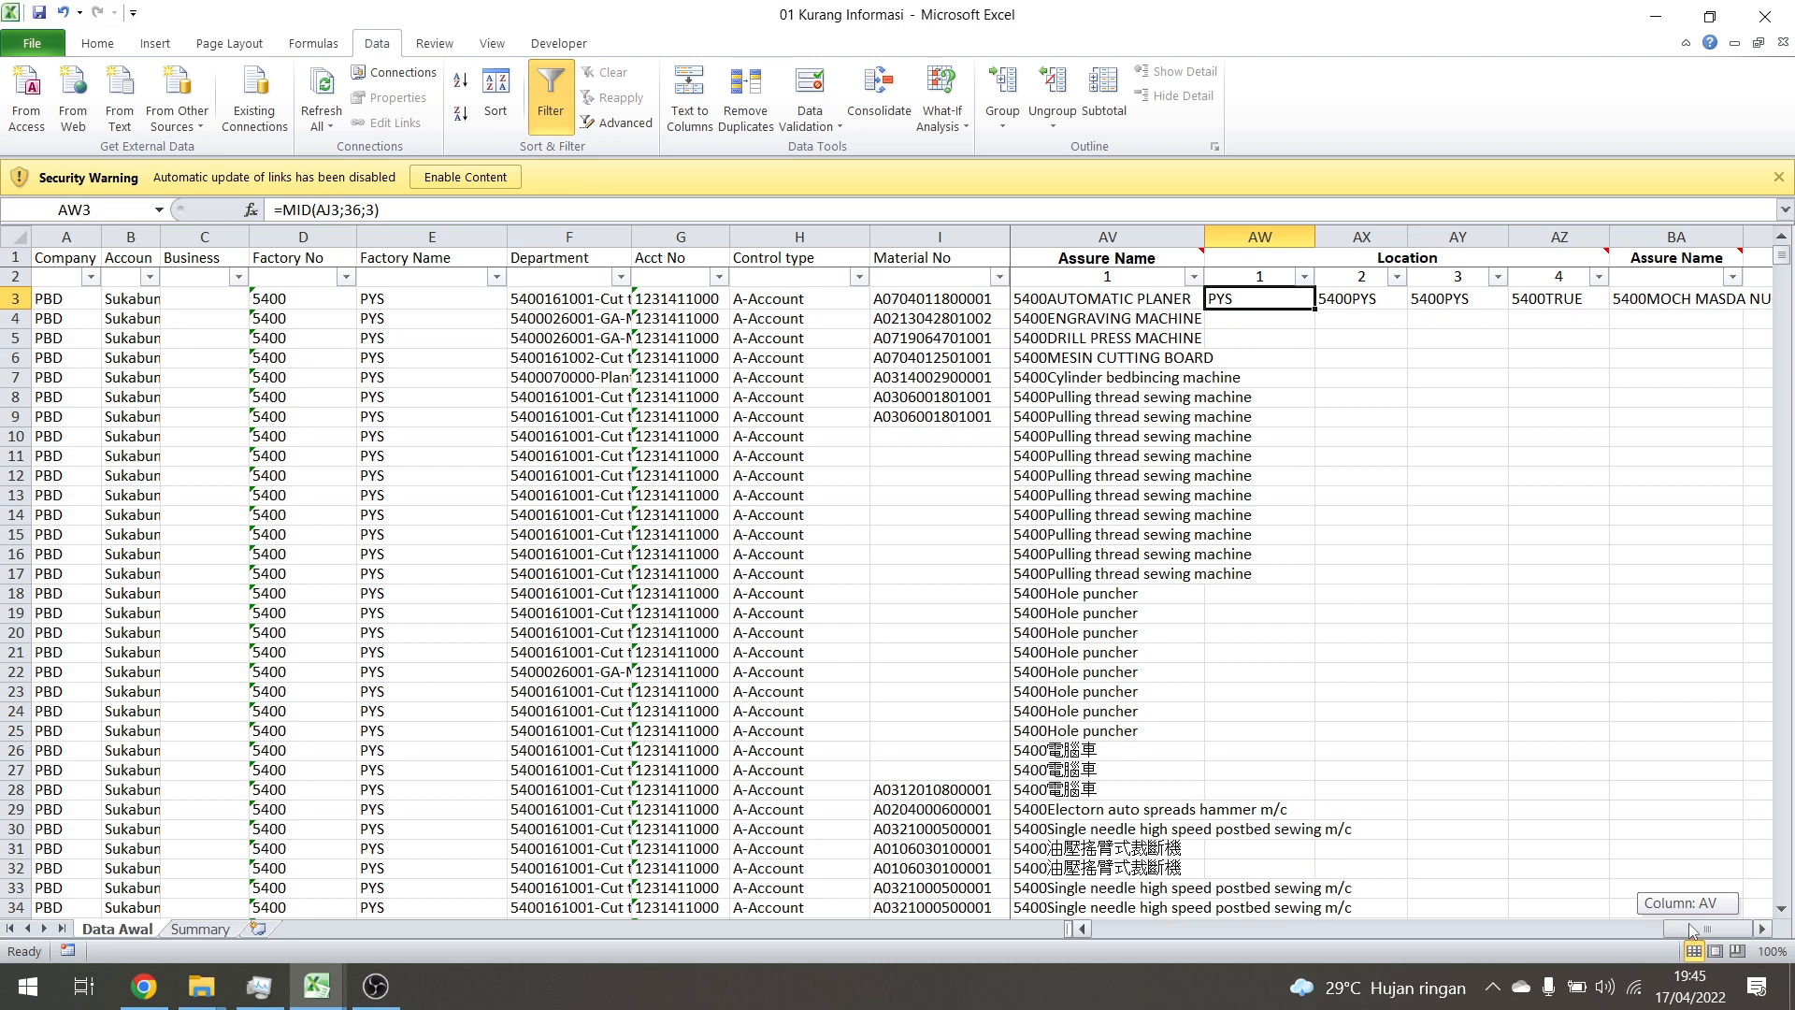
{"action": "left_click_drag", "start_coordinate": [1689, 929], "coordinate": [1689, 928]}
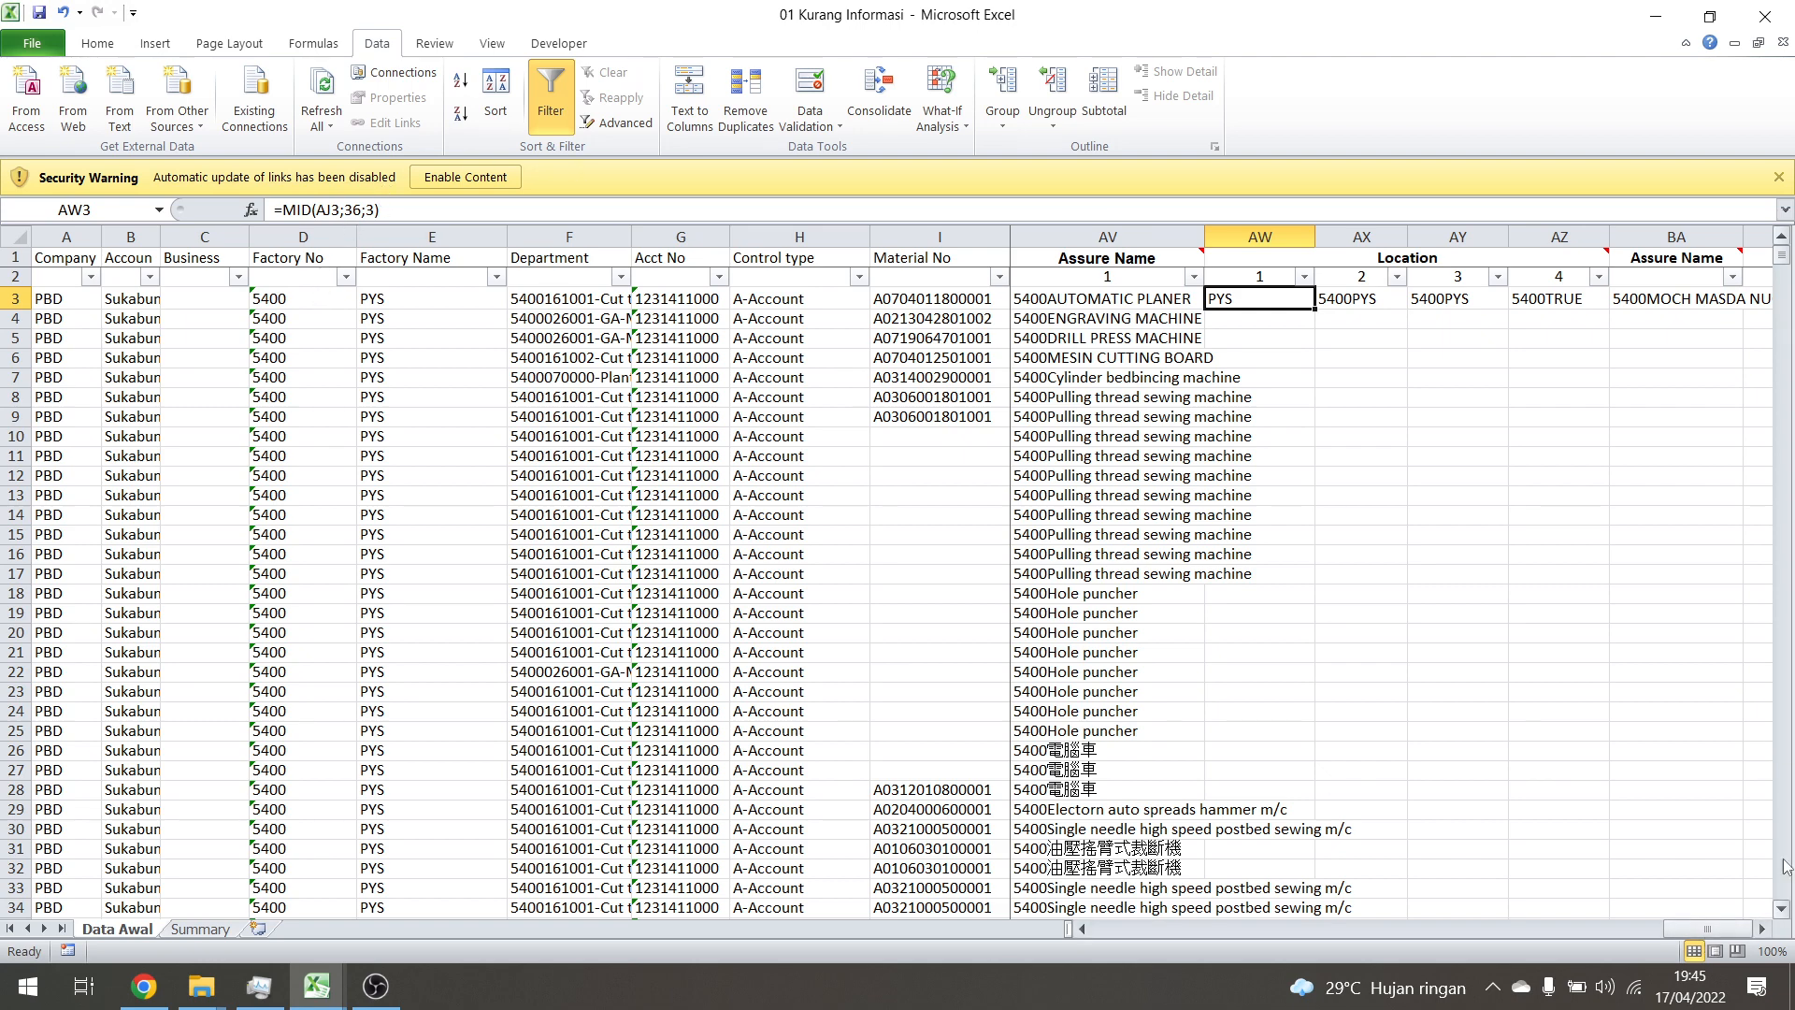
{"action": "left_click_drag", "start_coordinate": [1684, 931], "coordinate": [1496, 925]}
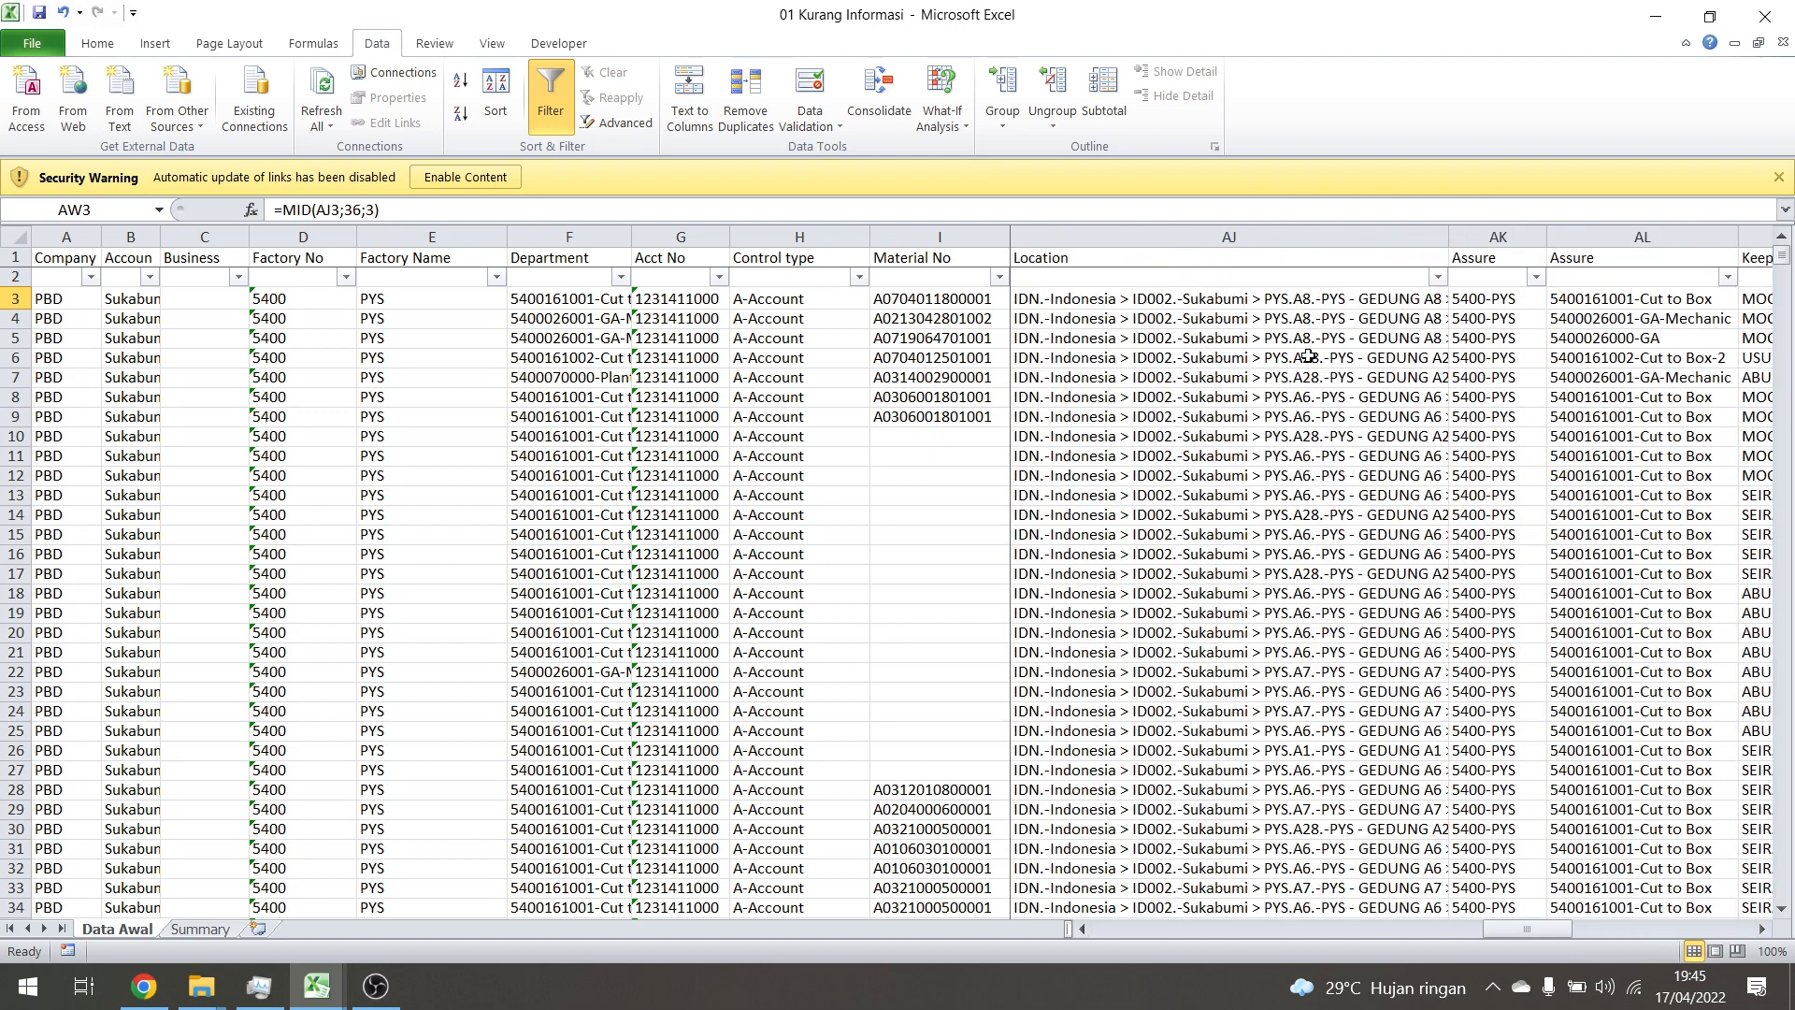
{"action": "left_click", "coordinate": [1229, 238]}
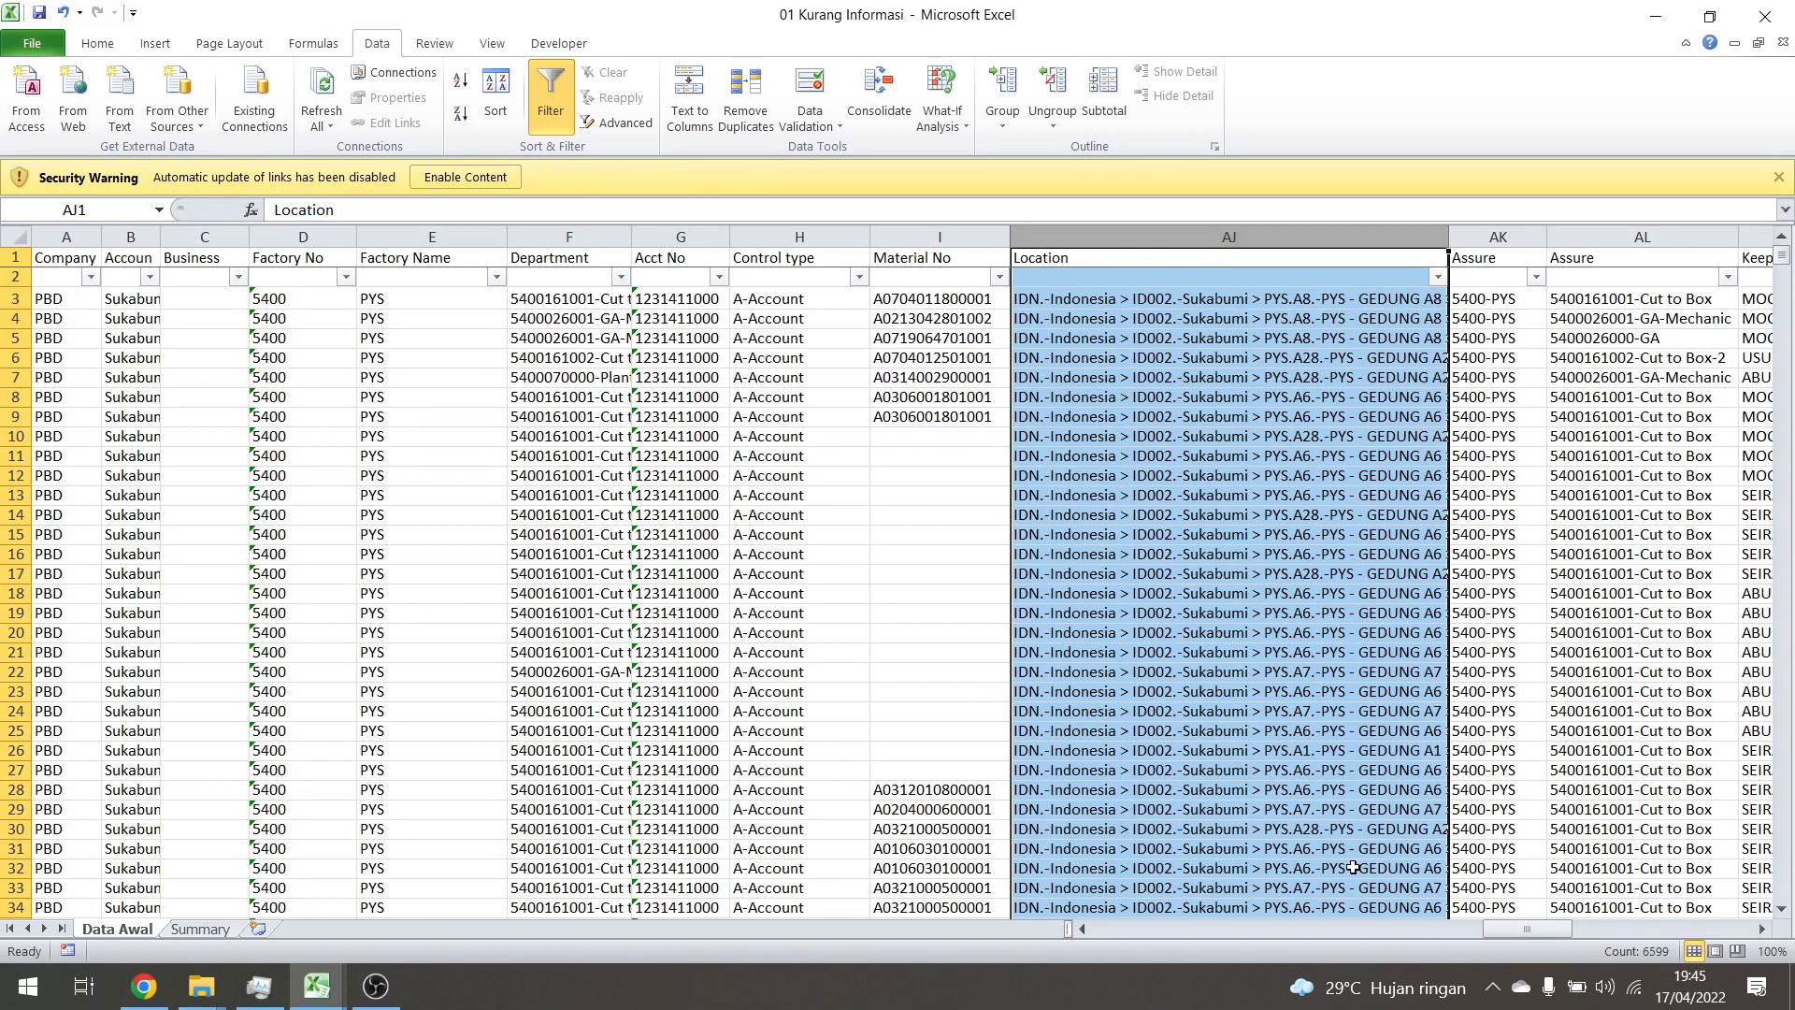
{"action": "left_click_drag", "start_coordinate": [1528, 928], "coordinate": [1707, 931]}
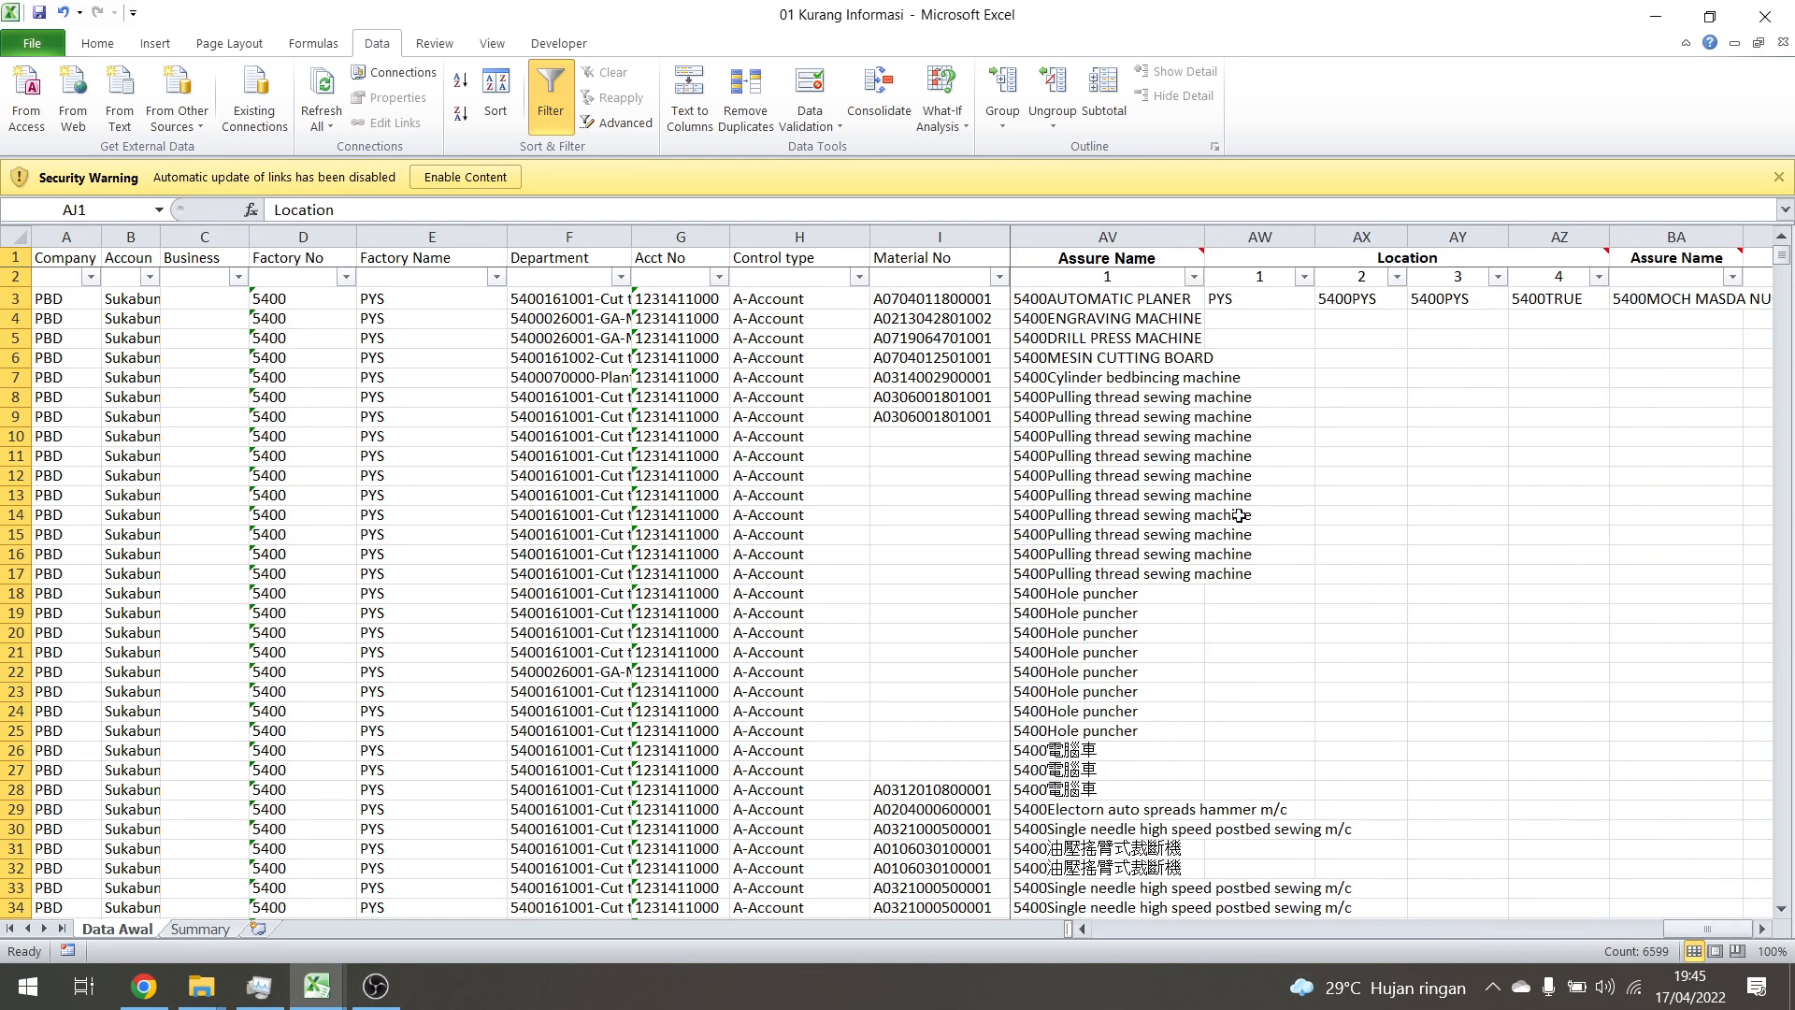
{"action": "left_click", "coordinate": [1244, 298]}
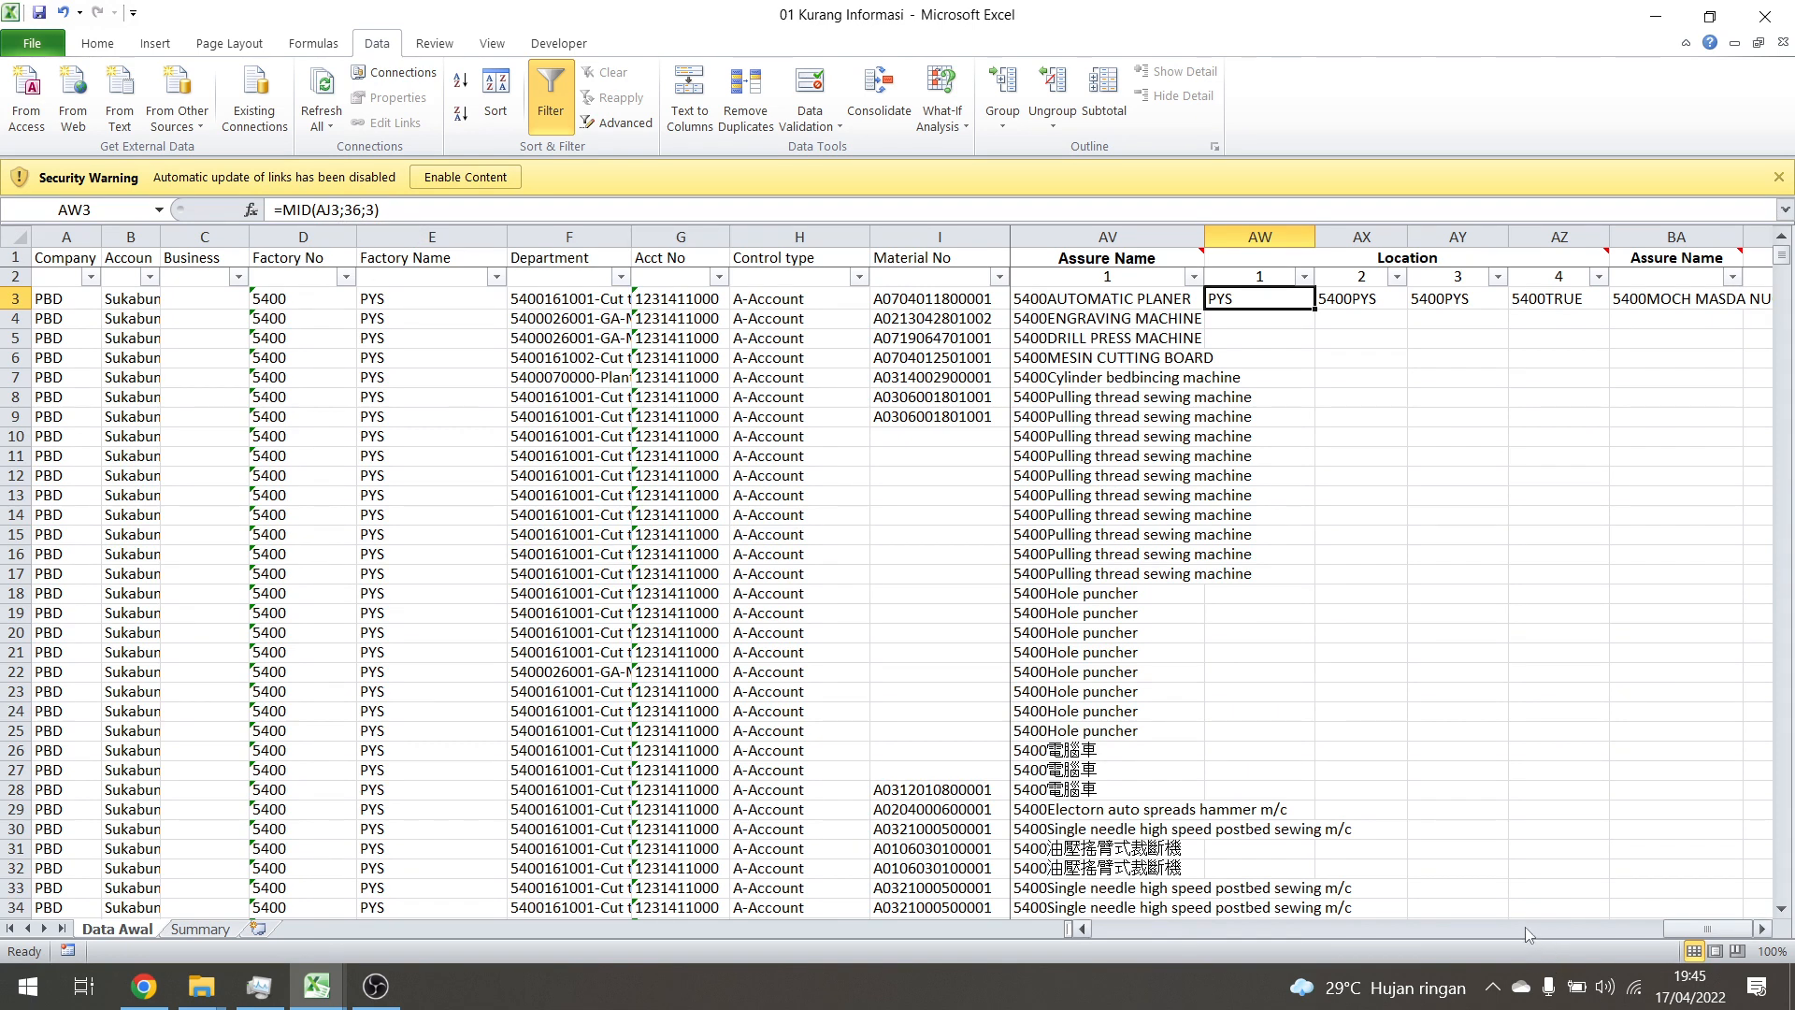
{"action": "left_click_drag", "start_coordinate": [1704, 935], "coordinate": [1496, 928]}
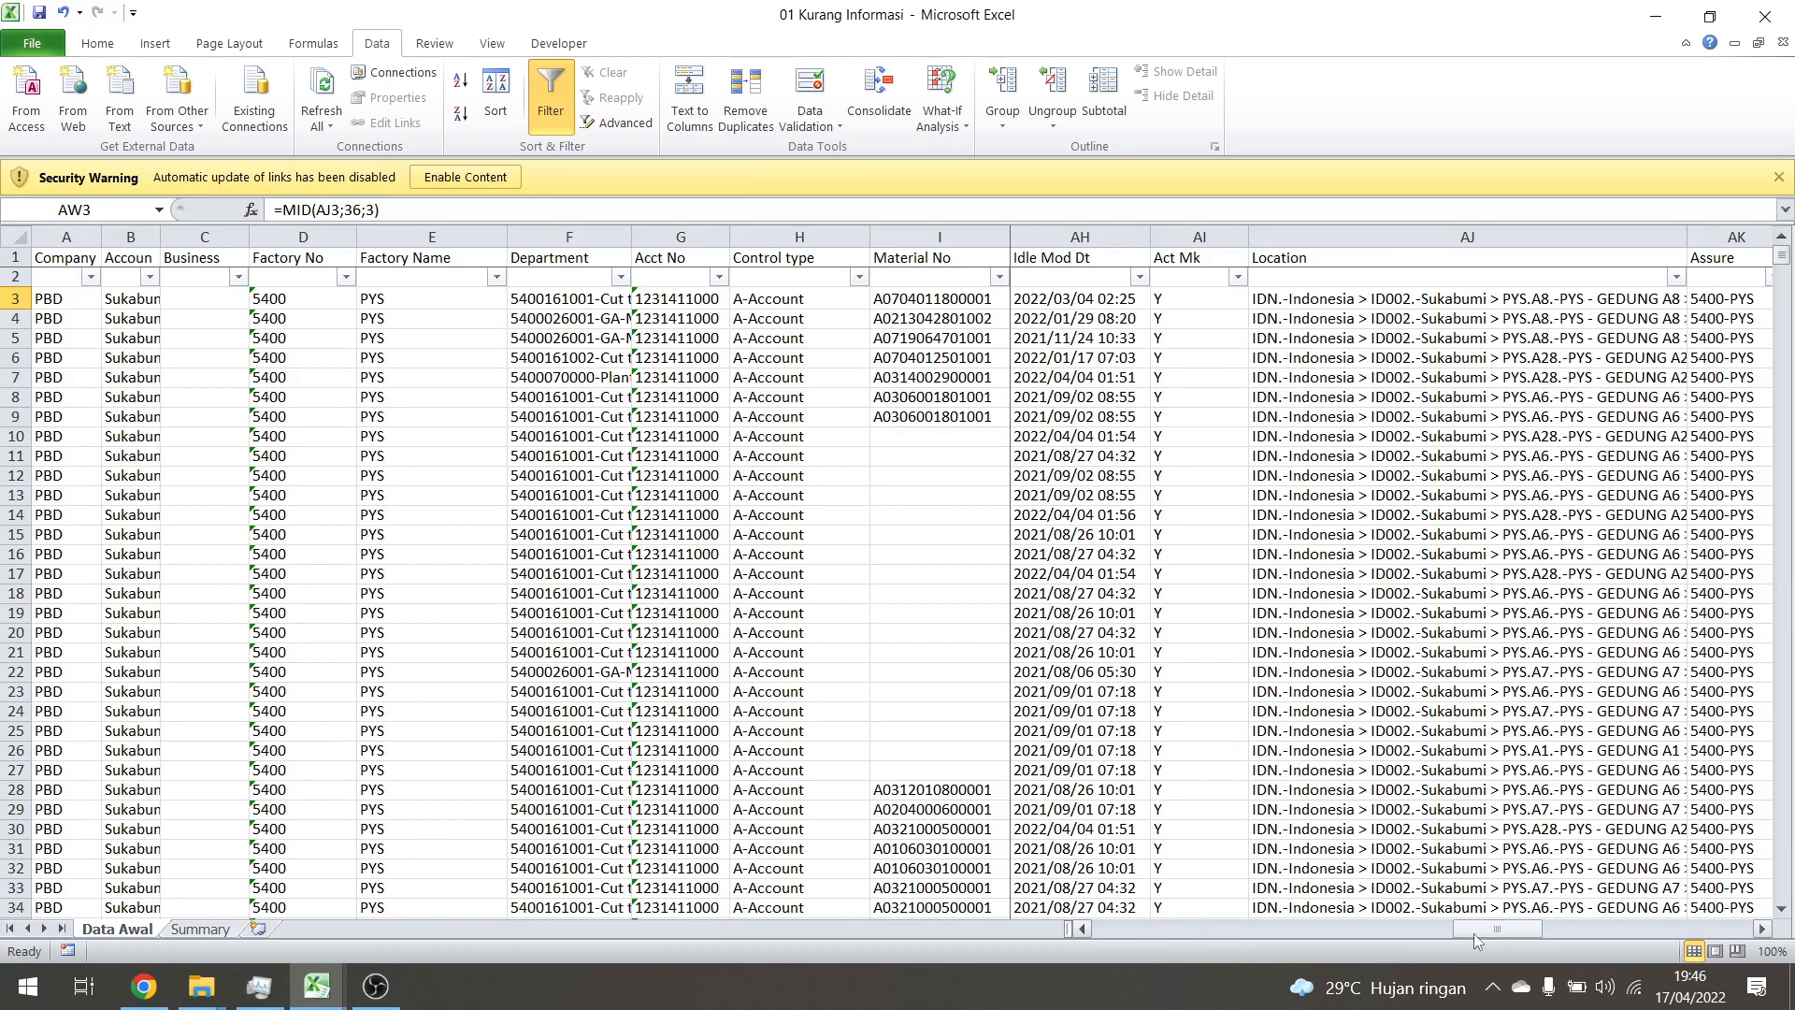
{"action": "left_click_drag", "start_coordinate": [1474, 933], "coordinate": [1670, 935]}
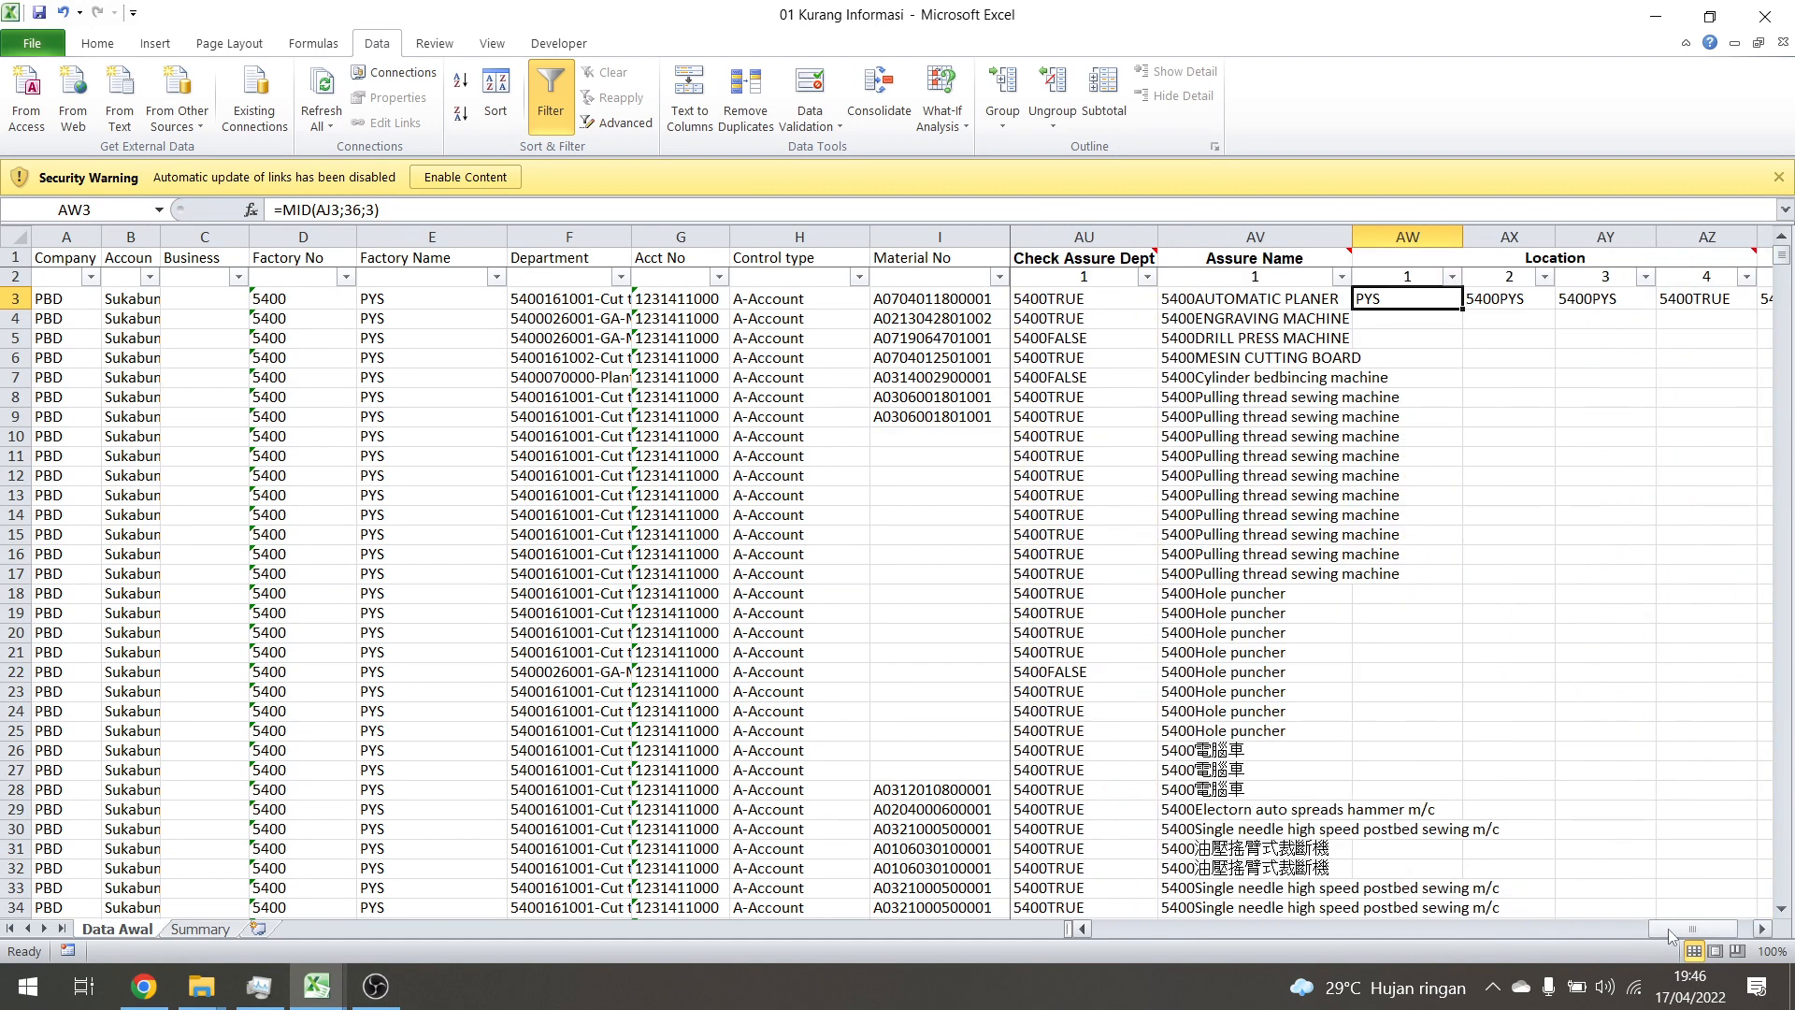
Inspect the Location check formulas in AX3, AY3 and AZ3 and the Factory No cell D3 they refer to
{"action": "left_click", "coordinate": [1762, 930]}
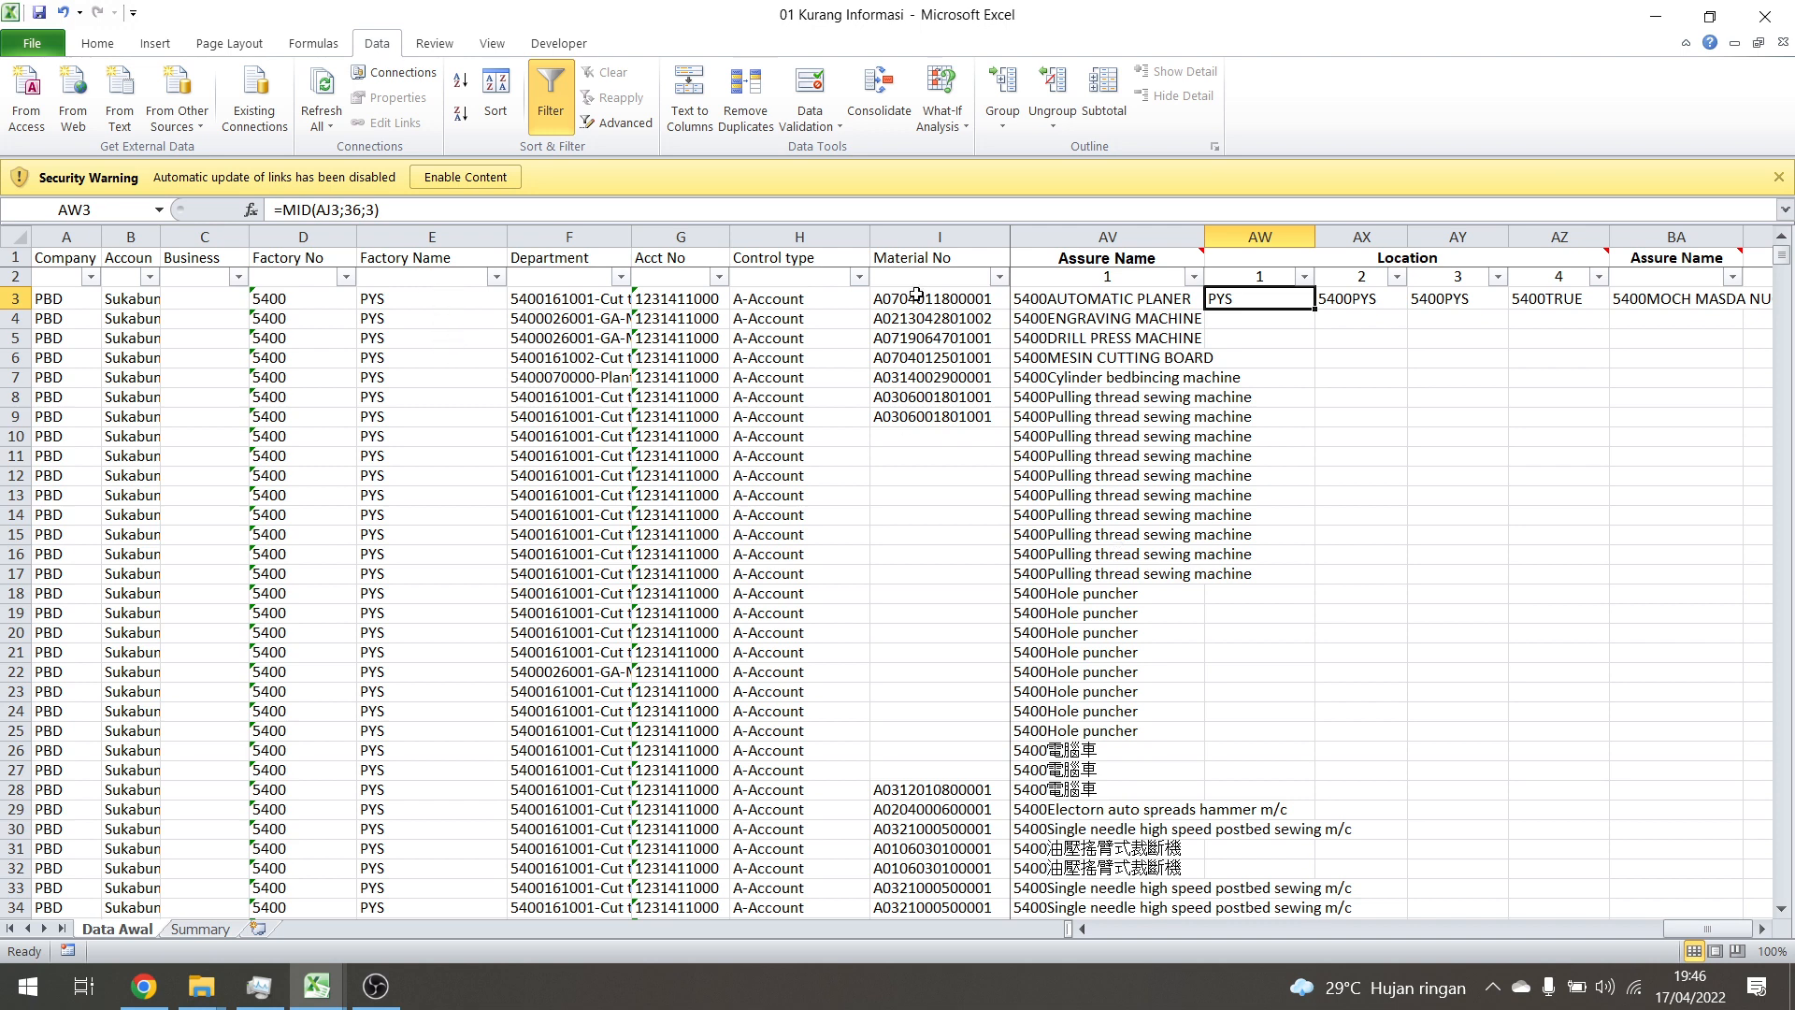
{"action": "left_click", "coordinate": [1437, 415]}
{"action": "left_click", "coordinate": [1356, 300]}
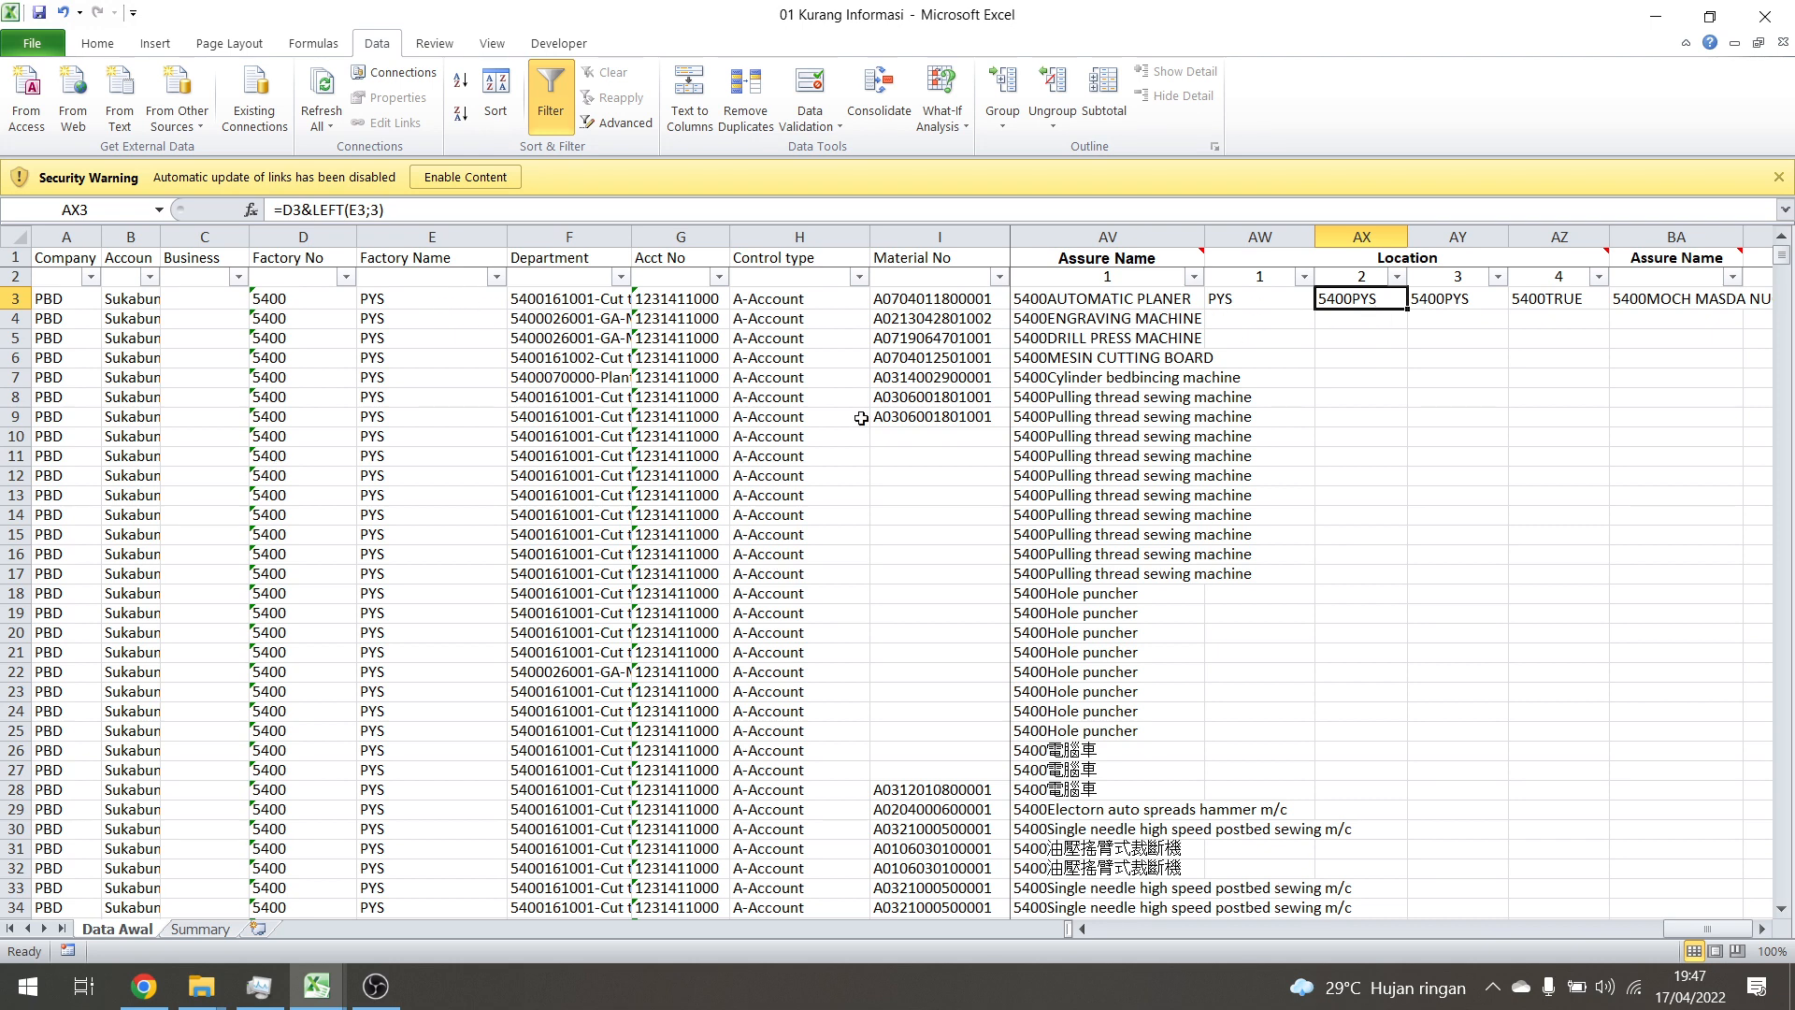
{"action": "key", "text": "Right"}
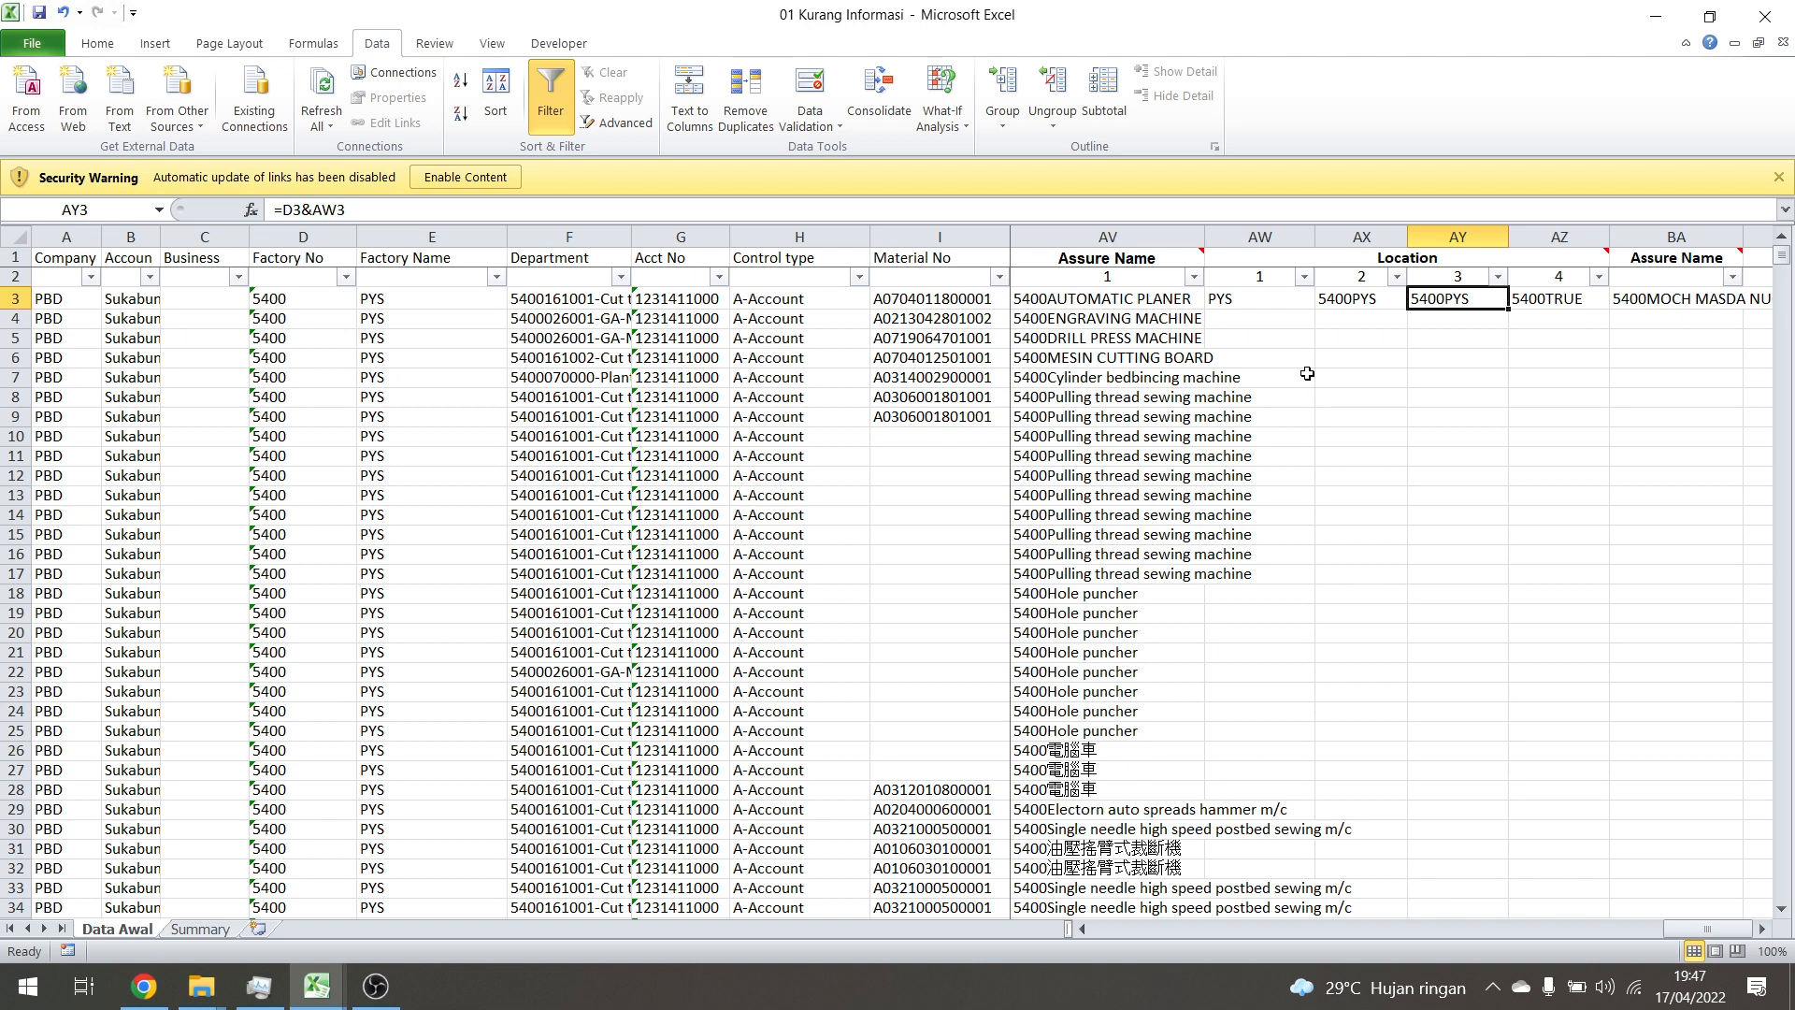
{"action": "left_click", "coordinate": [1260, 301]}
{"action": "left_click", "coordinate": [324, 295]}
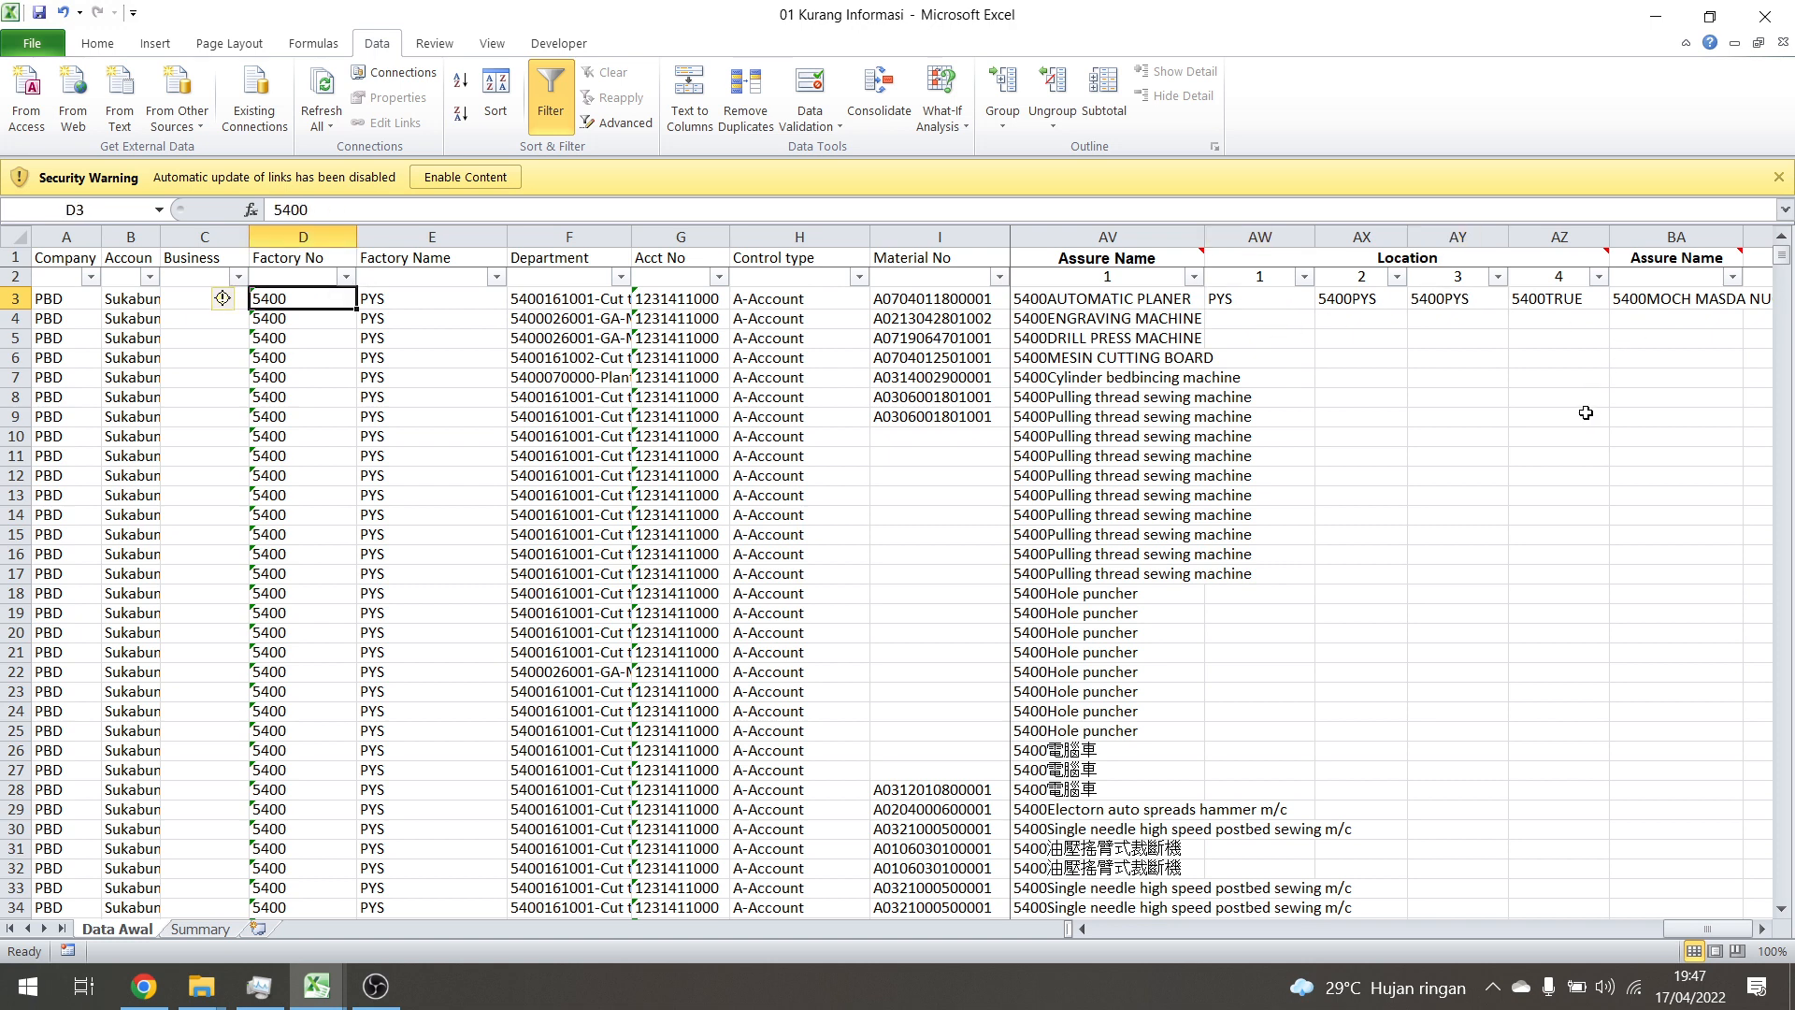
{"action": "left_click", "coordinate": [1553, 298]}
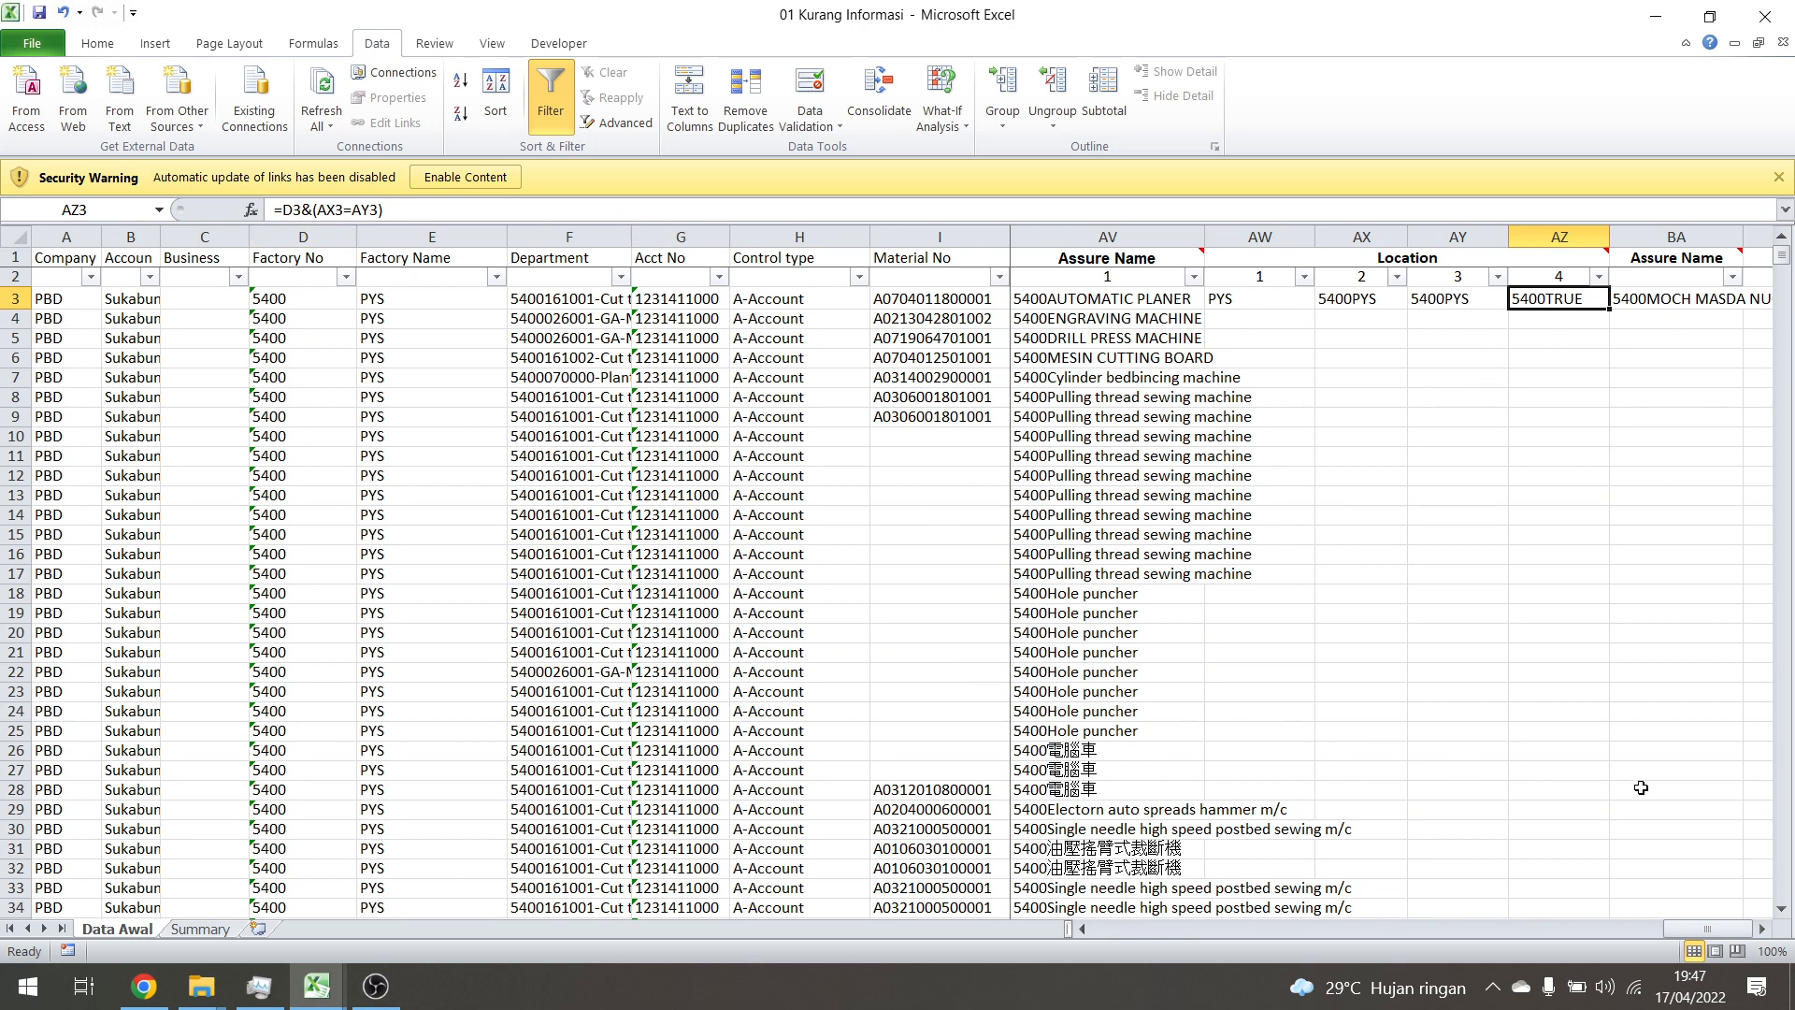
{"action": "left_click", "coordinate": [1580, 339]}
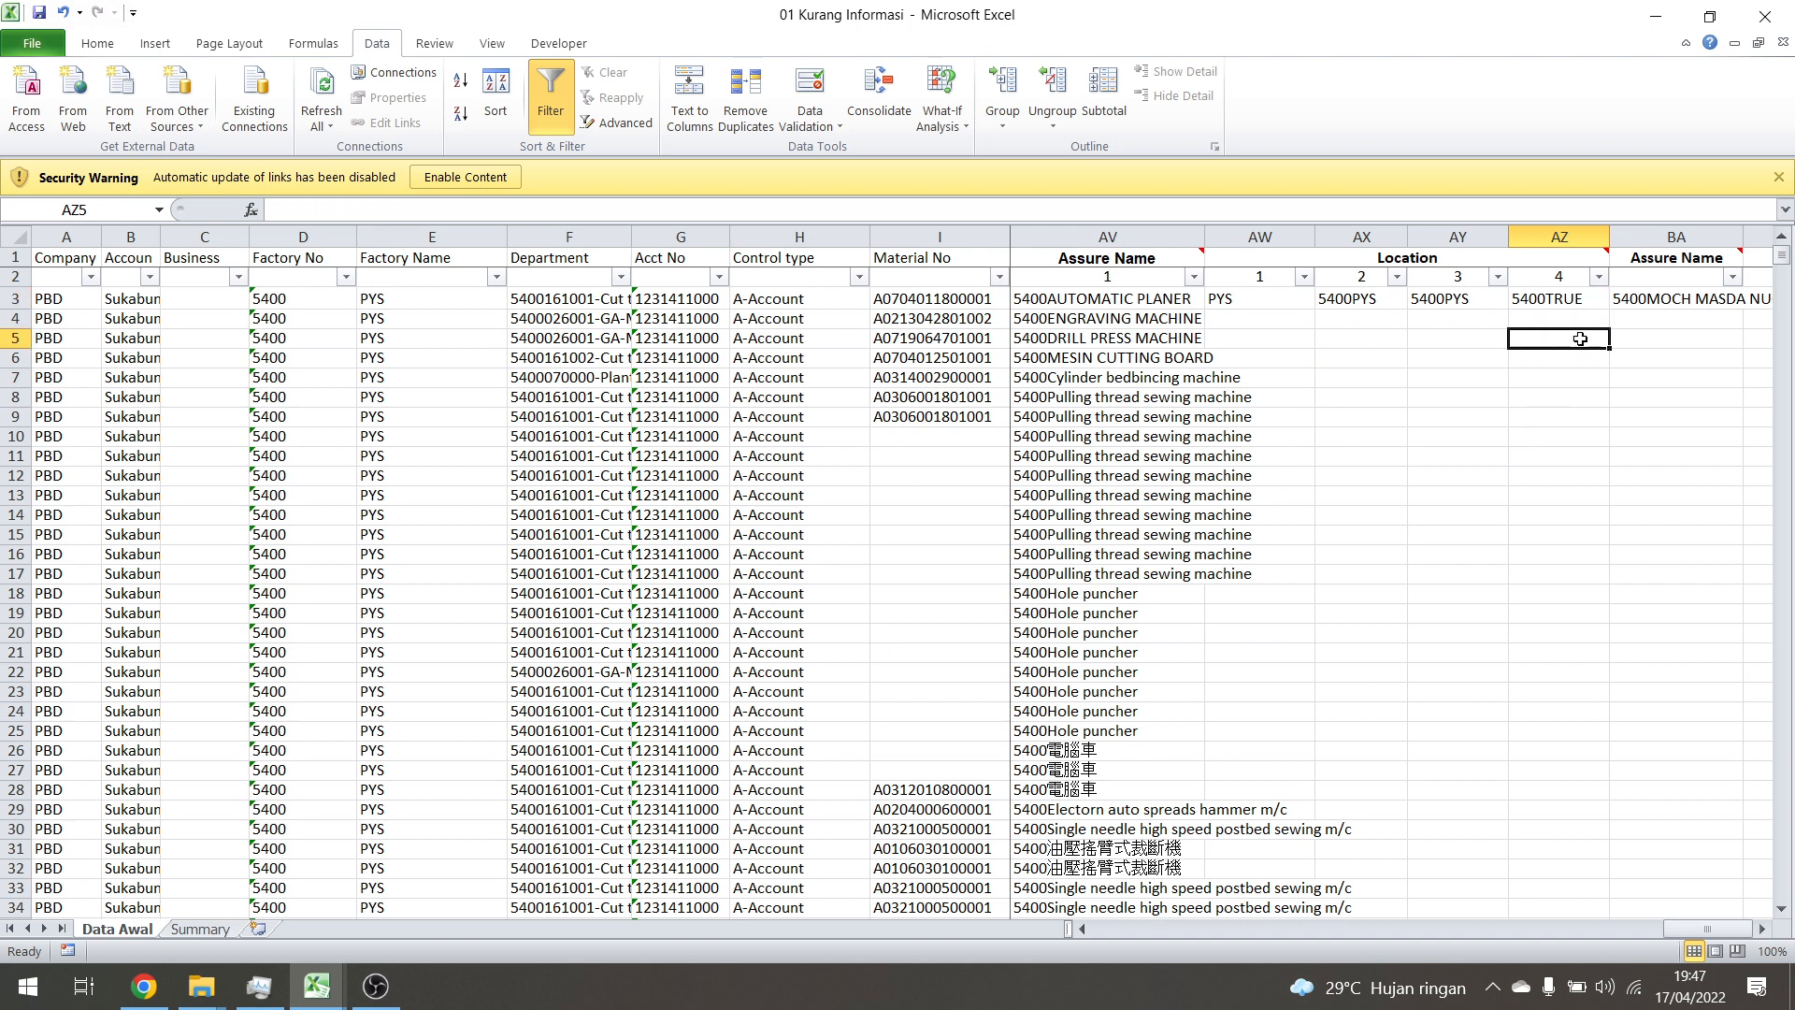
Fill the Location formulas in AW3:AZ3 down through all the asset records
{"action": "left_click_drag", "start_coordinate": [1573, 293], "coordinate": [1235, 298]}
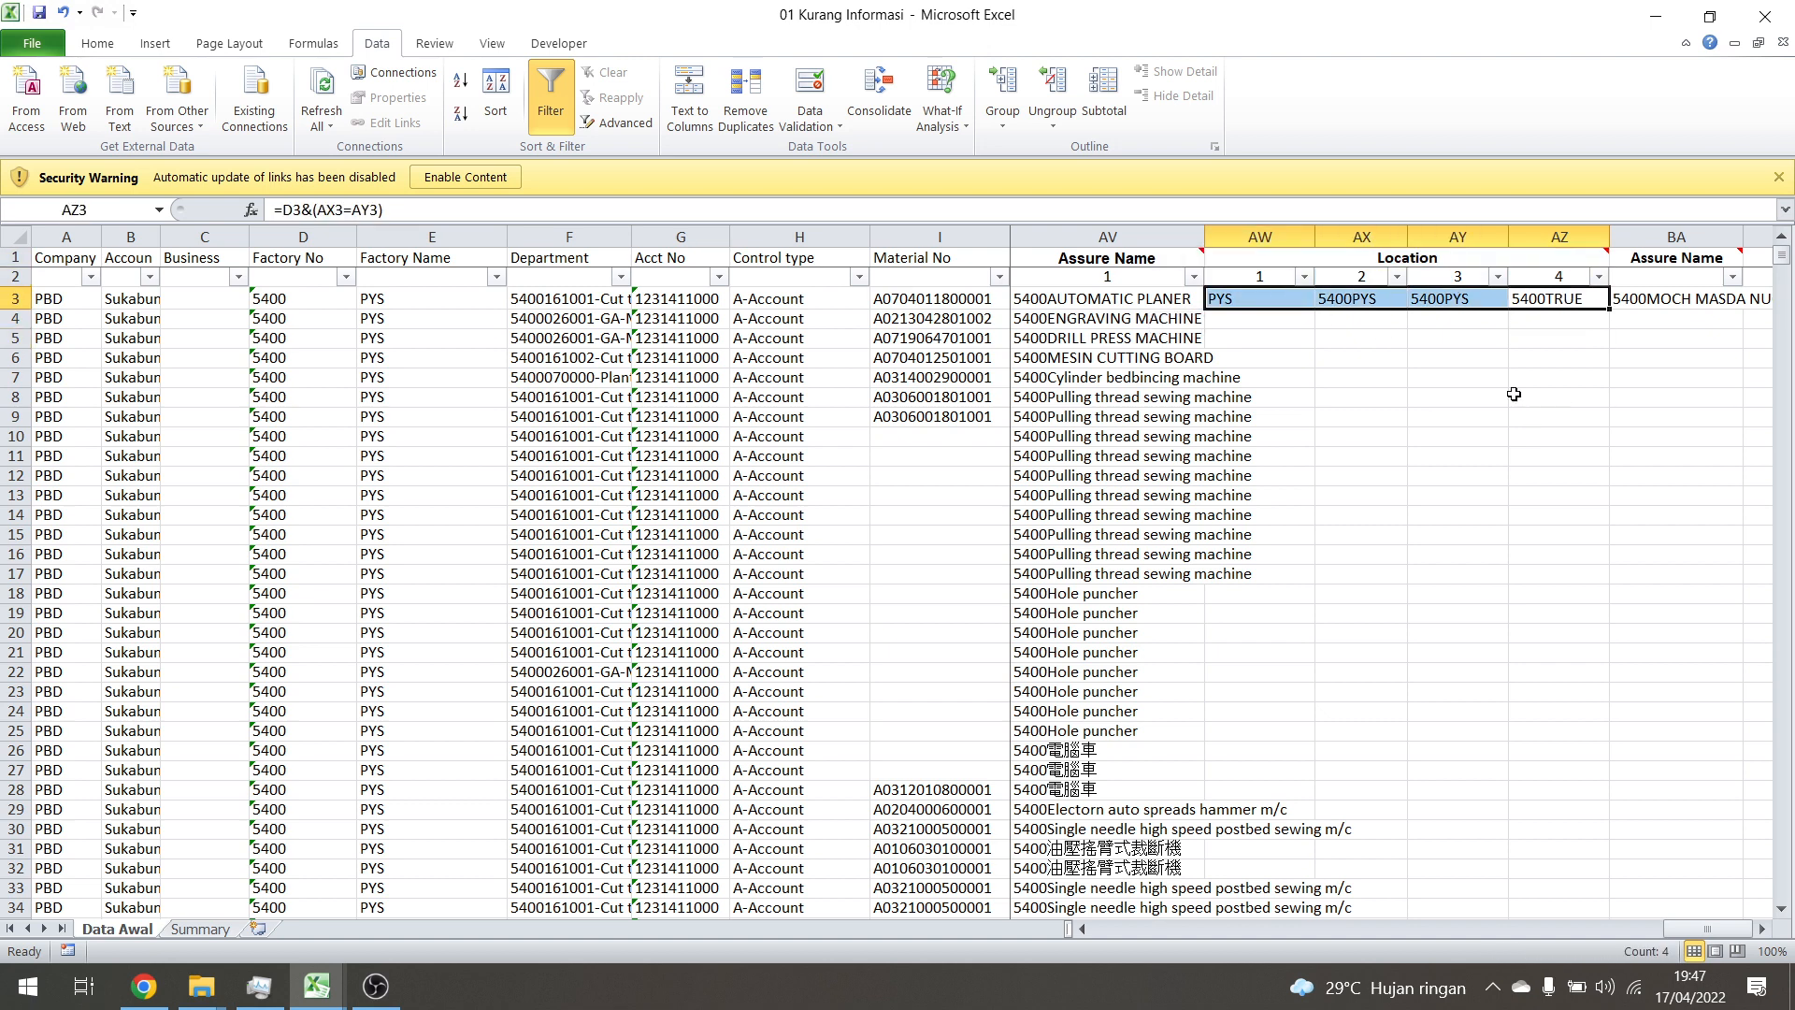
{"action": "double_click", "coordinate": [1609, 308]}
{"action": "left_click", "coordinate": [1545, 375]}
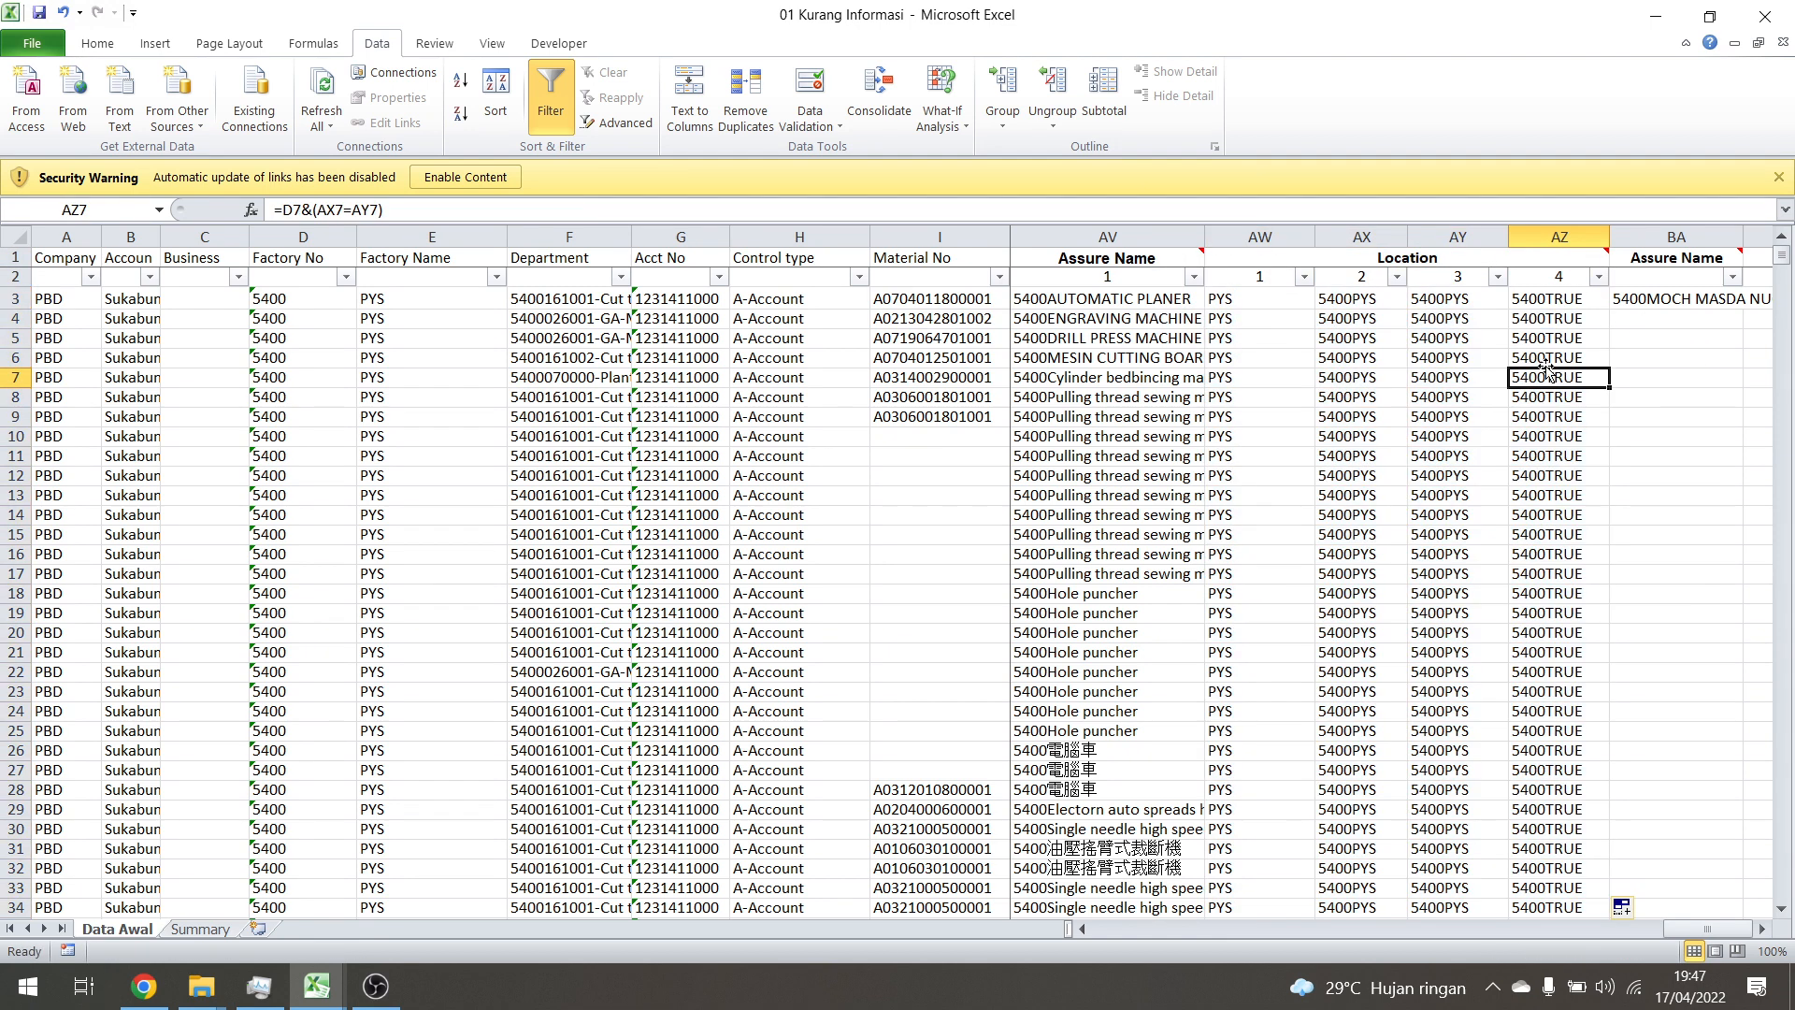
Filter Location column AZ to show only the 5400FALSE records
{"action": "left_click", "coordinate": [1598, 277]}
{"action": "left_click", "coordinate": [1407, 489]}
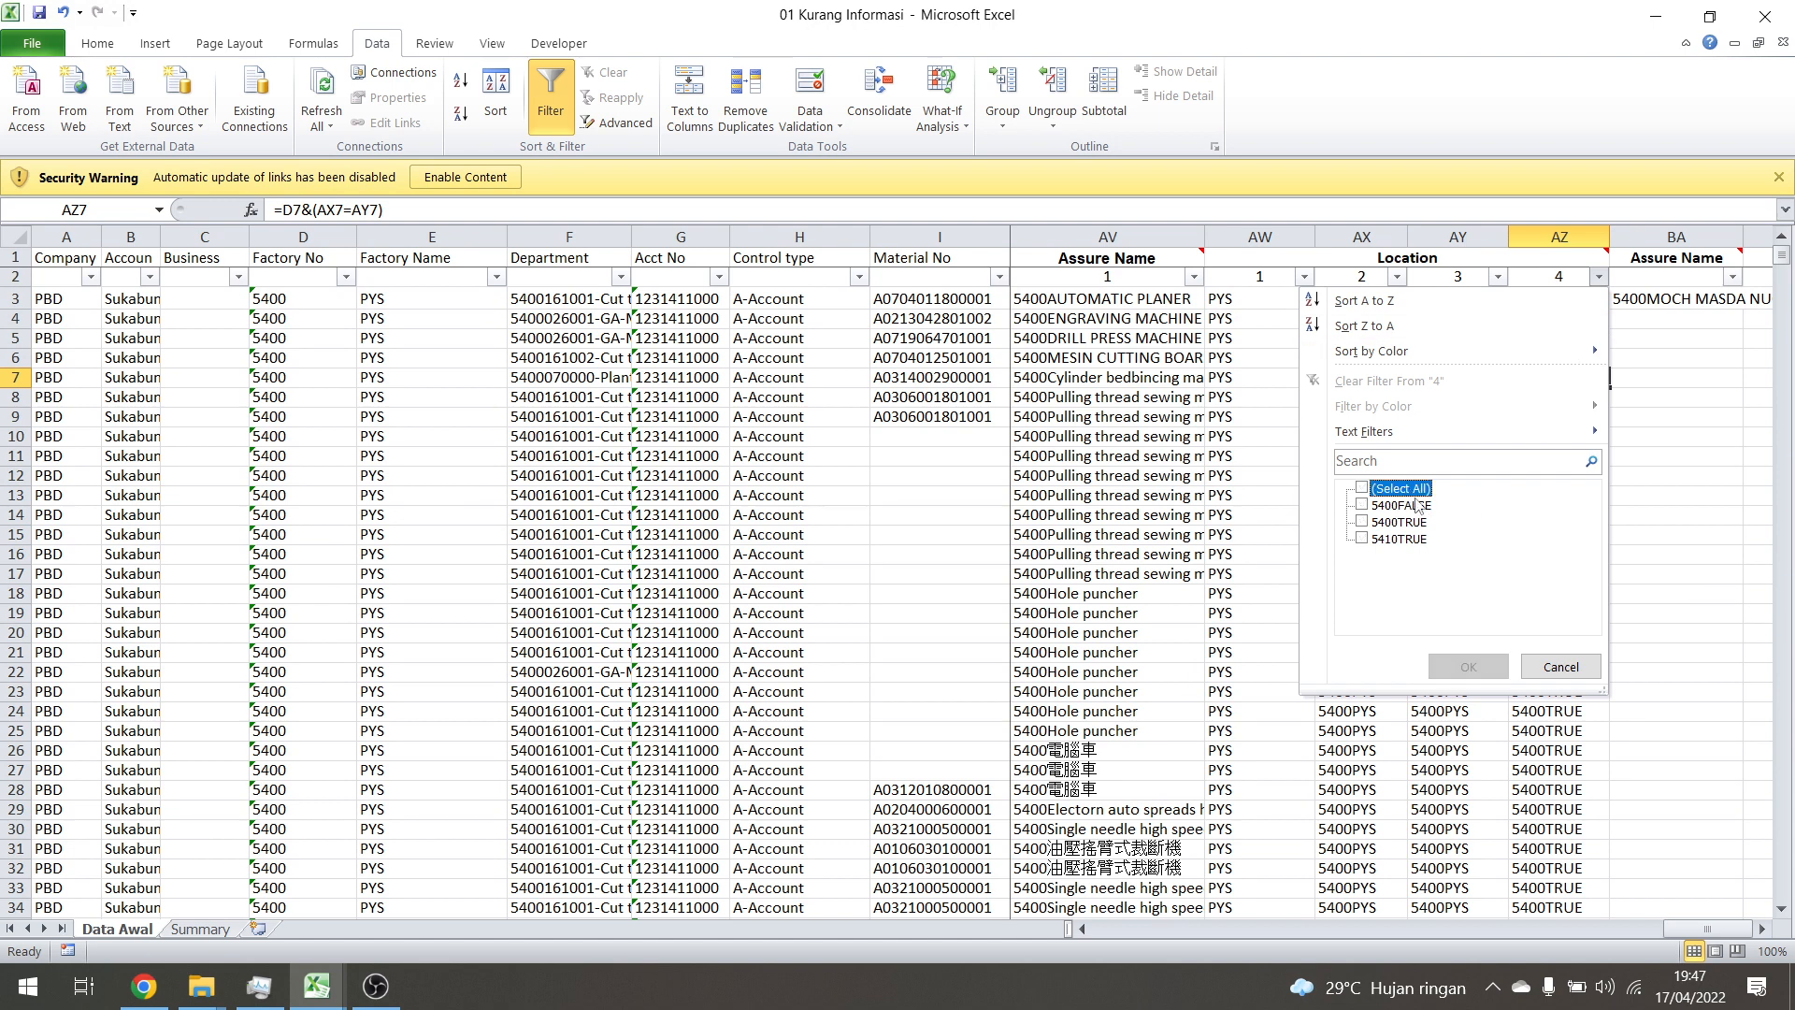
{"action": "left_click", "coordinate": [1410, 505]}
{"action": "left_click", "coordinate": [1447, 666]}
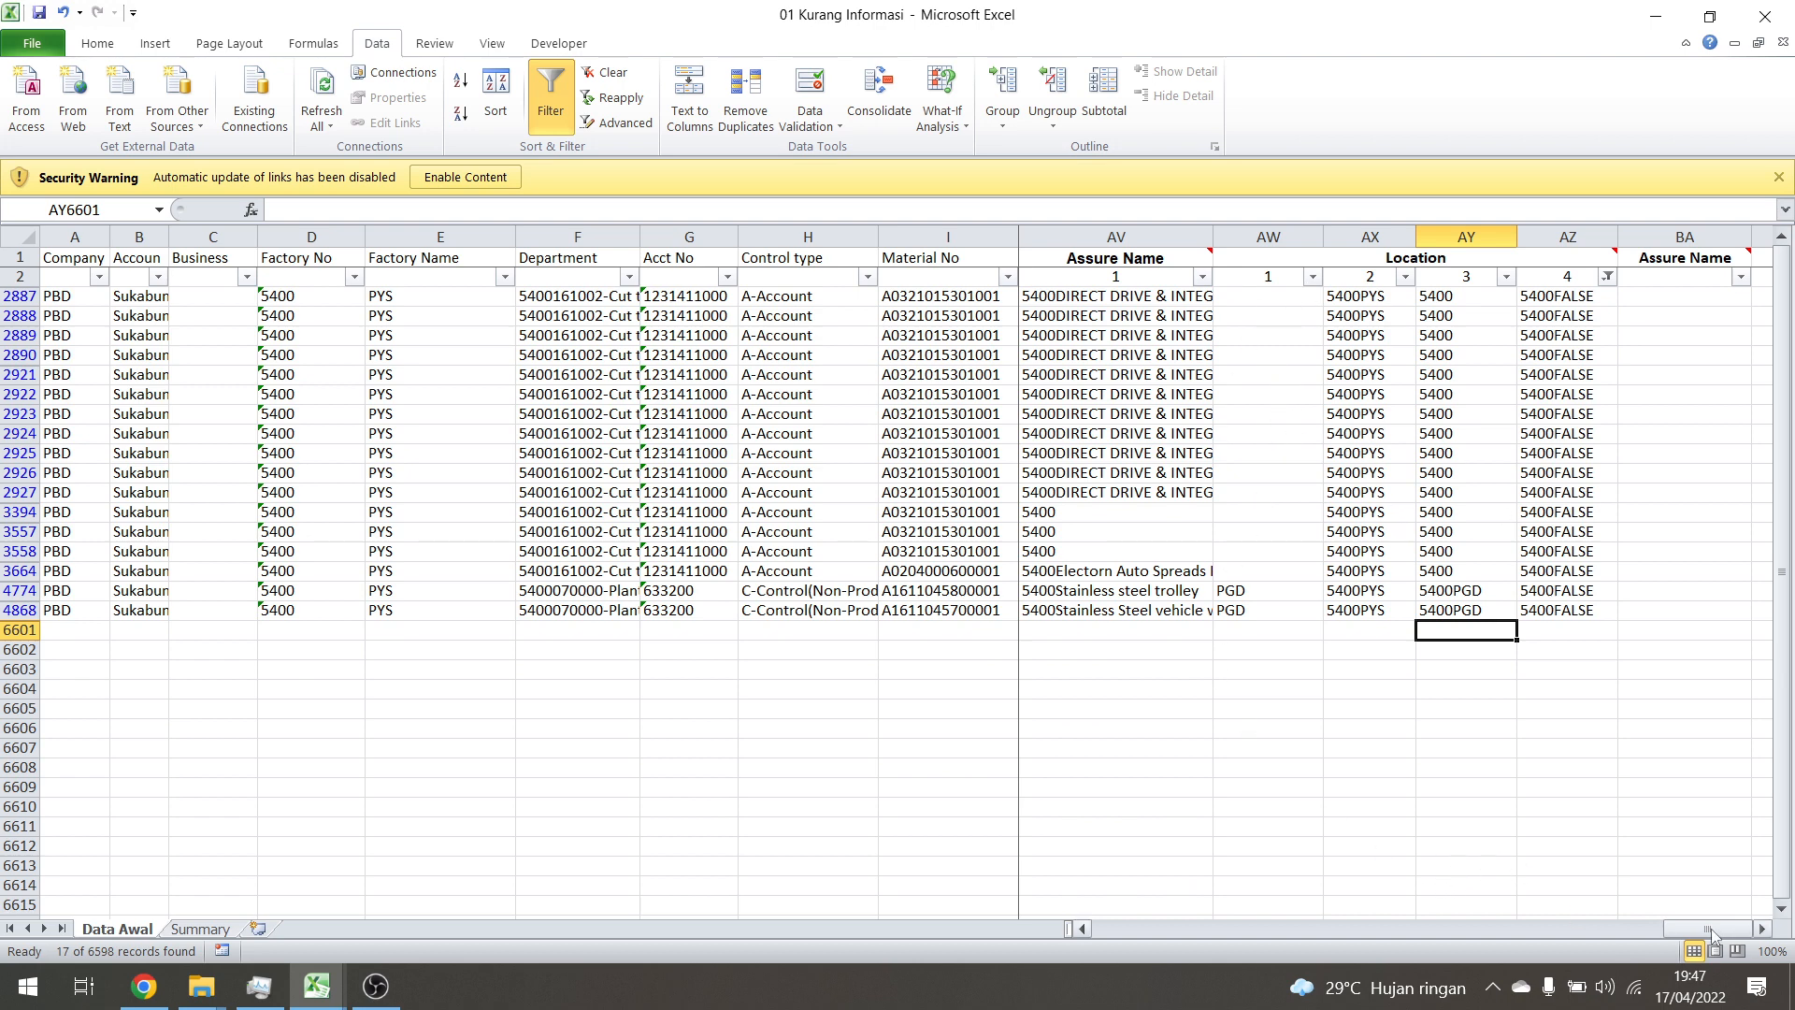
Examine the source Location cells and the Location check results for the filtered 5400FALSE records
{"action": "left_click_drag", "start_coordinate": [1708, 928], "coordinate": [1543, 921]}
{"action": "left_click_drag", "start_coordinate": [1242, 318], "coordinate": [1244, 533]}
{"action": "left_click_drag", "start_coordinate": [1493, 929], "coordinate": [1664, 922]}
{"action": "left_click_drag", "start_coordinate": [1398, 590], "coordinate": [1400, 613]}
{"action": "left_click", "coordinate": [1687, 629]}
{"action": "left_click_drag", "start_coordinate": [1693, 928], "coordinate": [1707, 928]}
{"action": "left_click", "coordinate": [1570, 573]}
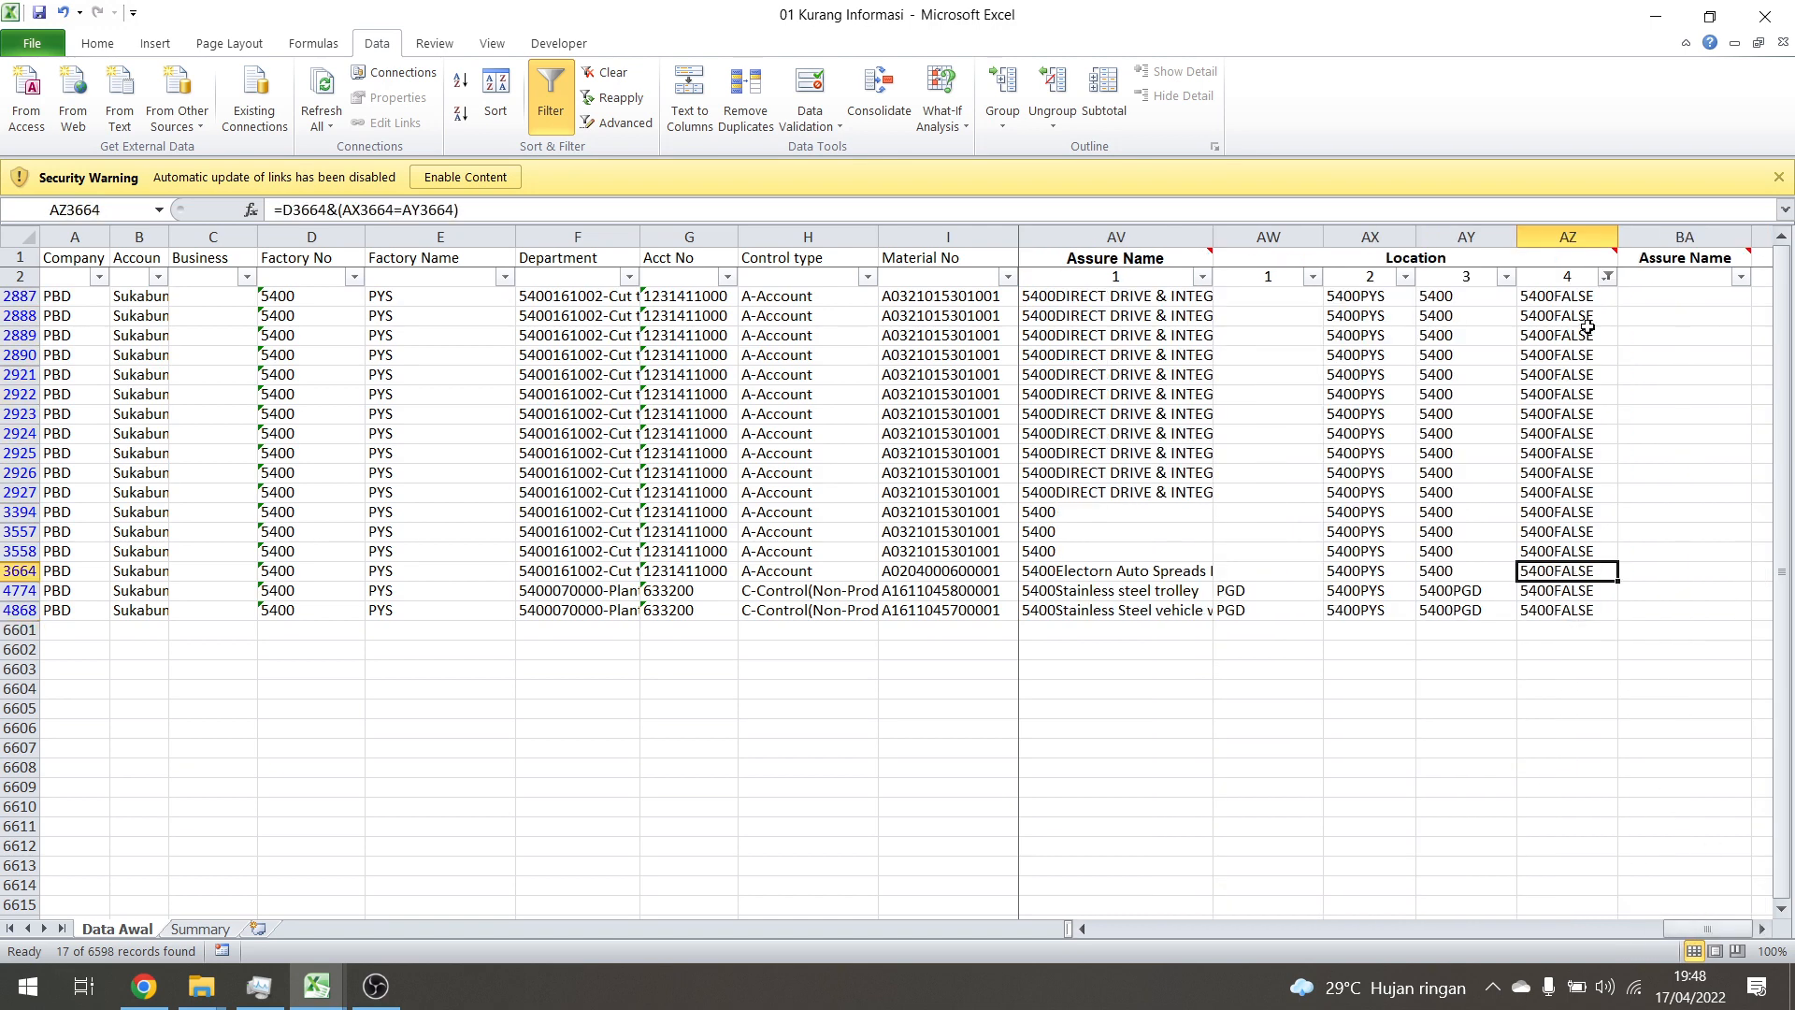
Reset the Location column AZ filter to include every value so all records show again
{"action": "left_click", "coordinate": [1606, 278]}
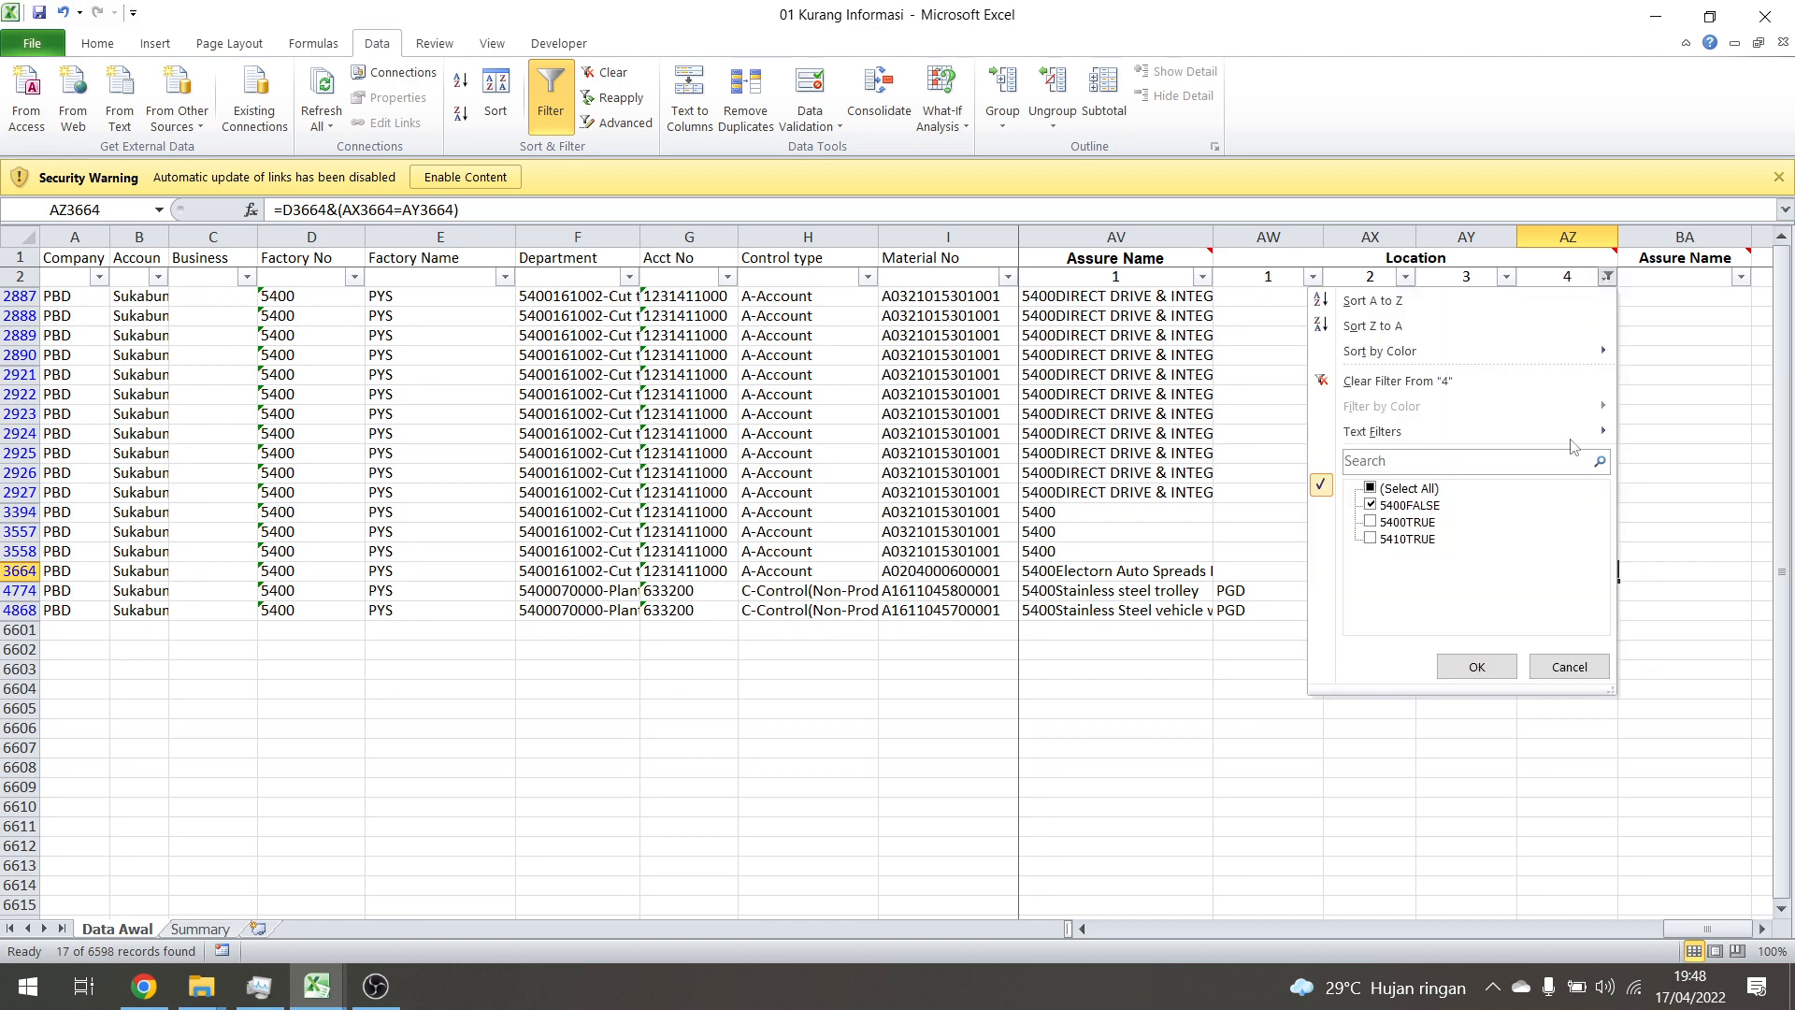
{"action": "left_click", "coordinate": [1405, 490]}
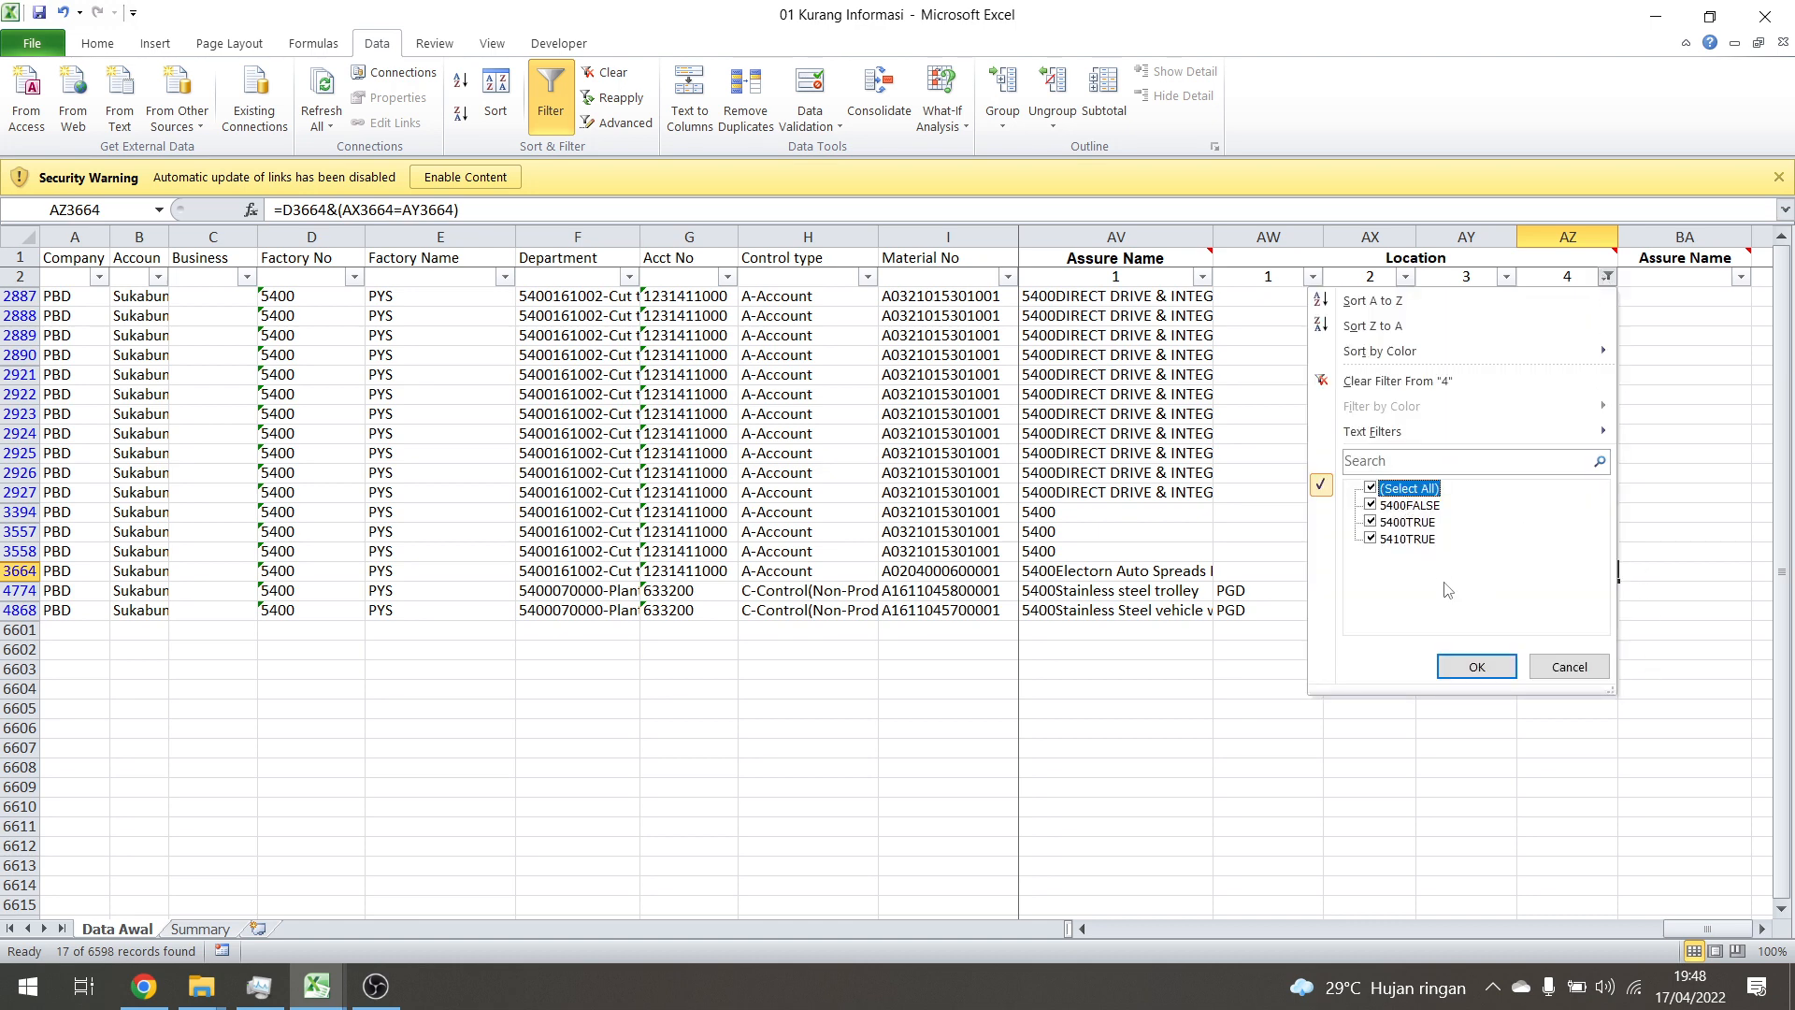
{"action": "left_click", "coordinate": [1477, 667]}
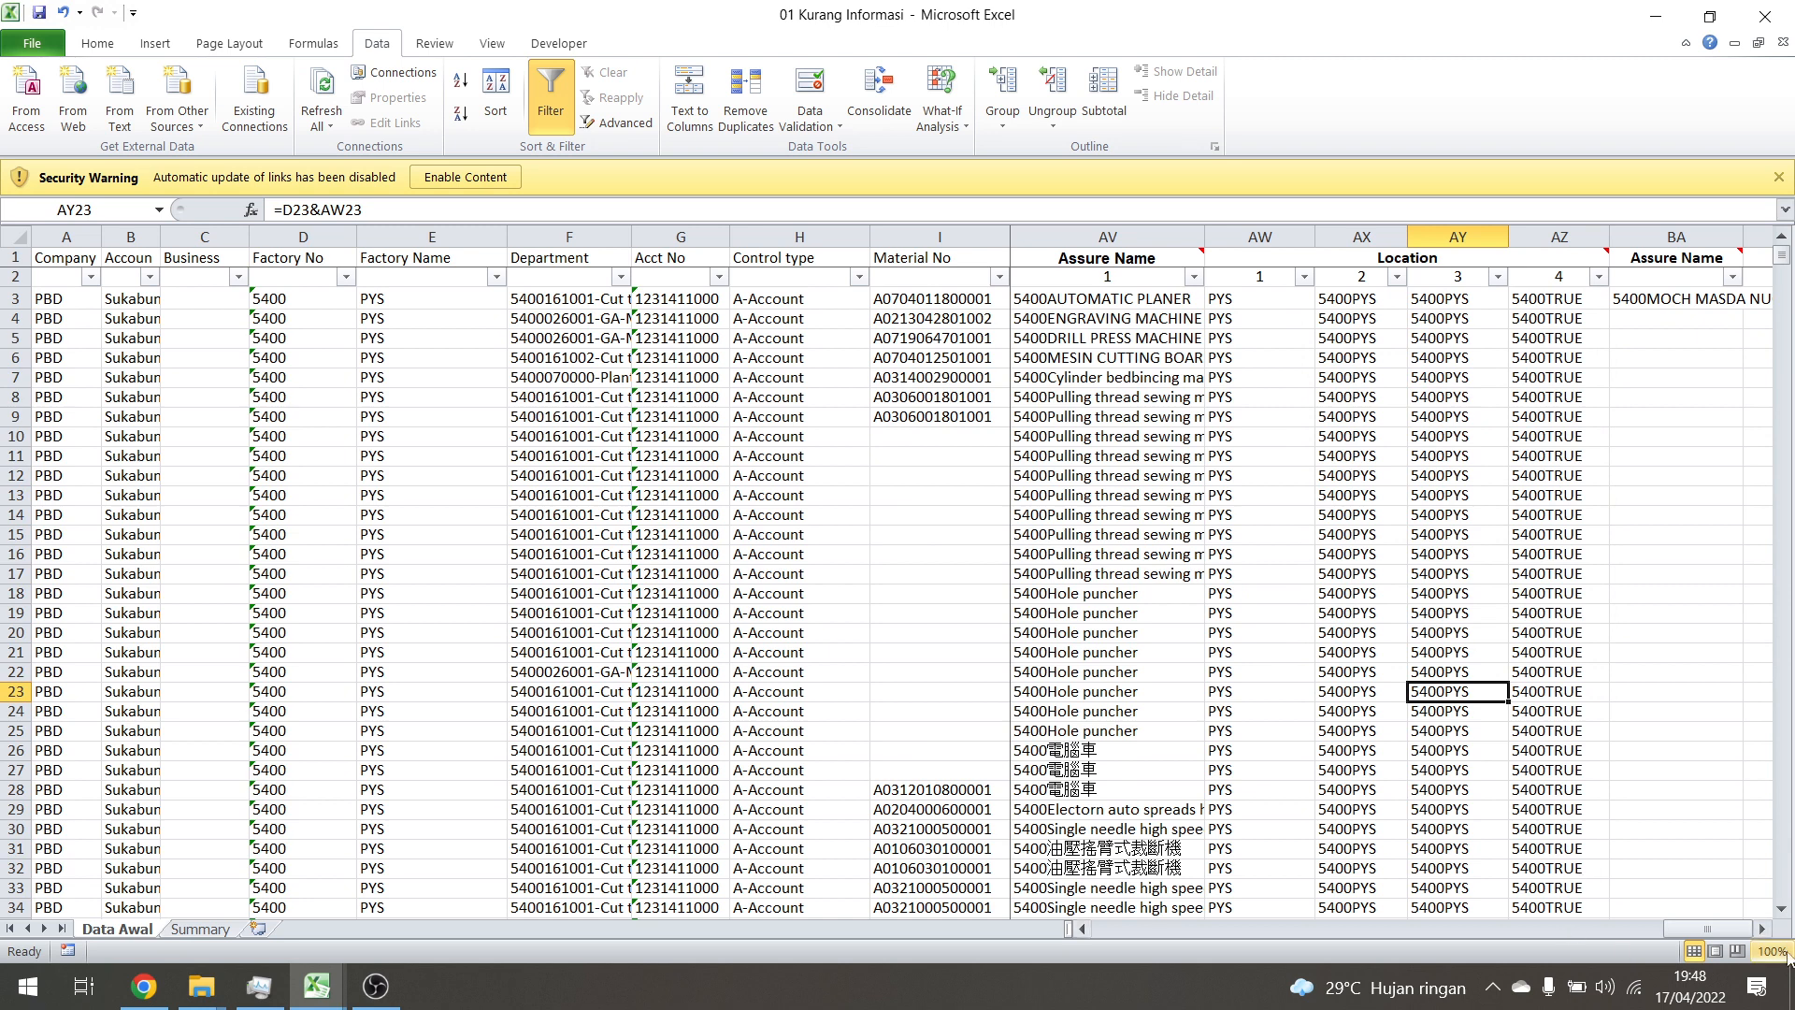
{"action": "left_click", "coordinate": [1674, 515]}
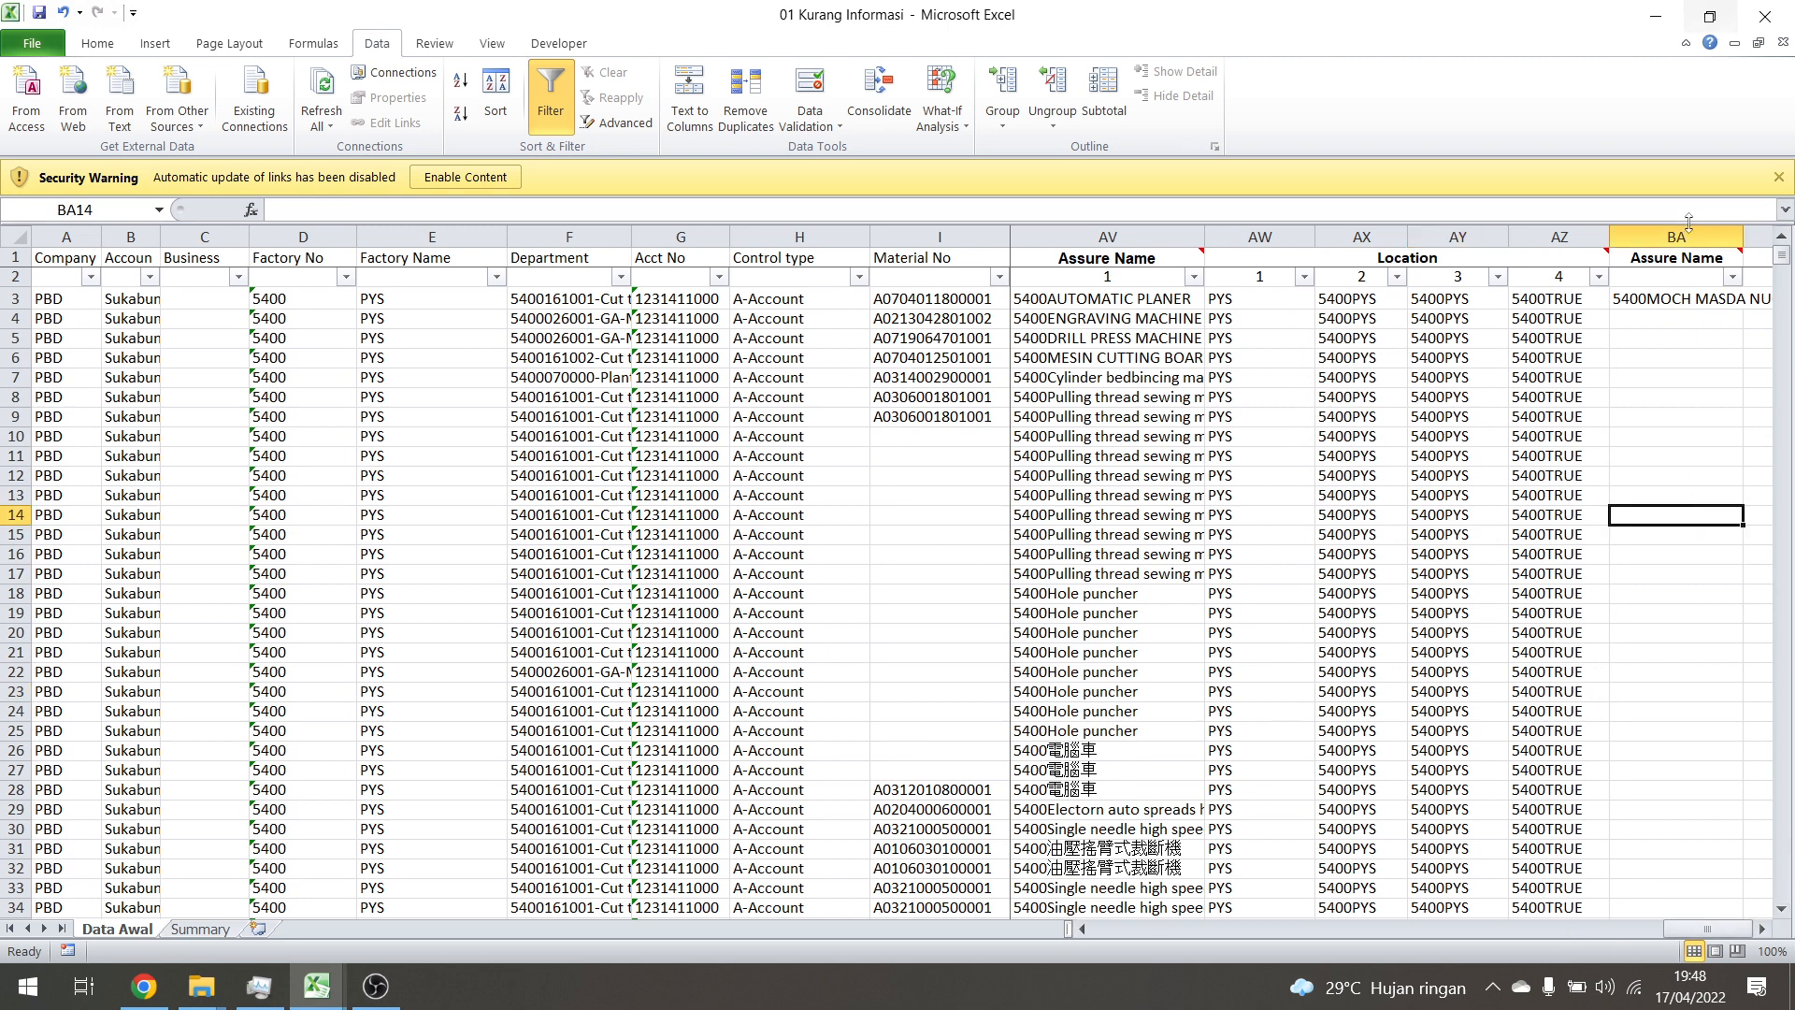
{"action": "left_click", "coordinate": [1733, 278]}
{"action": "left_click", "coordinate": [1286, 450]}
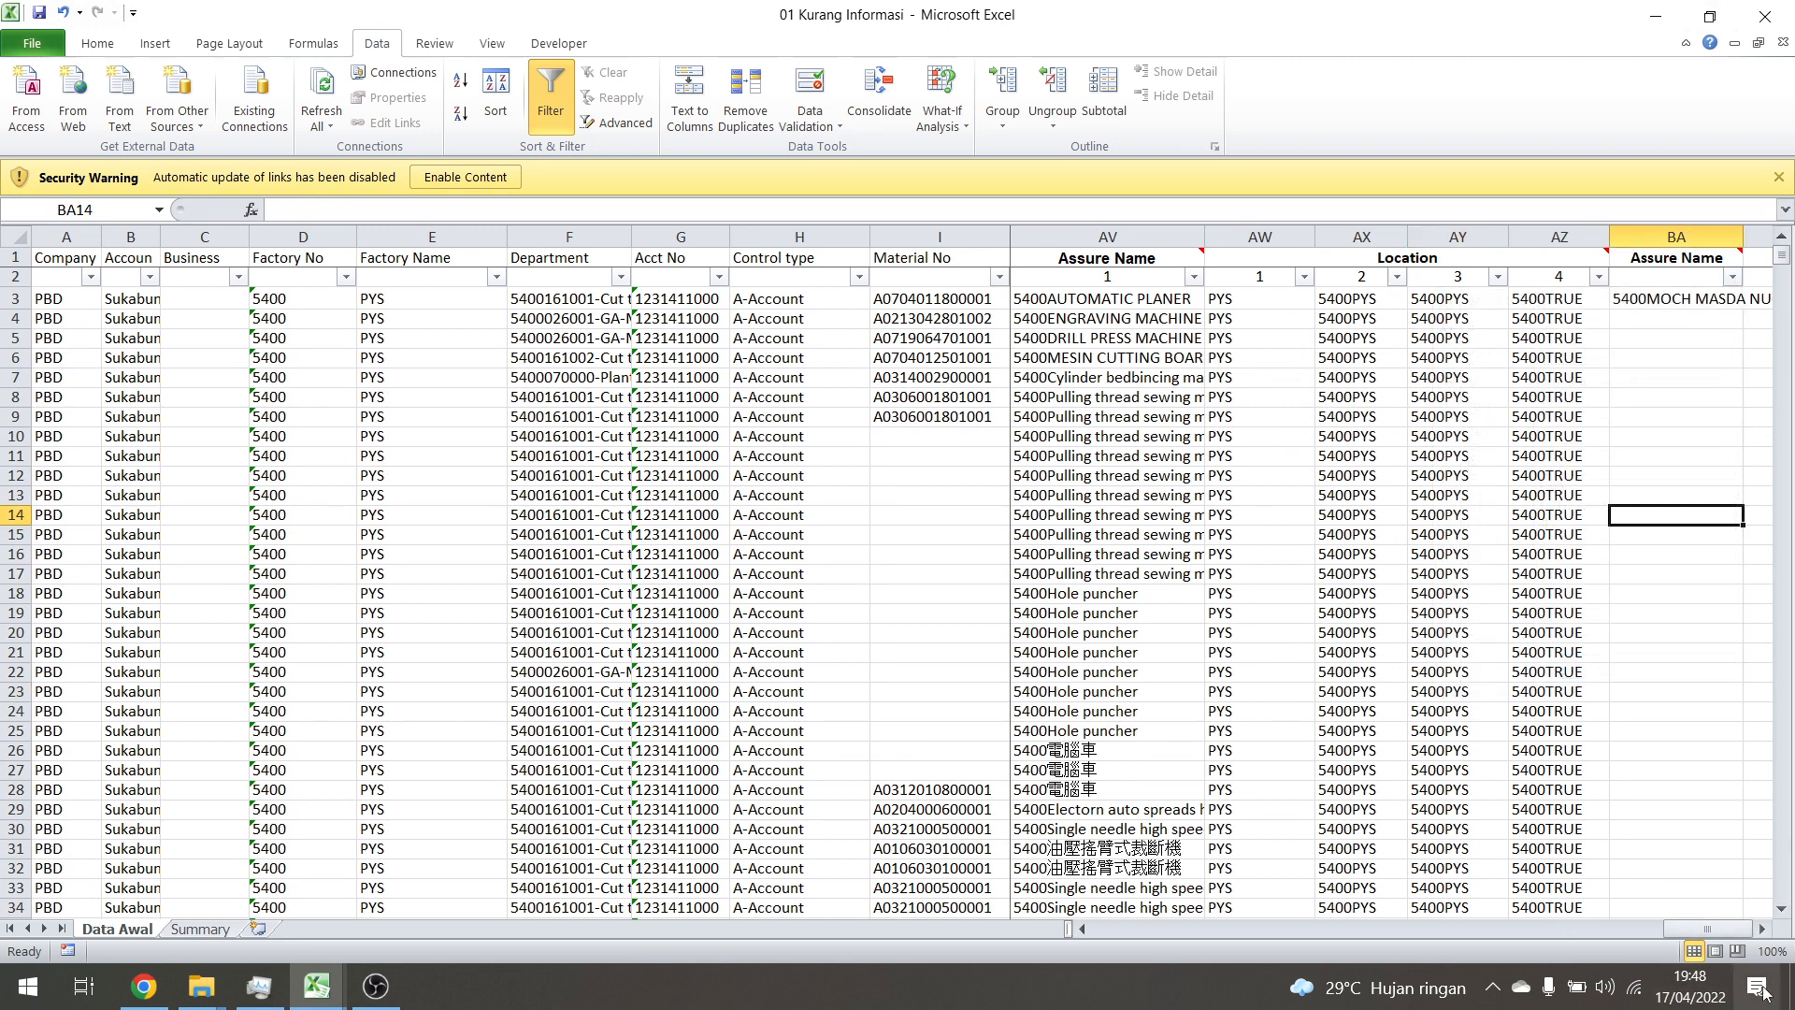
Filter the Keeper name column AM to leave out only the first listed keeper
{"action": "left_click_drag", "start_coordinate": [1721, 931], "coordinate": [1578, 891]}
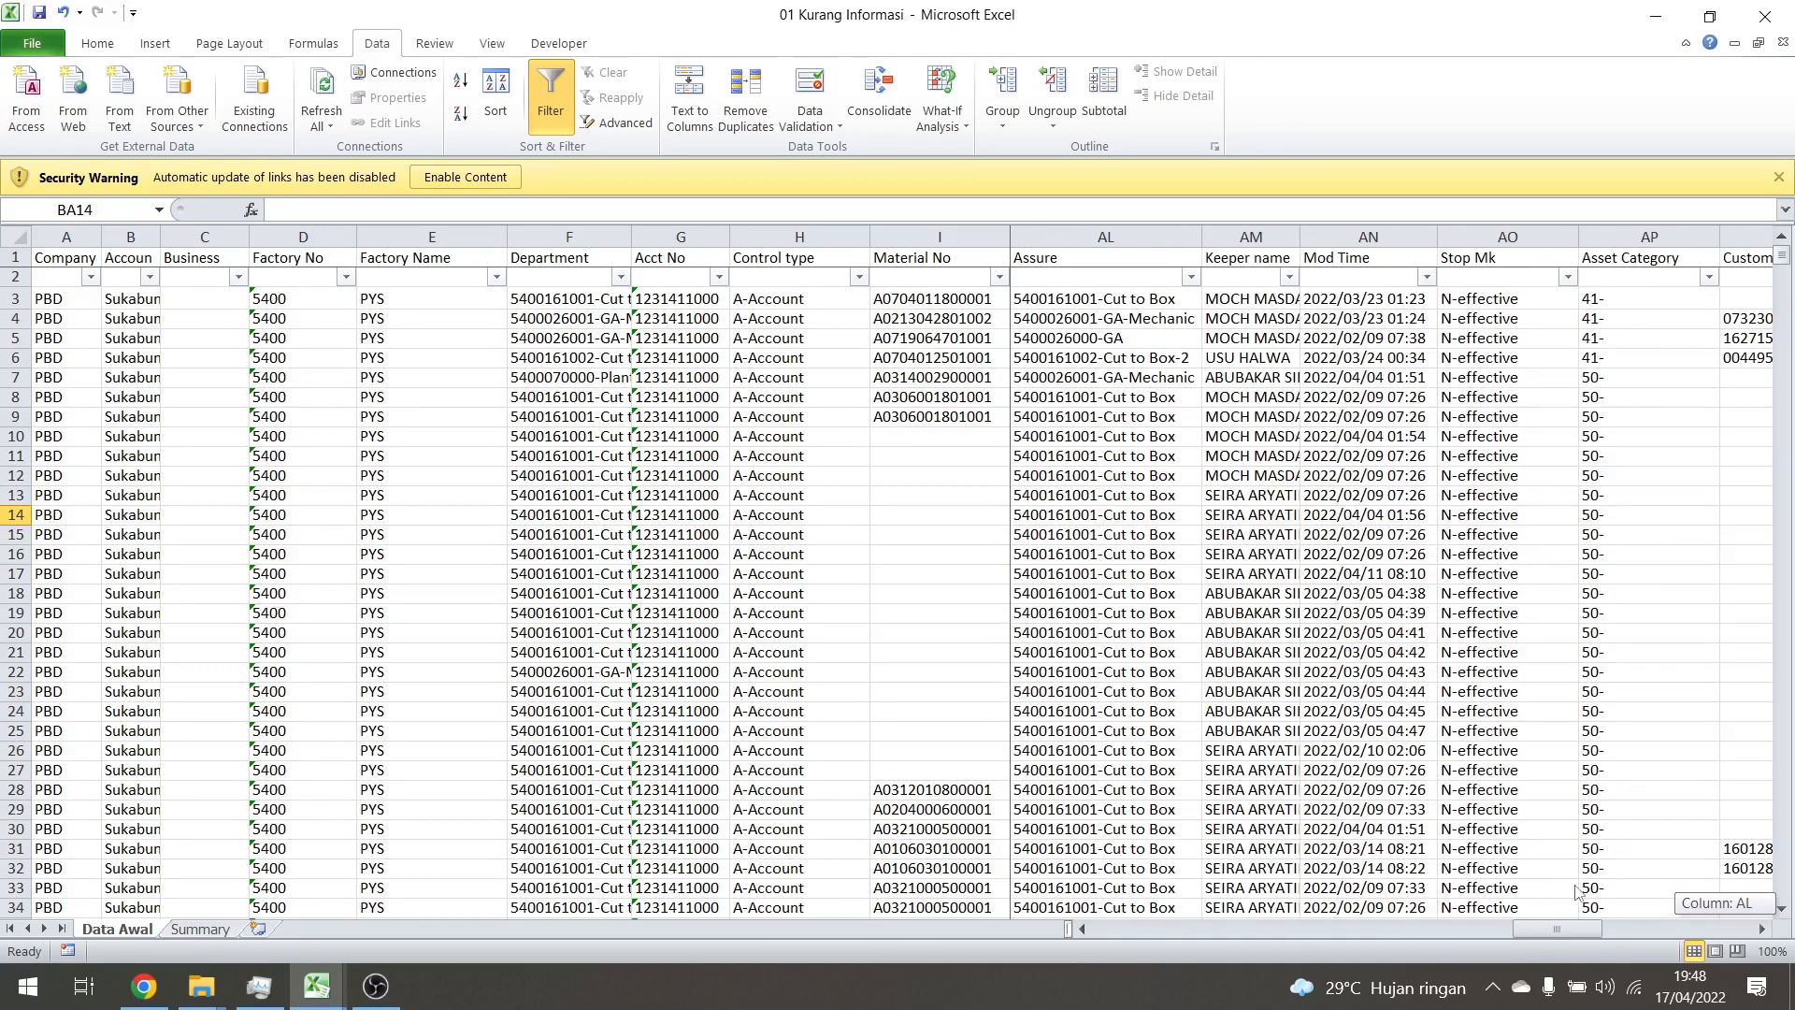
{"action": "left_click", "coordinate": [1371, 417]}
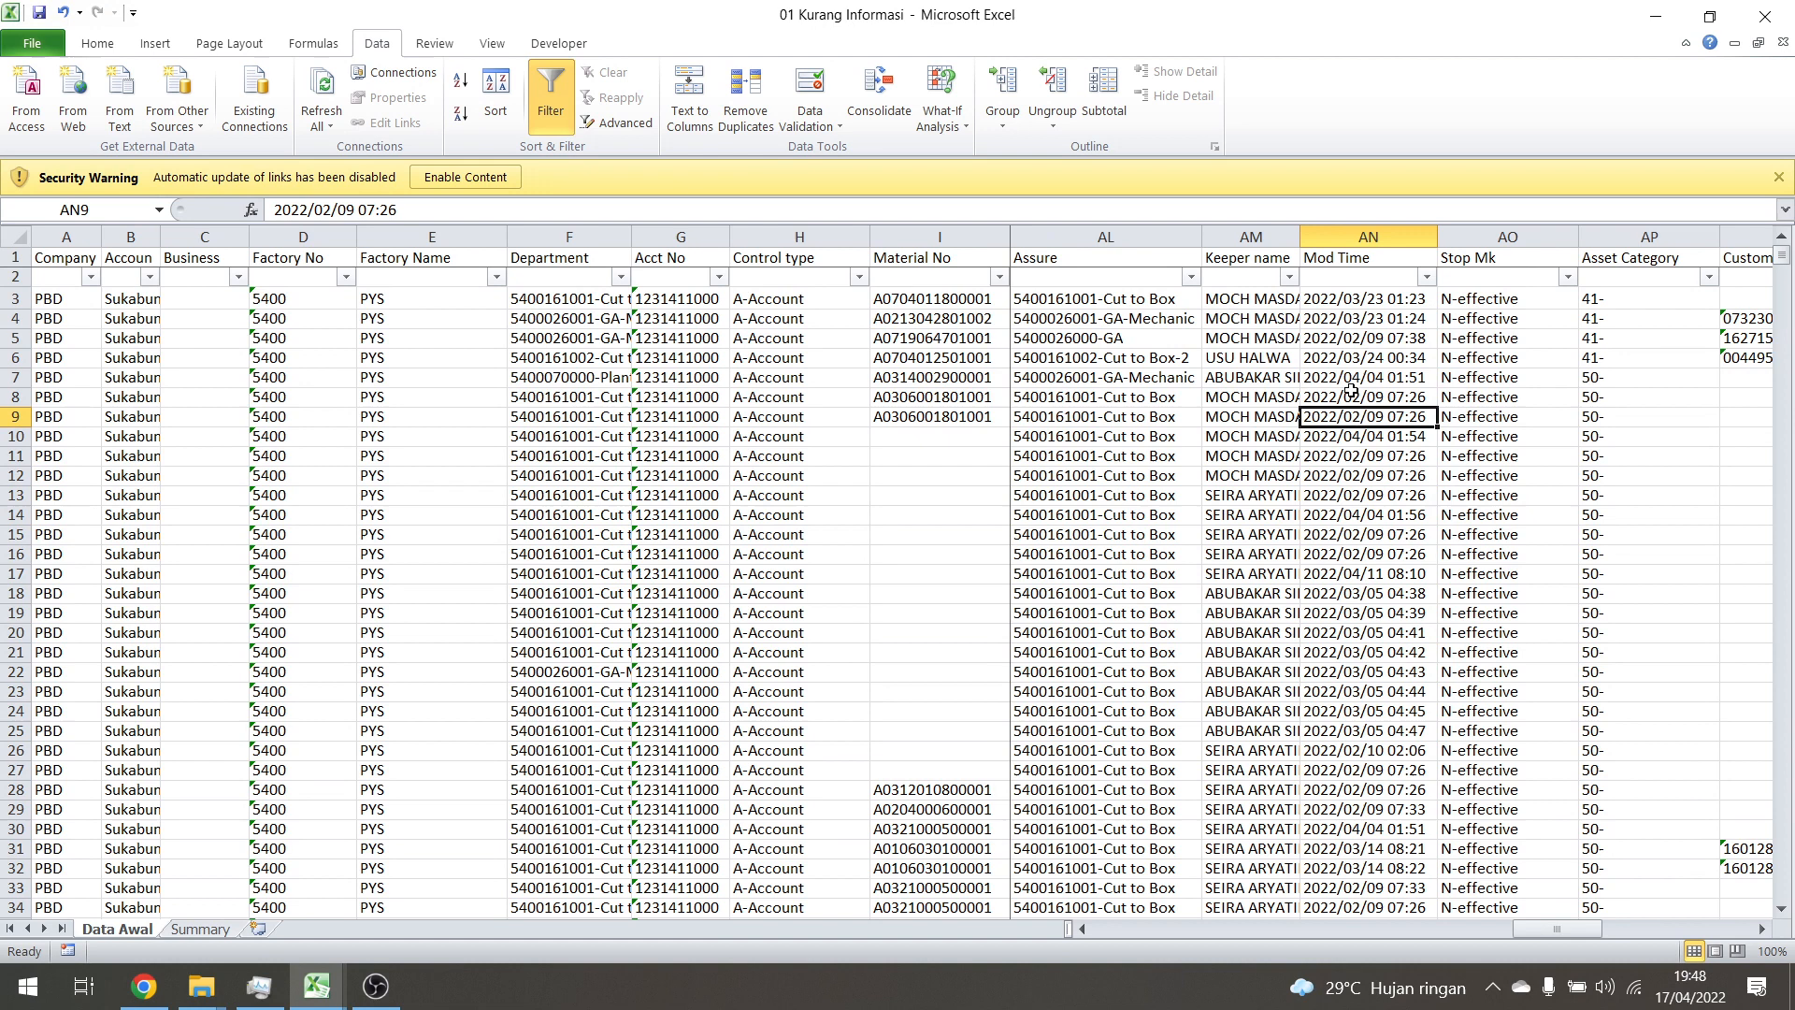
{"action": "left_click", "coordinate": [1289, 277]}
{"action": "left_click", "coordinate": [1113, 489]}
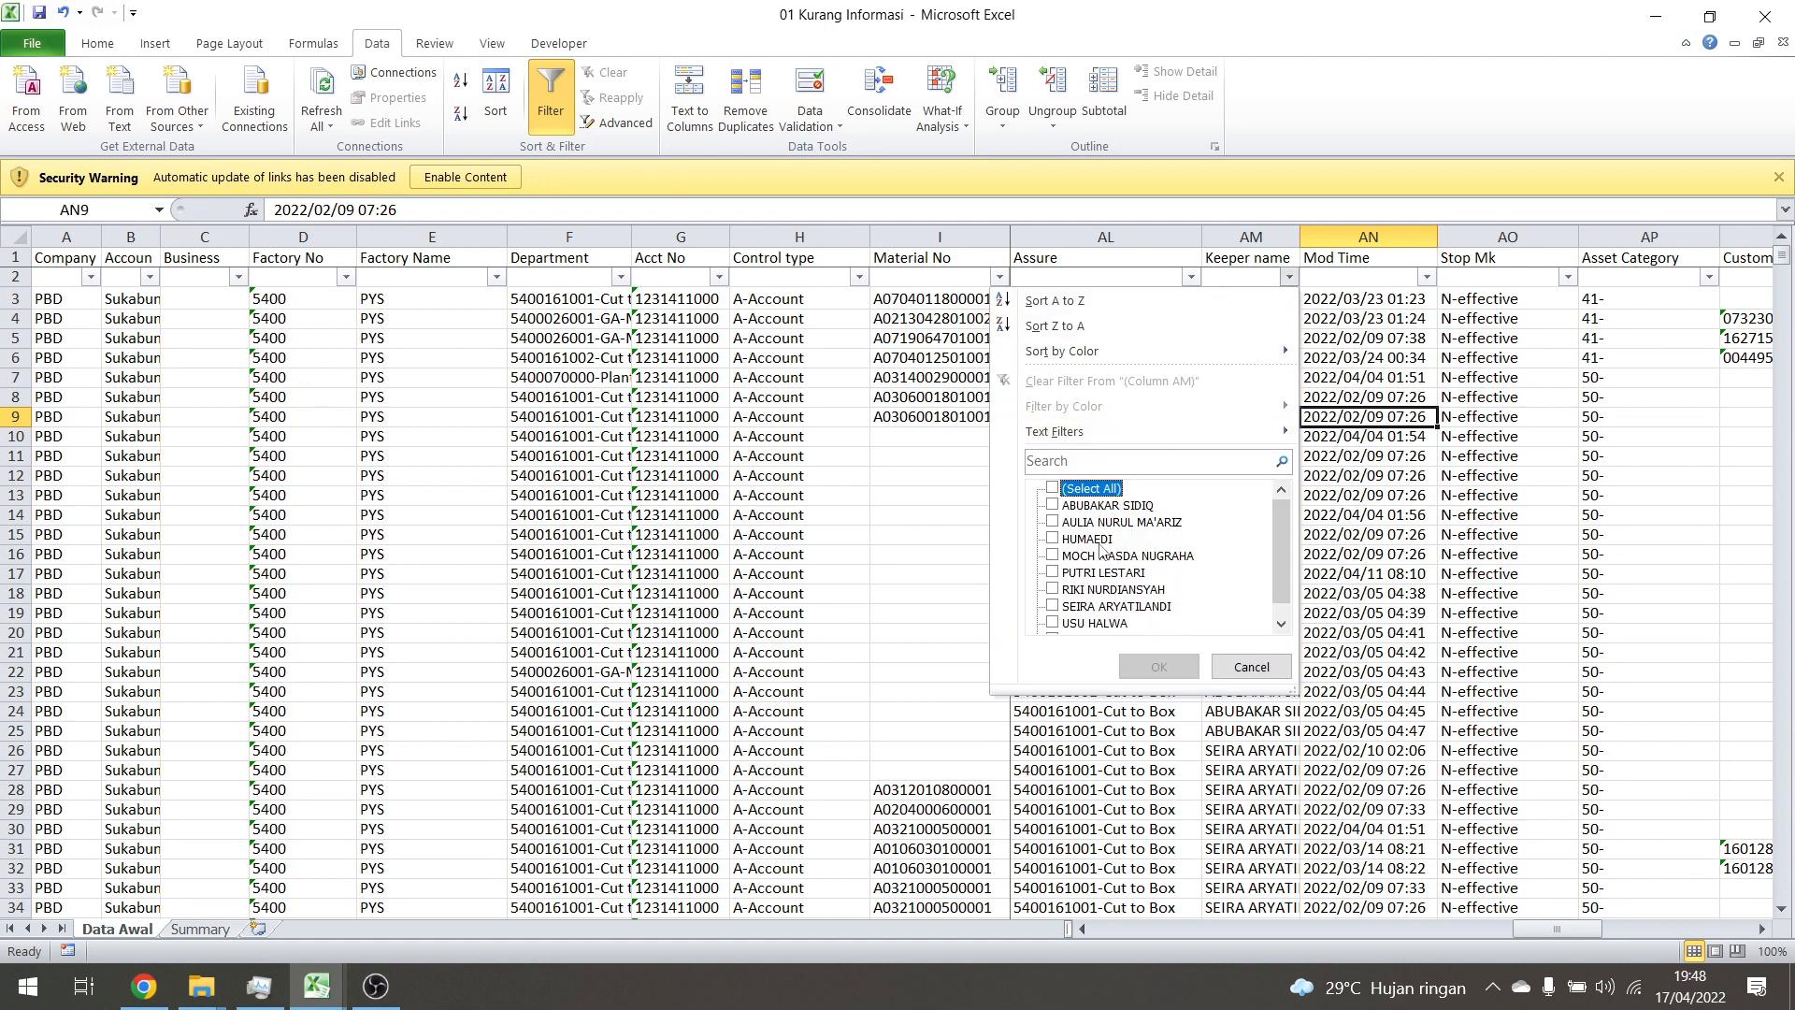
{"action": "left_click", "coordinate": [1100, 493]}
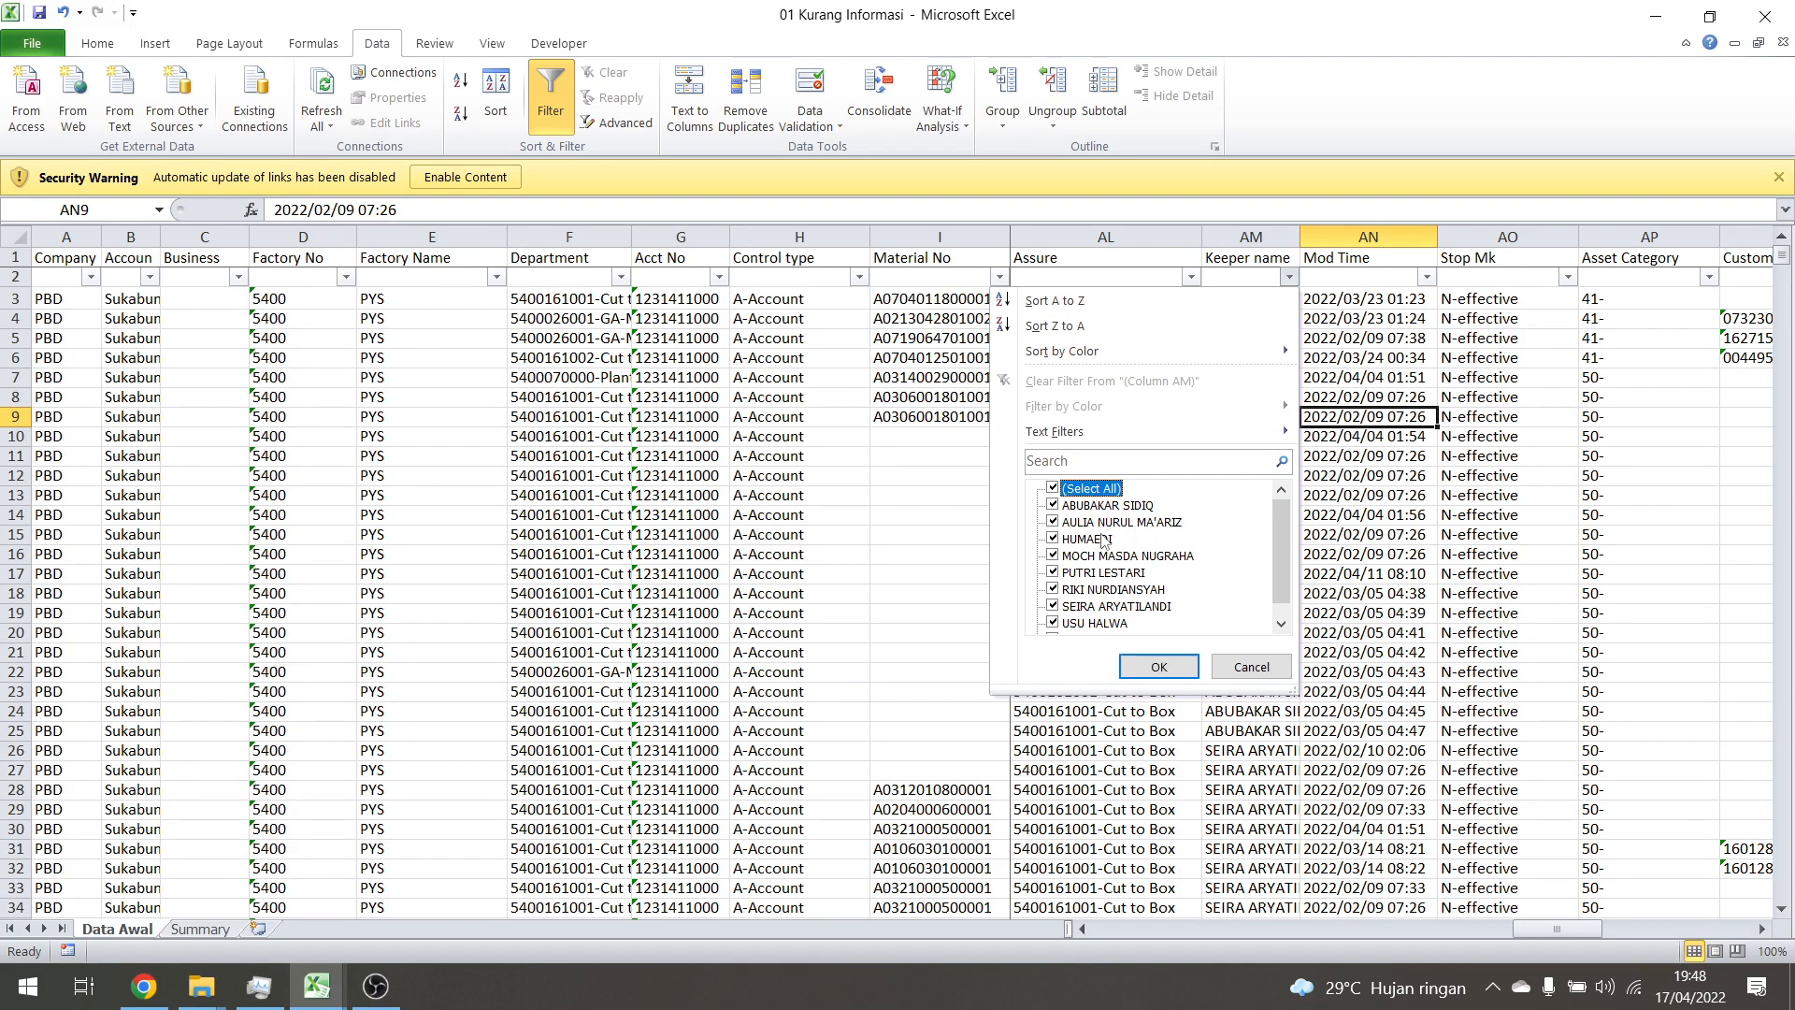
{"action": "left_click", "coordinate": [1122, 508]}
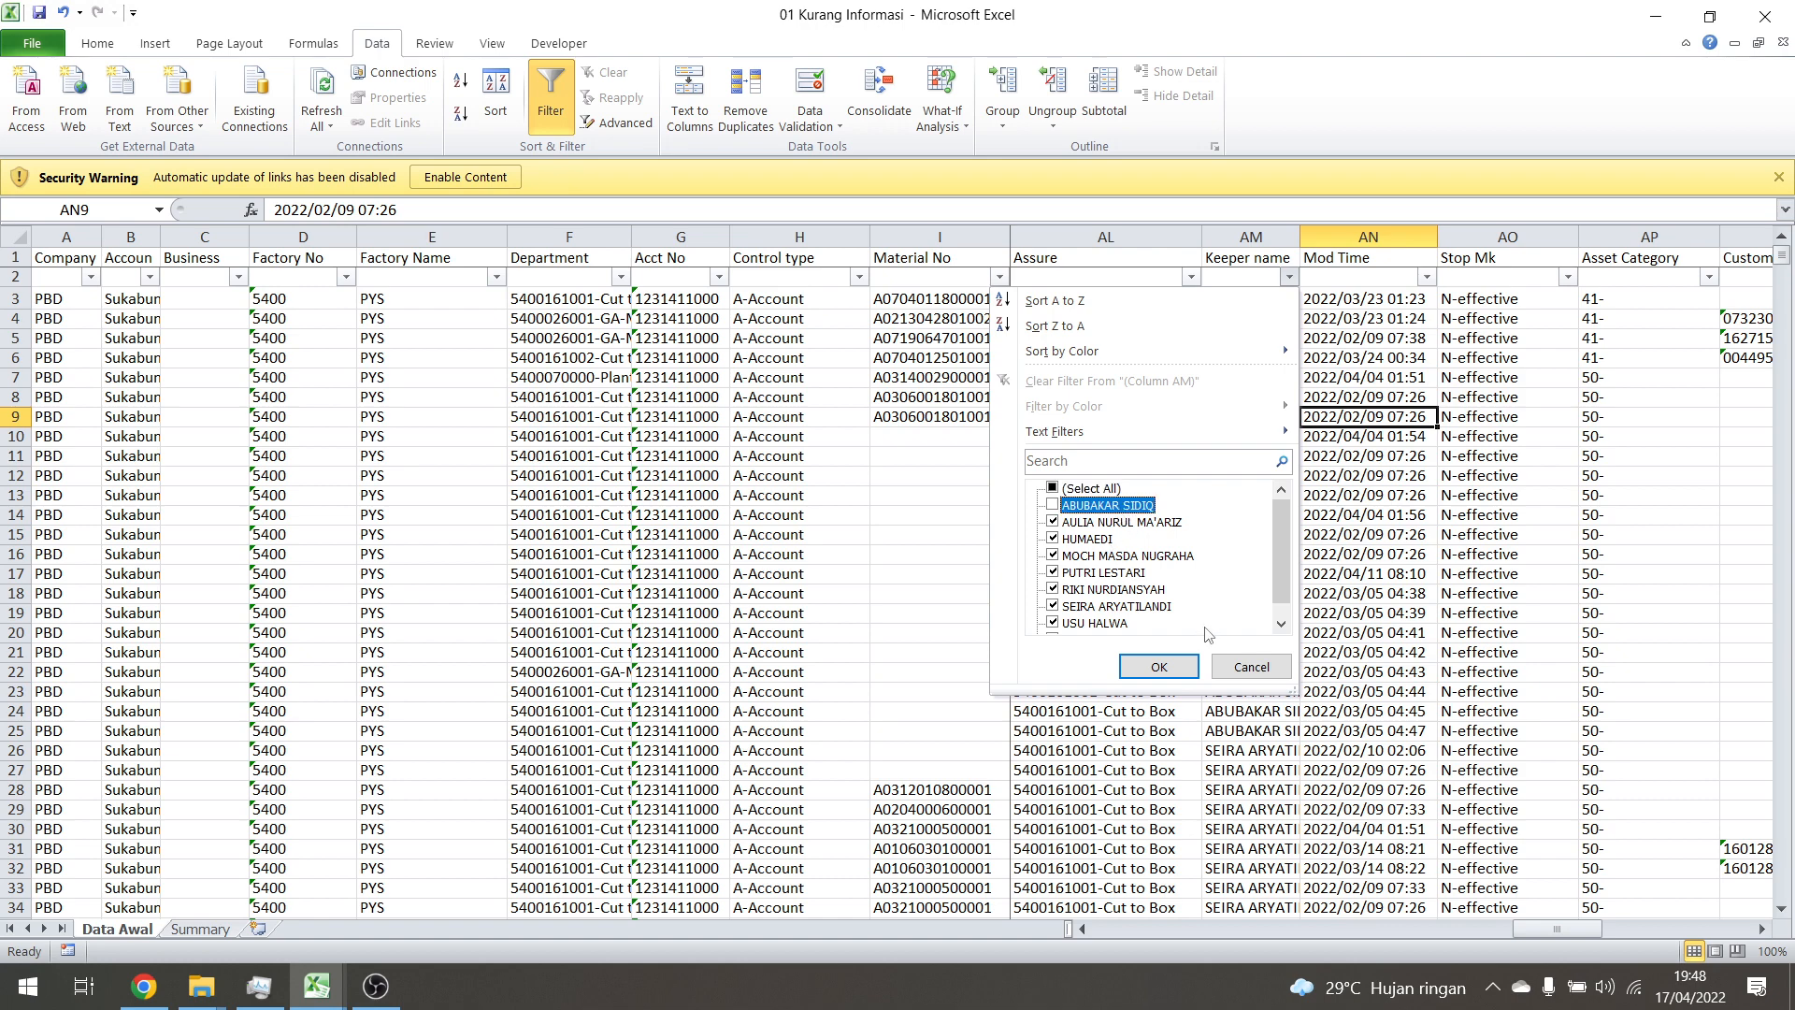
{"action": "left_click", "coordinate": [1177, 665]}
Clear the keeper names from all the filtered records in column AM, from AM3 to the last row
{"action": "left_click", "coordinate": [1270, 301]}
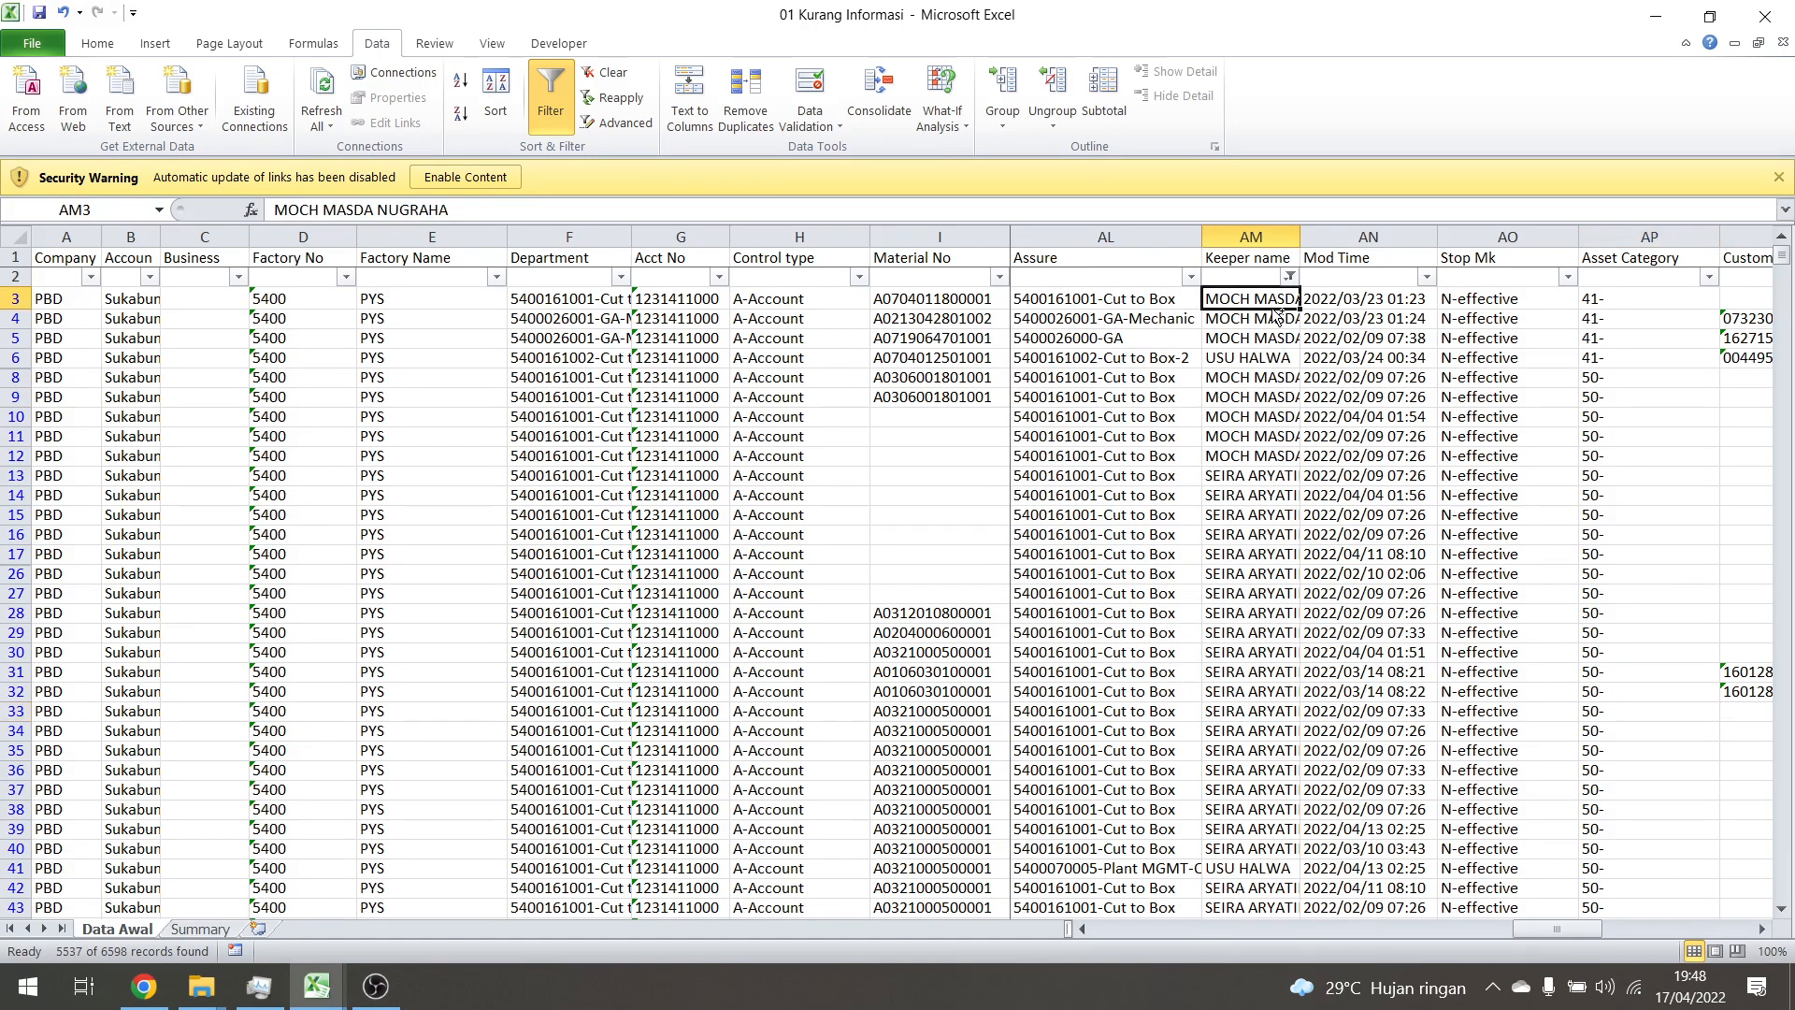
{"action": "key", "text": "ctrl+shift+Down"}
{"action": "left_click", "coordinate": [1339, 414]}
{"action": "scroll", "coordinate": [1339, 413], "scroll_direction": "up", "scroll_amount": 20}
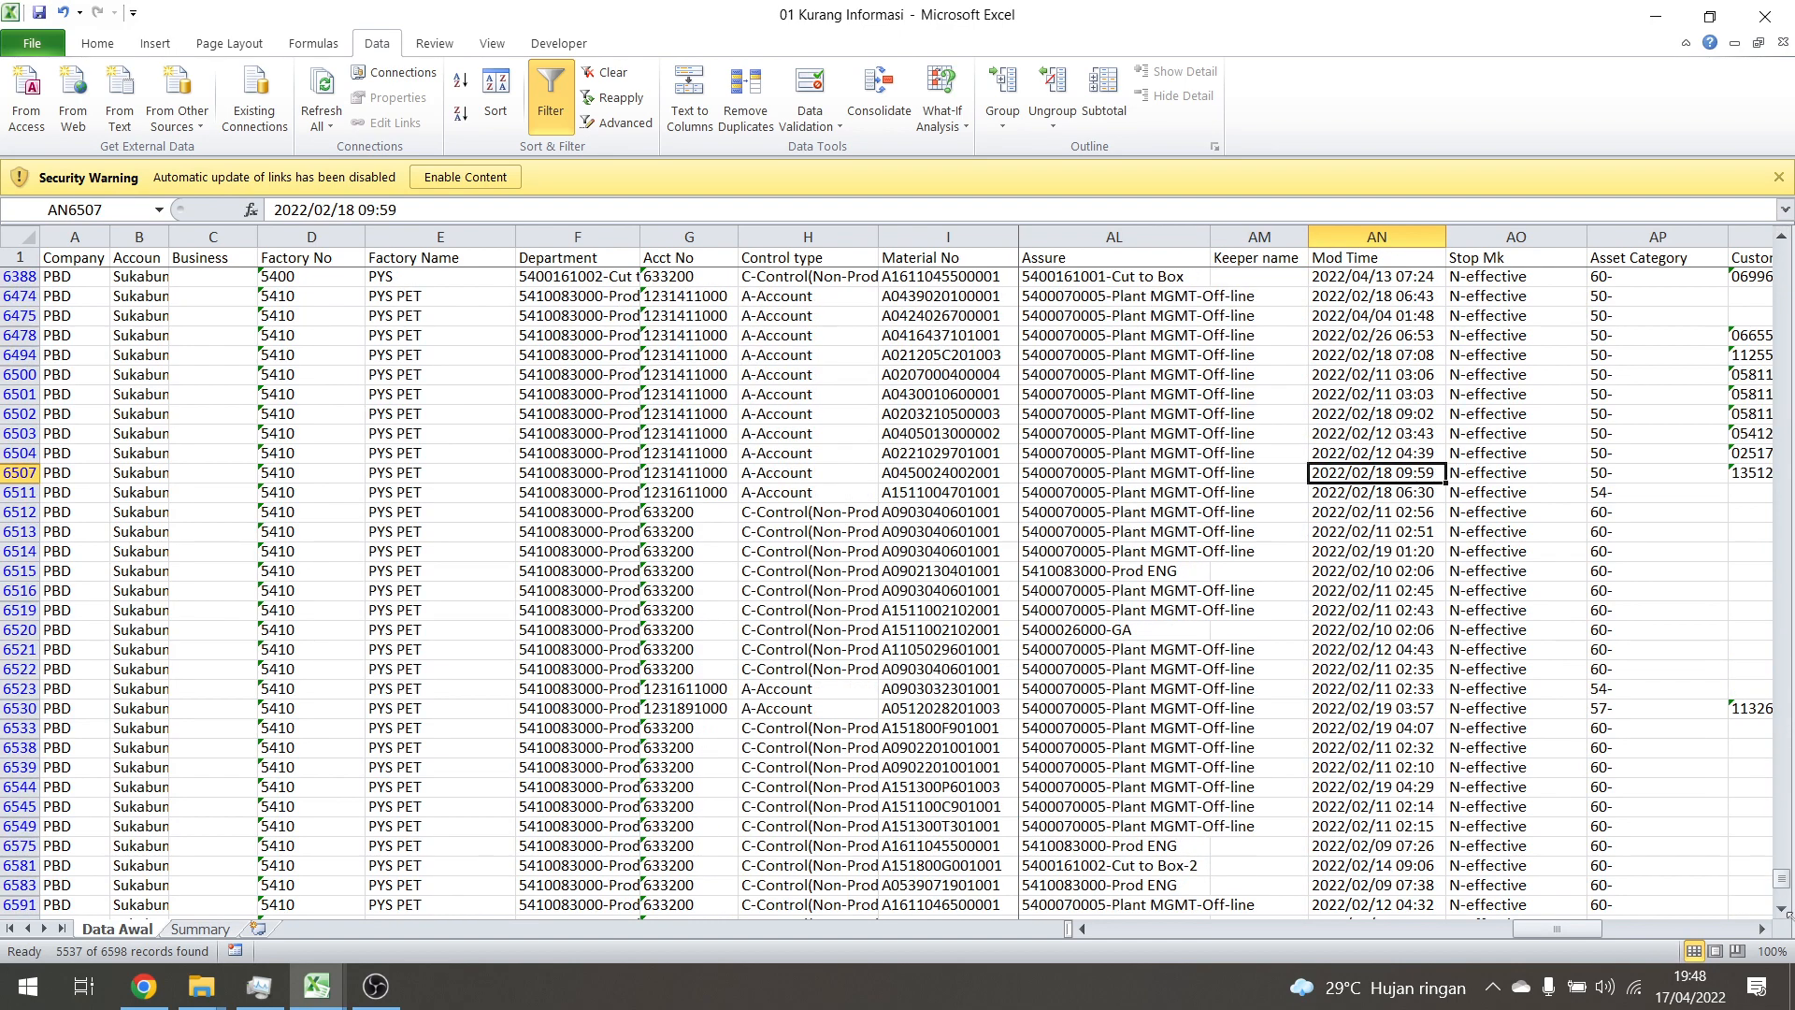
{"action": "left_click_drag", "start_coordinate": [1782, 893], "coordinate": [1782, 255]}
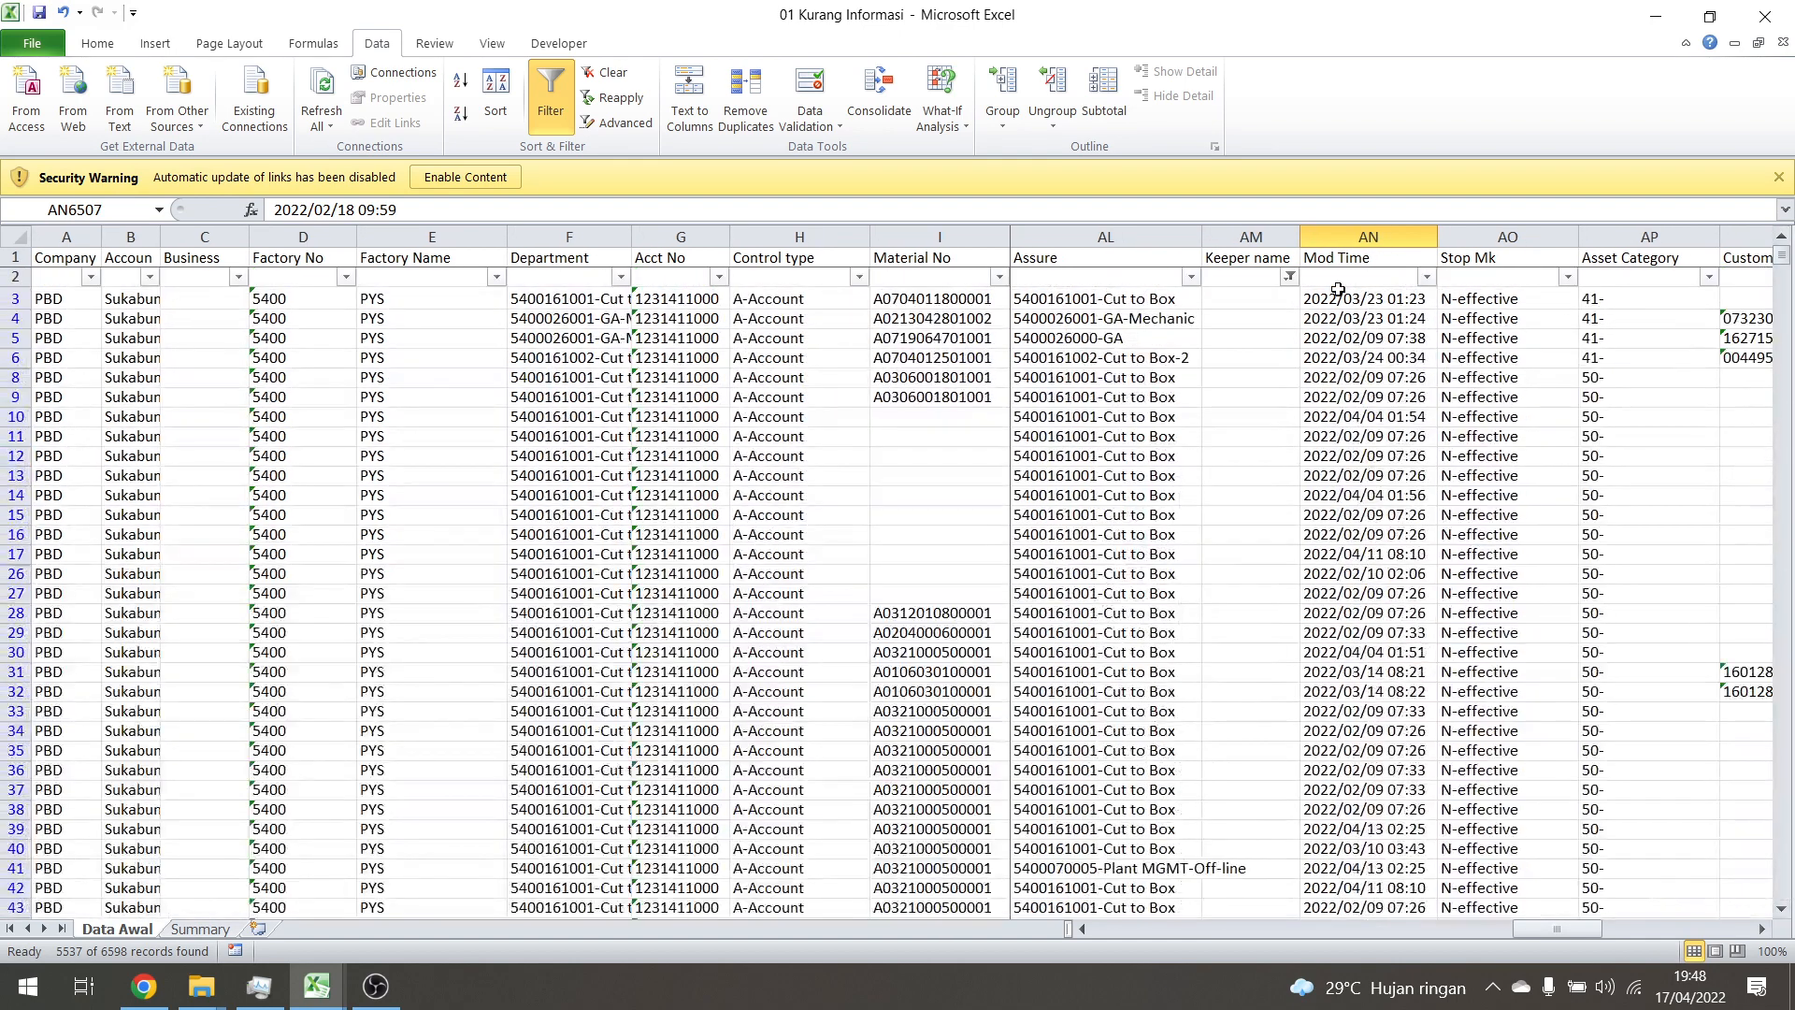
Reset the Keeper name column AM filter to include every value again
{"action": "left_click", "coordinate": [1289, 276]}
{"action": "left_click", "coordinate": [1099, 506]}
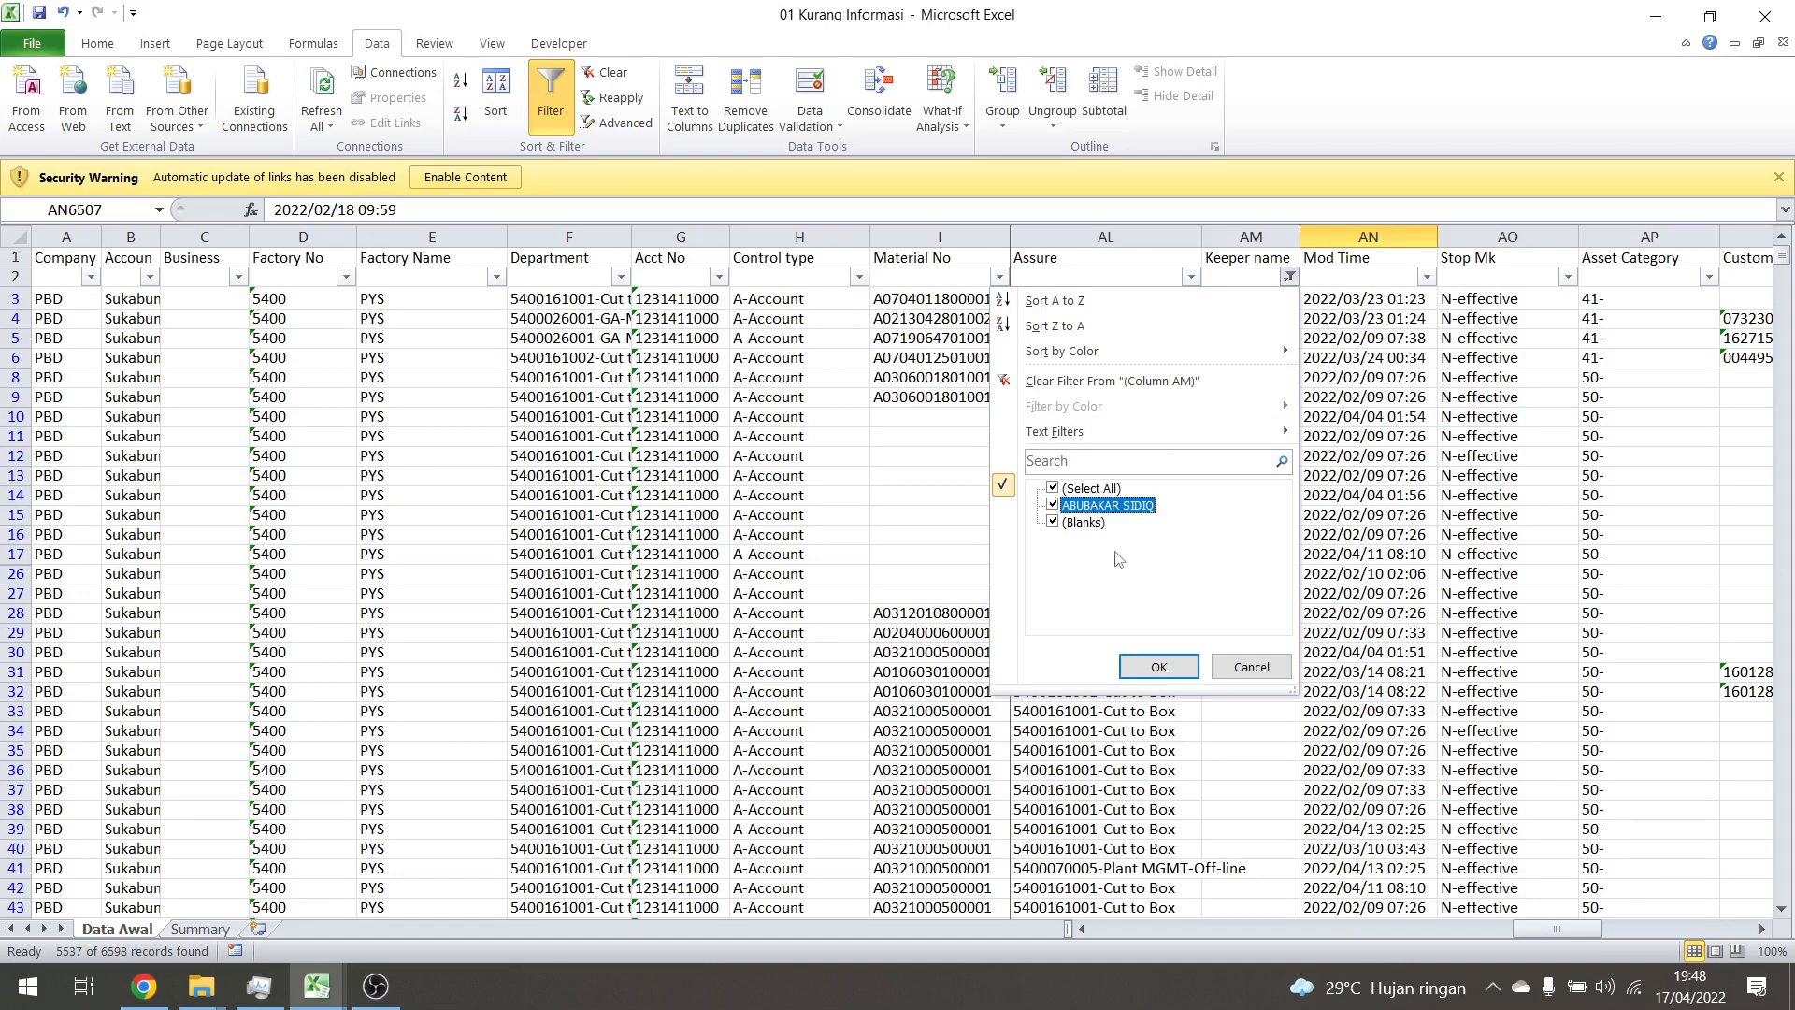
{"action": "left_click", "coordinate": [1159, 666]}
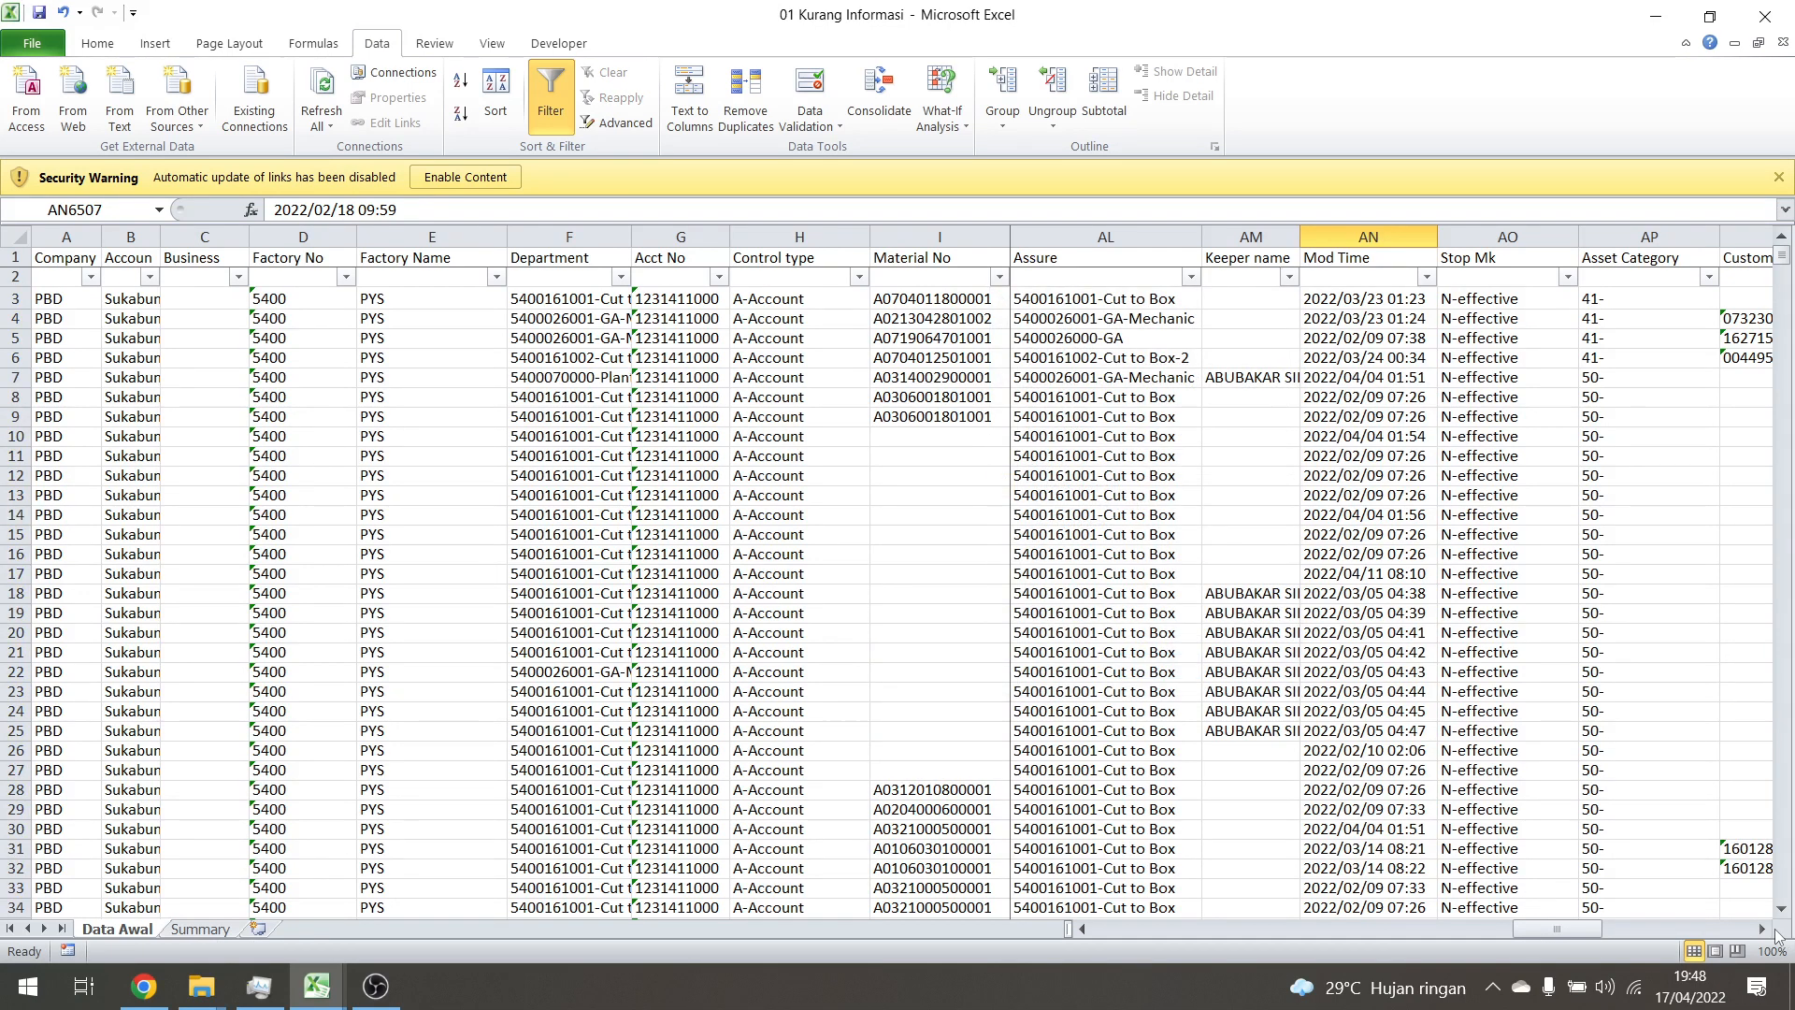
Fill the Assure Name formula =D3&AM3 from BA3 down through all the records
{"action": "left_click_drag", "start_coordinate": [1582, 930], "coordinate": [1793, 944]}
{"action": "left_click", "coordinate": [1679, 292]}
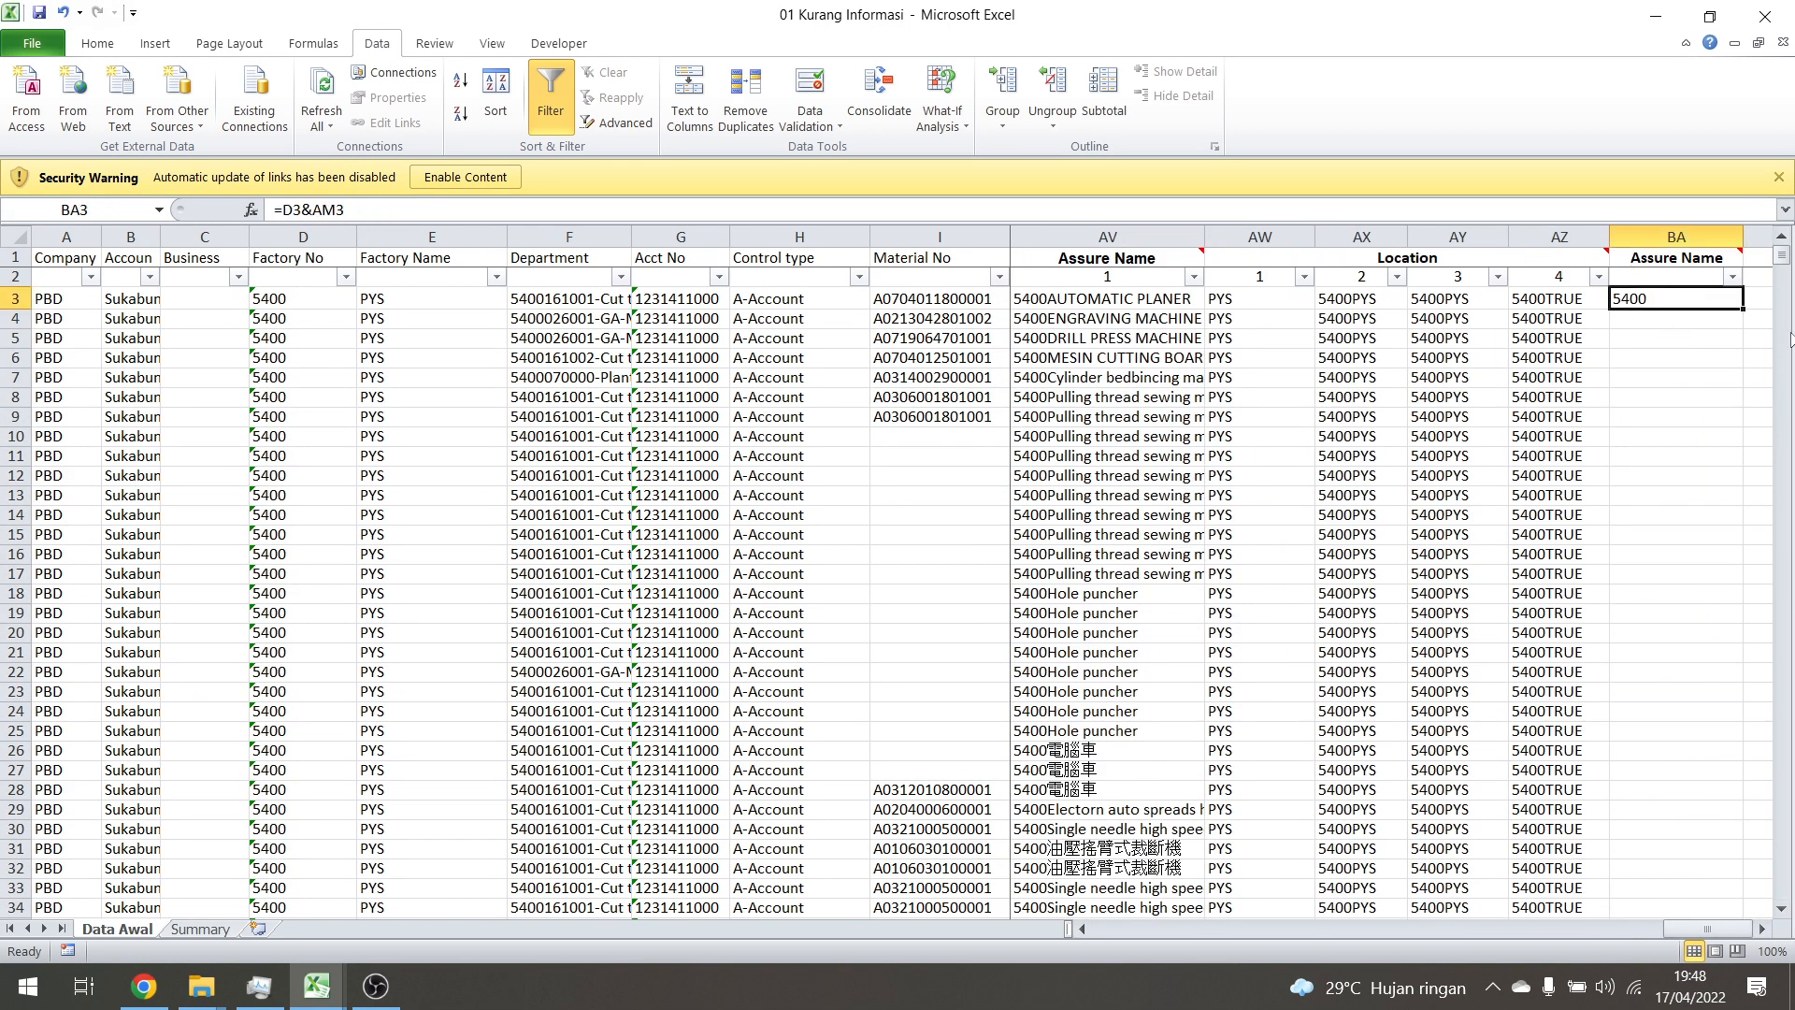
{"action": "double_click", "coordinate": [1742, 312]}
{"action": "left_click", "coordinate": [1692, 400]}
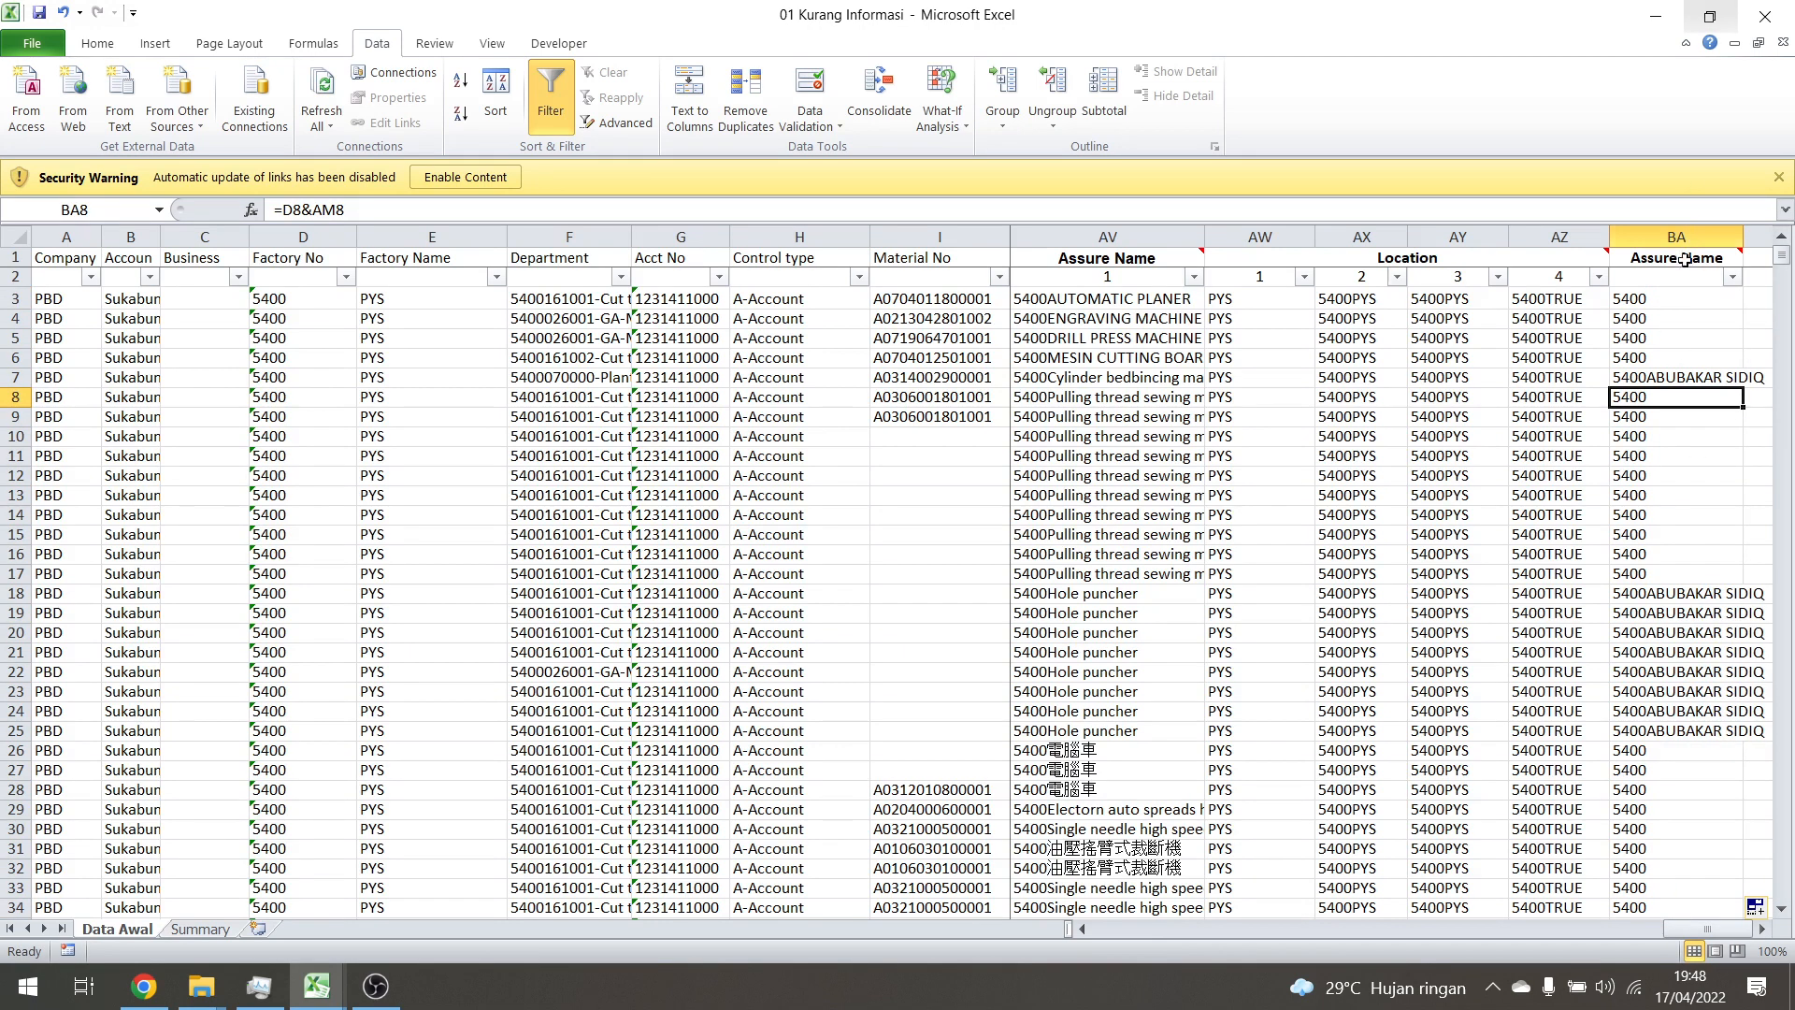
{"action": "left_click", "coordinate": [1673, 319]}
Review the Kurang Informasi counts for factories 5400 and 5410 on the Summary sheet
{"action": "left_click", "coordinate": [200, 929]}
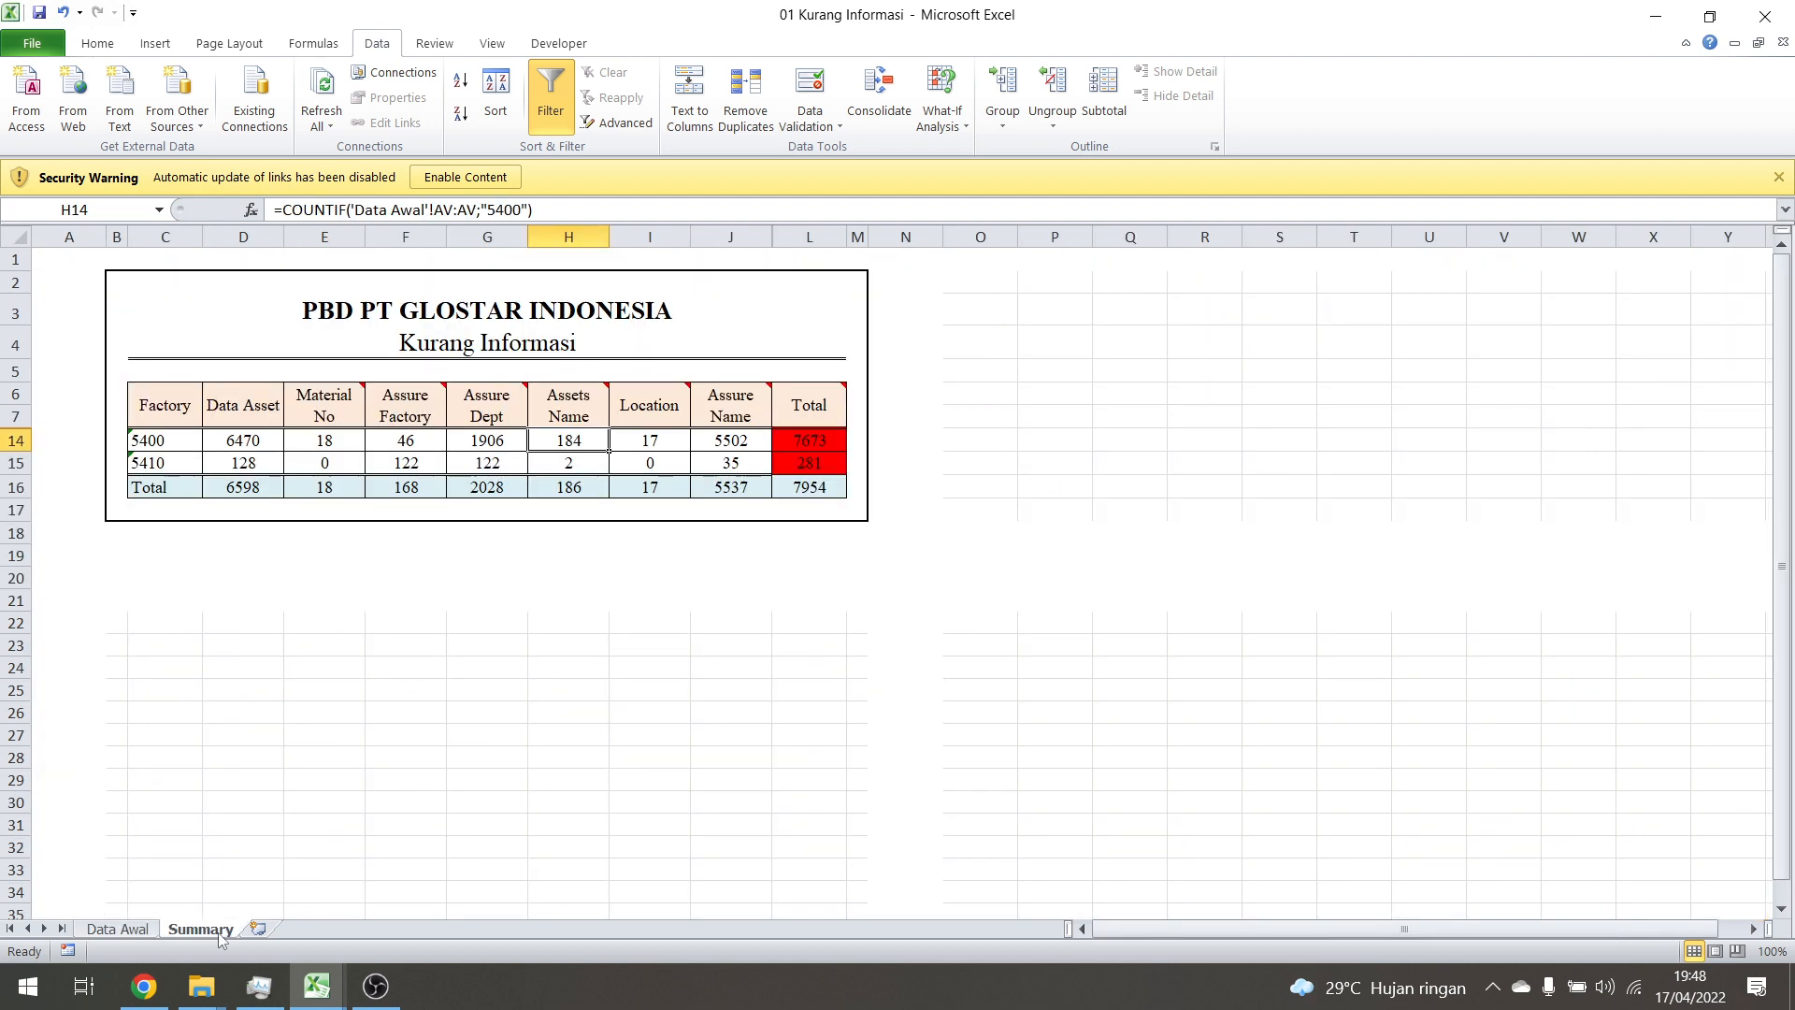
{"action": "left_click", "coordinate": [818, 671]}
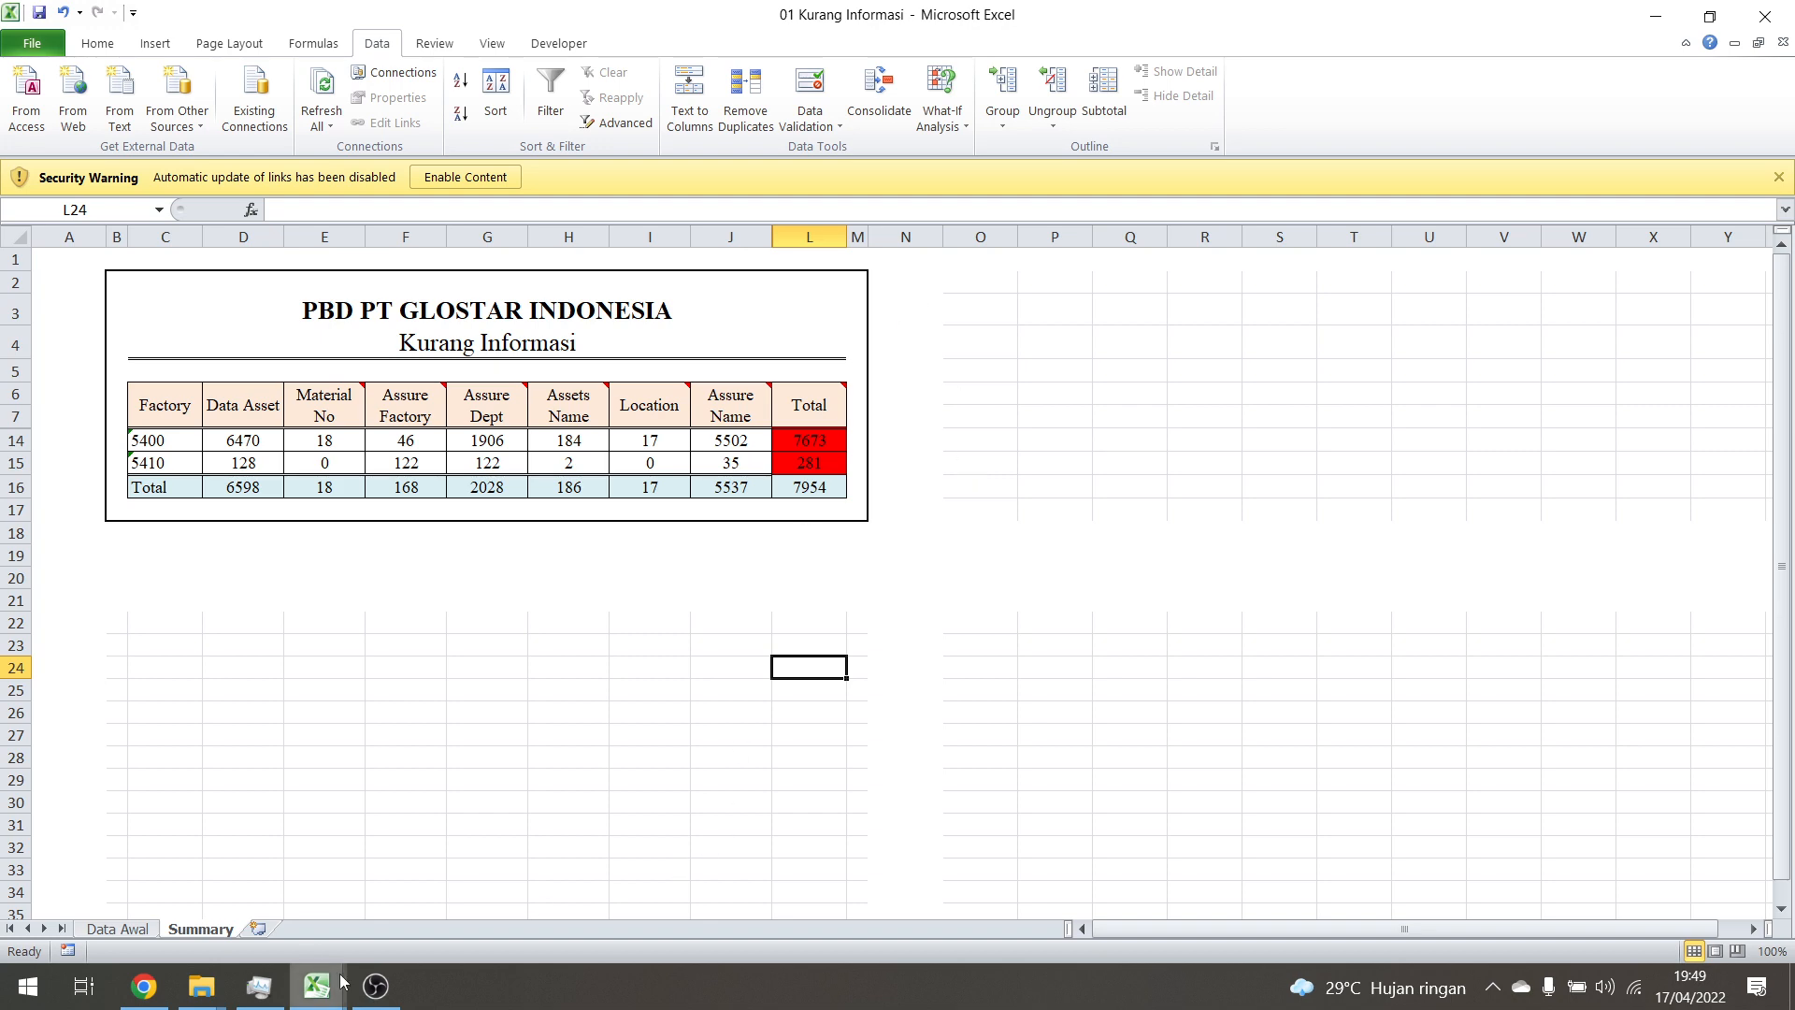
{"action": "left_click", "coordinate": [372, 987]}
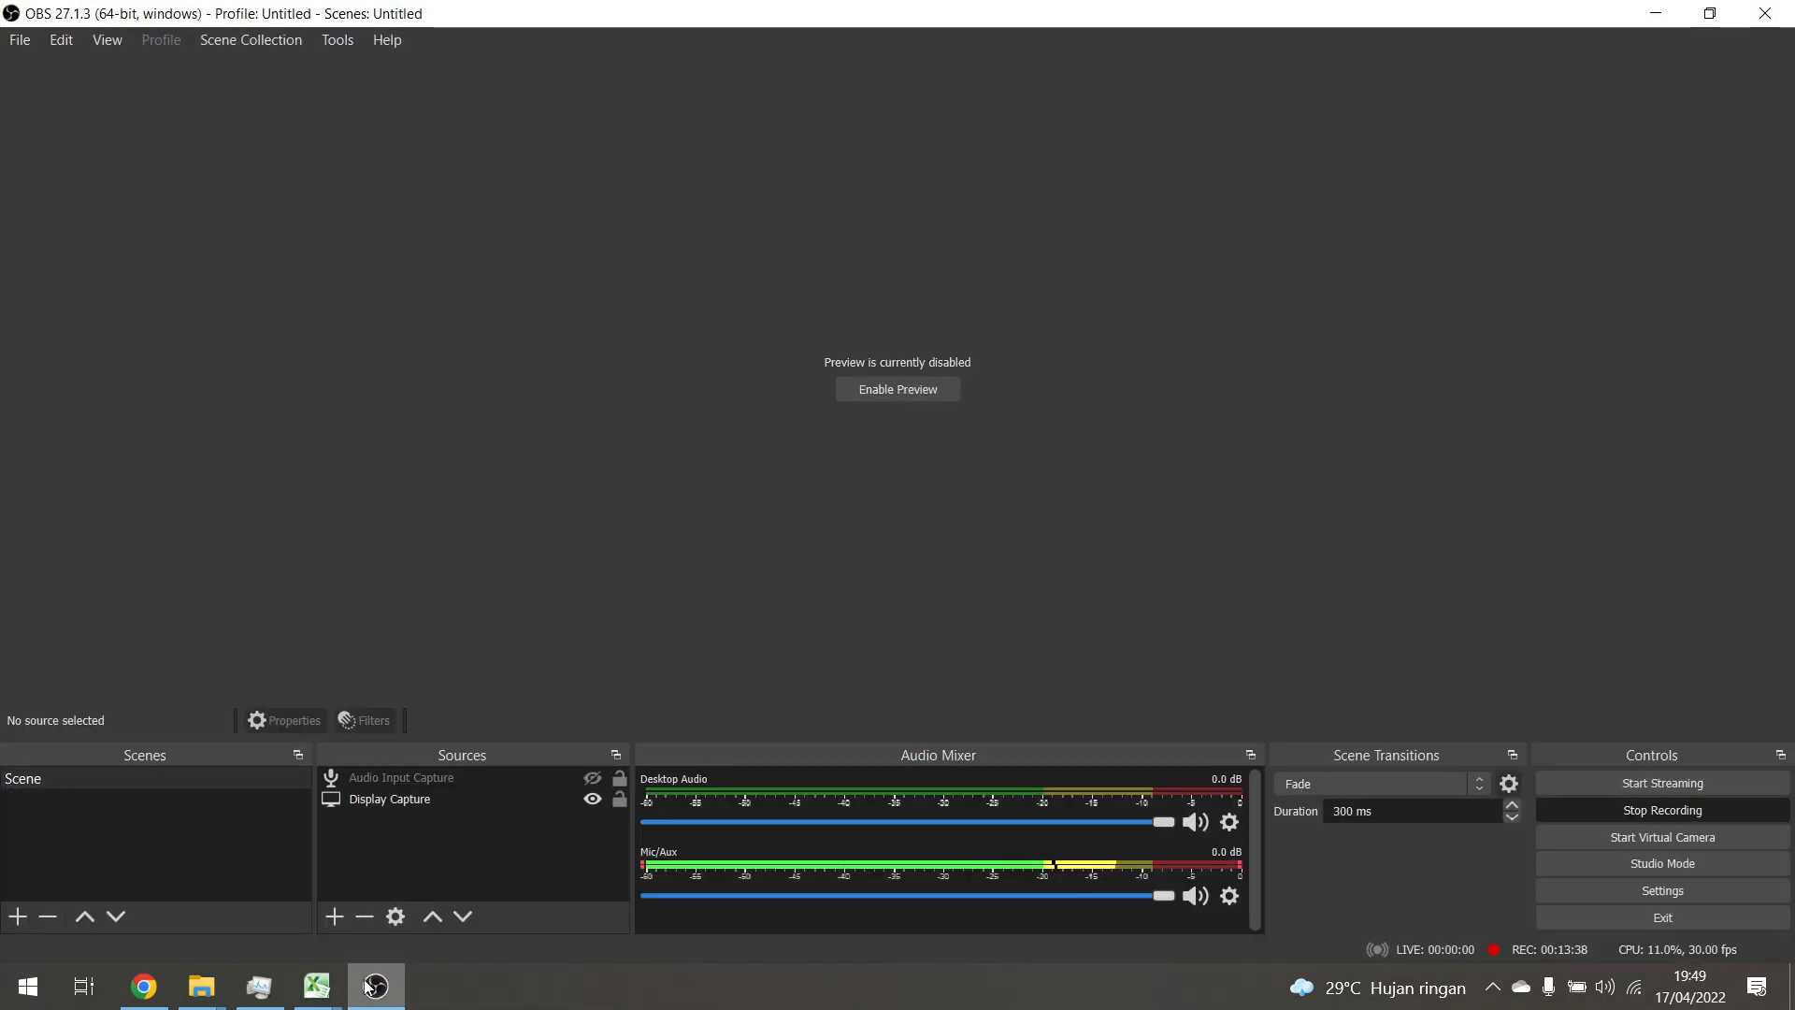
{"action": "left_click", "coordinate": [371, 986]}
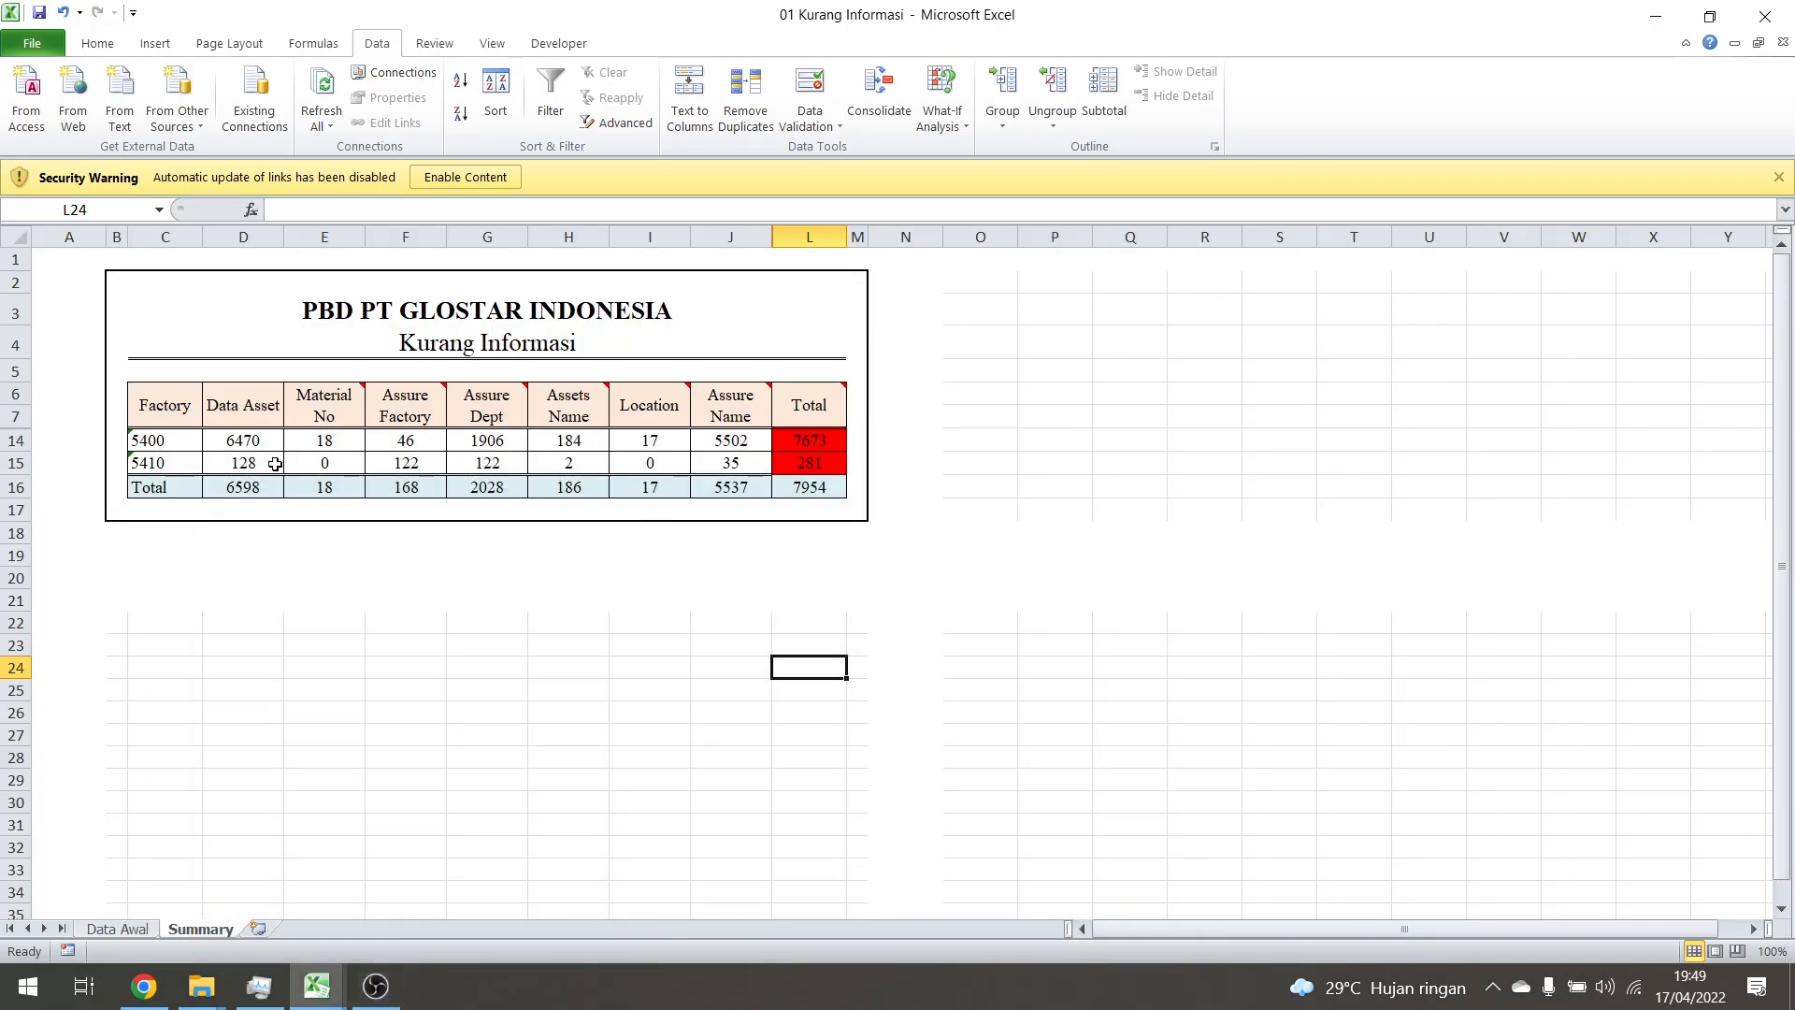